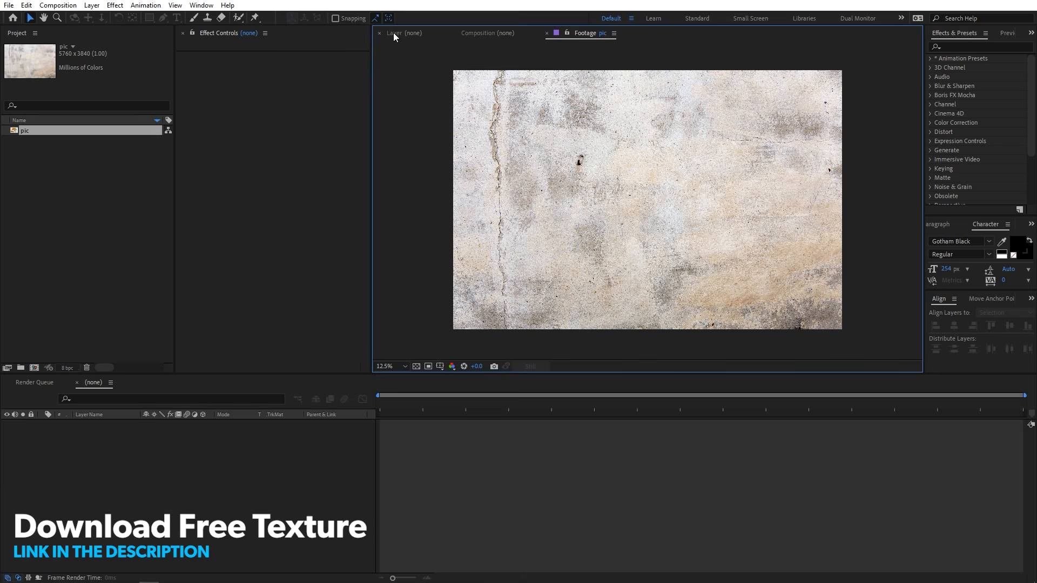
click(393, 34)
click(44, 138)
click(32, 130)
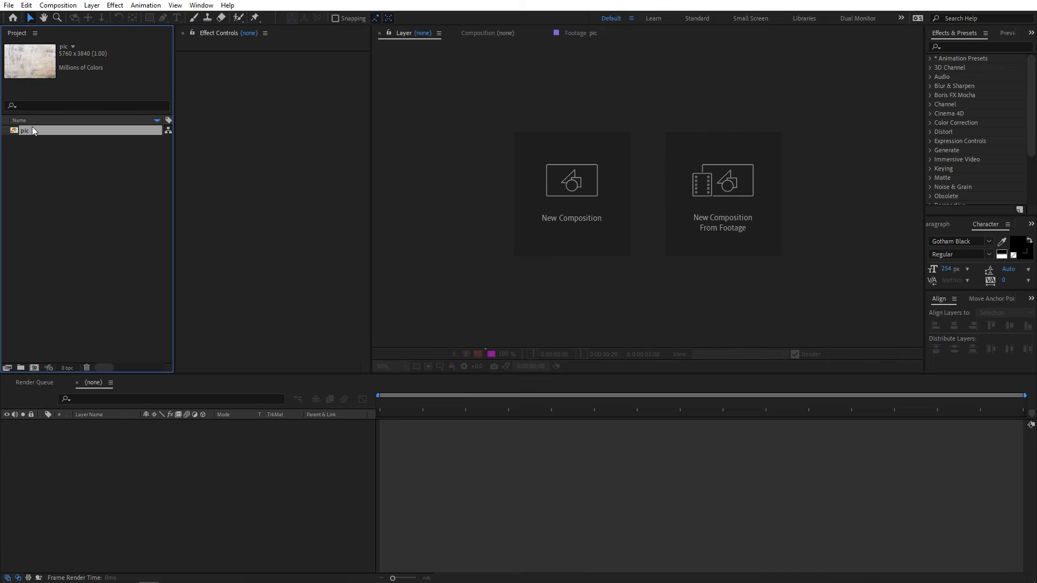
click(66, 226)
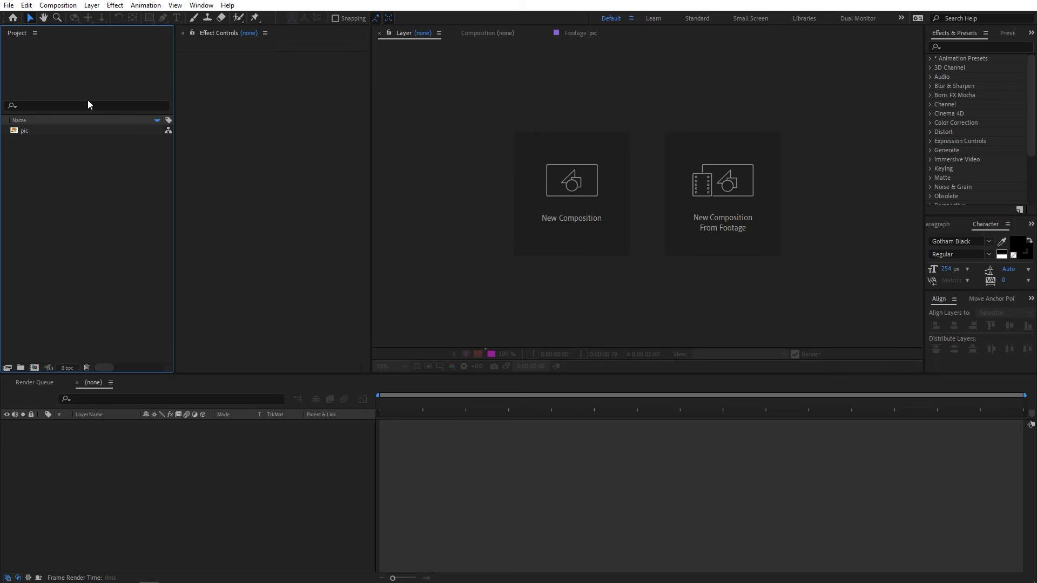
Create a 1920 x 1080 composition named Main at 30 frames per second with a 30-second duration.
click(58, 5)
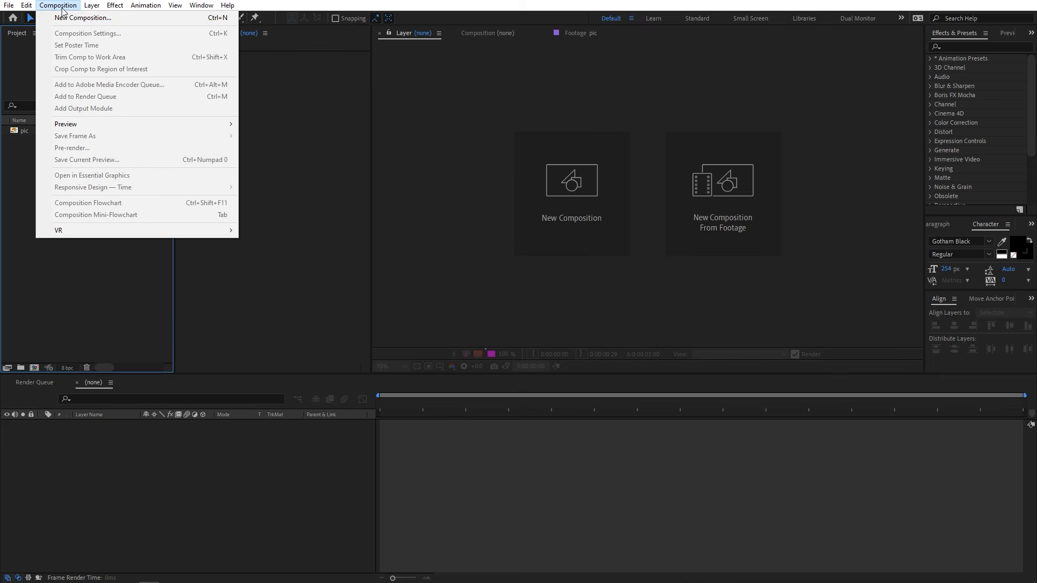
click(65, 18)
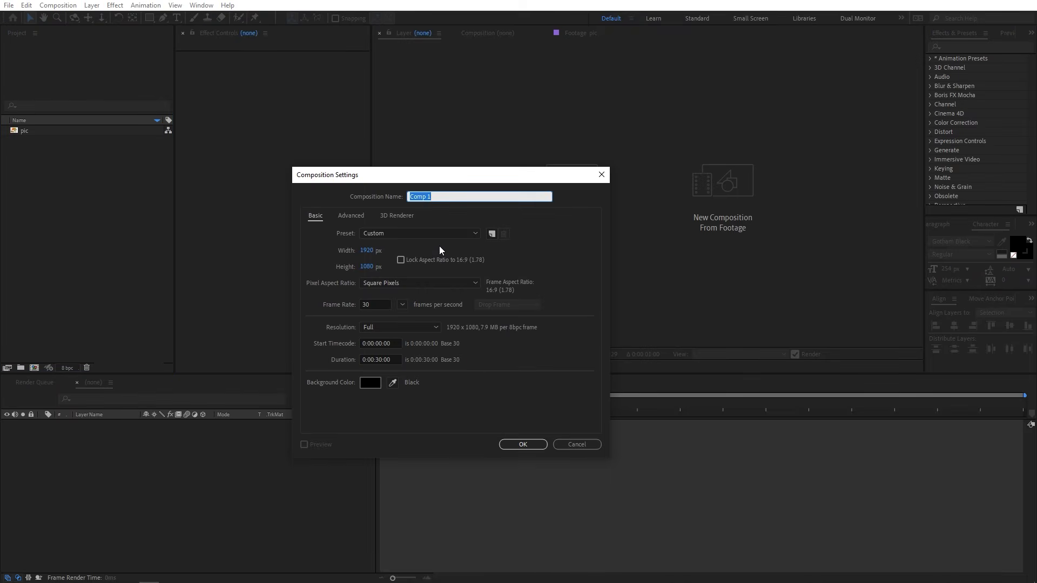
text(Main)
double_click(375, 307)
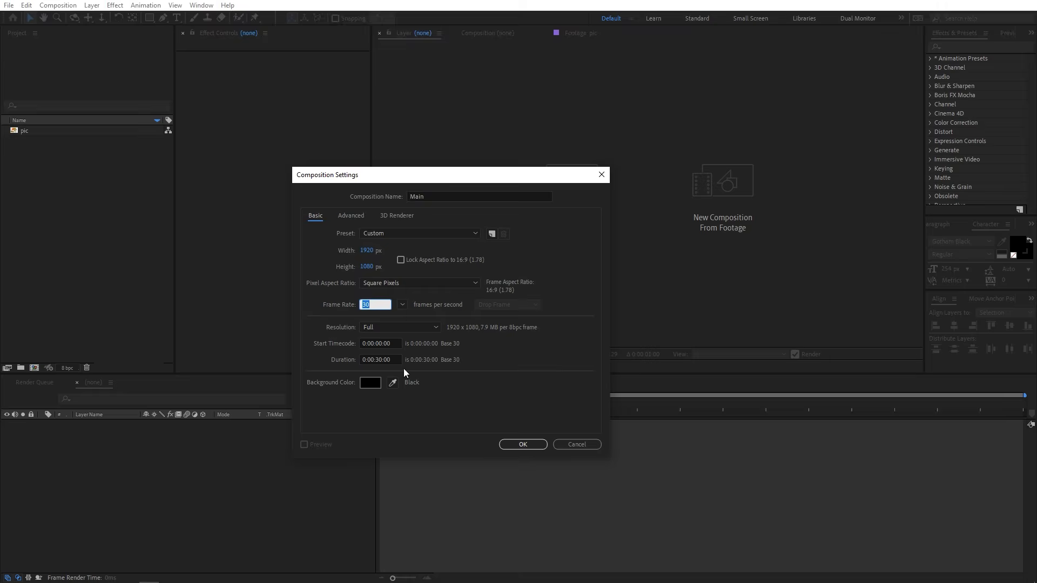
click(517, 444)
scroll(527, 250, down, 2)
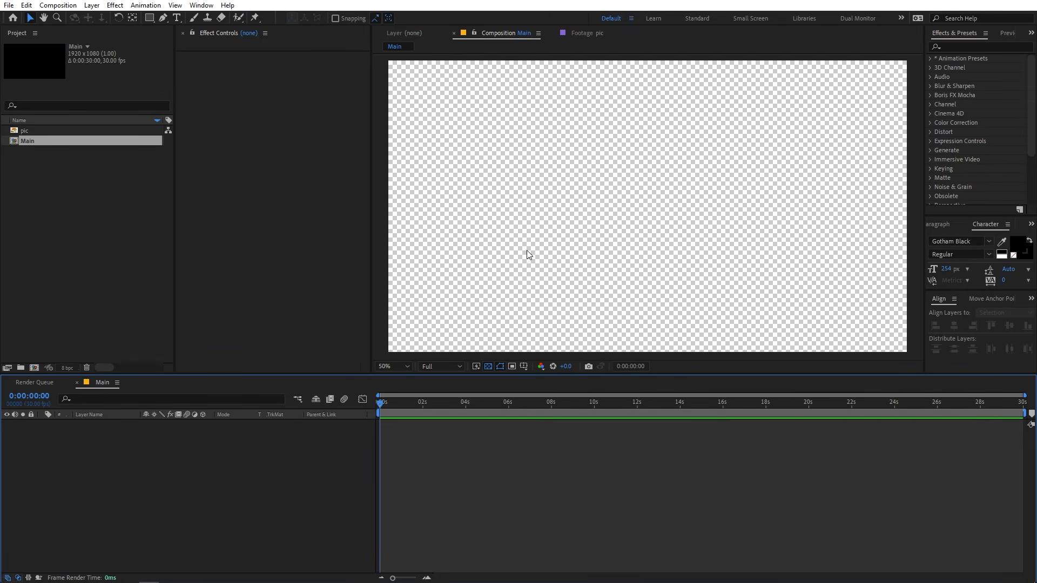
Add a text layer reading ROCK to the Main composition using black Gotham Black lettering.
click(96, 266)
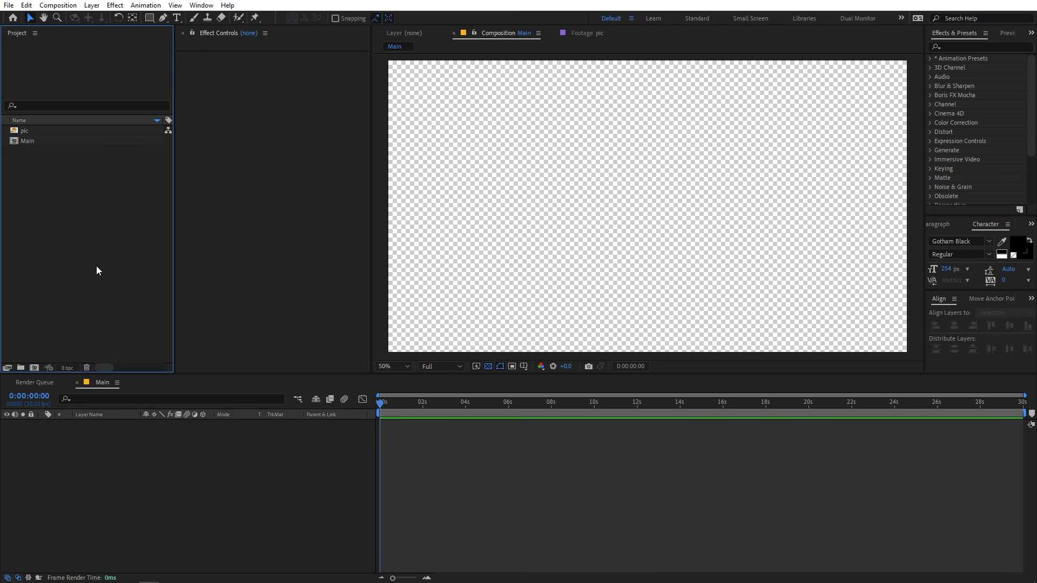
click(178, 18)
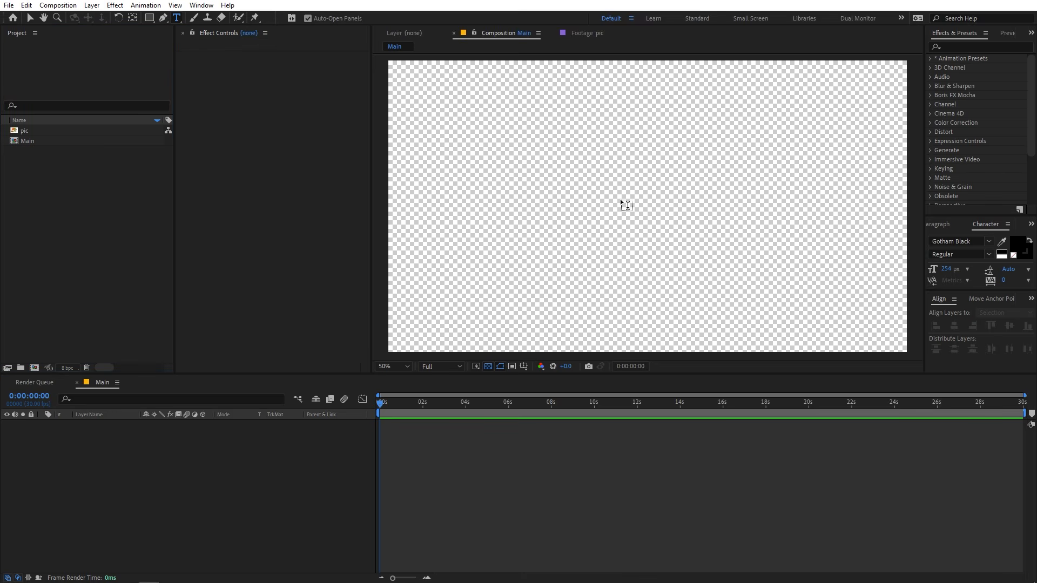
click(577, 217)
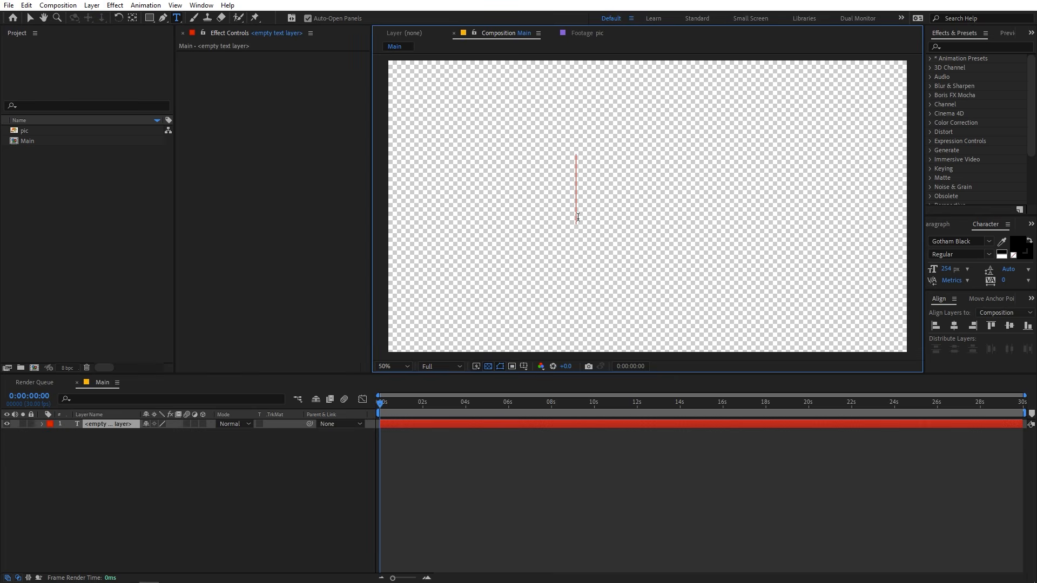
text(ROCK)
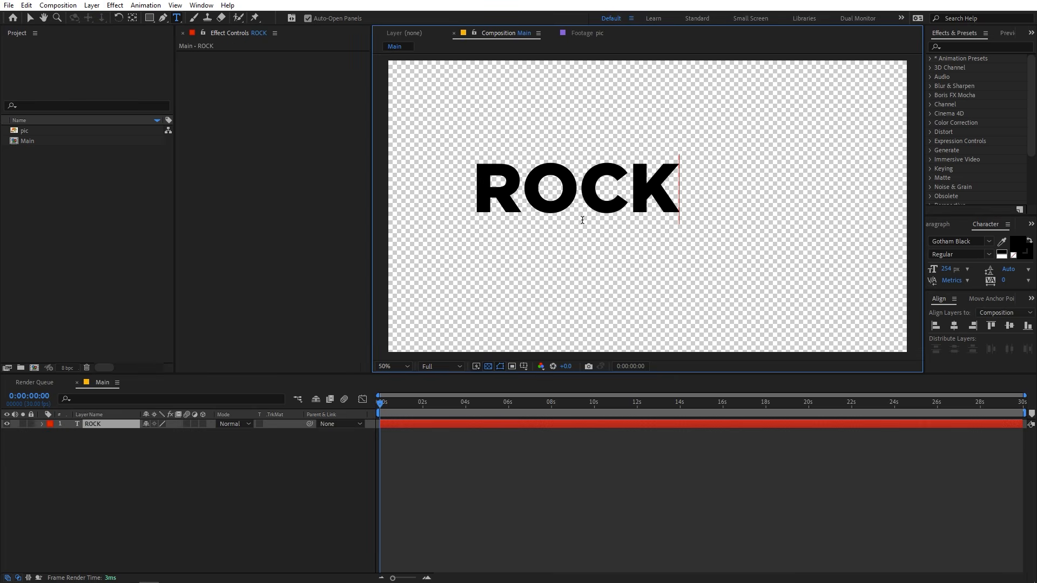
double_click(583, 220)
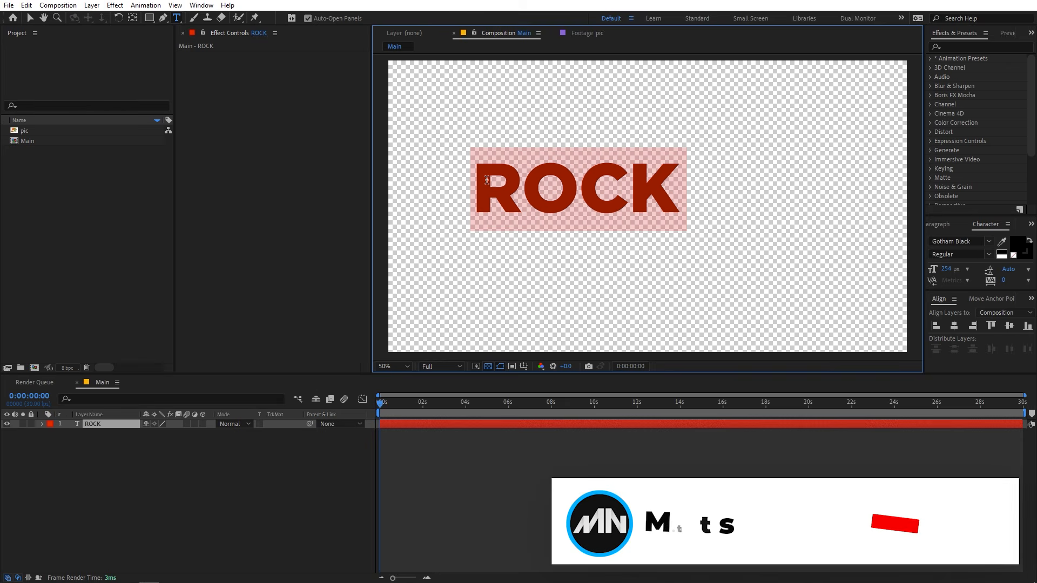
Centre the ROCK text horizontally and vertically within the composition.
click(955, 325)
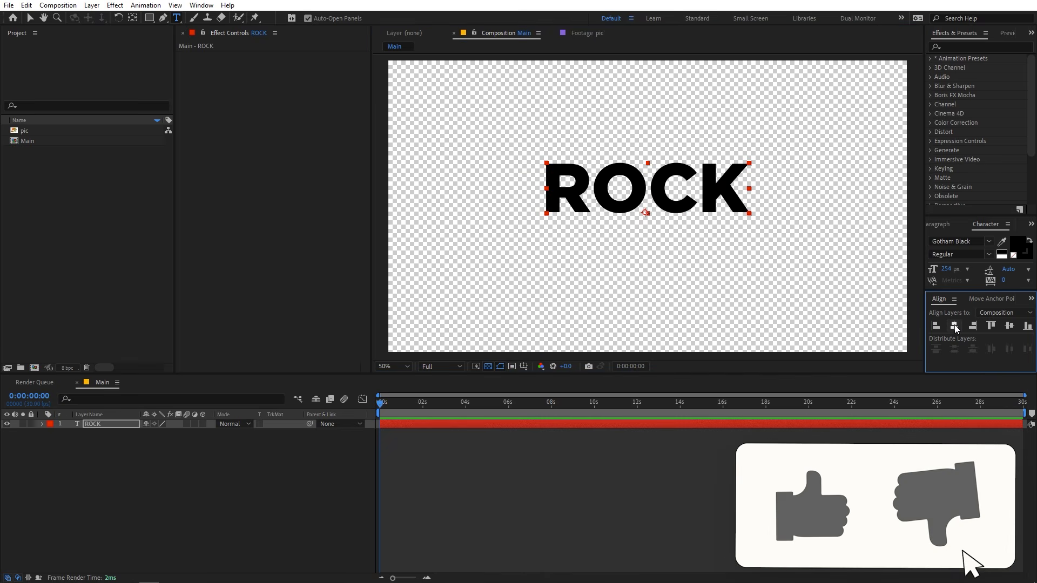
click(1009, 325)
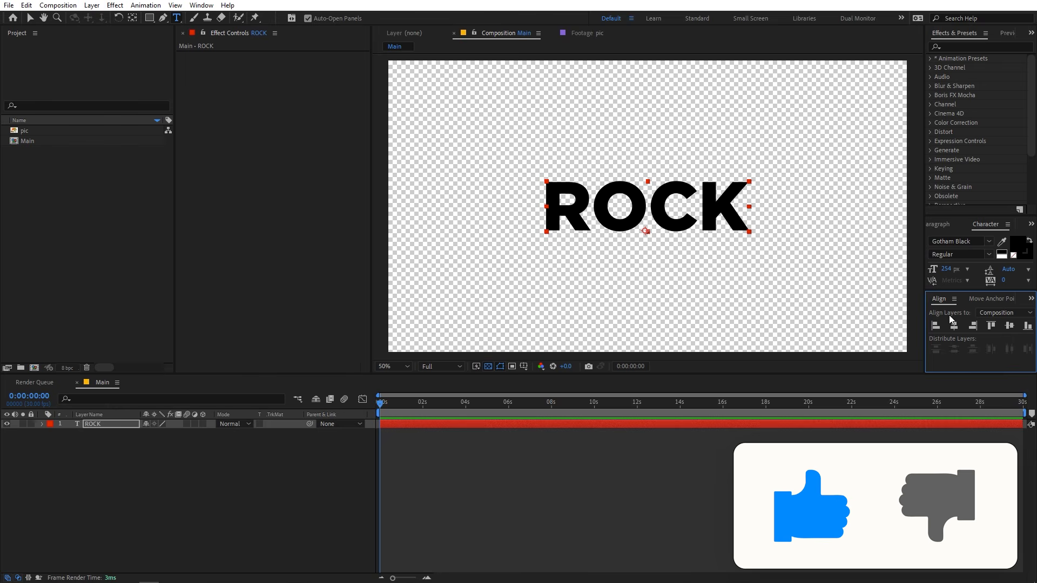
click(201, 5)
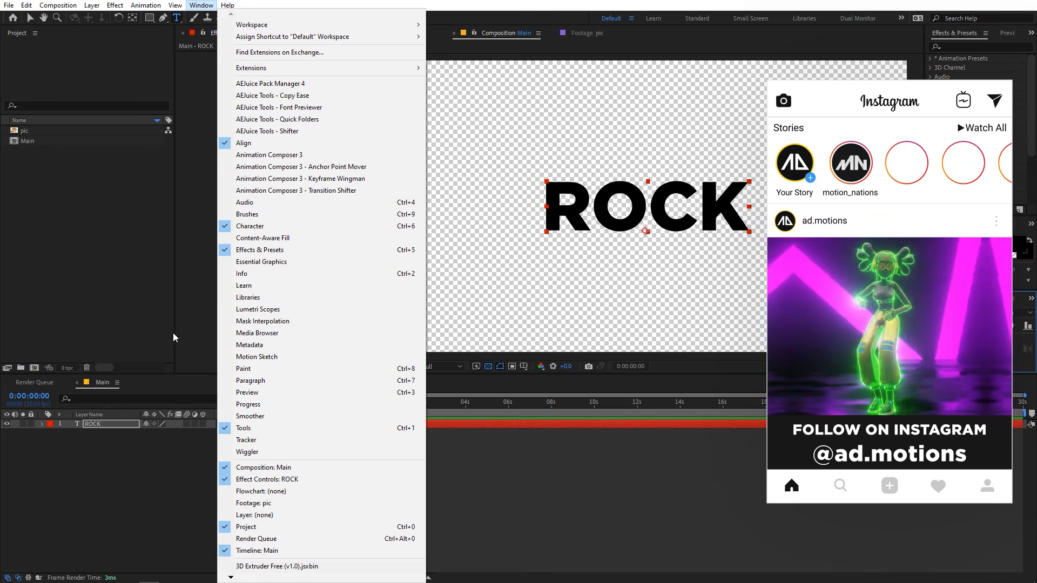
click(104, 426)
Move the ROCK layer's anchor point to the centre of the text.
click(104, 426)
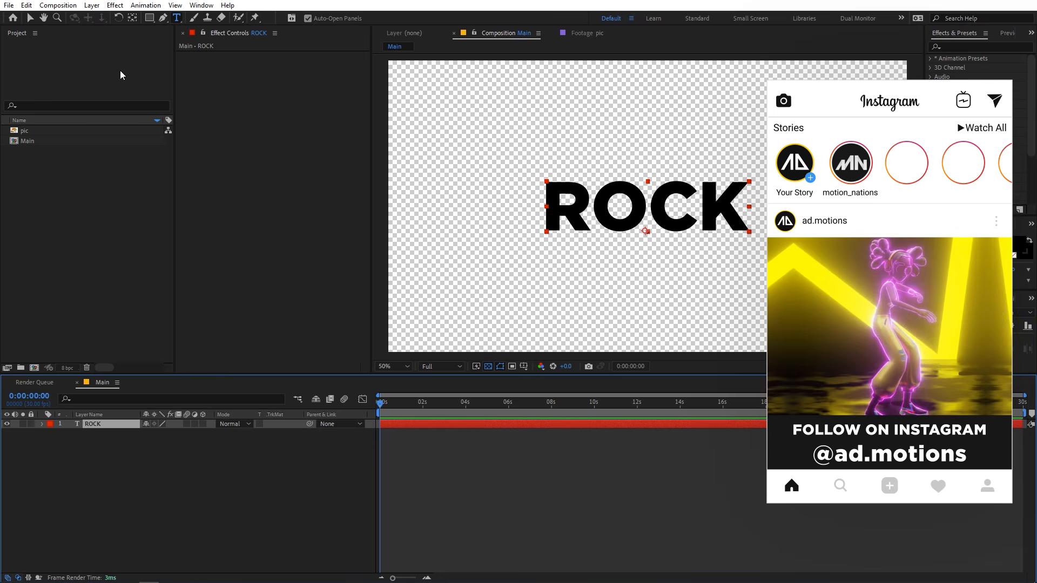
click(133, 20)
drag(645, 231, 648, 208)
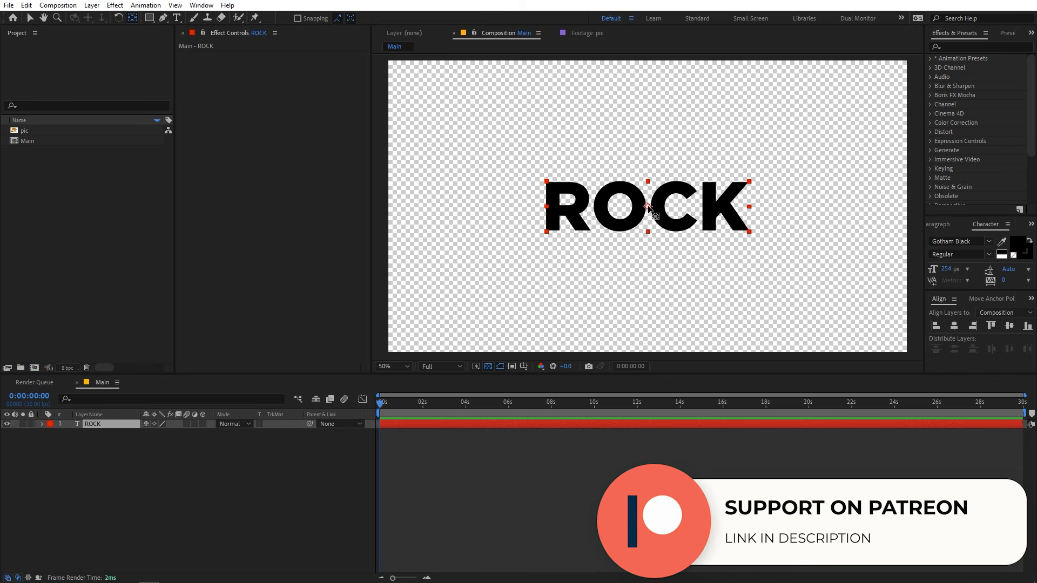
Scale the ROCK text layer up to about 138.7%.
click(106, 424)
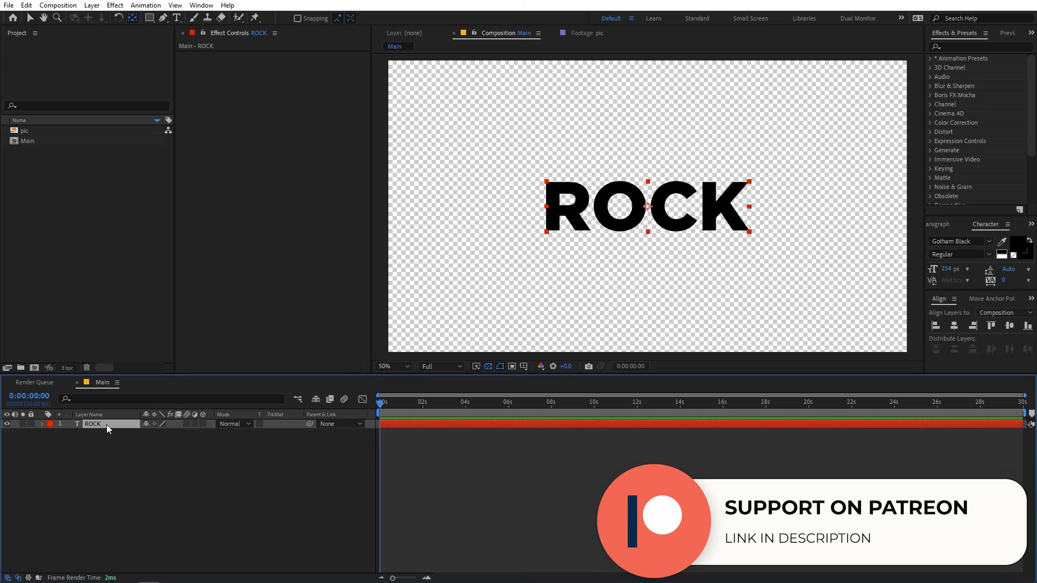
key(s)
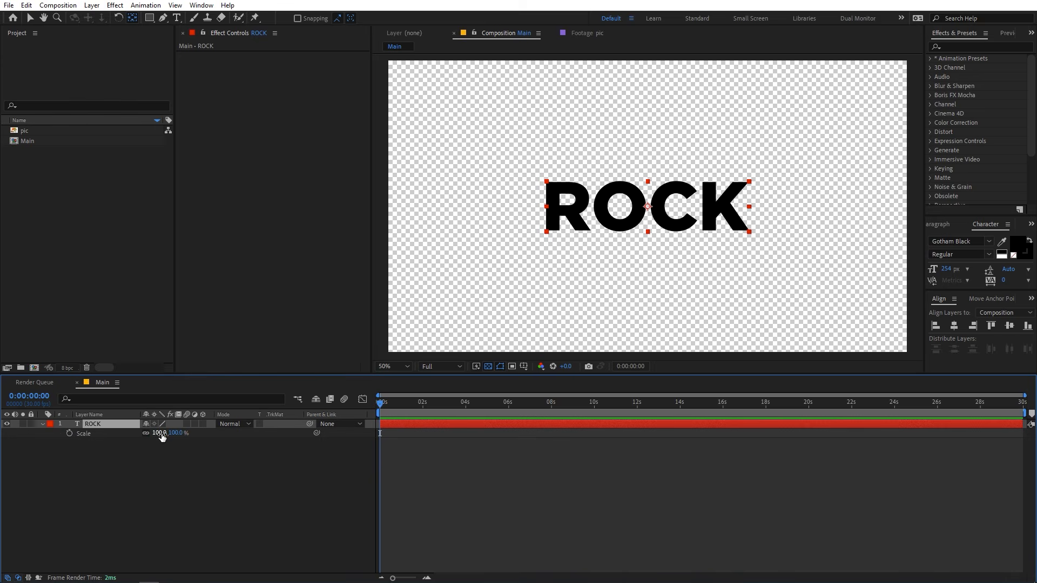
drag(159, 432, 403, 470)
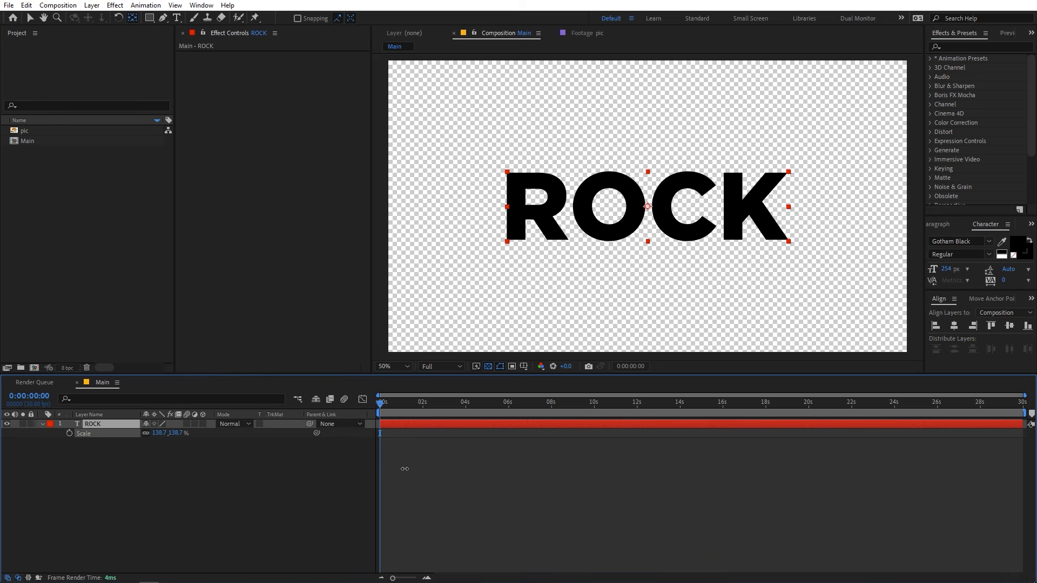
click(261, 475)
click(43, 425)
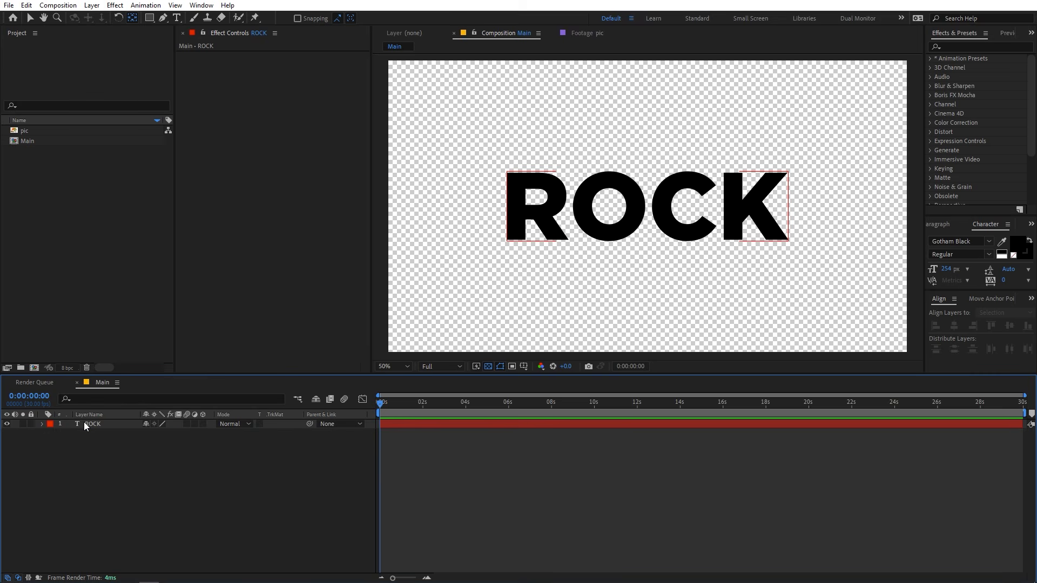
Pre-compose the ROCK text layer into a new composition named Placeholder, moving all attributes into it.
right_click(99, 424)
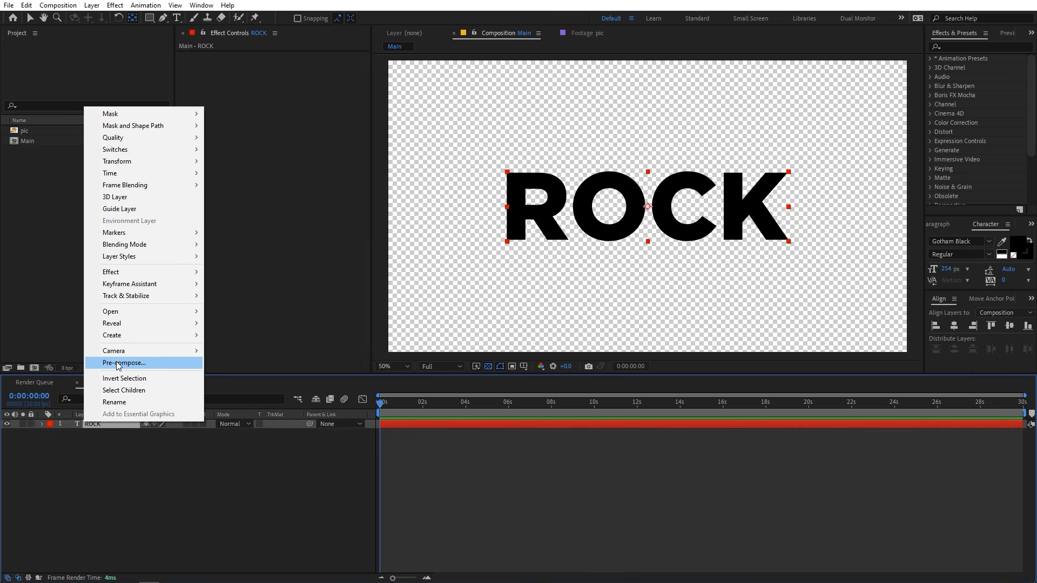
click(117, 364)
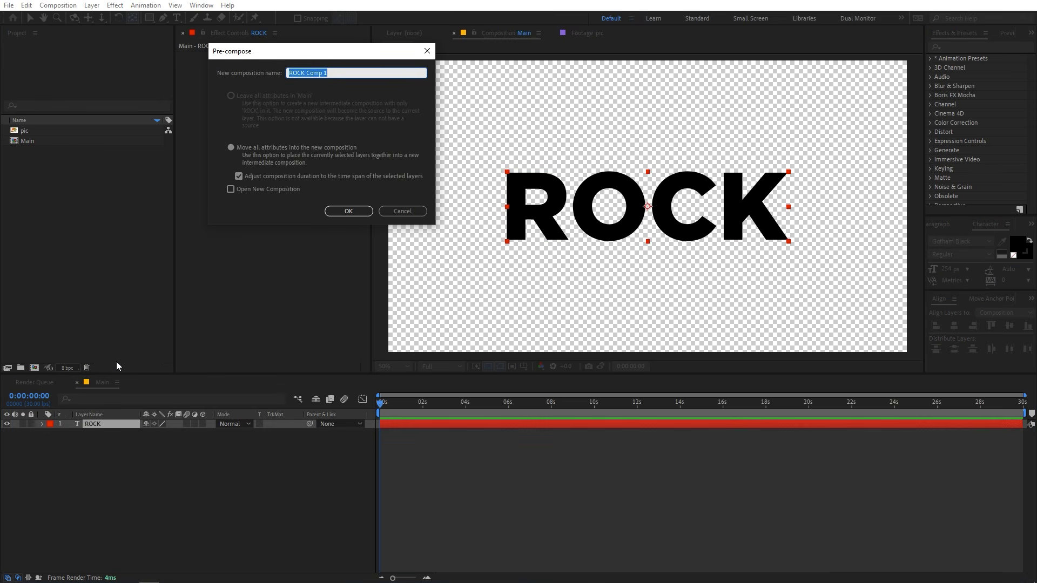
text(Placeholder)
click(347, 211)
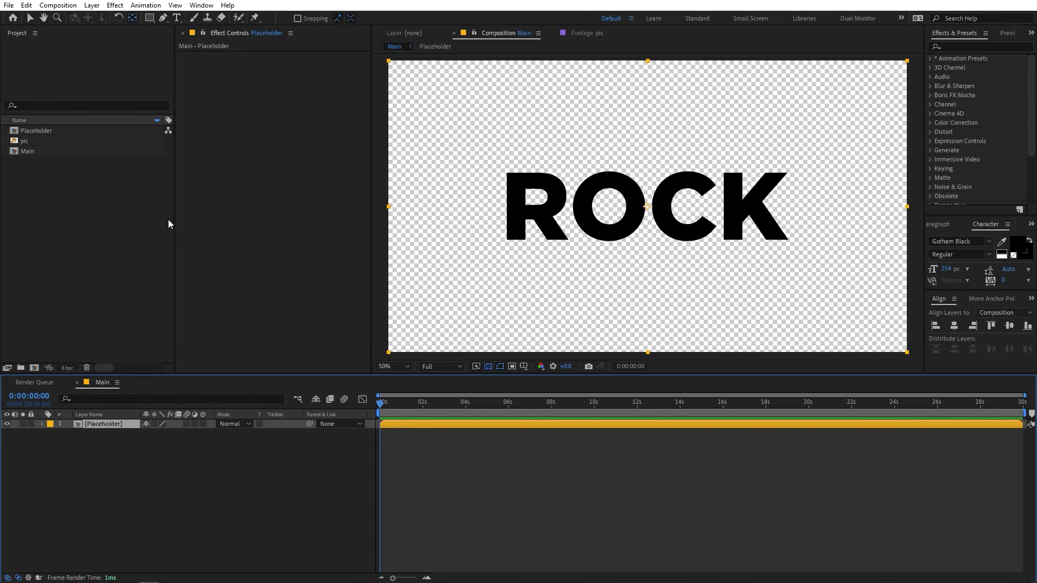
Create a 1920 x 1080 composition named Texture at 30 frames per second with a 30-second duration.
click(88, 241)
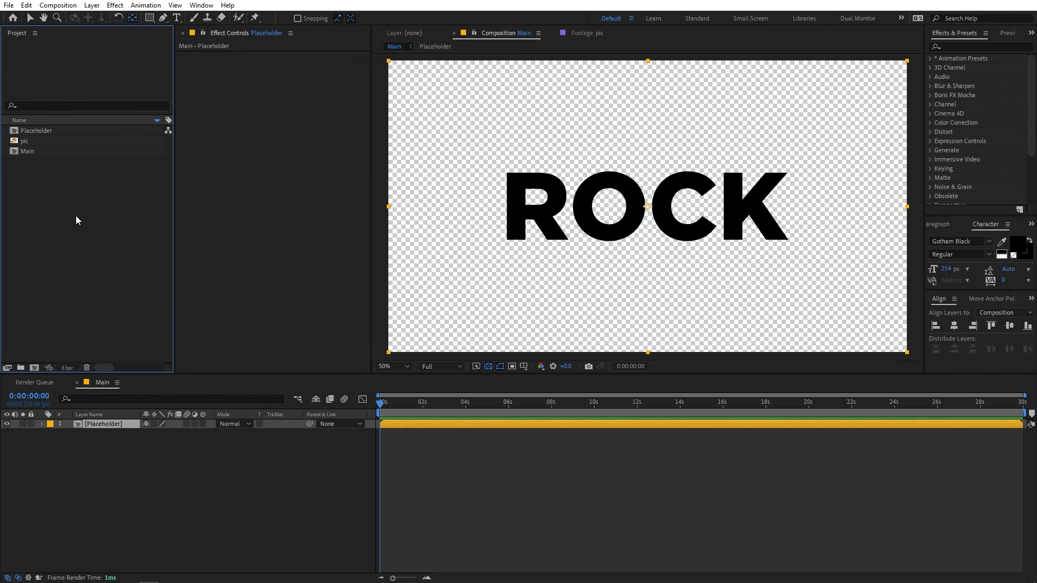
click(24, 142)
click(48, 209)
click(58, 5)
click(68, 17)
text(Texture)
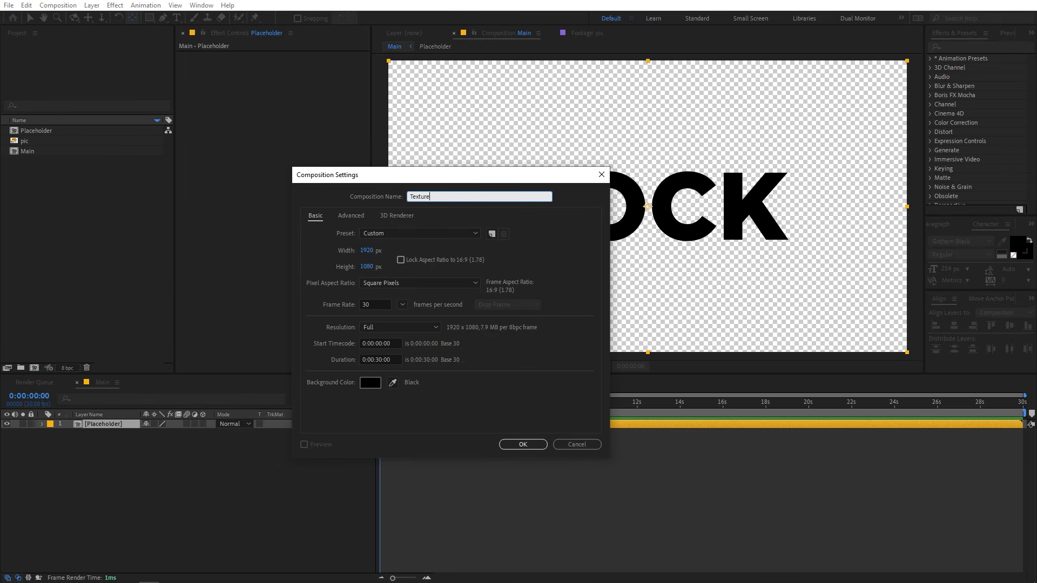
key(Return)
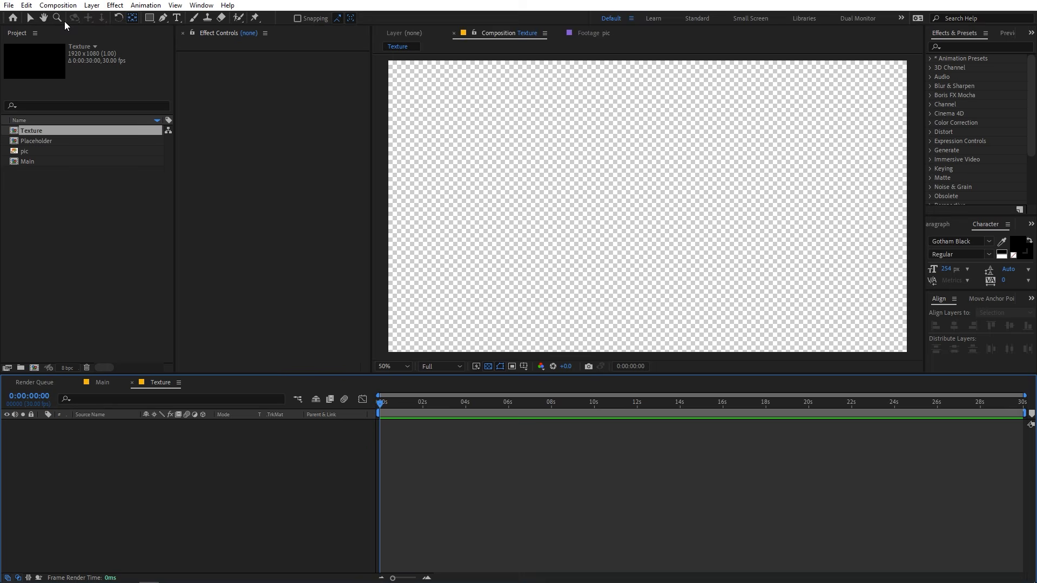
Add the pic image to the Texture composition and scale it down to 34% to fit the frame.
drag(24, 151, 117, 468)
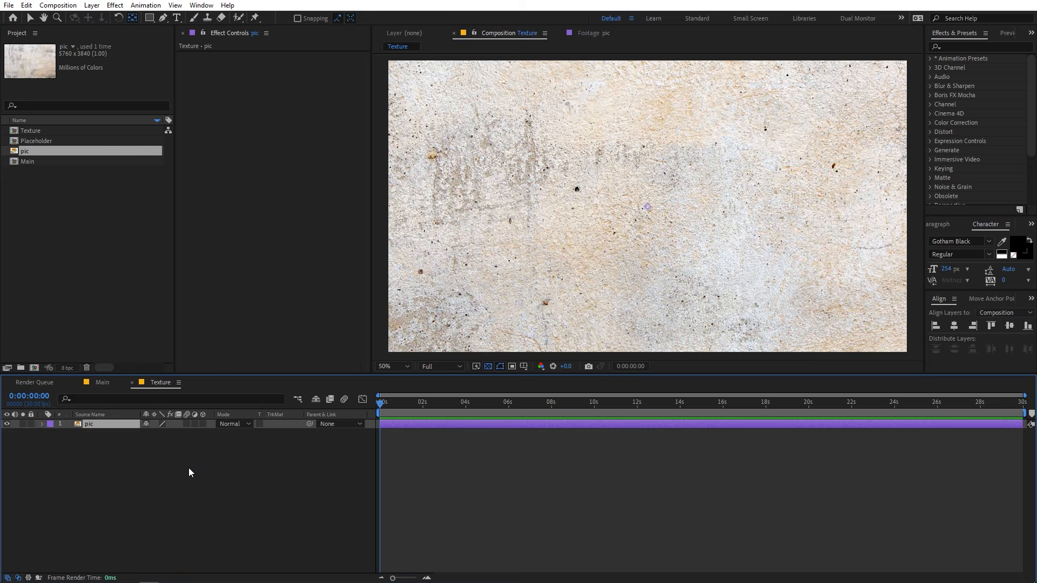
scroll(537, 270, down, 1)
scroll(537, 270, down, 2)
scroll(562, 273, up, 1)
key(s)
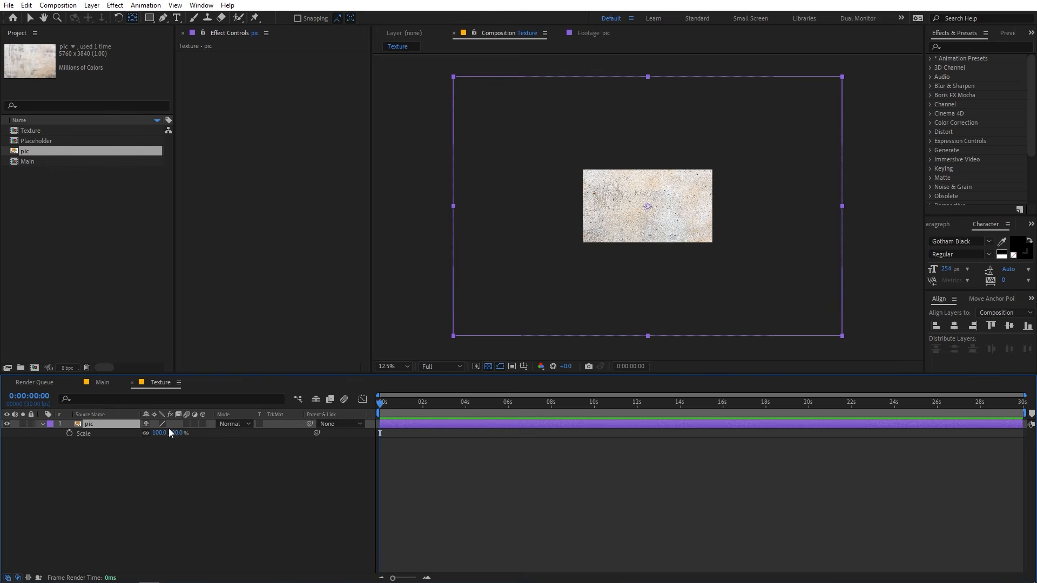
drag(163, 439, 128, 452)
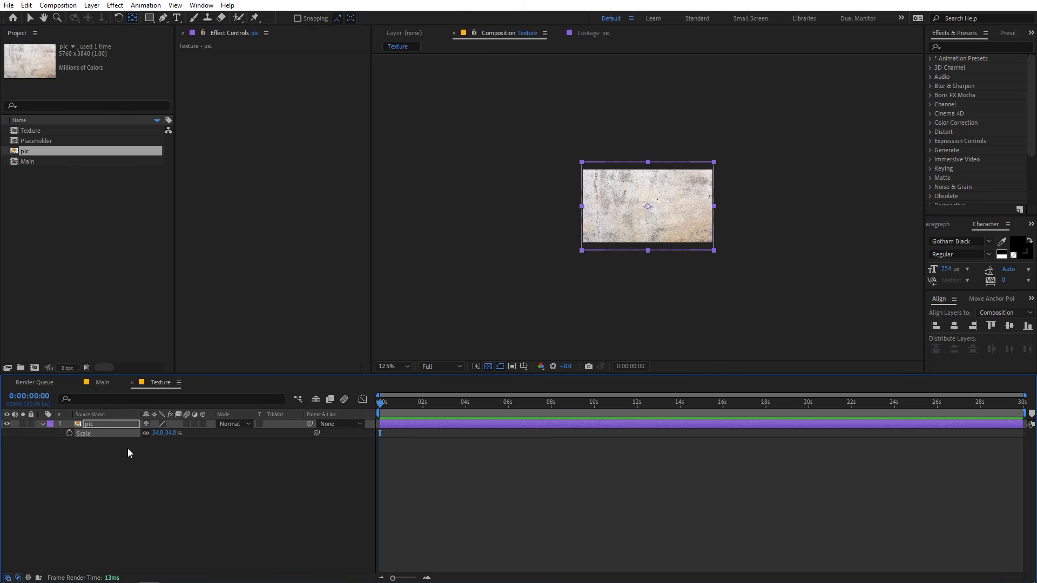
scroll(545, 190, up, 1)
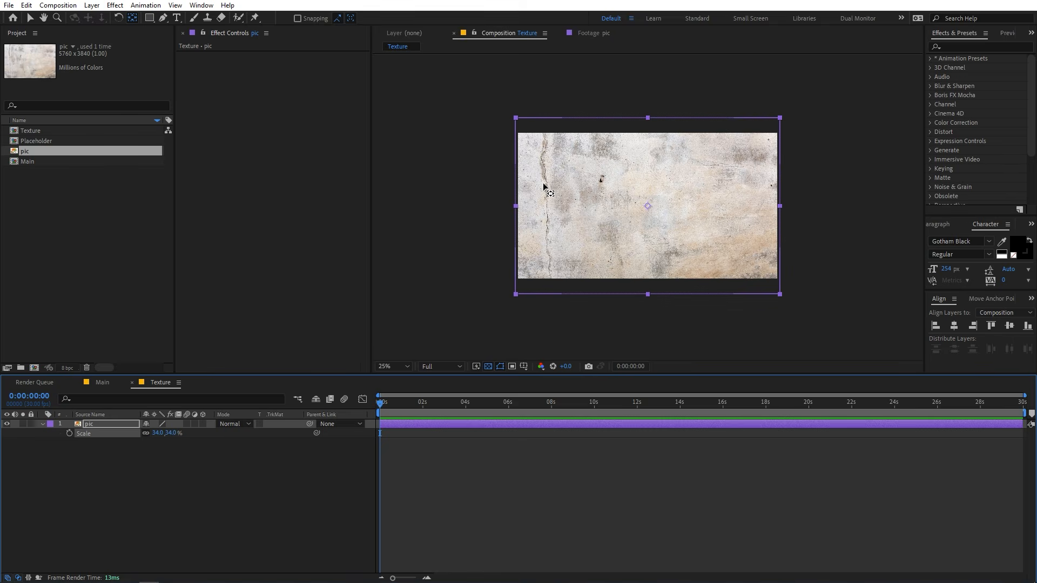
Return to the Main composition and close the Texture composition's timeline.
click(103, 382)
click(132, 382)
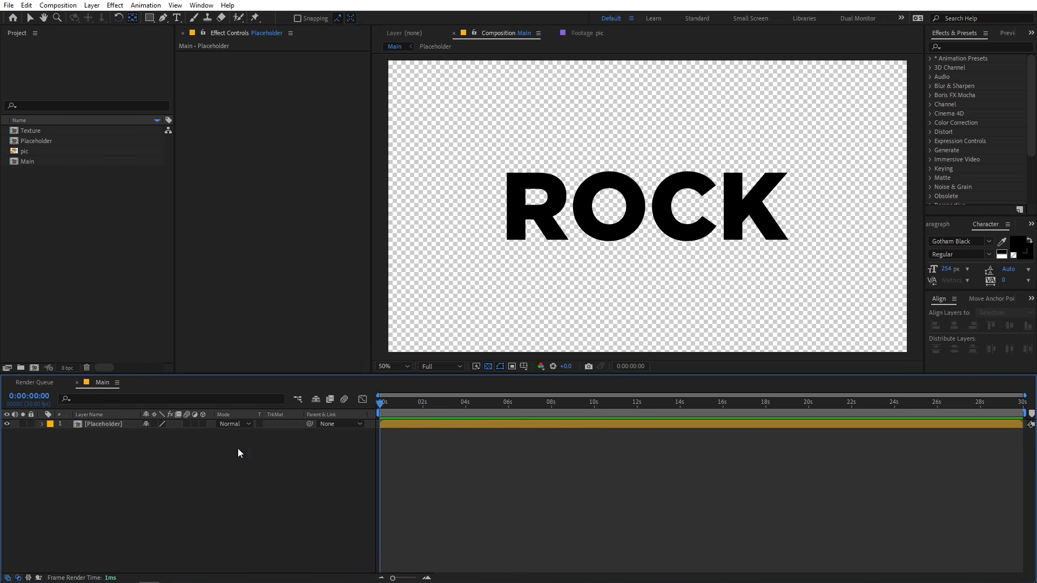
scroll(516, 188, up, 1)
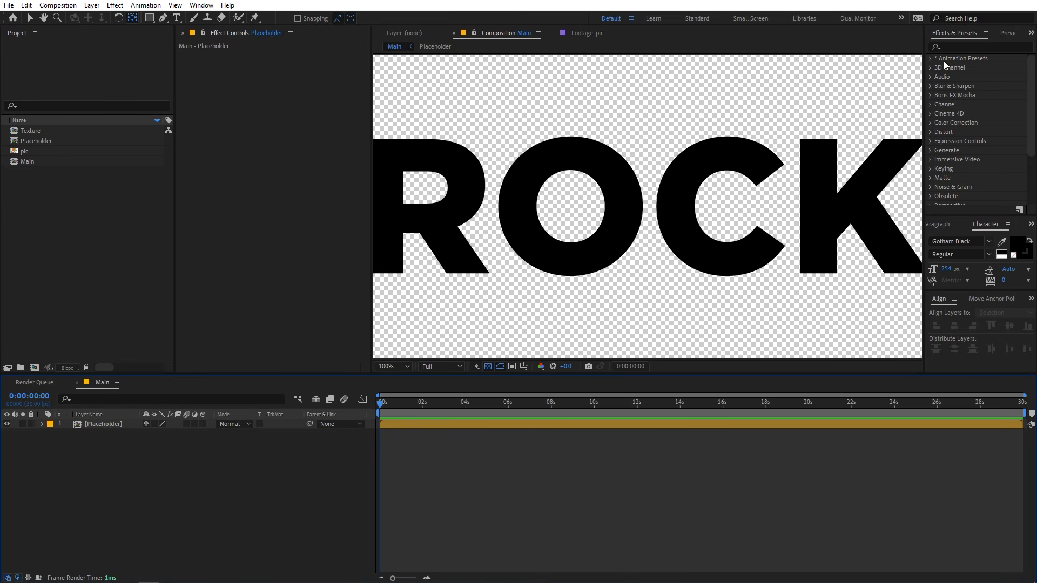
Find the Turbulent Displace effect and apply it to the Placeholder layer in the Main composition.
click(959, 48)
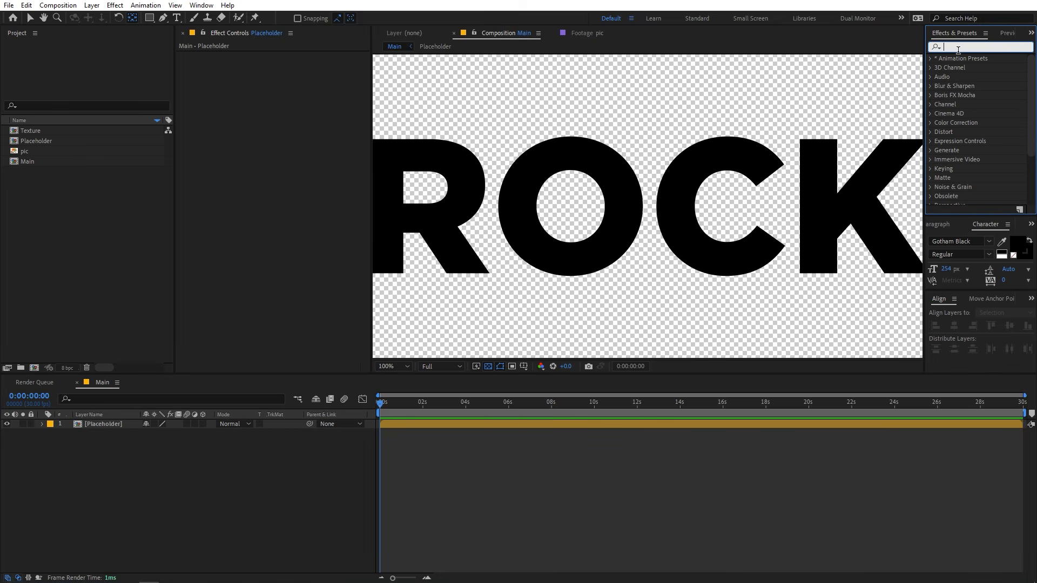
text(t)
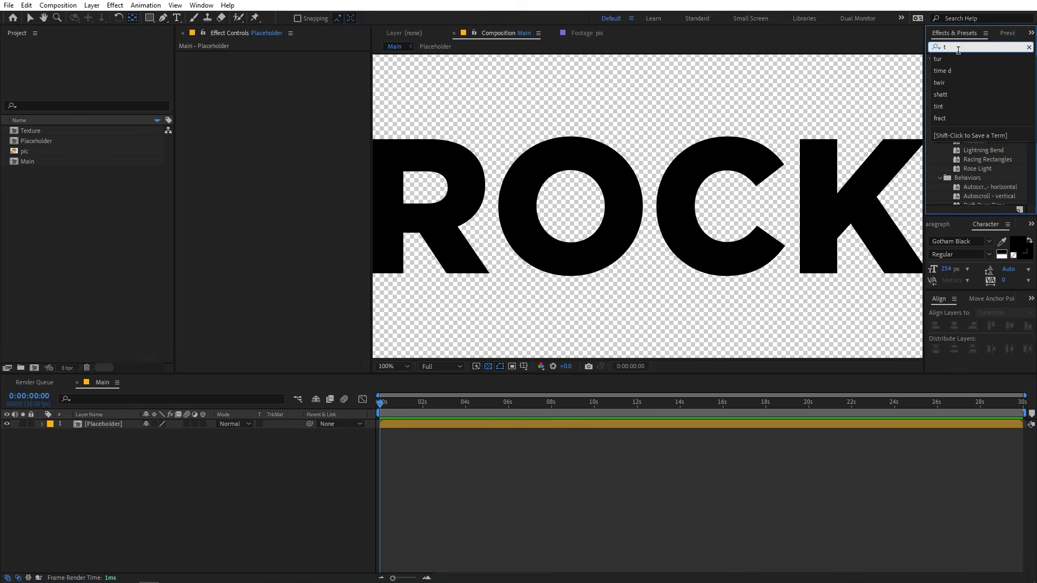
text(urb)
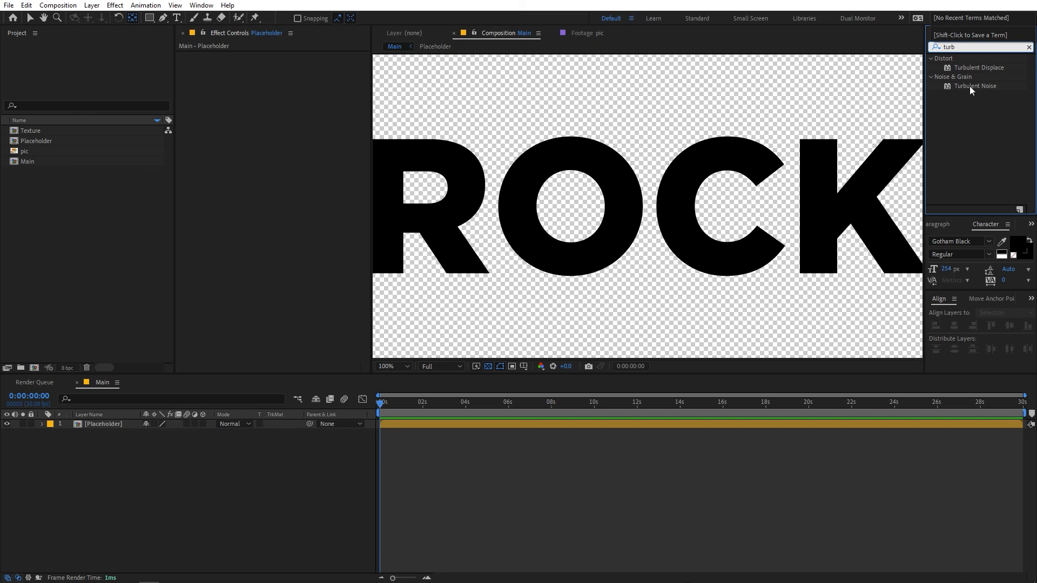
drag(971, 67, 117, 428)
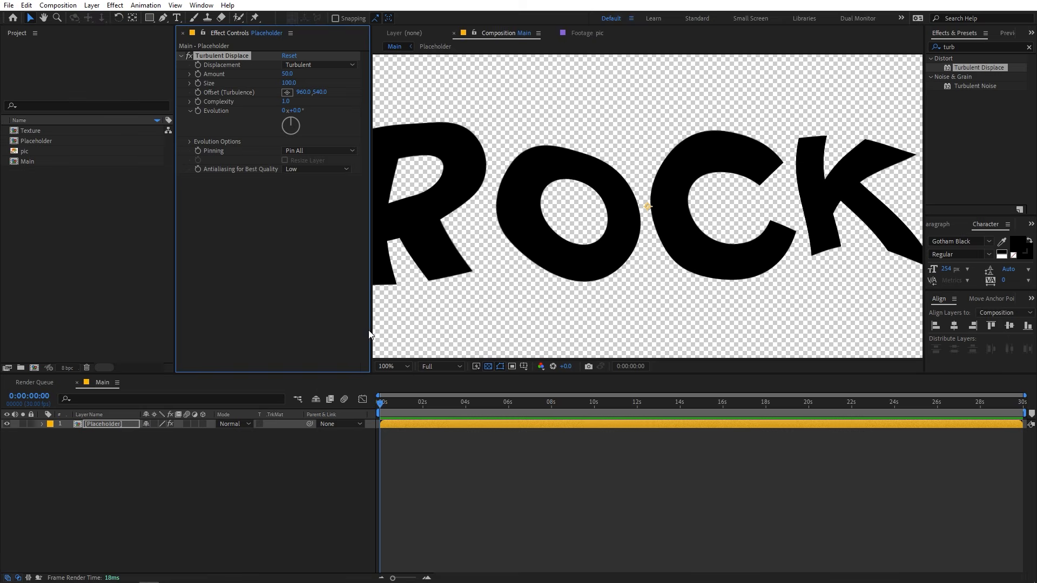
Set the Turbulent Displace amount on the Placeholder layer to 45.
scroll(601, 208, down, 1)
scroll(601, 207, up, 1)
click(292, 76)
click(313, 78)
drag(289, 75, 286, 74)
click(291, 76)
text(45)
key(Return)
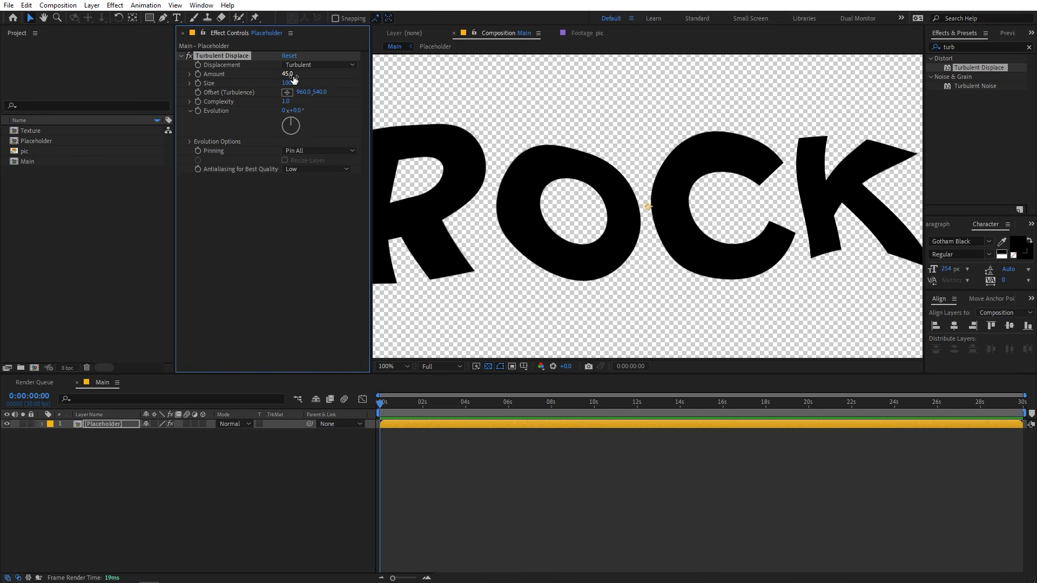
Set the Turbulent Displace size to 4 and its complexity to 3, giving the letters finely jagged edges.
click(294, 80)
text(2)
key(Return)
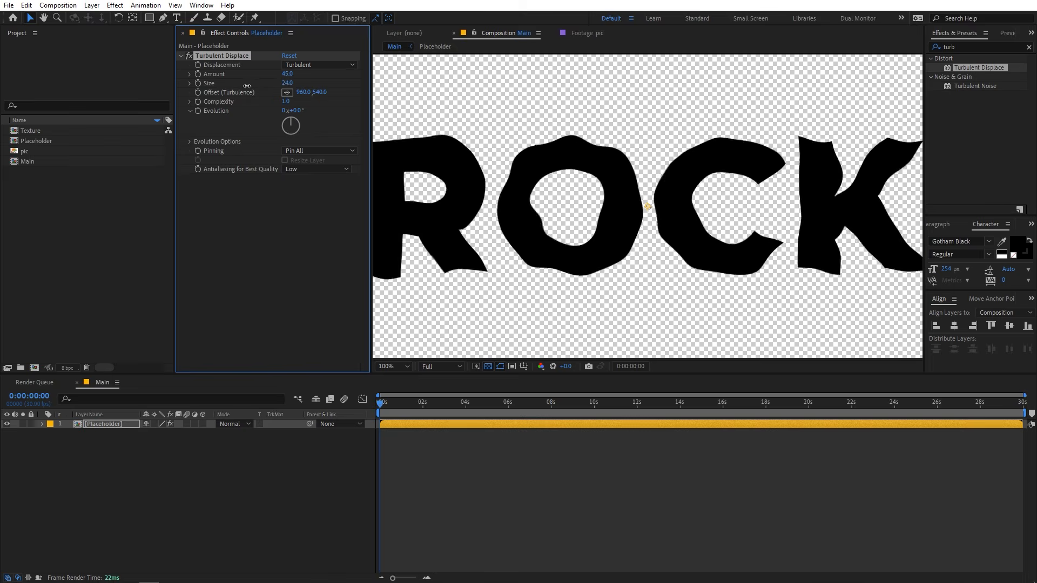
click(290, 81)
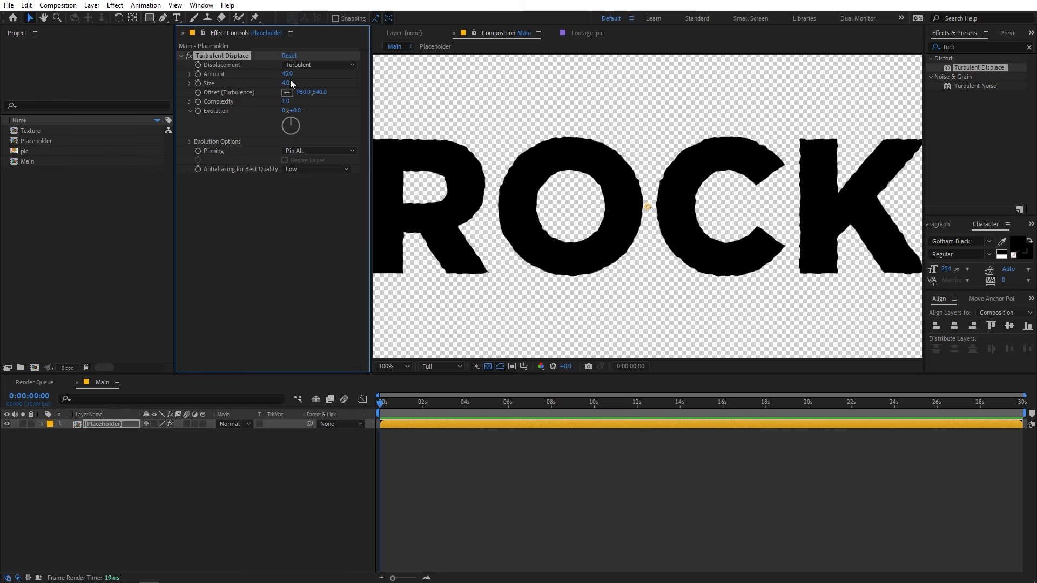
text(4)
key(Return)
drag(285, 102, 357, 106)
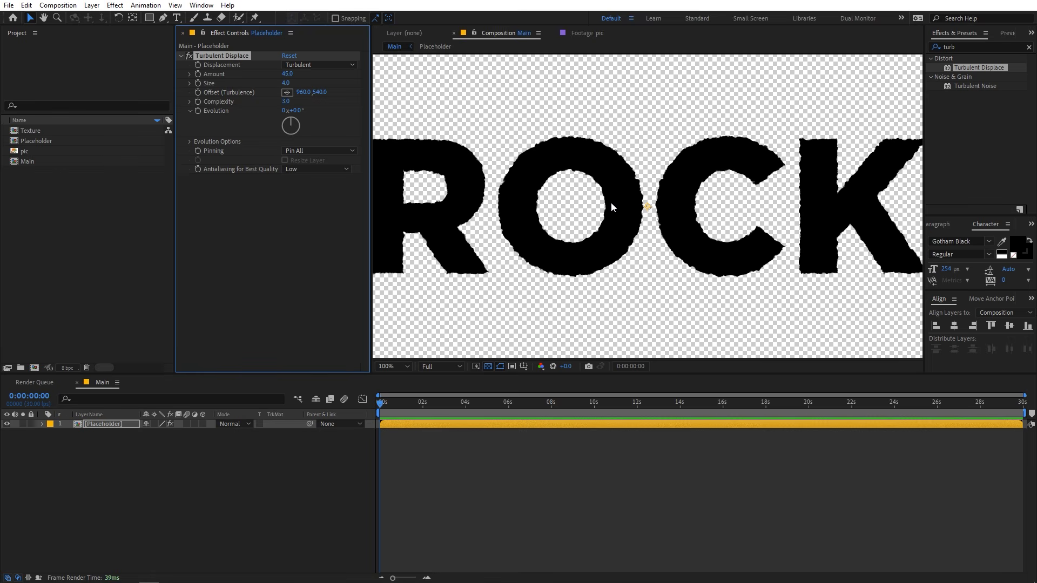
key(period)
key(period)
key(comma)
key(comma)
click(261, 326)
click(160, 489)
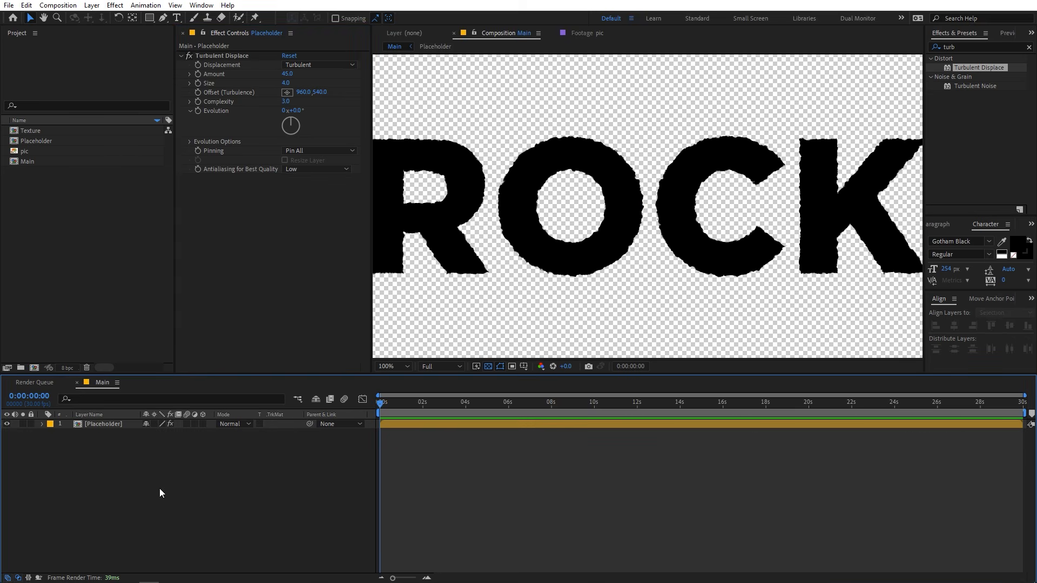
Add the Texture composition to Main beneath the Placeholder layer and fit the whole frame in view.
drag(27, 132, 80, 443)
click(140, 473)
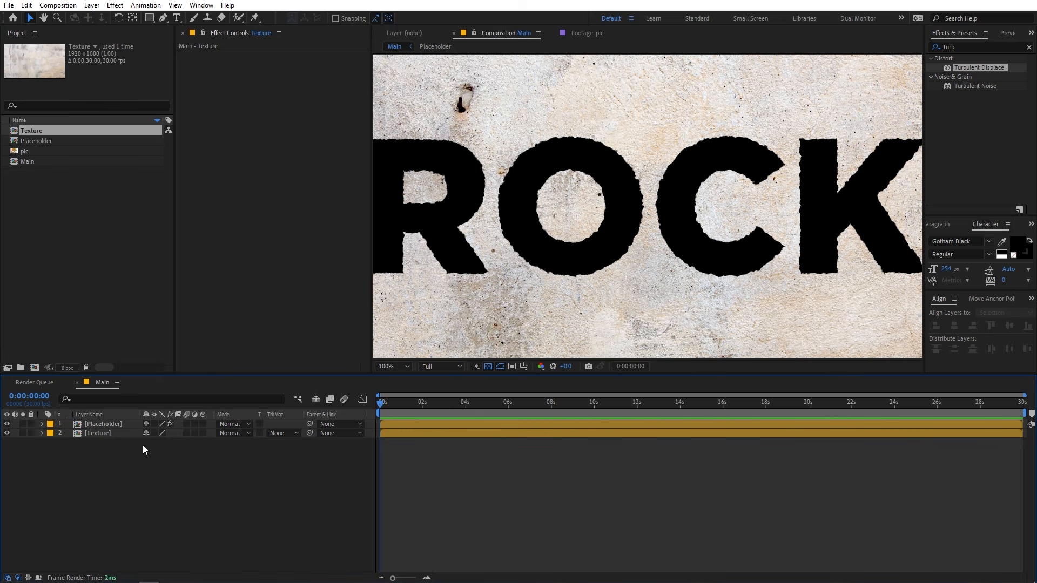
click(102, 422)
key(comma)
key(comma)
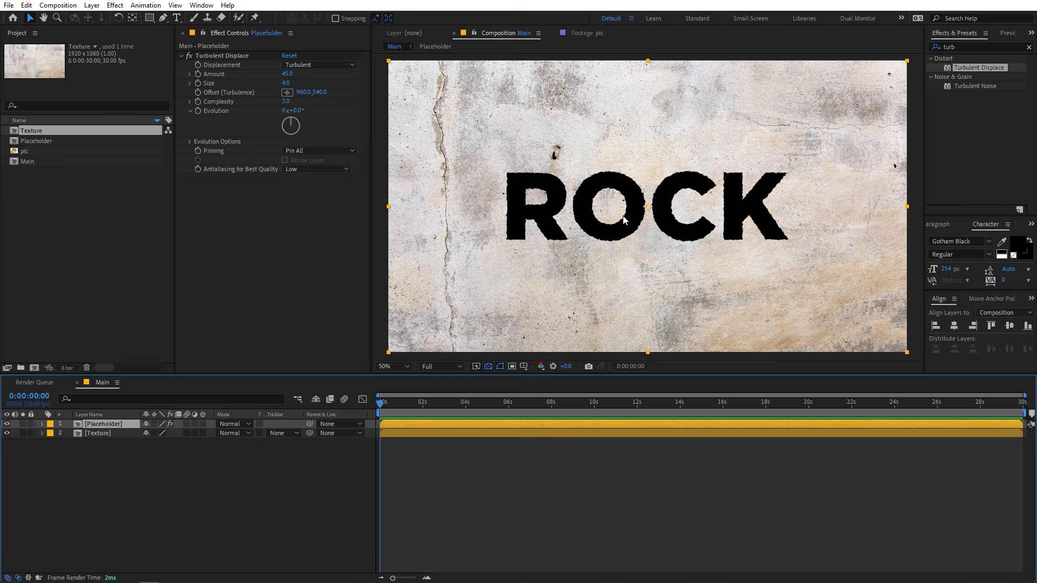
click(284, 475)
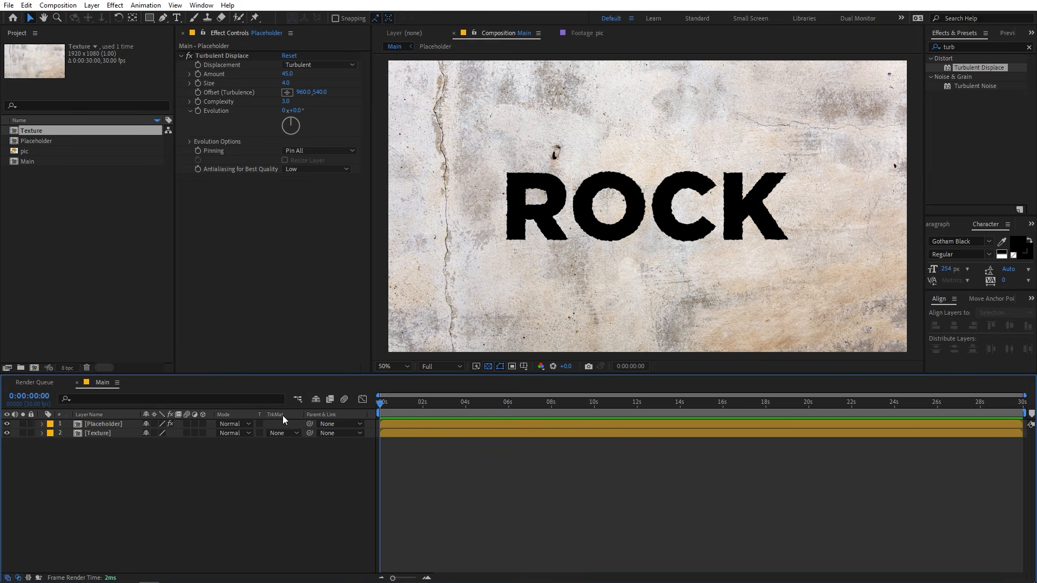
Set the Texture layer's track matte to Alpha Matte "[Placeholder]" so the wall texture fills the ROCK letters.
click(18, 578)
click(18, 578)
click(18, 578)
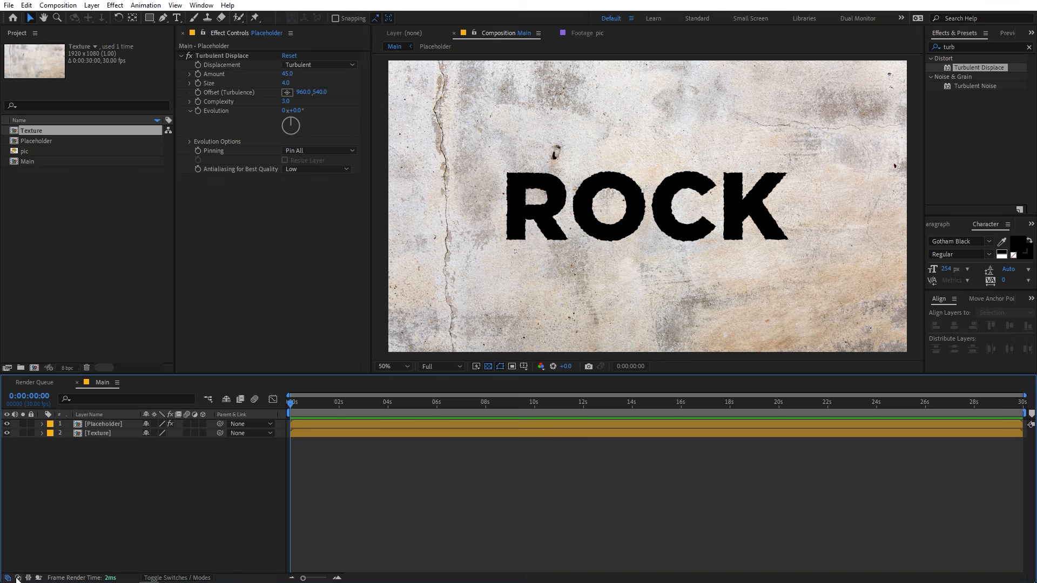
click(18, 578)
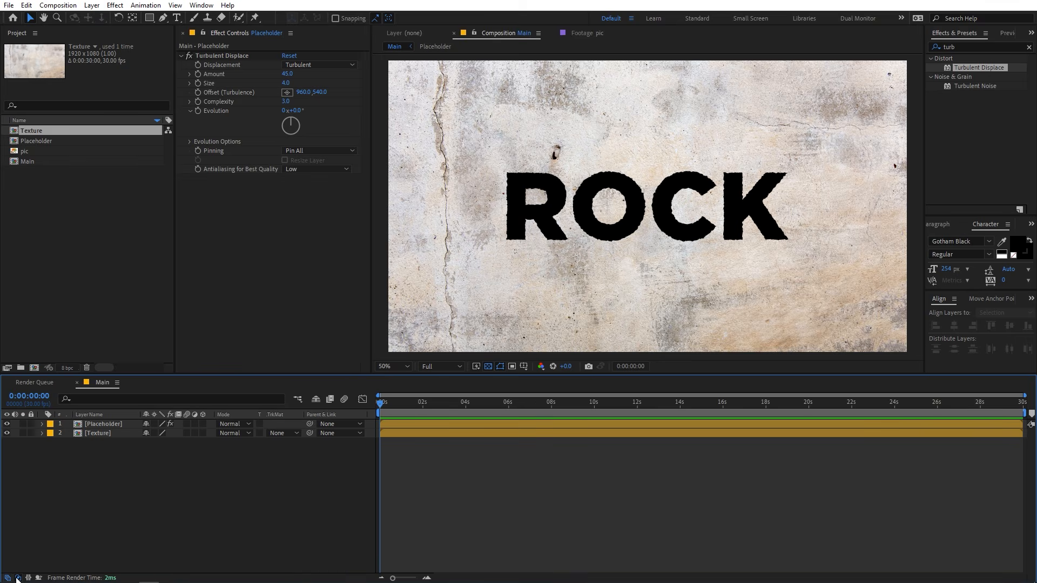
click(279, 433)
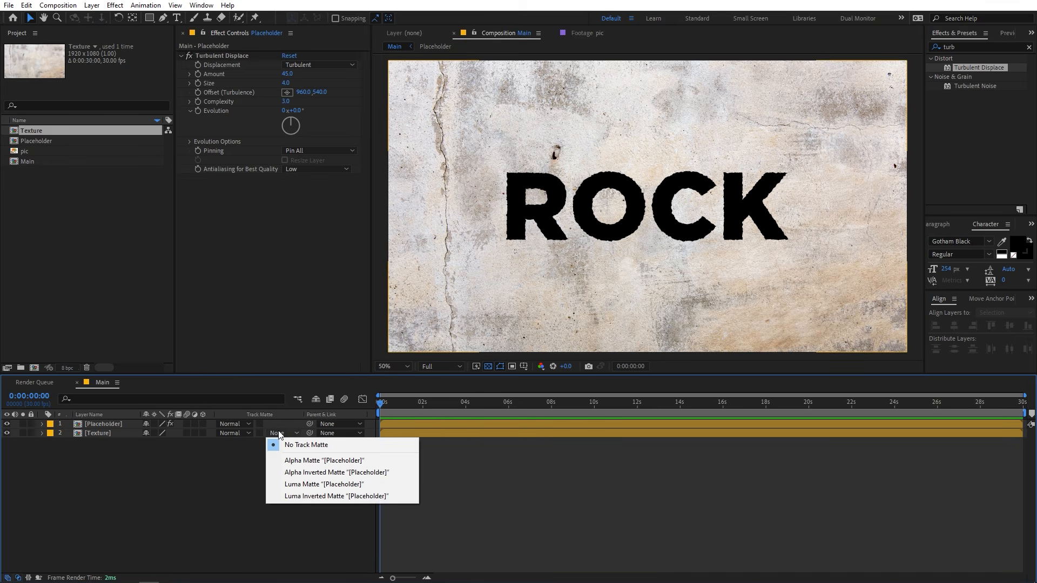
click(292, 465)
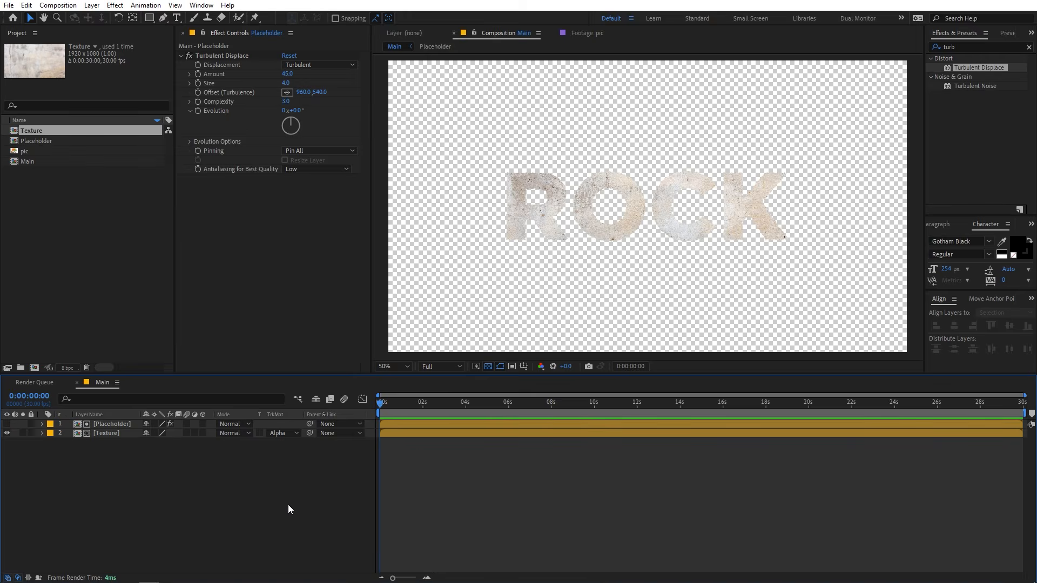
Turn off the transparency grid and inspect the textured text against the black background.
key(slash)
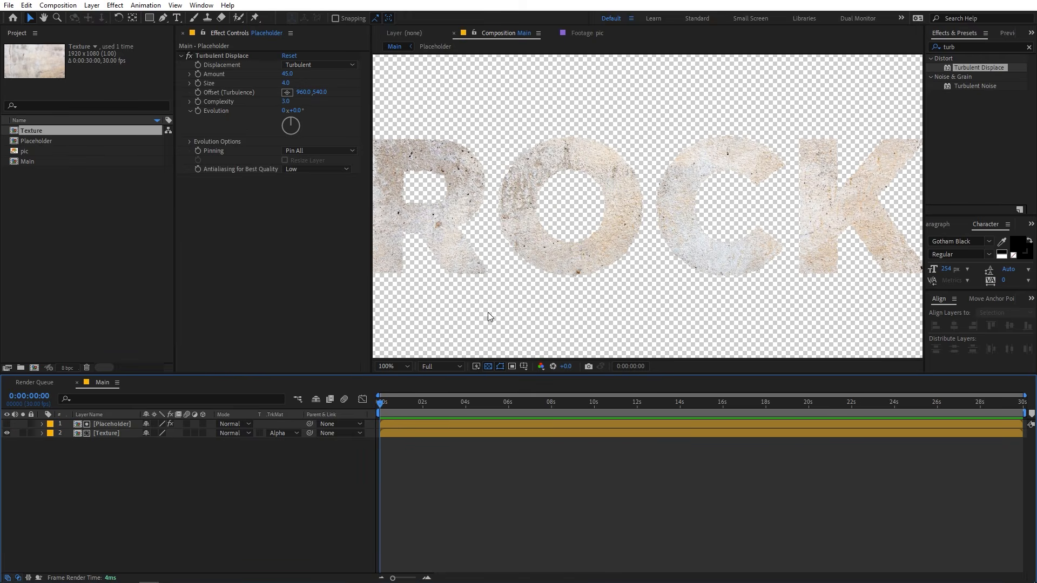
click(488, 367)
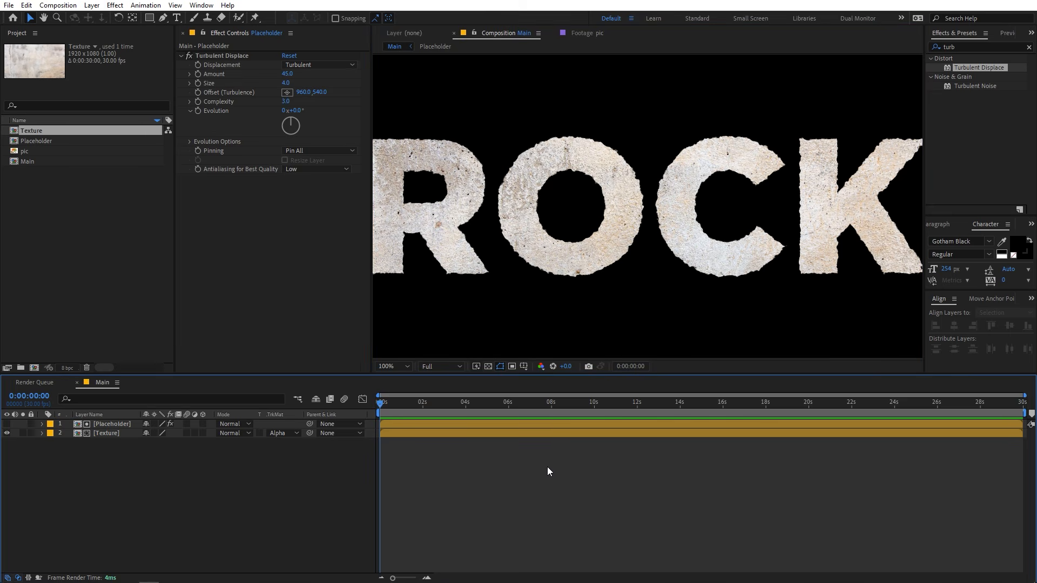
scroll(623, 234, down, 2)
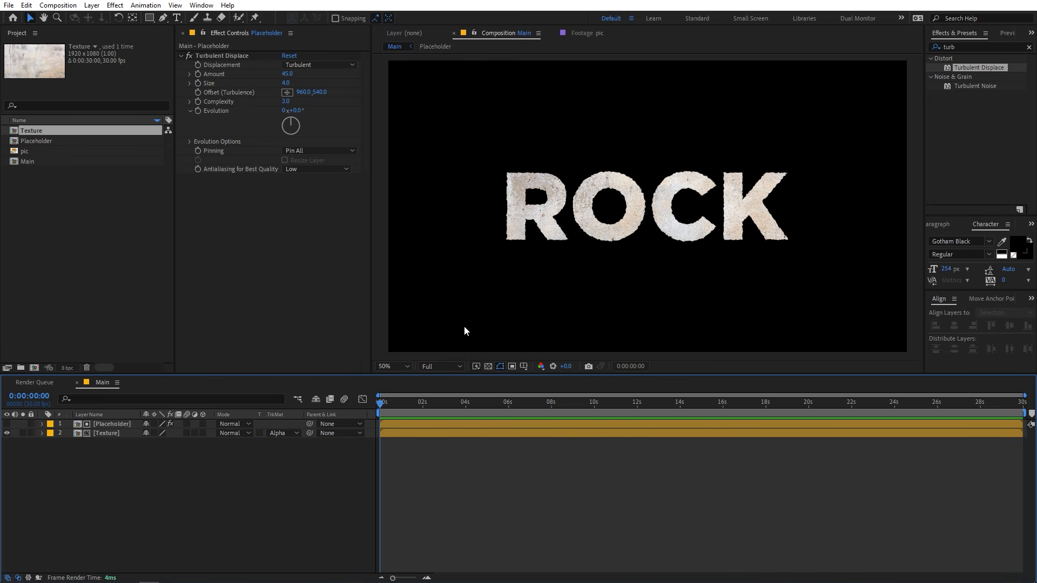
Add the Placeholder composition again as the top layer, hide the Texture layer and show the text over the transparency grid.
click(79, 247)
click(44, 144)
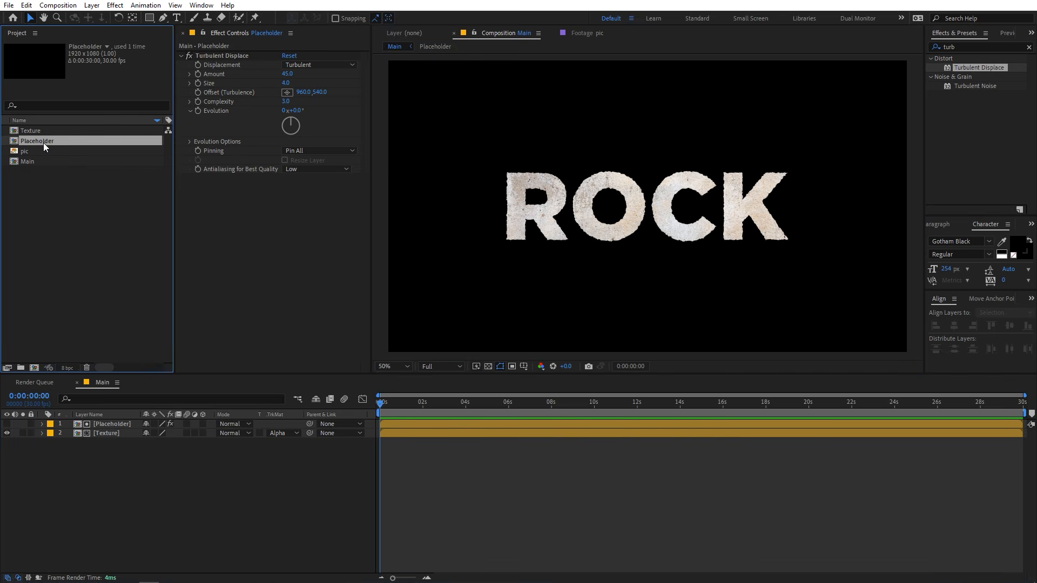
drag(35, 143, 80, 427)
click(109, 481)
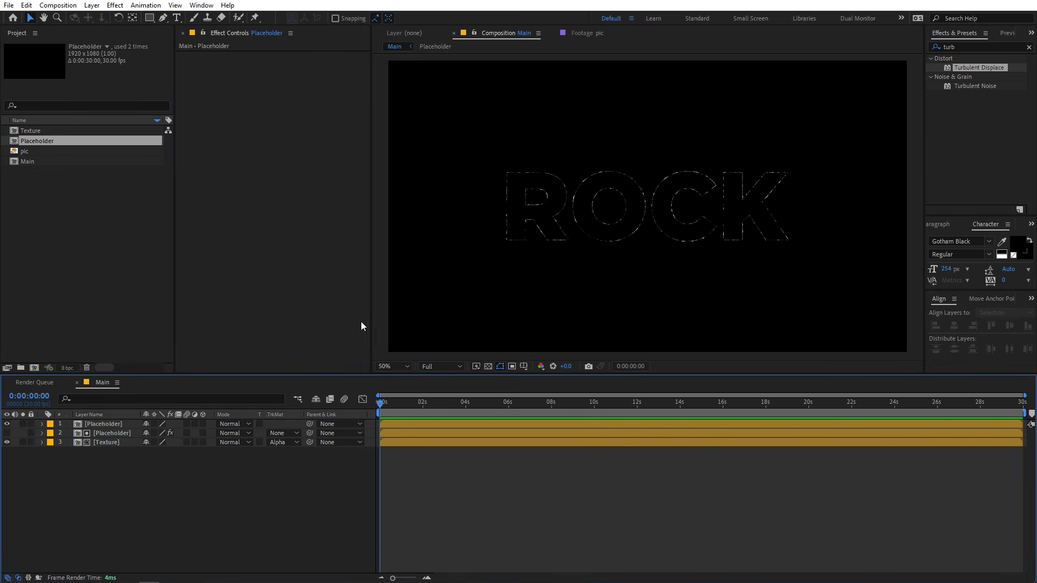
click(7, 442)
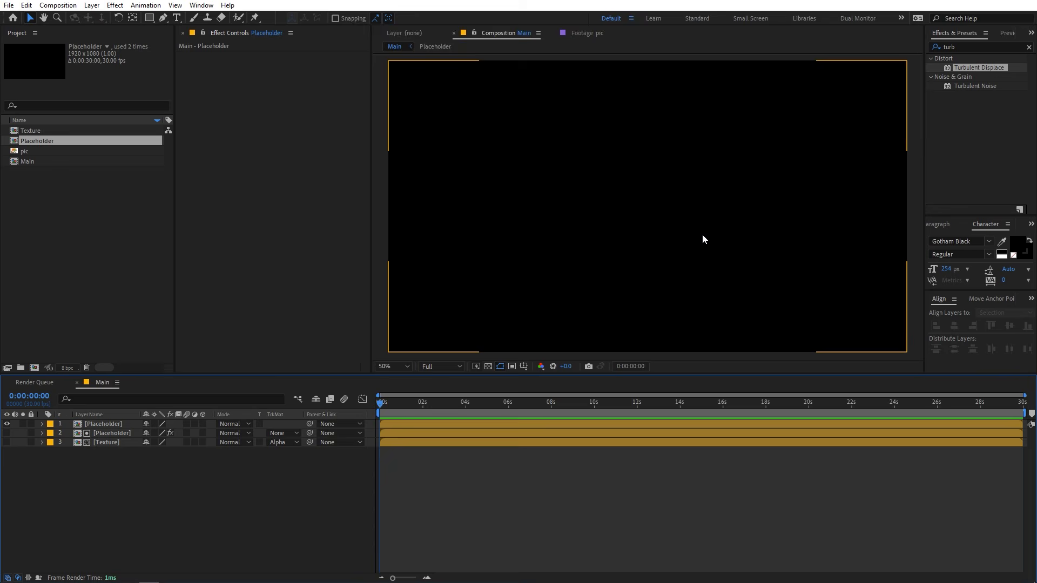
click(489, 367)
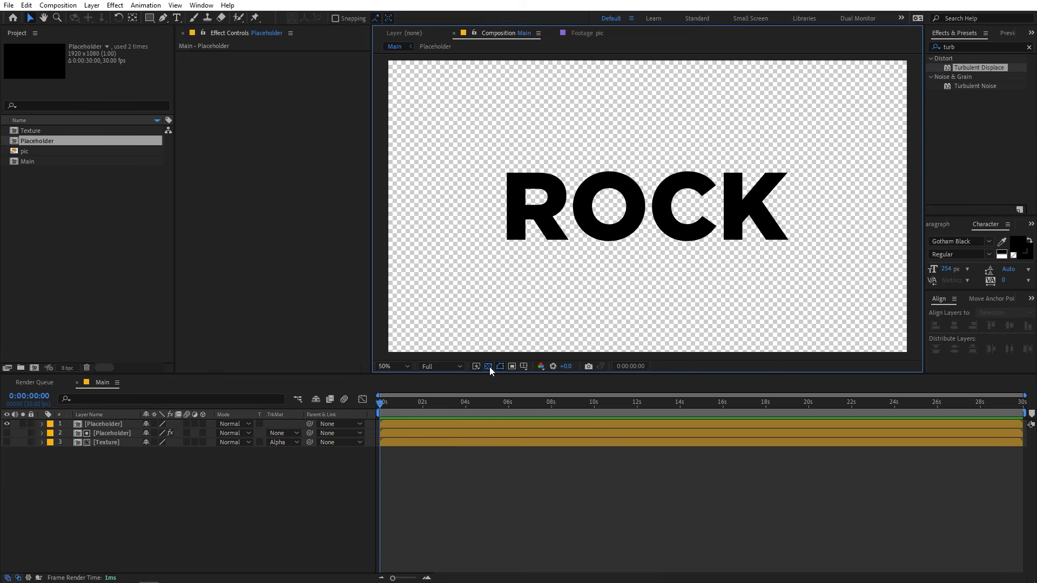
Find the Roughen Edges effect and apply it to the top Placeholder layer.
click(1028, 48)
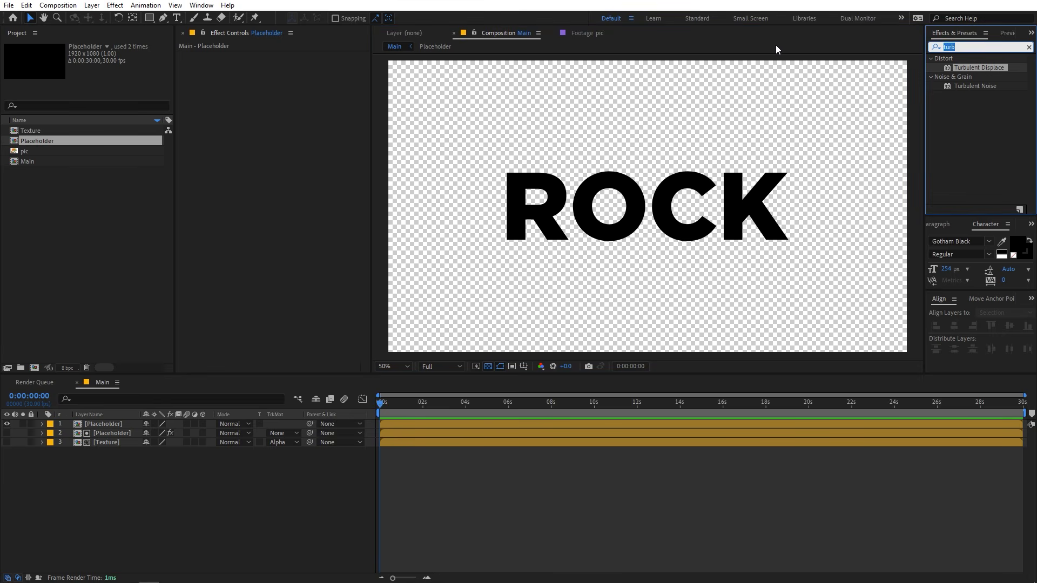
text(roug)
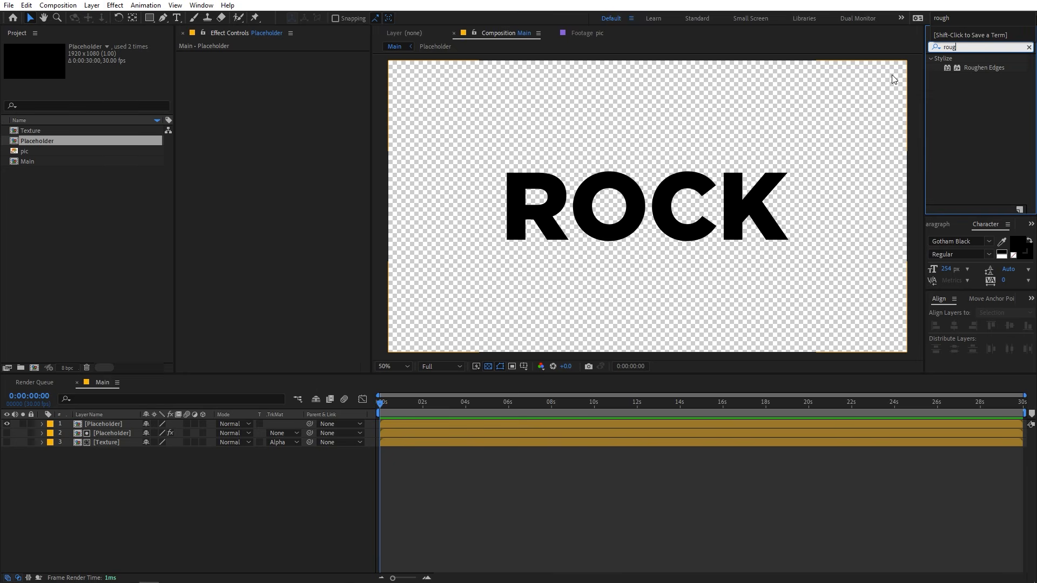
drag(980, 72, 137, 426)
scroll(517, 182, up, 1)
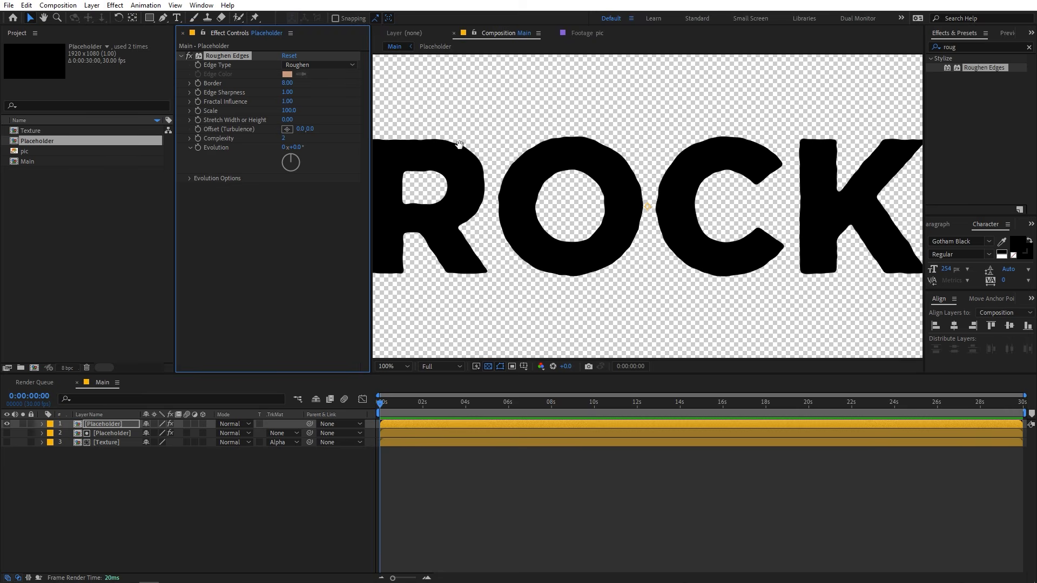
drag(459, 145, 508, 155)
key(v)
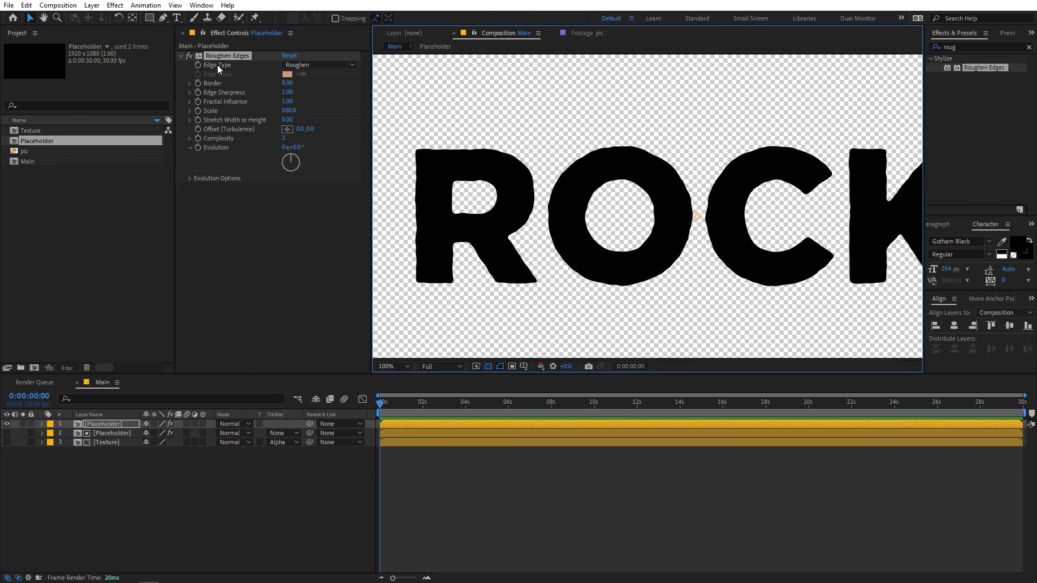
Set the Roughen Edges edge type to Cut, with a border of 55 and an edge sharpness of 10.
click(316, 65)
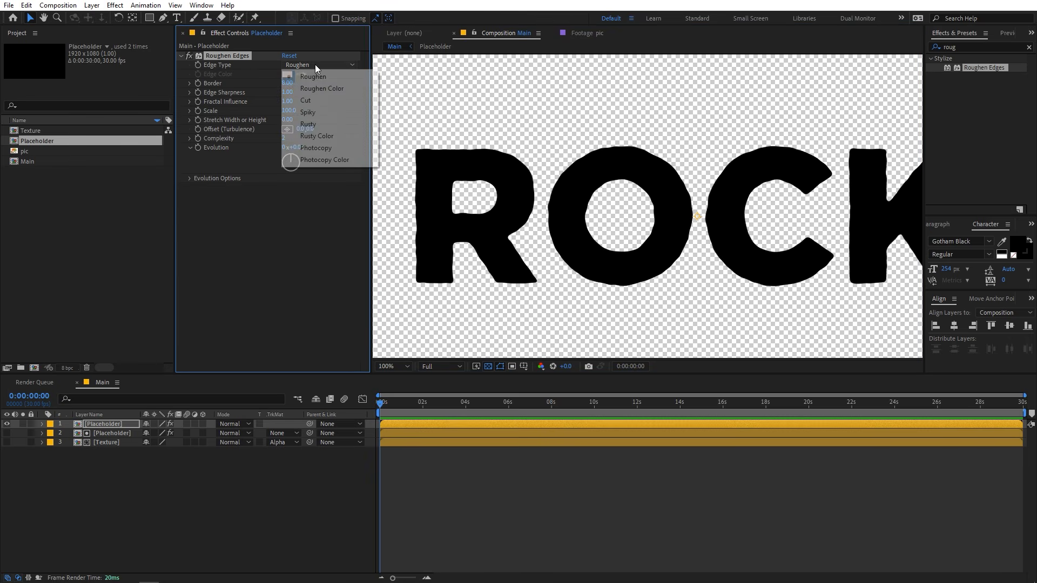
click(305, 100)
click(289, 84)
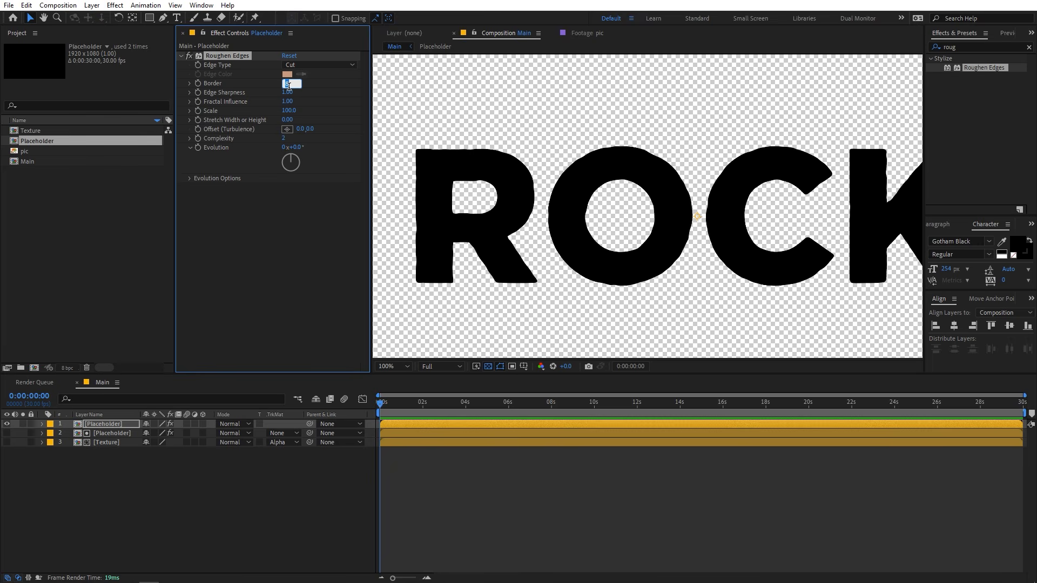
text(55)
key(Return)
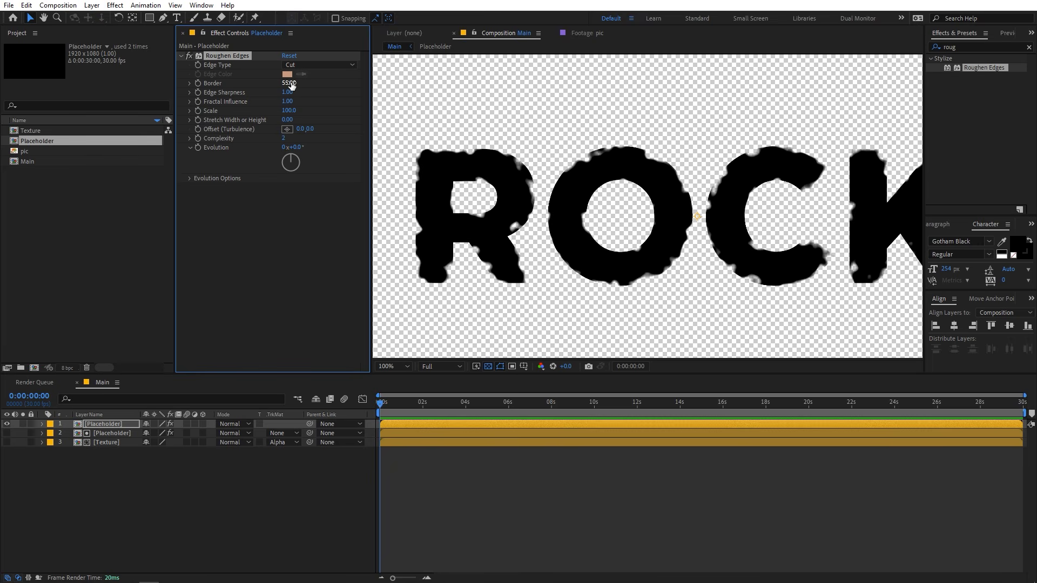
click(287, 93)
text(10)
key(Return)
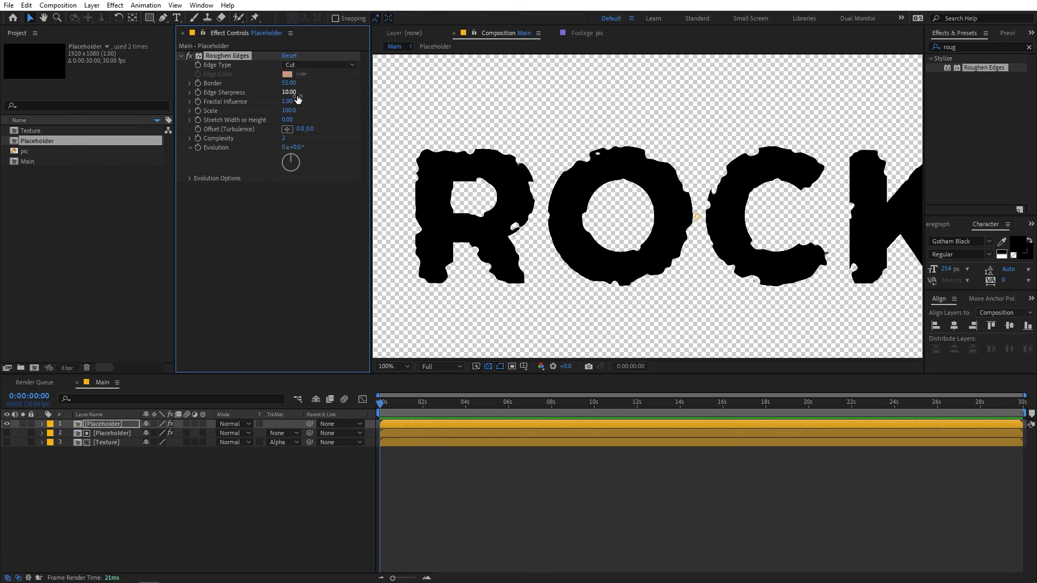
Set the Roughen Edges scale to 120 and its complexity to 3.
drag(288, 110, 331, 111)
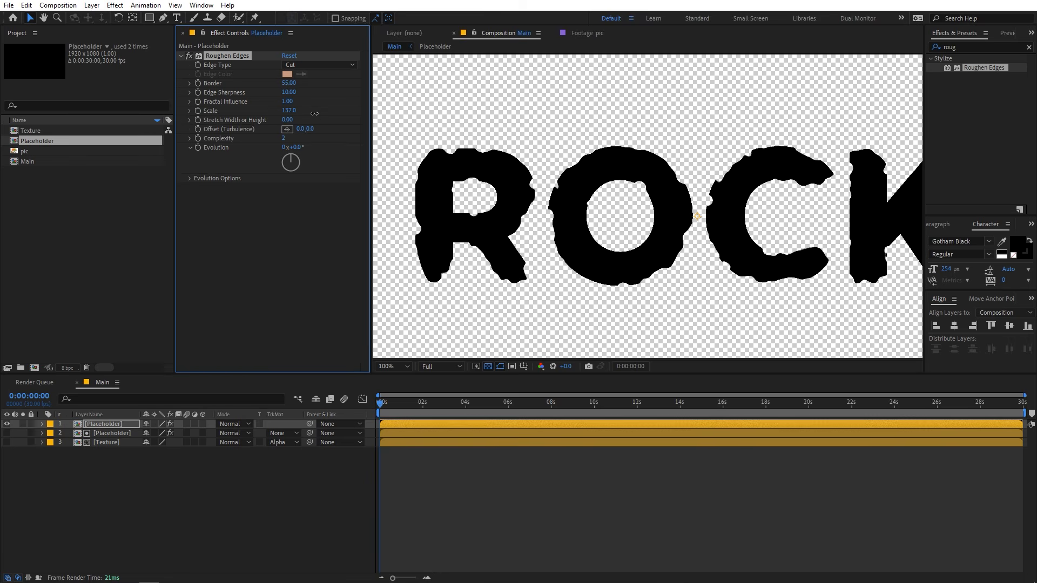
click(289, 111)
text(120)
key(Return)
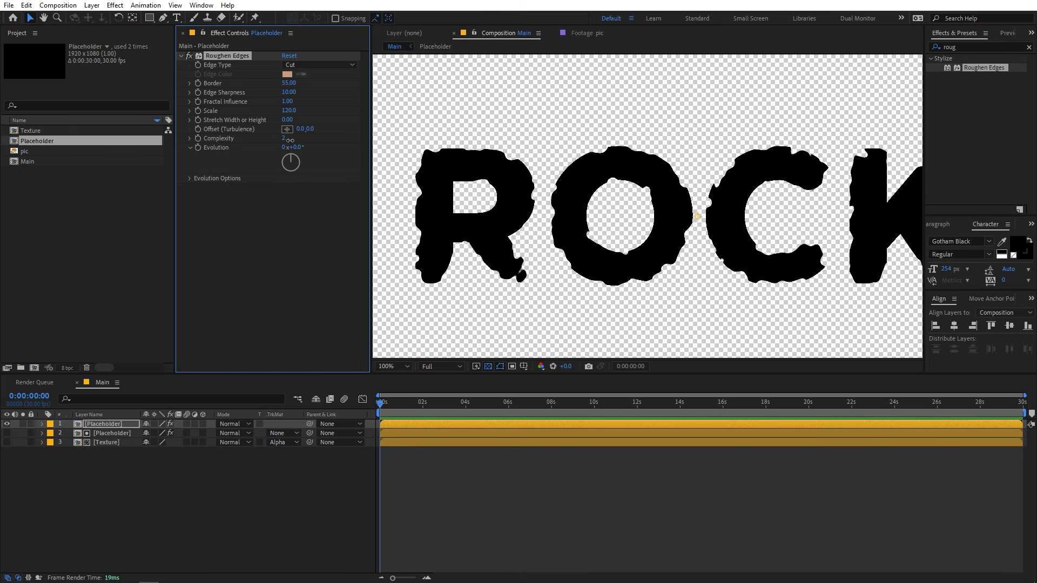
click(286, 139)
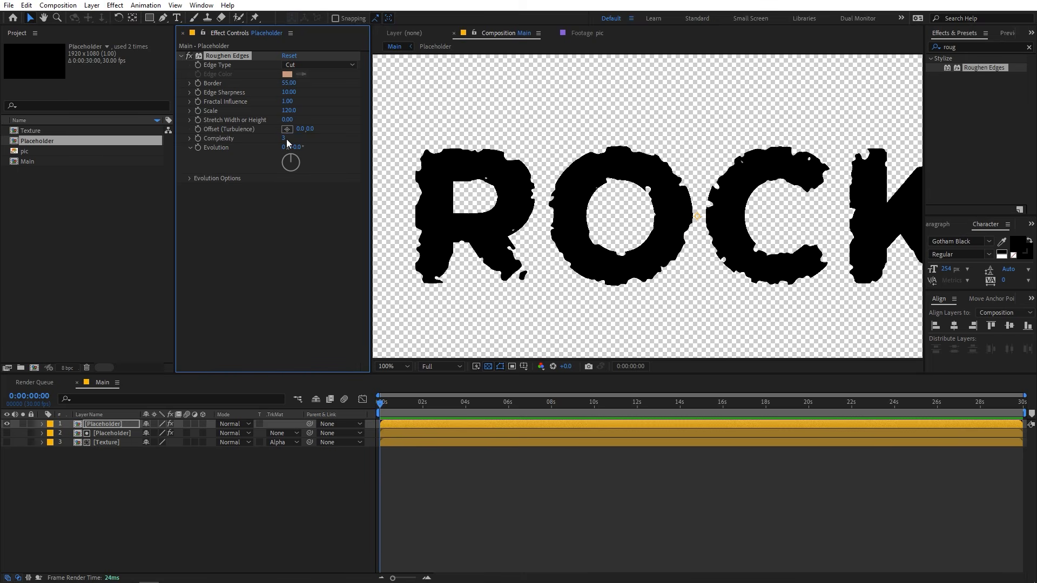
click(462, 489)
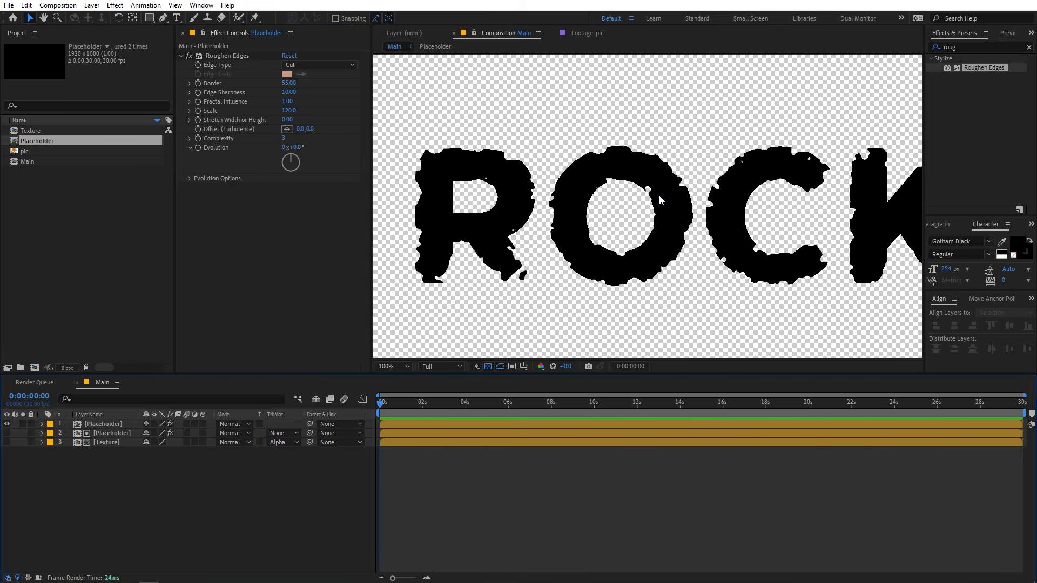
scroll(659, 197, up, 2)
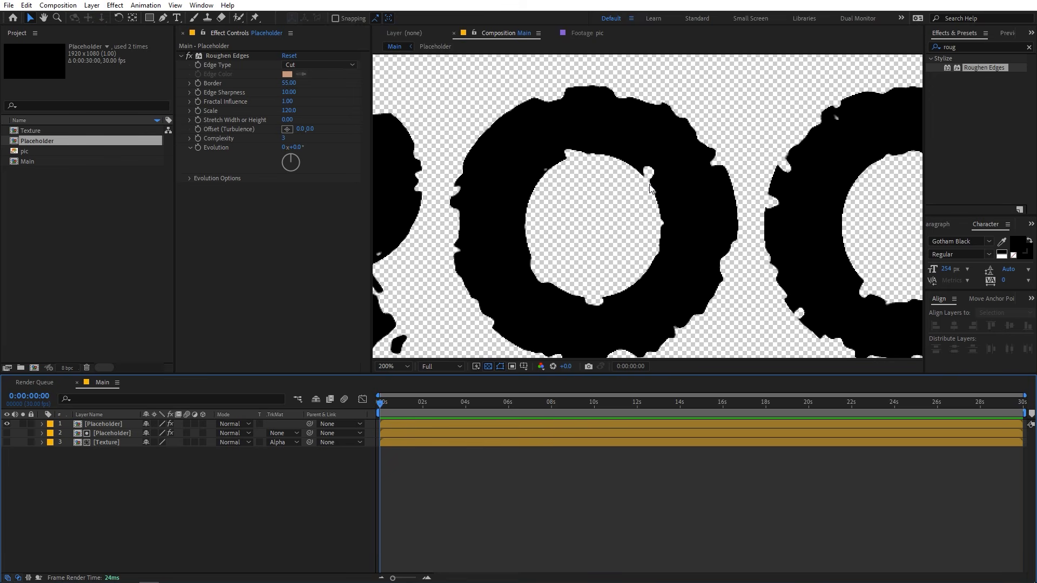
scroll(650, 183, down, 3)
scroll(629, 208, up, 2)
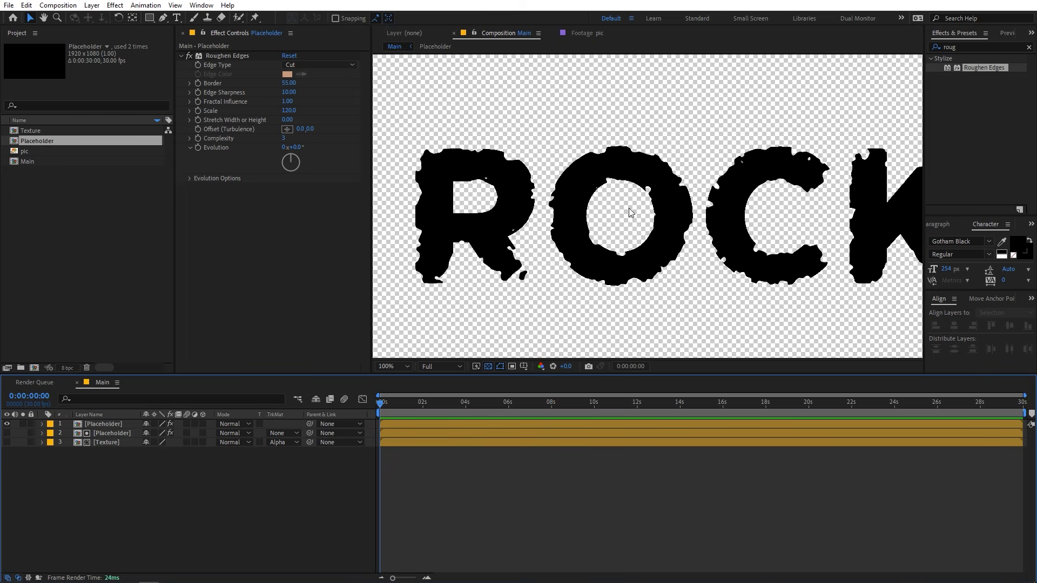
Create a white (FFFFFF) solid layer of 1920 x 1080 px in the Main composition.
right_click(180, 519)
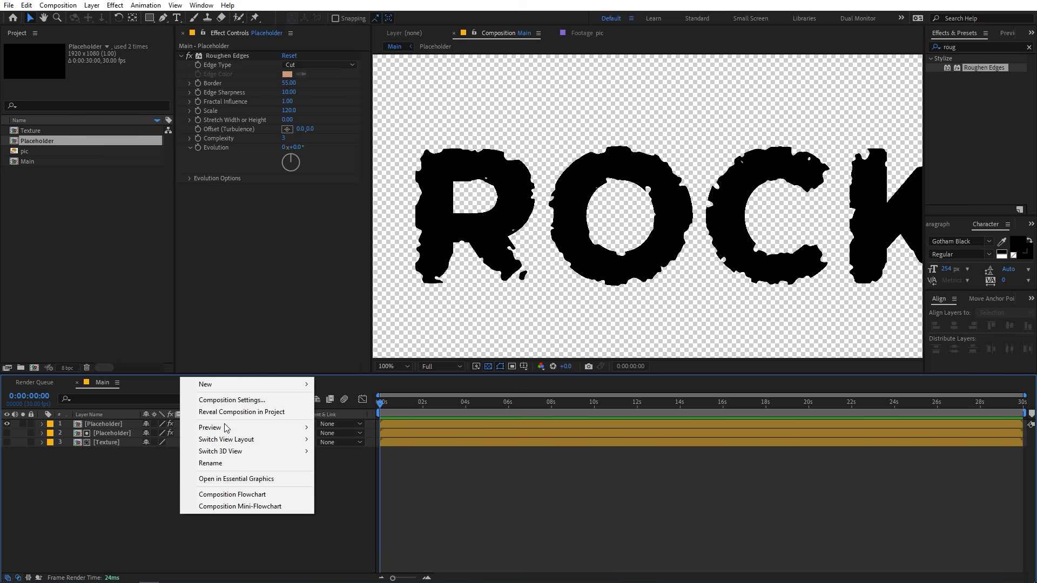
mouse_move(238, 383)
click(340, 411)
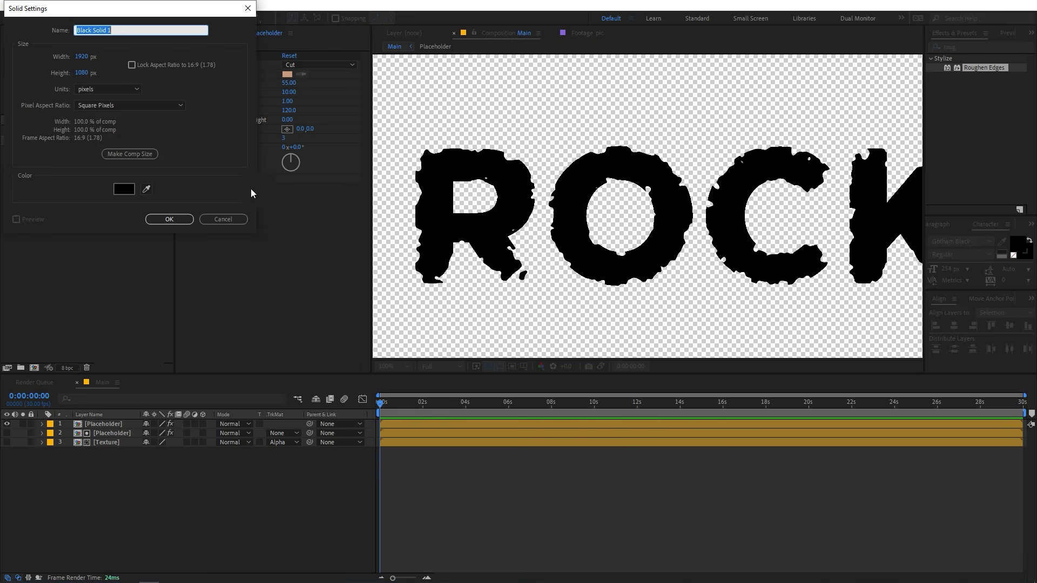
click(124, 189)
text(ffffff)
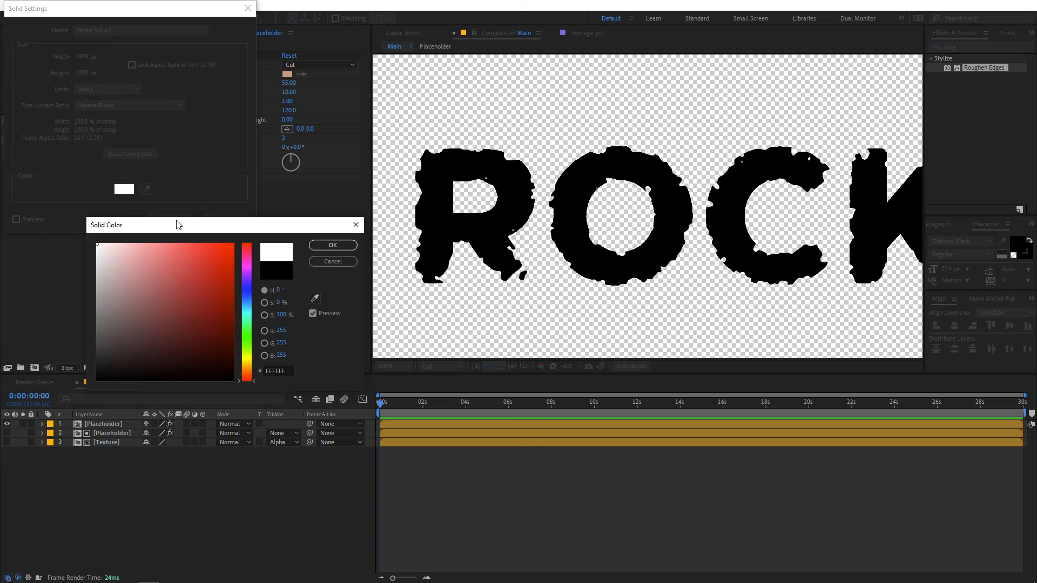
click(333, 245)
click(165, 215)
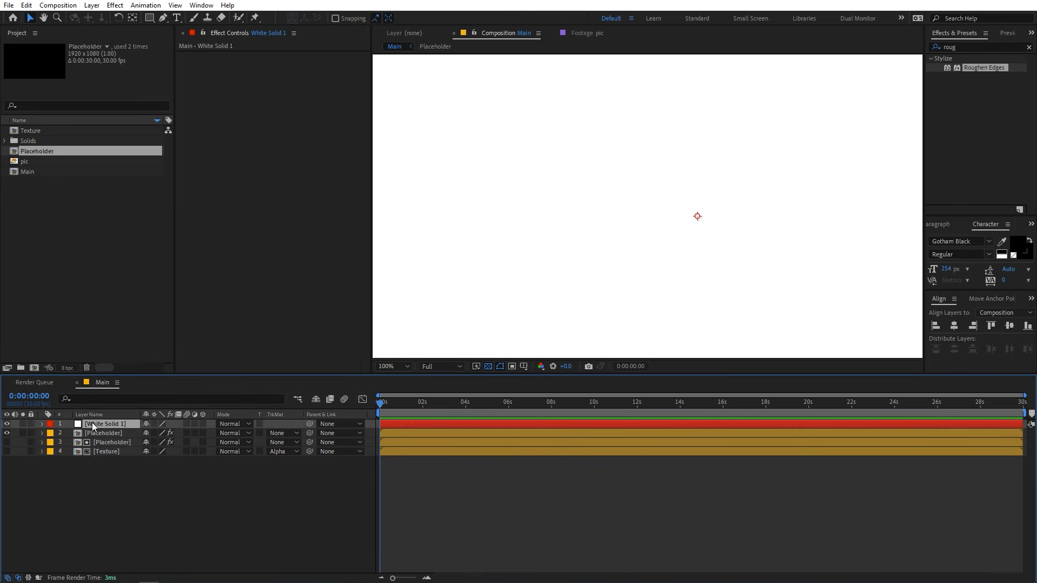
Place the white solid below all other layers as the background and lock it.
drag(92, 422, 102, 480)
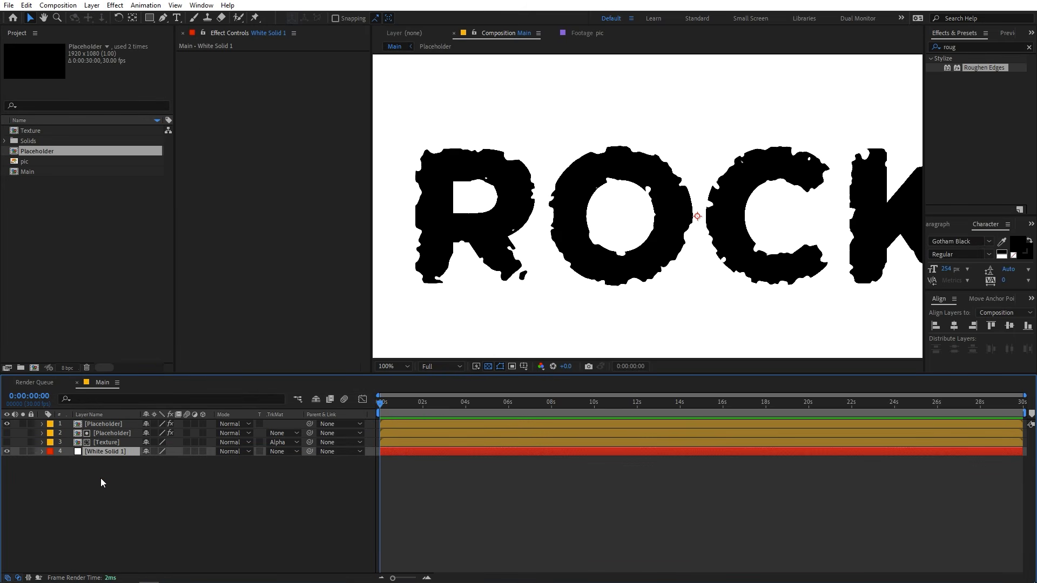
click(31, 452)
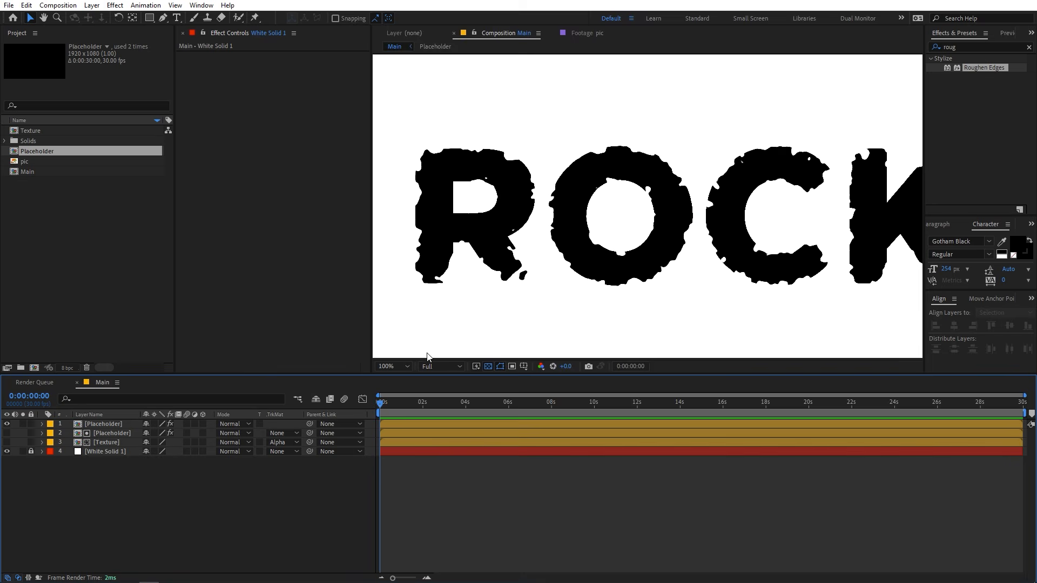
drag(435, 331, 399, 357)
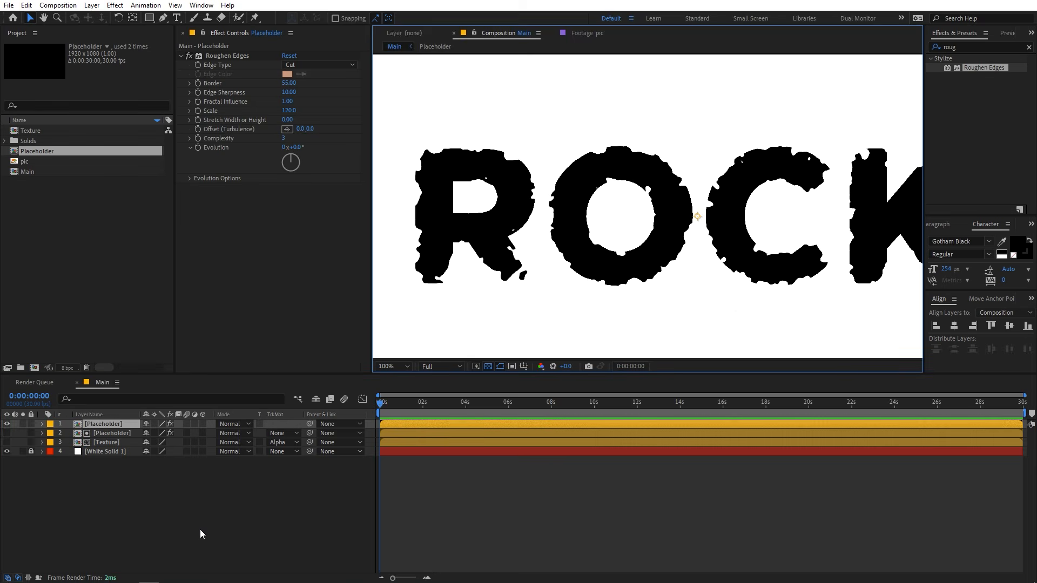
click(201, 532)
scroll(773, 223, down, 2)
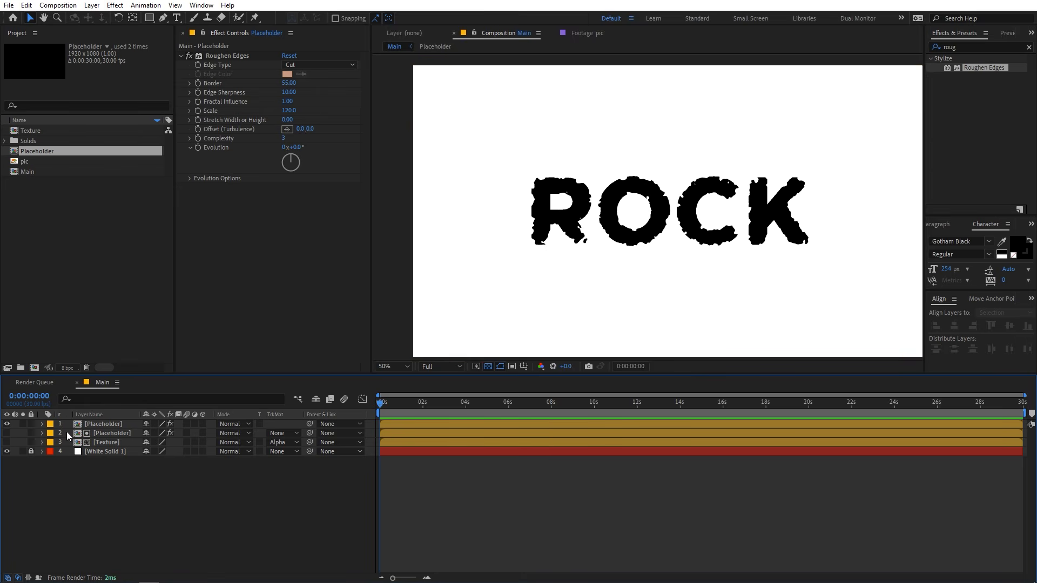
Find the Simple Choker effect, apply it to the top Placeholder layer below Roughen Edges, and switch the effect off.
click(95, 424)
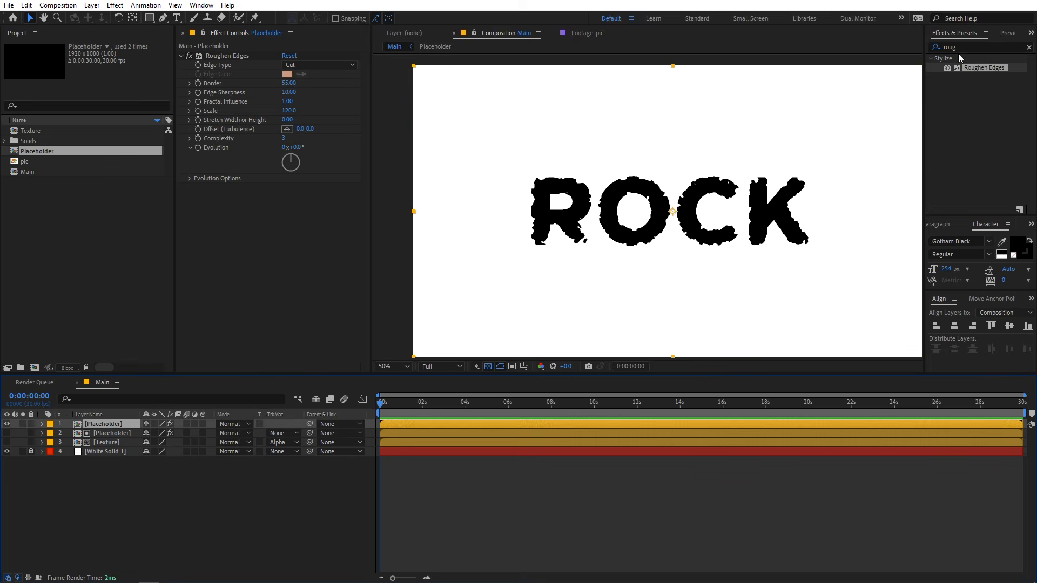
drag(961, 48, 693, 34)
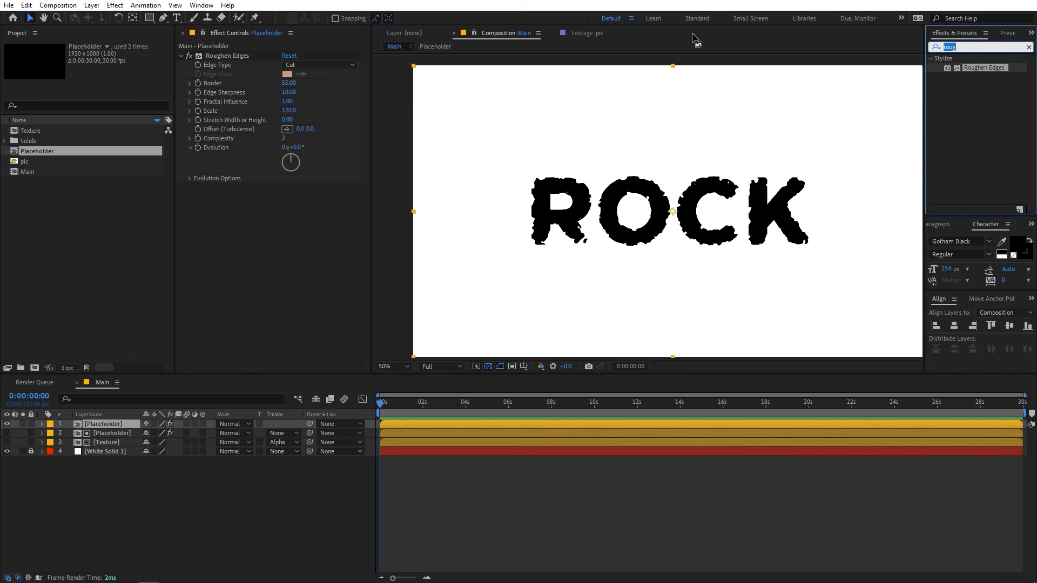
text(simp)
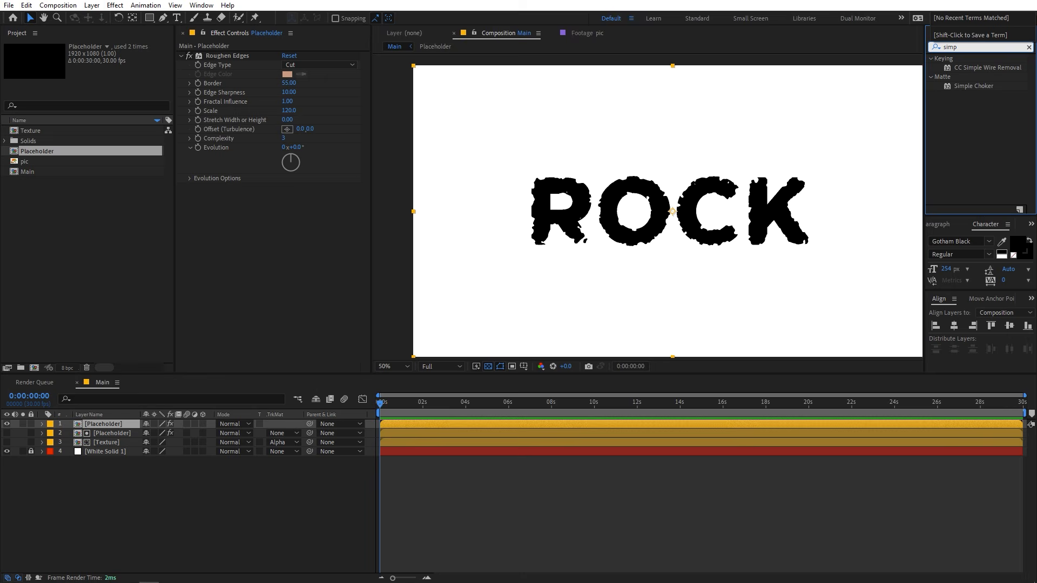
drag(968, 83, 241, 208)
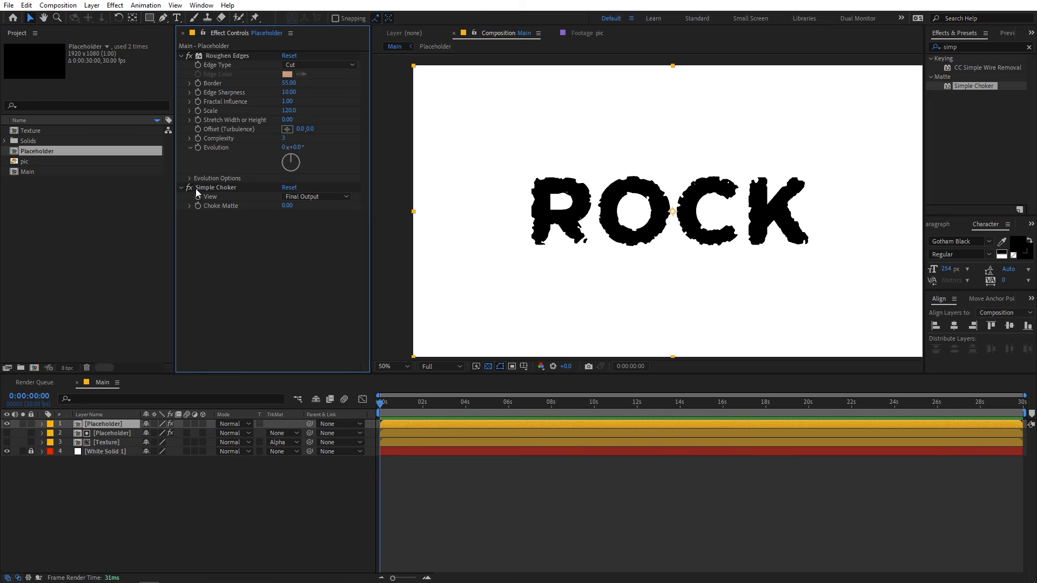
click(244, 190)
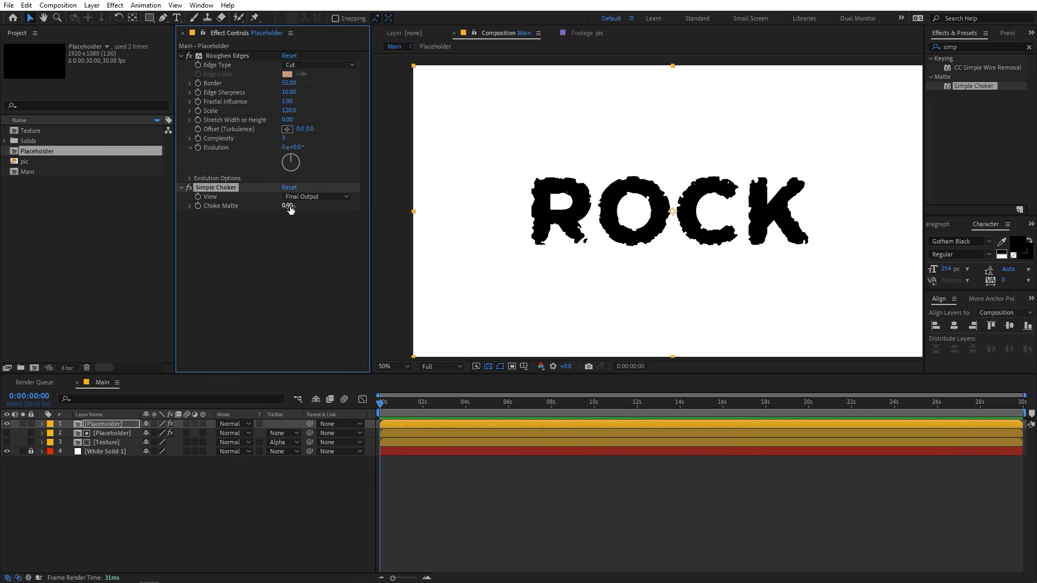
click(190, 189)
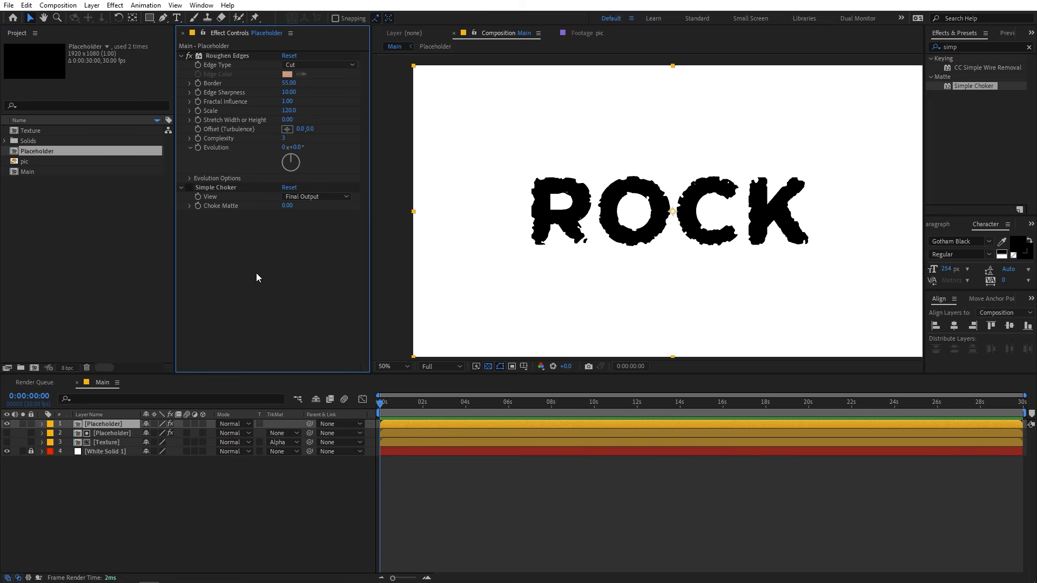
Show the Texture layer again and inspect the rough edges of the letter R up close.
key(period)
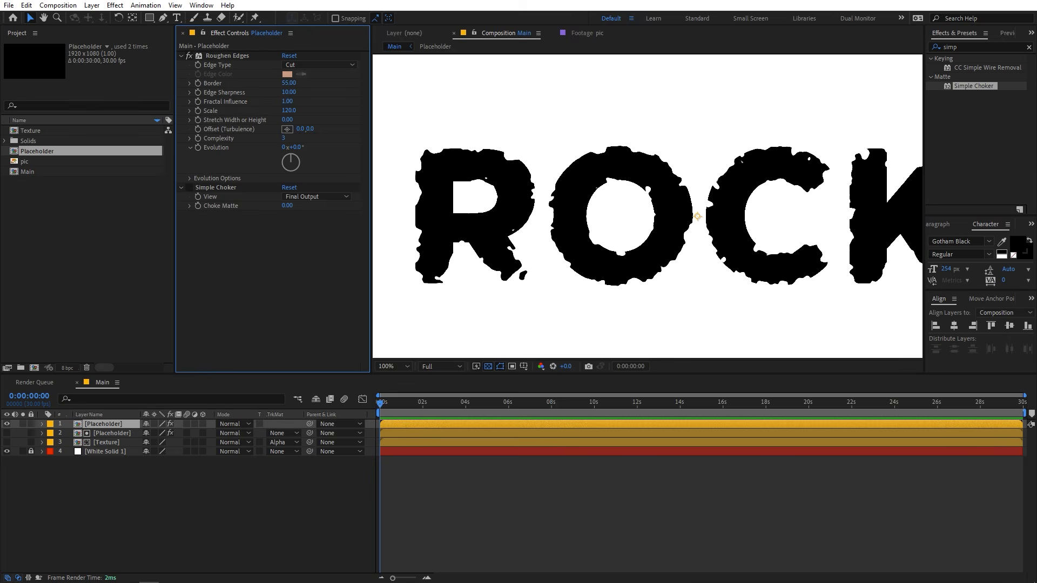
click(7, 443)
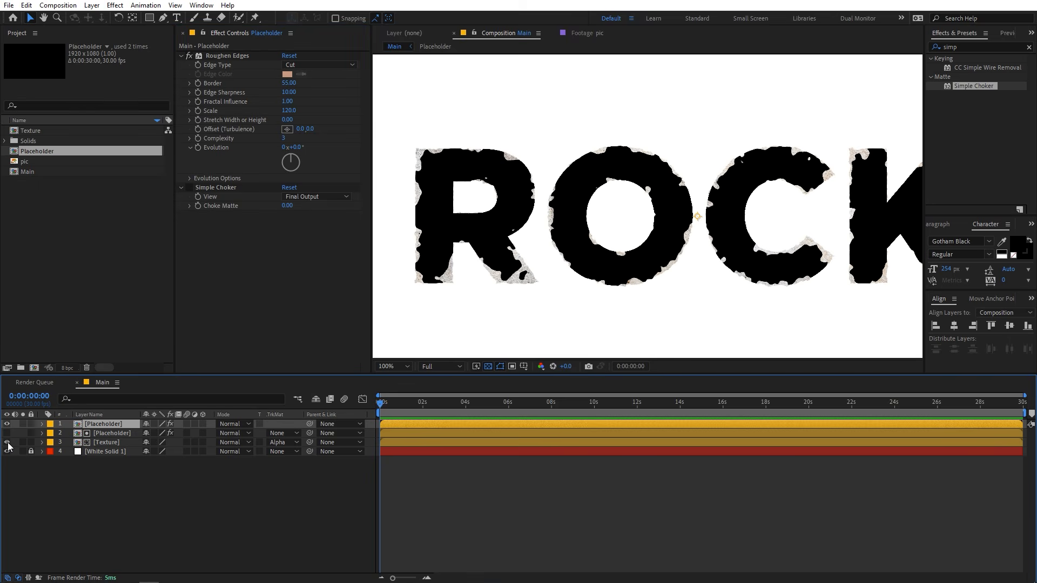
scroll(539, 185, up, 1)
drag(572, 188, 822, 267)
drag(603, 185, 775, 192)
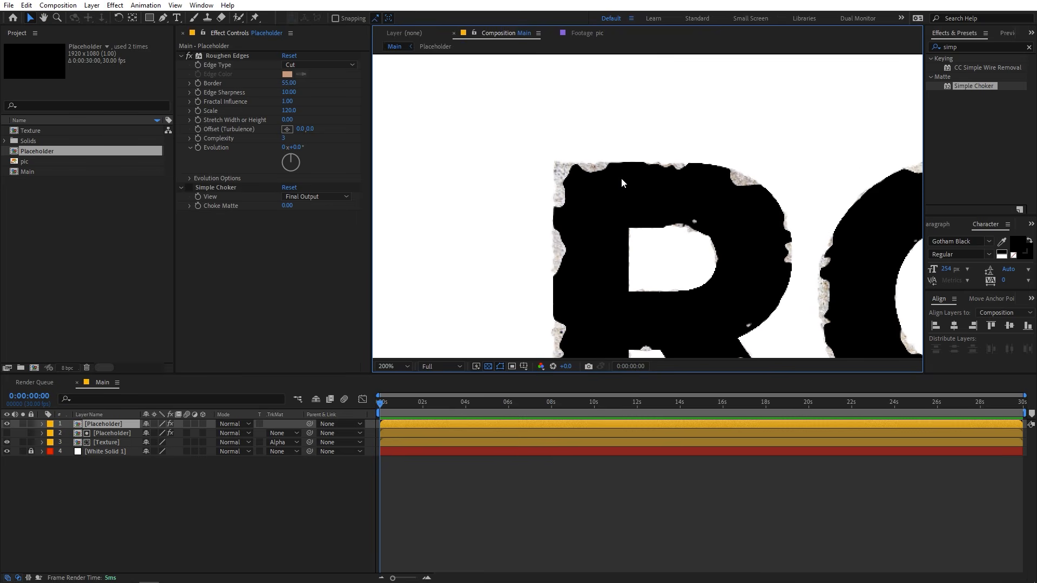
key(period)
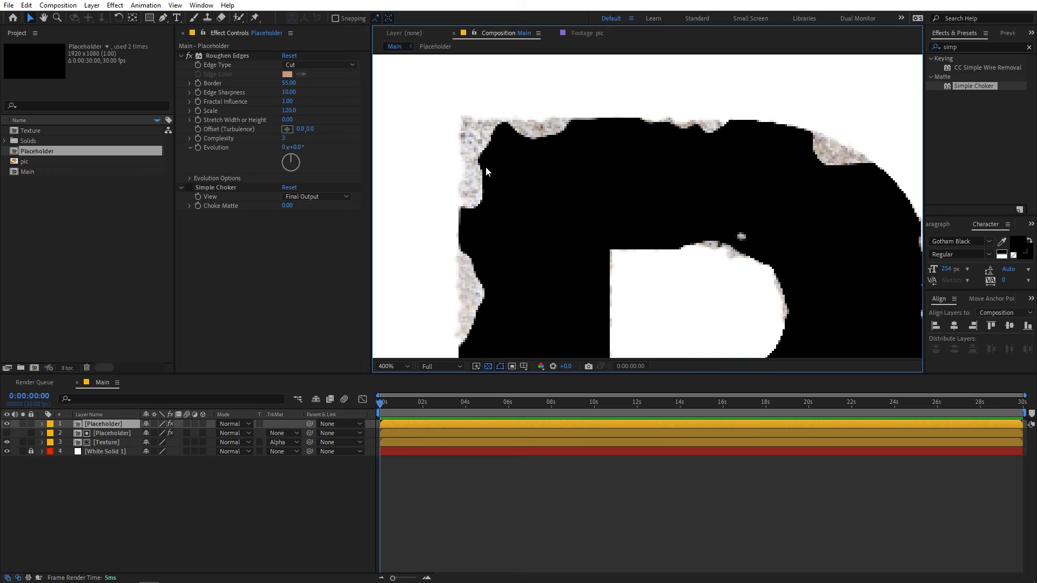
Add a Bevel and Emboss layer style to the top Placeholder layer and set its style to Outer Bevel.
right_click(99, 424)
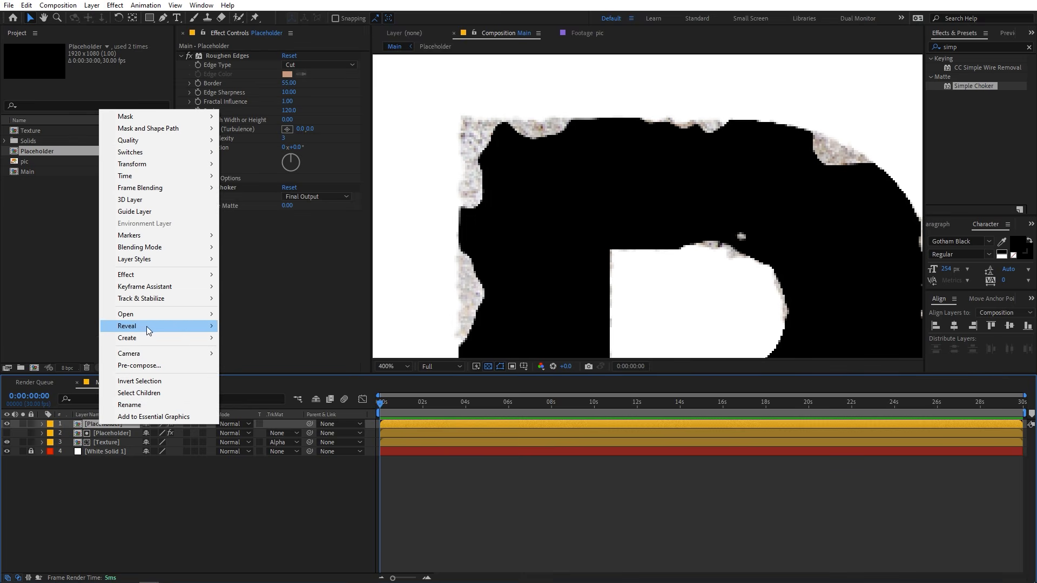
mouse_move(162, 259)
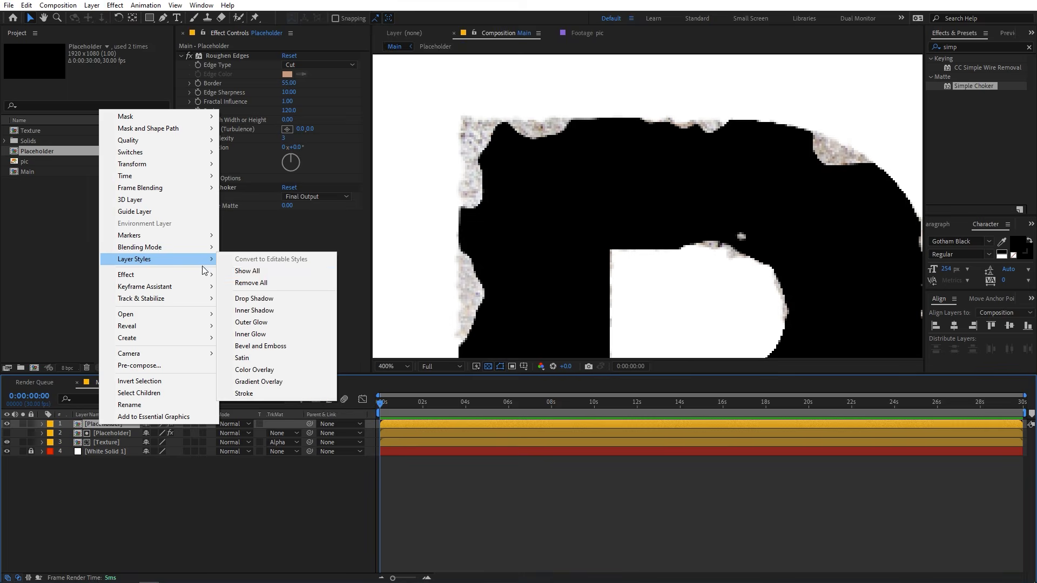
click(252, 346)
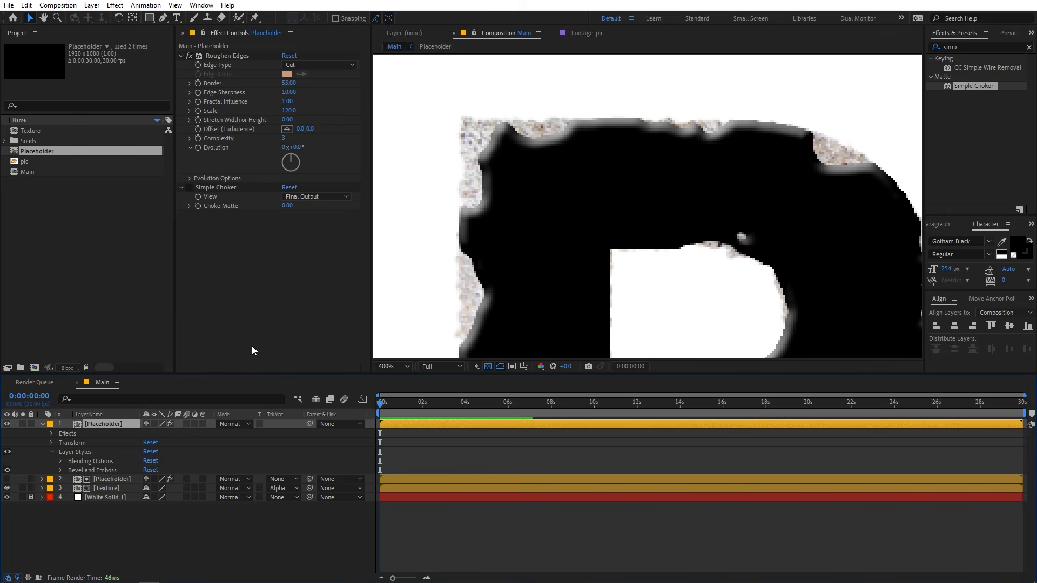
click(59, 470)
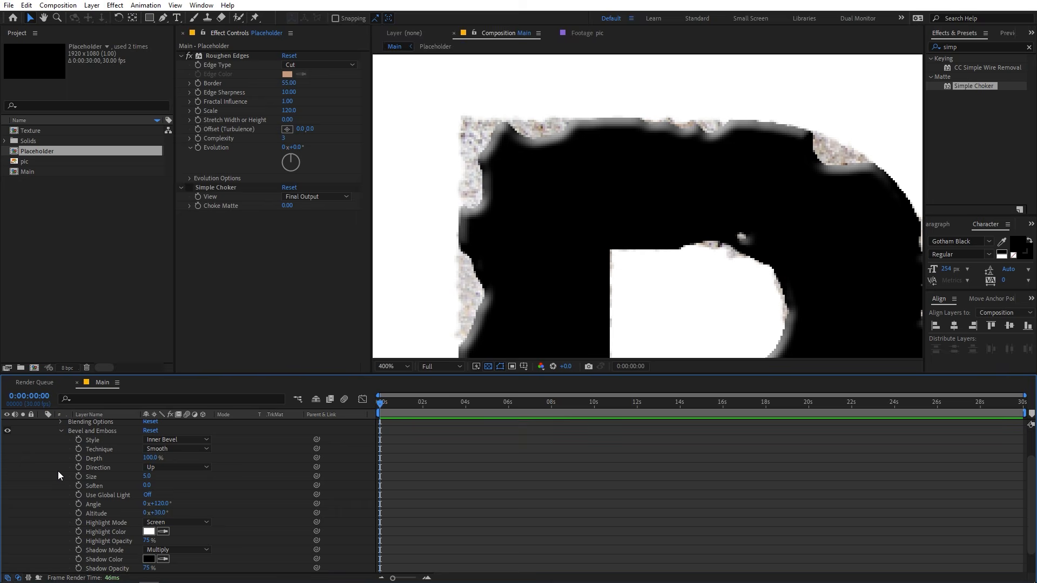
click(176, 440)
click(162, 451)
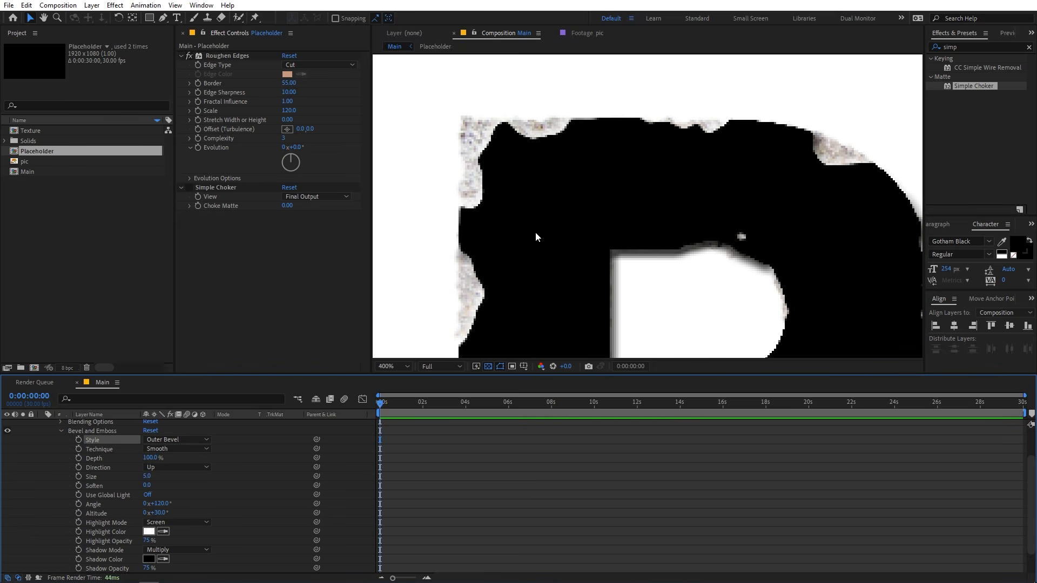
Set the Bevel and Emboss depth to 70% and its size to 20.
click(157, 460)
text(70)
key(Return)
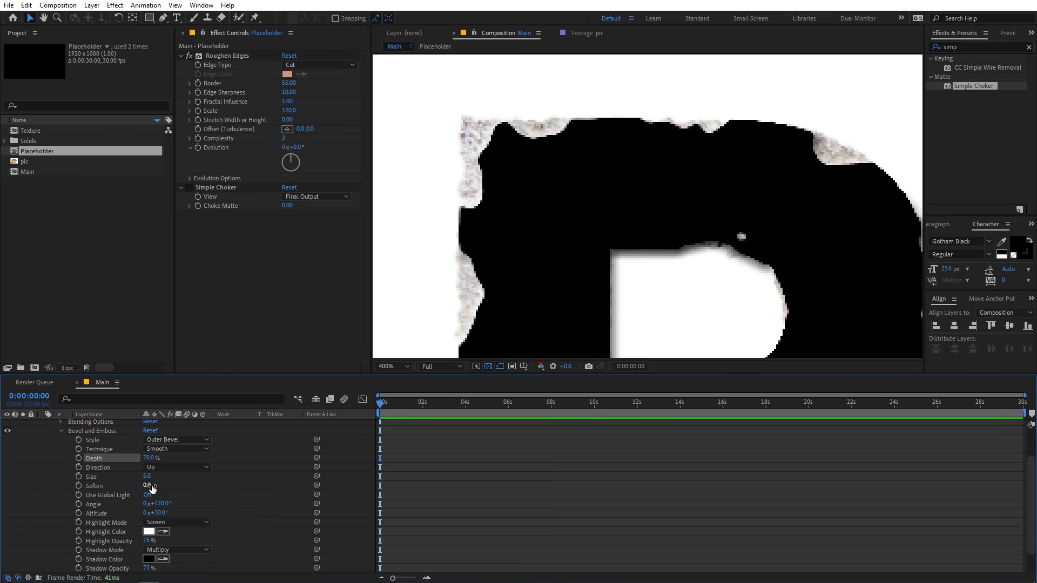
click(149, 477)
text(20)
key(Return)
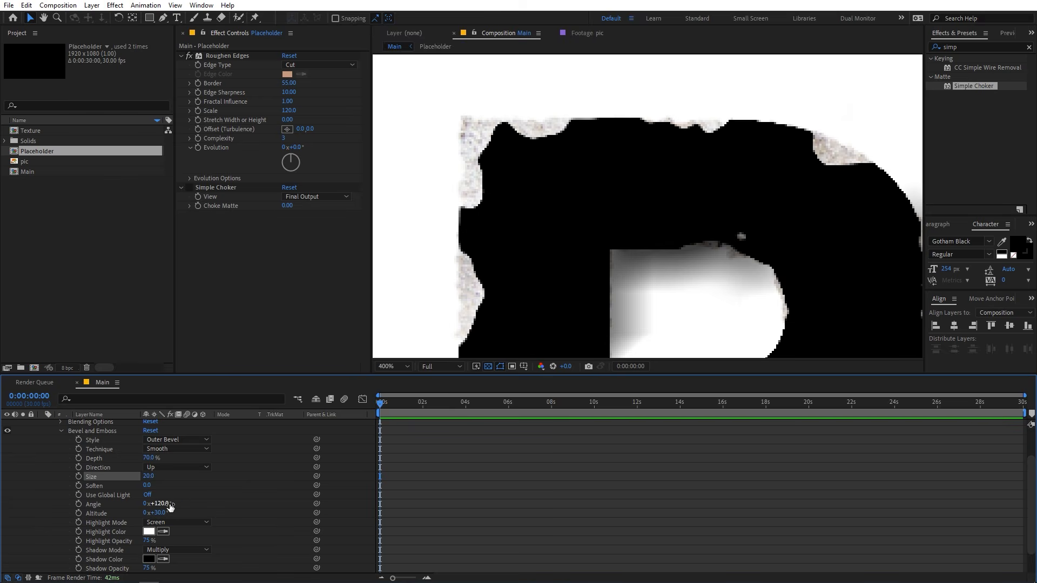
Set the Bevel and Emboss angle to 60 degrees and check the shading on the letters.
click(165, 504)
text(60)
key(Return)
key(slash)
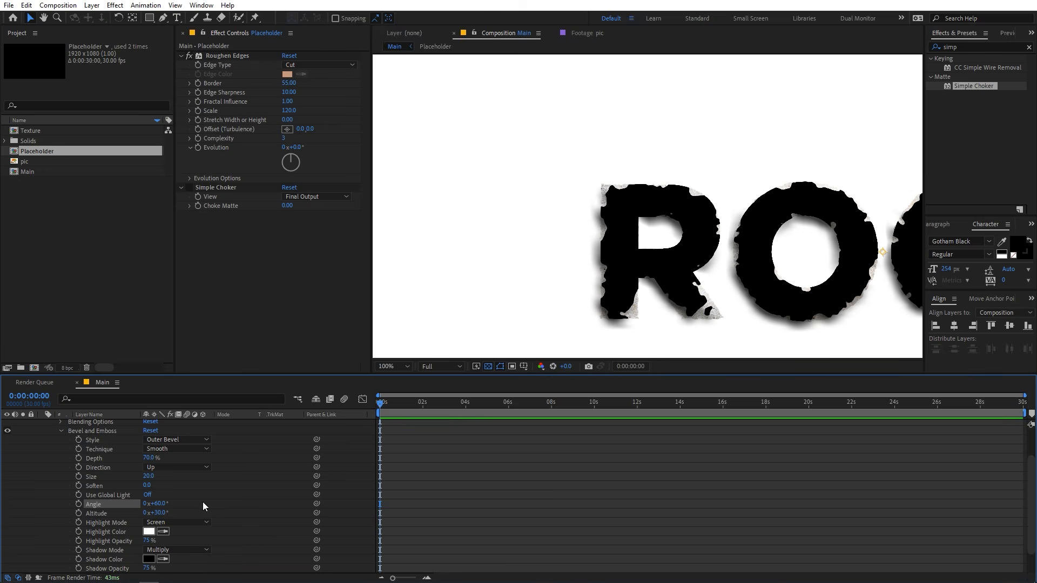
scroll(203, 502, down, 2)
scroll(225, 493, up, 2)
scroll(225, 492, down, 2)
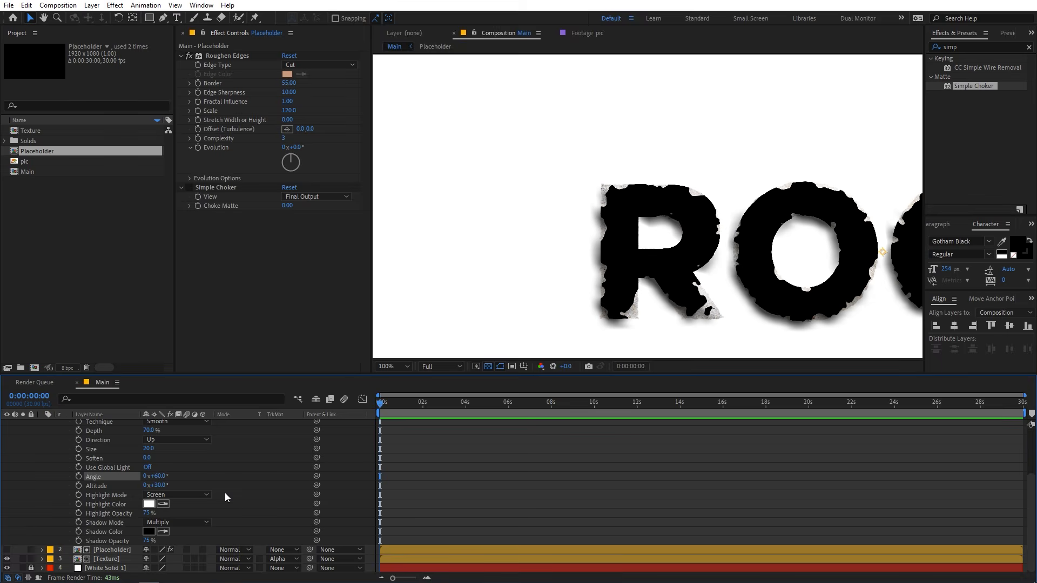
Set the bevel's highlight opacity to 20% and its highlight mode to Color Dodge.
click(148, 513)
text(20)
click(251, 500)
click(186, 496)
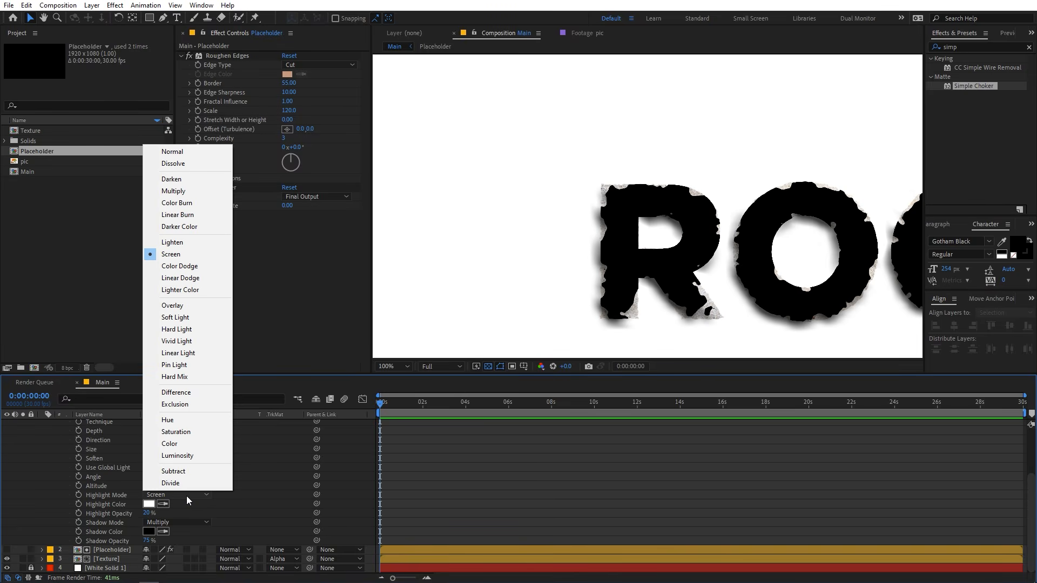
click(185, 266)
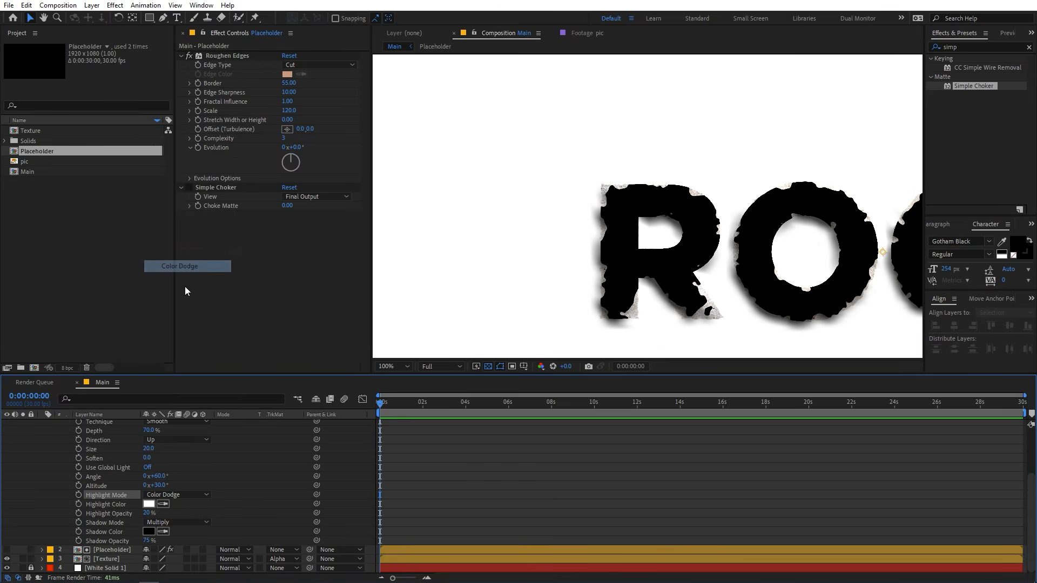
Set the bevel's shadow opacity to 70% and its shadow mode to Color Burn.
click(148, 541)
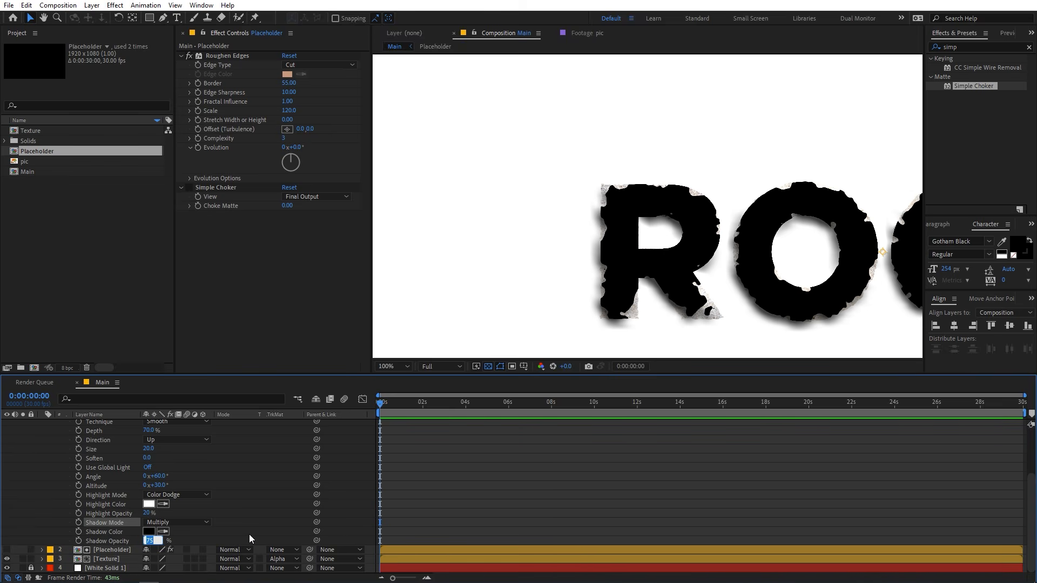
text(7)
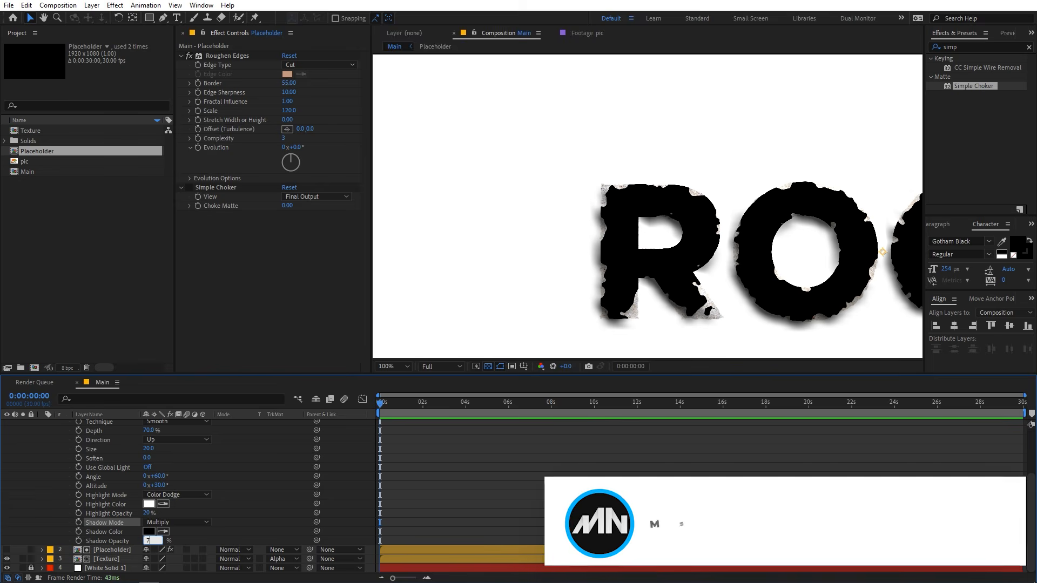
text(0)
key(Return)
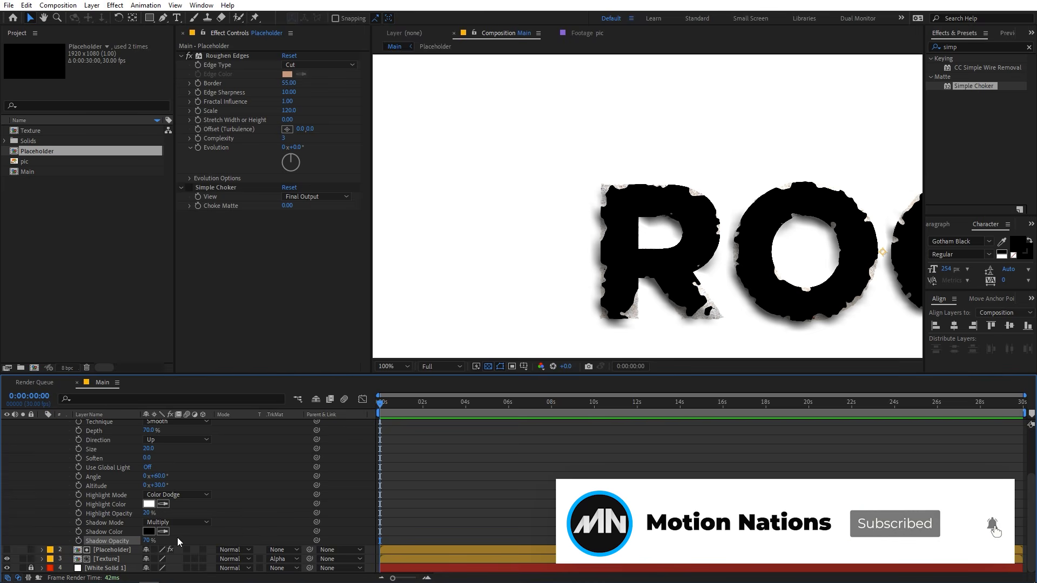
click(180, 523)
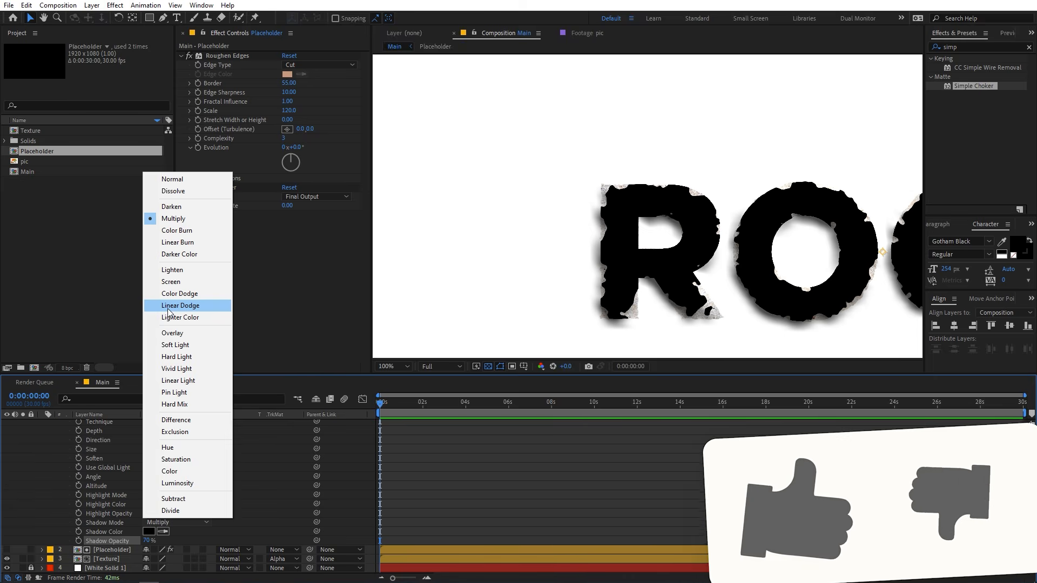
click(178, 231)
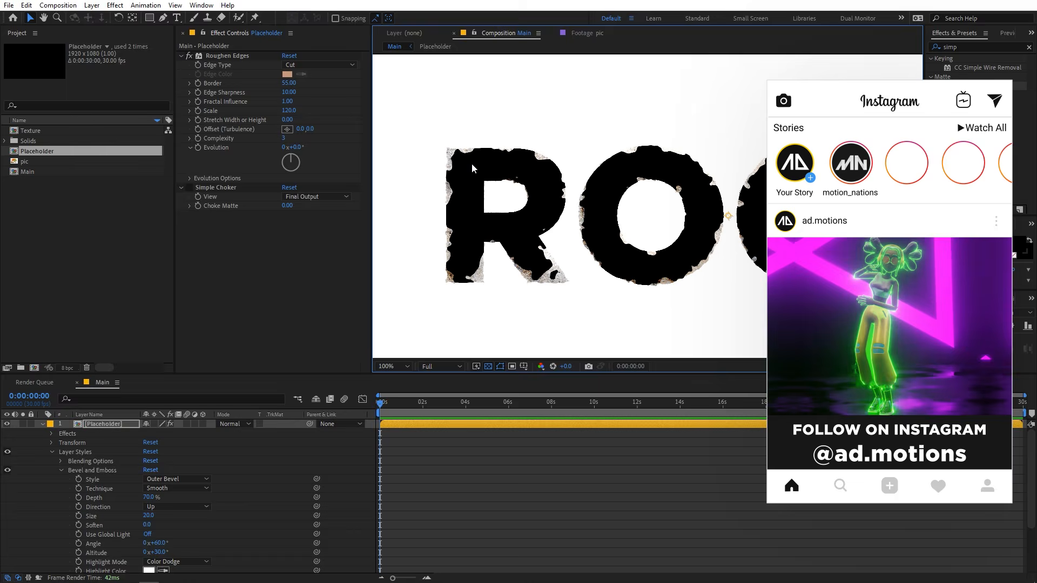
Change the beveled top Placeholder layer's blending mode to Add.
scroll(472, 163, up, 2)
scroll(477, 171, down, 1)
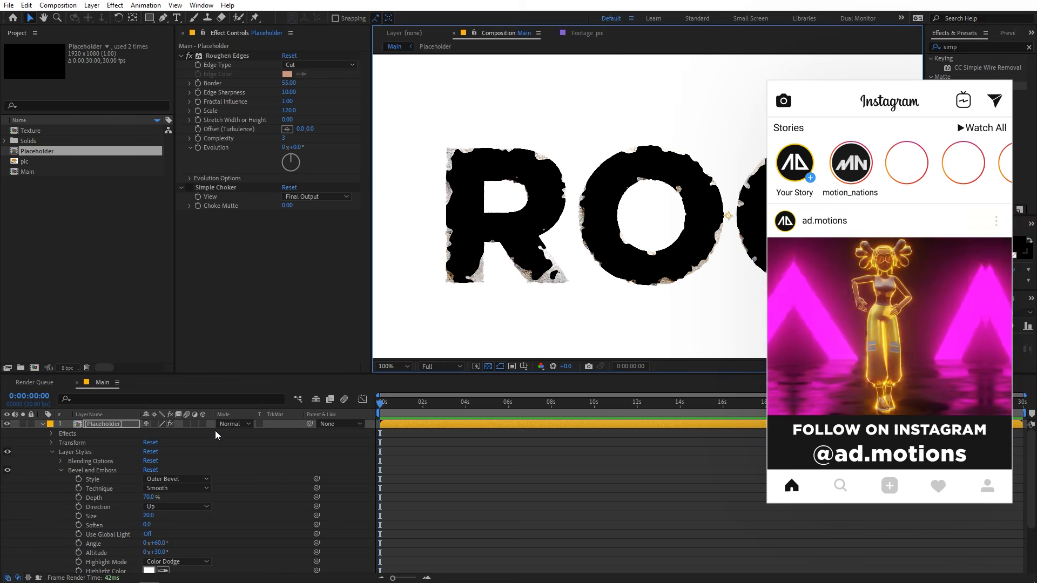
click(233, 423)
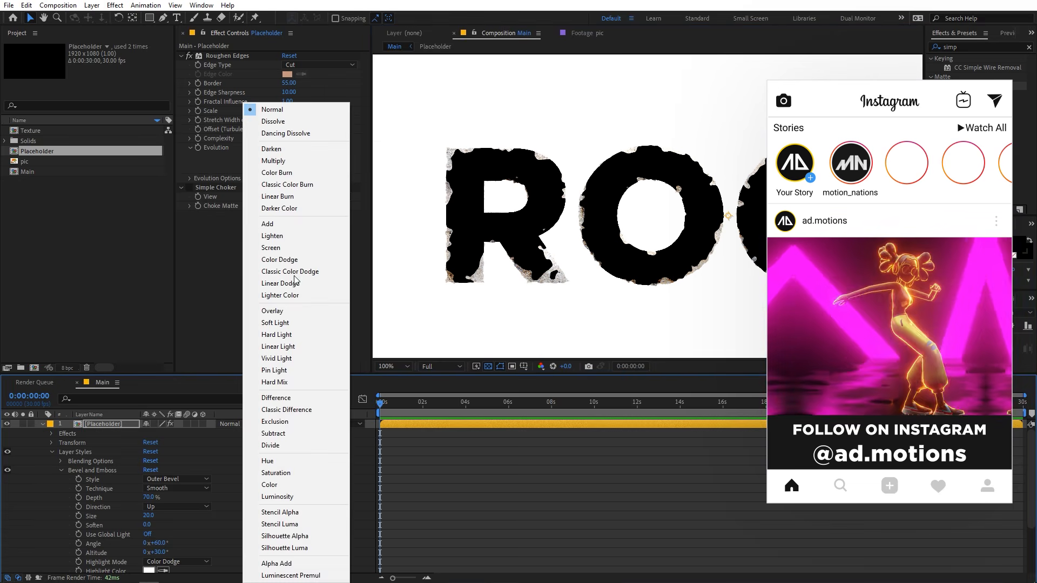
click(300, 223)
click(624, 518)
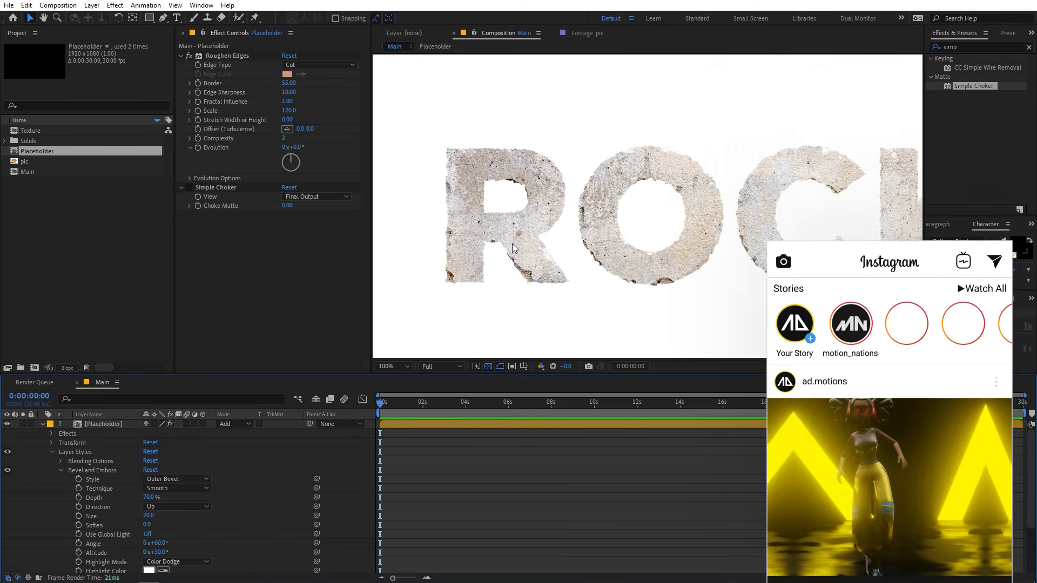
Examine the beveled, textured edges along the R, O and C letters up close and across the whole word.
scroll(476, 254, up, 1)
drag(476, 255, 663, 157)
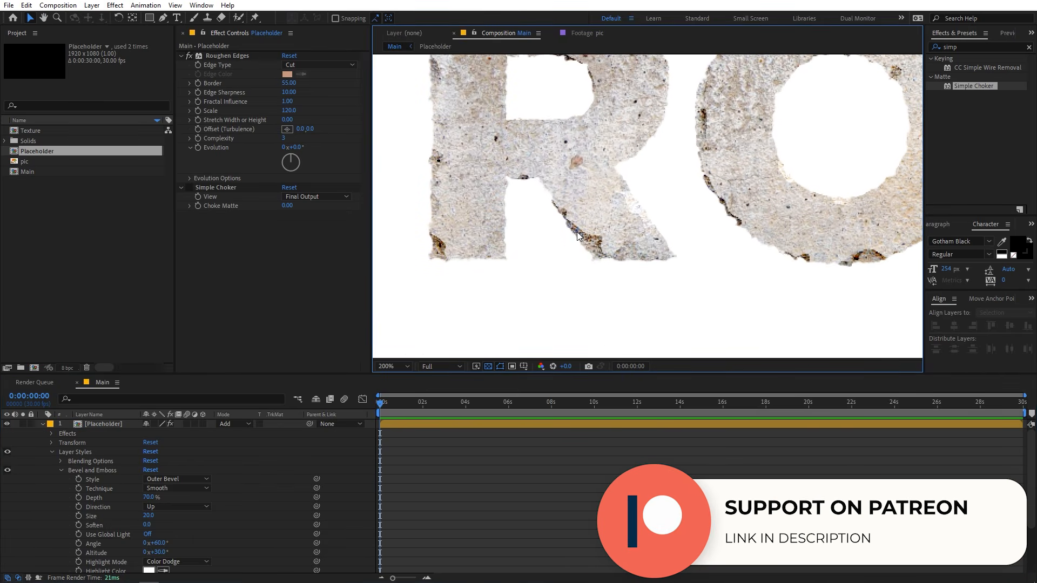
key(h)
drag(690, 154, 426, 116)
key(v)
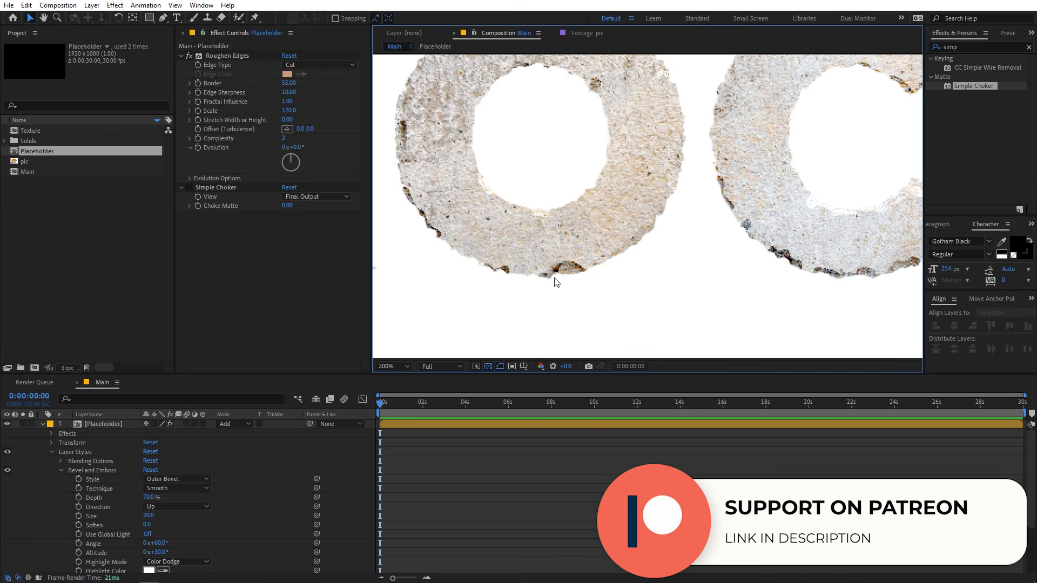
scroll(775, 206, down, 1)
key(h)
drag(712, 193, 713, 242)
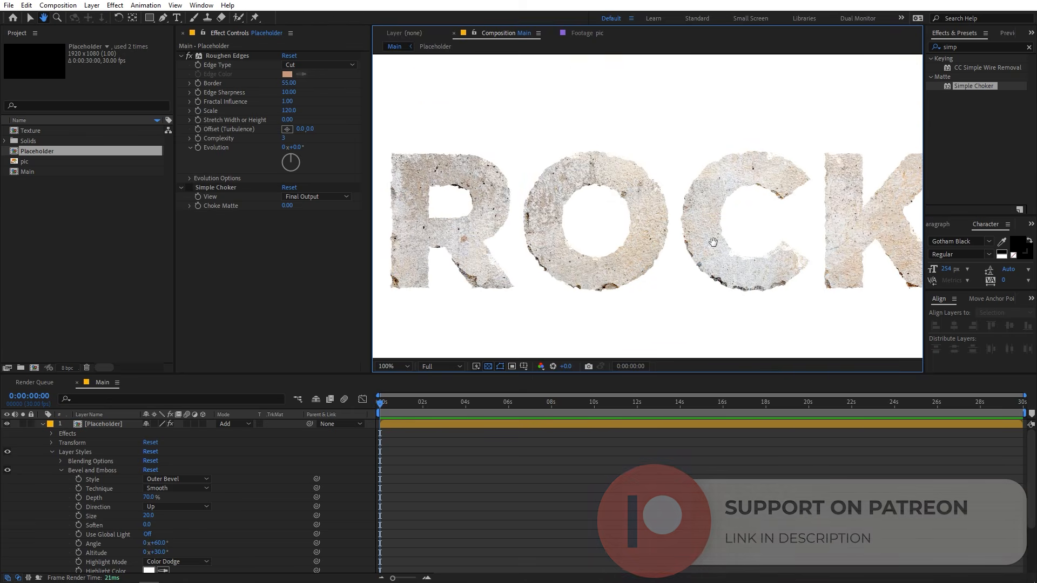
key(v)
Try a stronger Bevel and Emboss shadow opacity of 86% on the top Placeholder layer.
scroll(262, 558, down, 3)
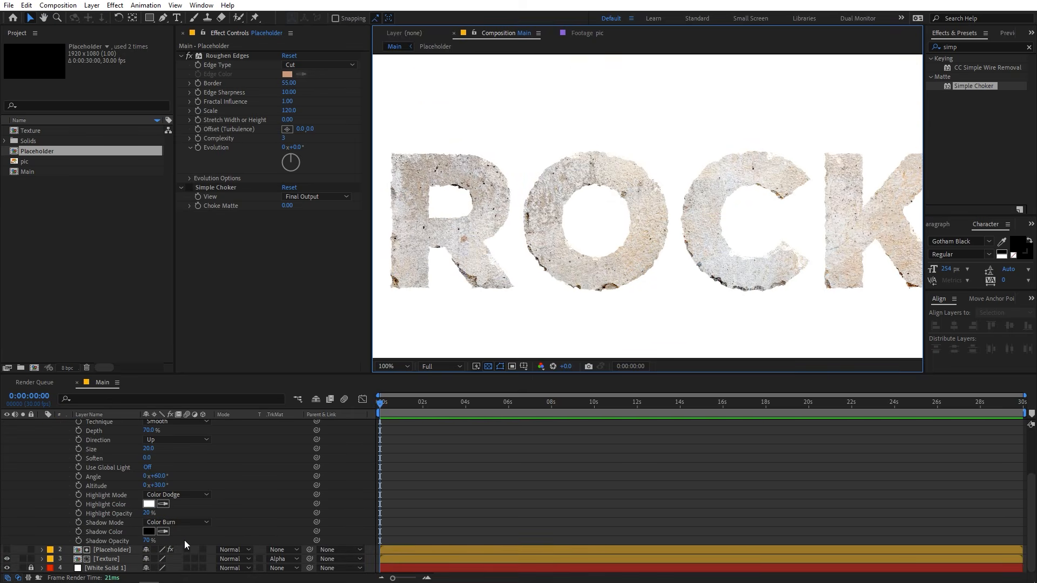
drag(148, 541, 194, 540)
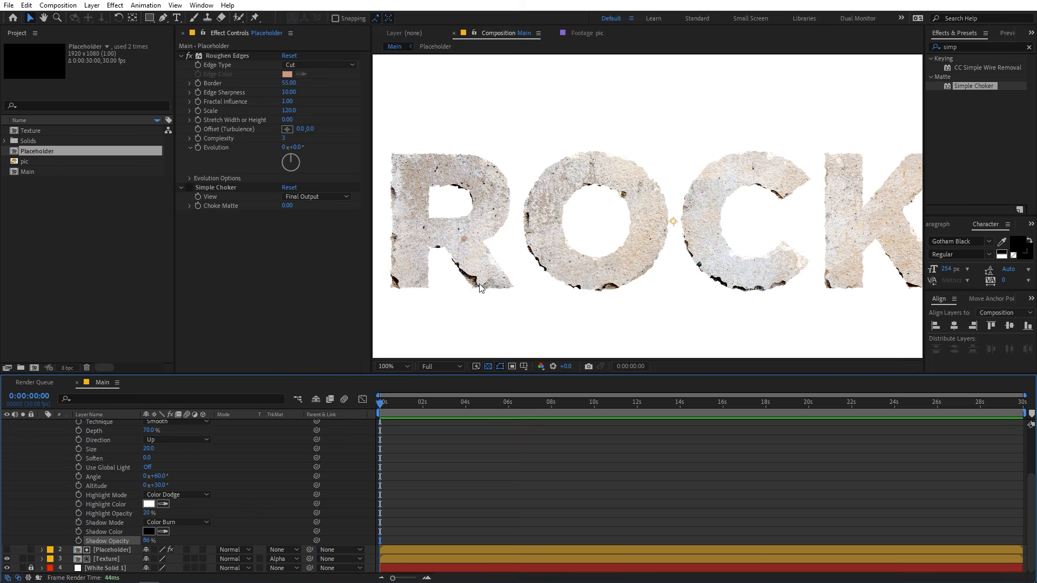
drag(150, 541, 141, 541)
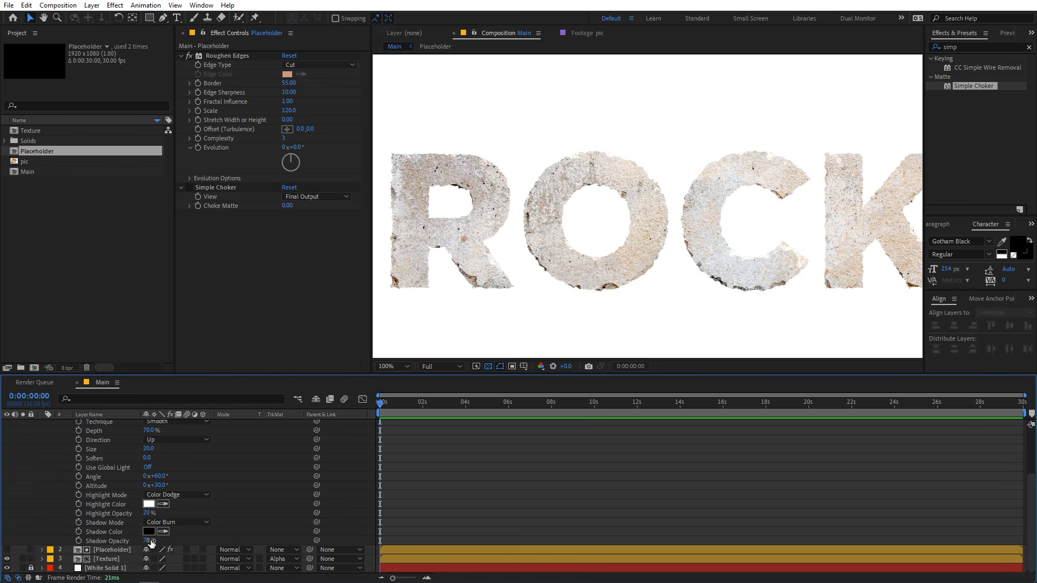
scroll(205, 523, up, 3)
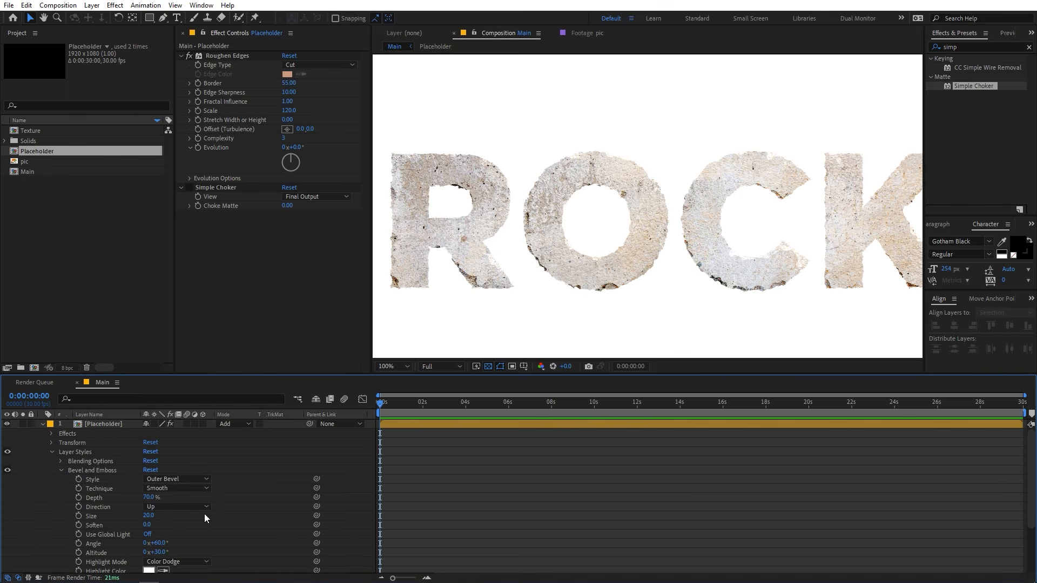
Enable Simple Choker on the top Placeholder layer, raise its Choke Matte to 23.30 and inspect the edges of the R.
click(194, 186)
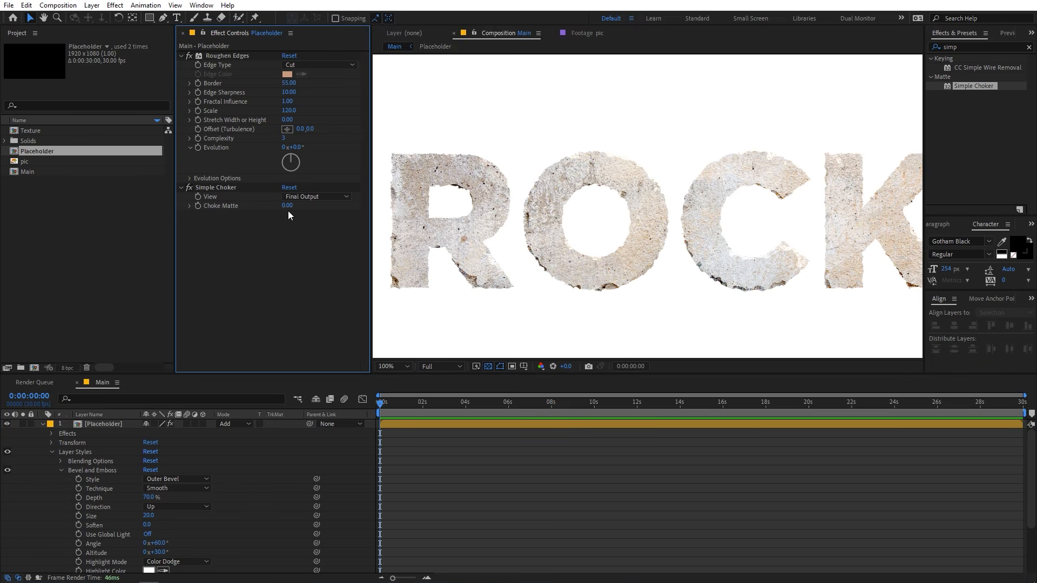
drag(285, 206, 632, 192)
scroll(535, 212, up, 1)
key(space)
drag(532, 279, 632, 209)
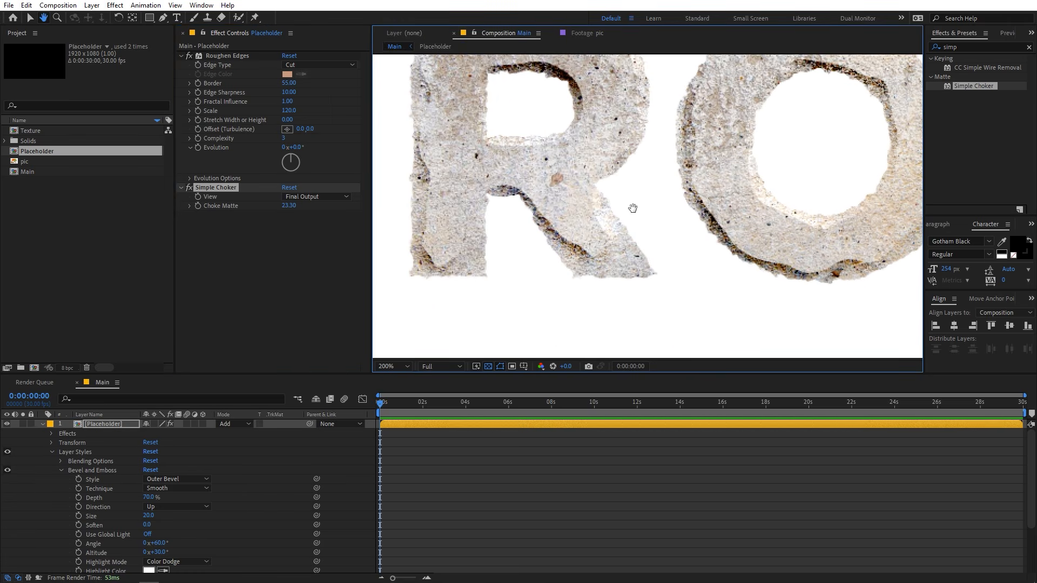
drag(453, 255, 497, 257)
Set the Simple Choker's Choke Matte to 14.
drag(291, 210, 304, 238)
click(289, 210)
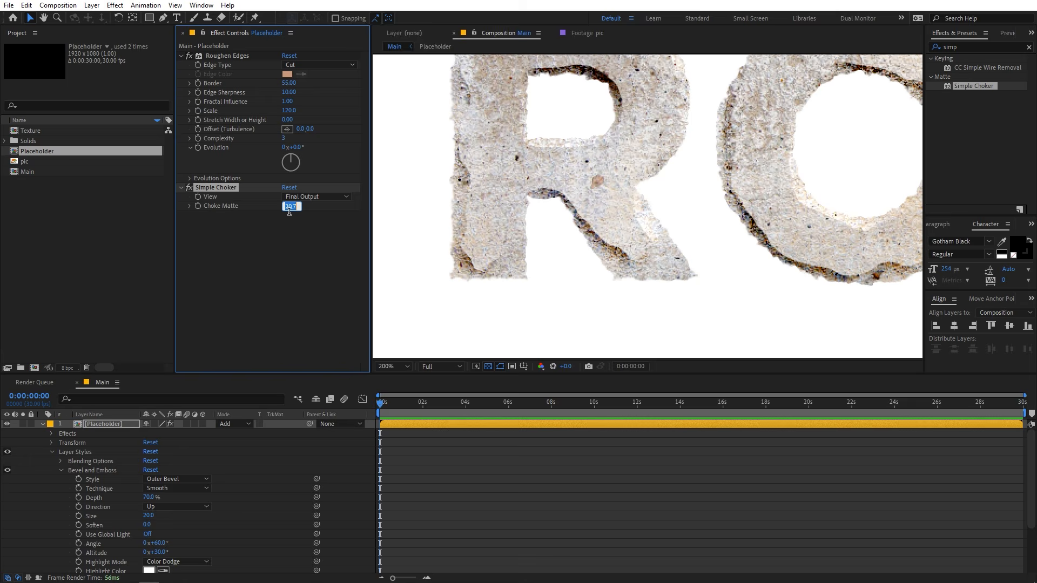
text(14)
key(Return)
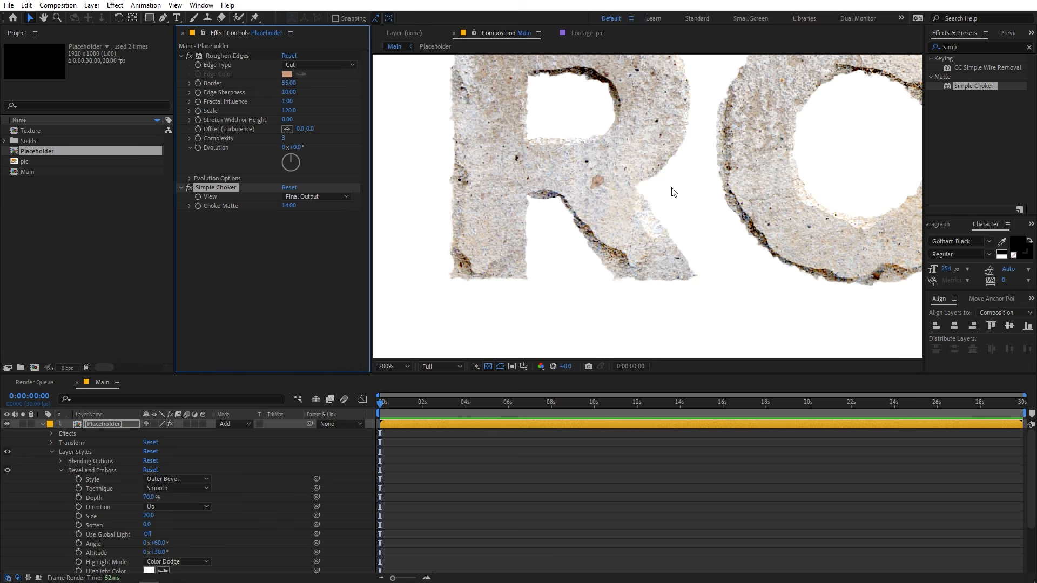
Collapse the top Placeholder layer's properties and examine the choked, beveled edges across the ROCK letters.
scroll(684, 192, down, 1)
key(space)
drag(751, 200, 584, 195)
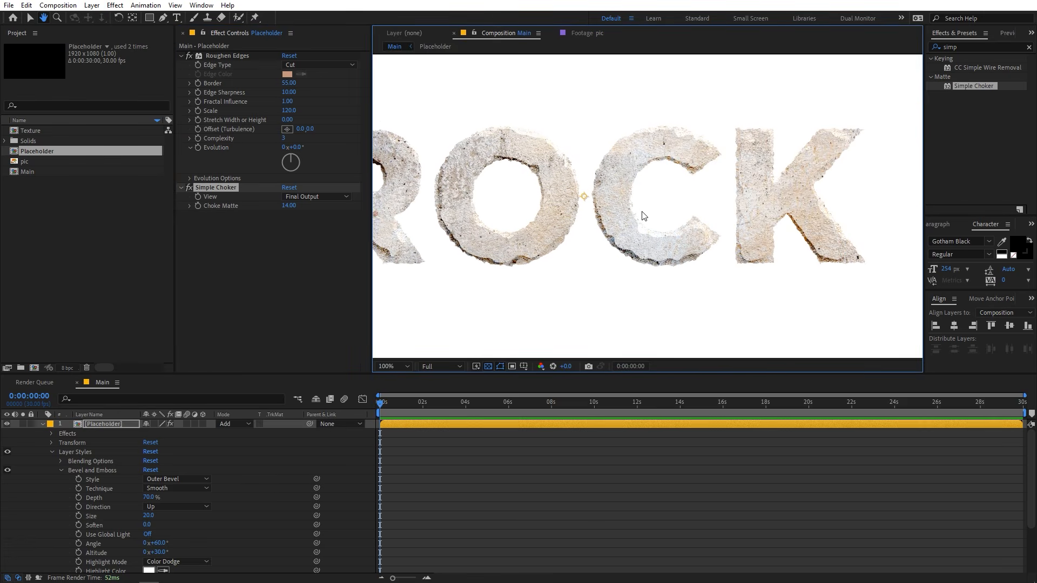
scroll(642, 212, down, 1)
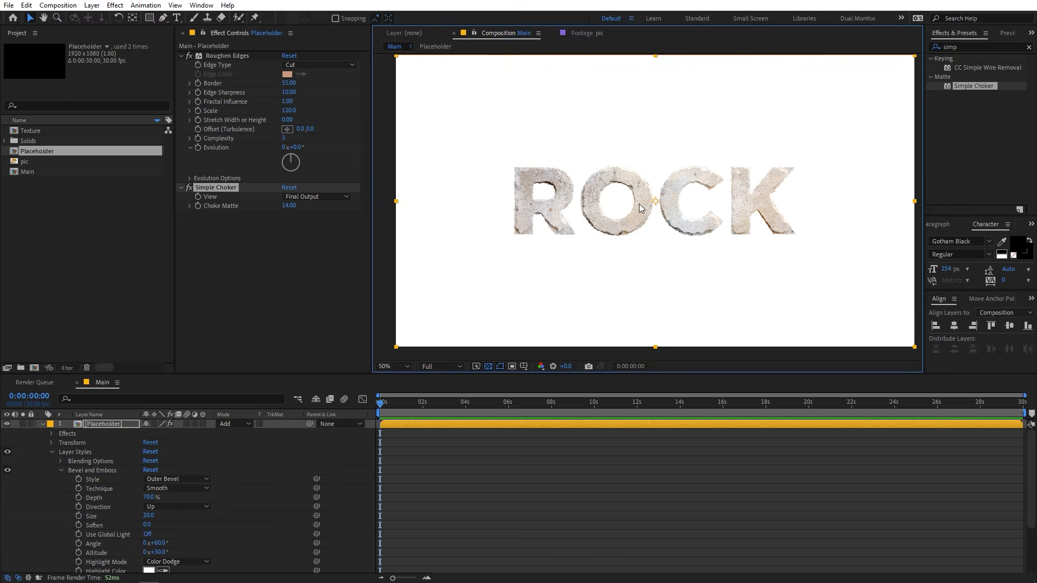
scroll(640, 203, up, 1)
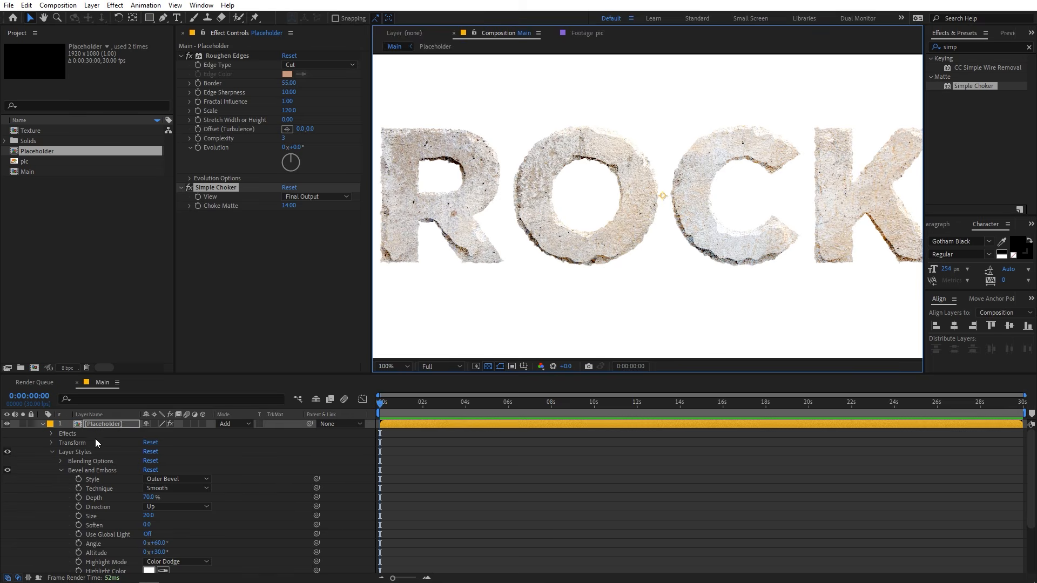
click(43, 424)
scroll(613, 206, up, 1)
key(space)
drag(496, 218, 736, 176)
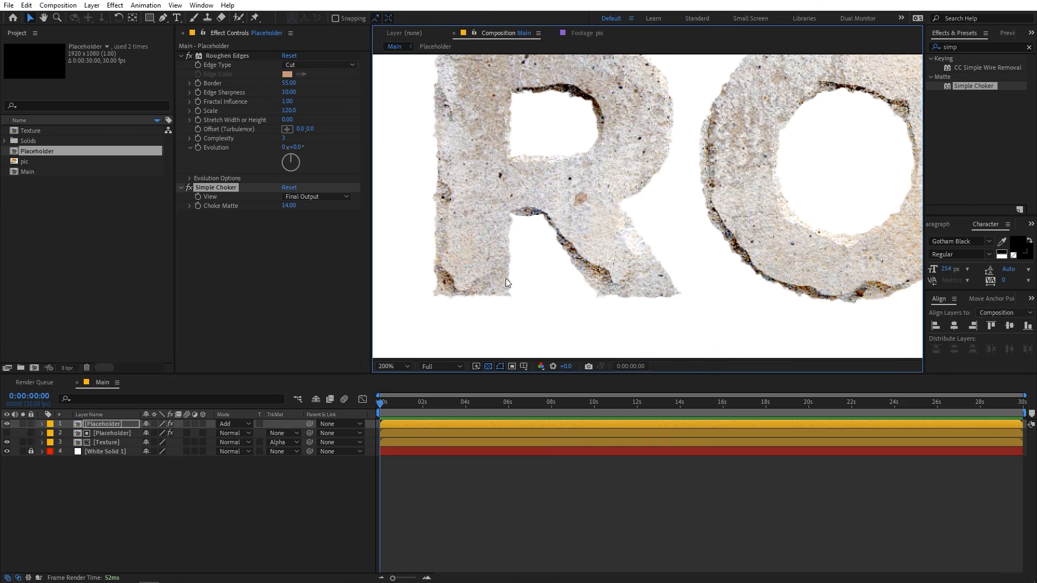
scroll(622, 179, down, 1)
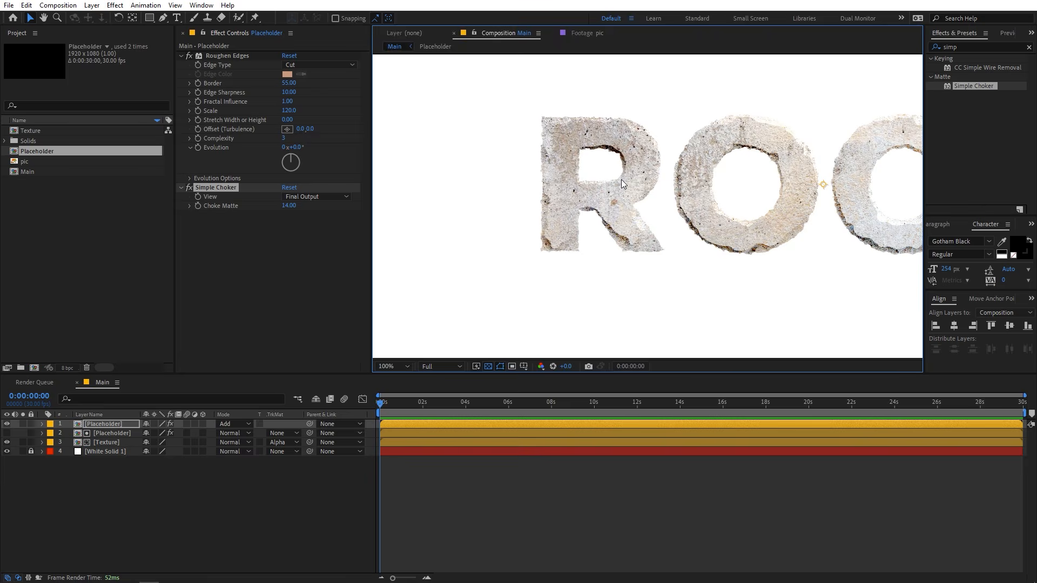
key(space)
scroll(700, 178, down, 1)
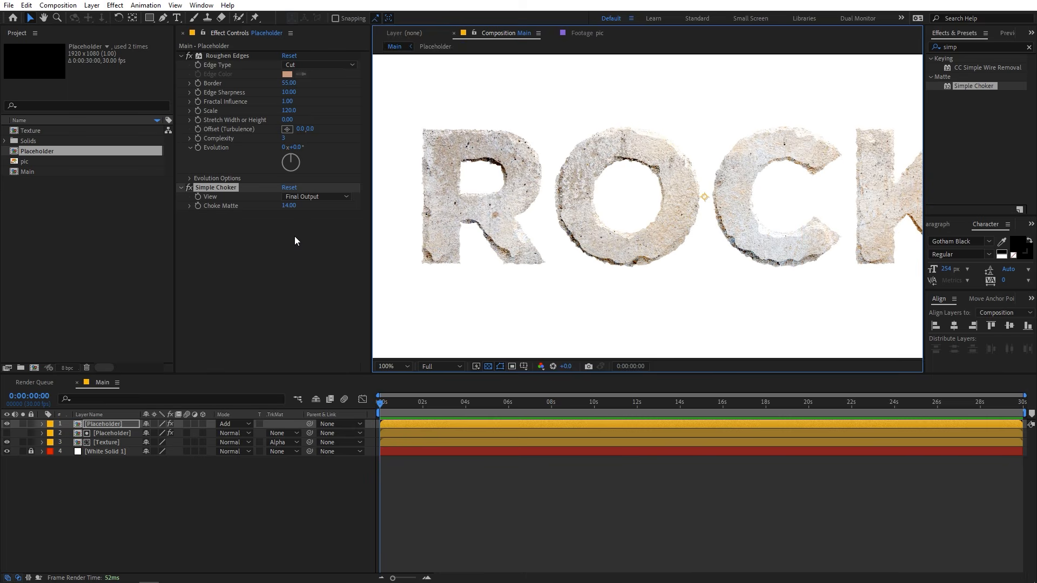
Give the matte Placeholder layer and its Texture layer a Pink label color.
click(108, 434)
shift+click(106, 439)
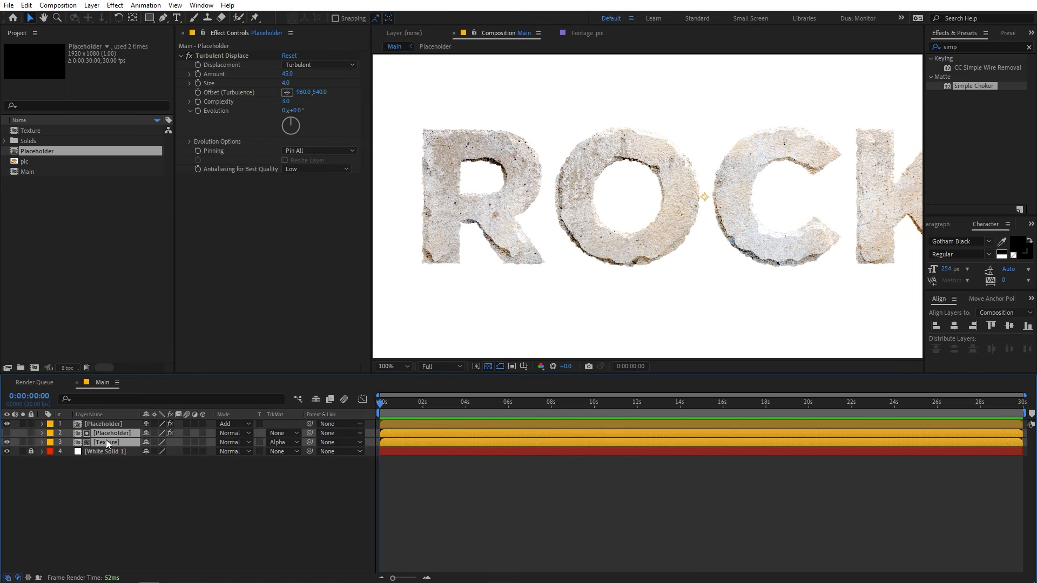
click(51, 437)
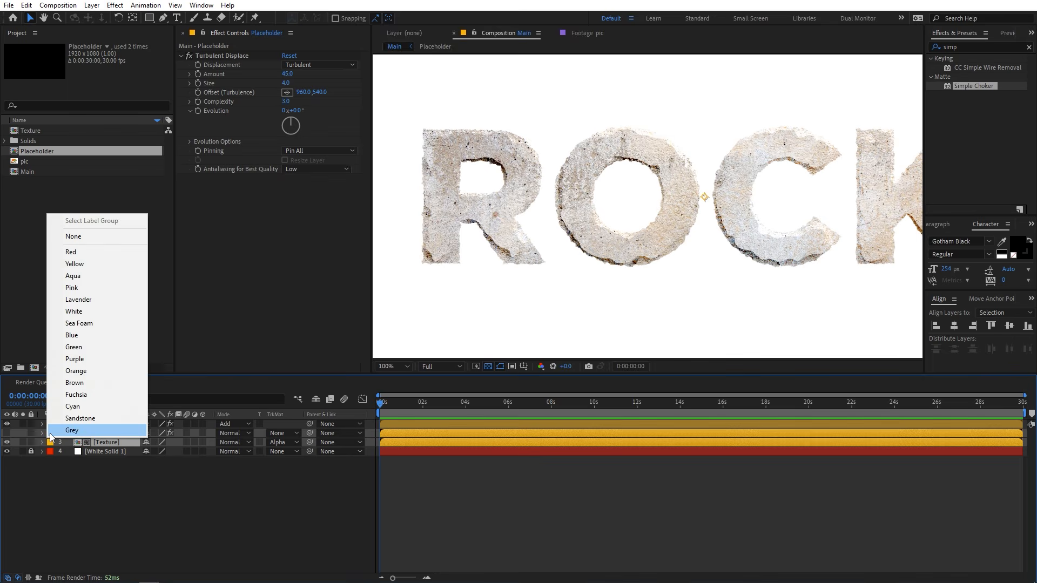
click(67, 289)
click(128, 506)
Duplicate the top Placeholder layer and remove the Simple Choker effect from the copy.
click(99, 426)
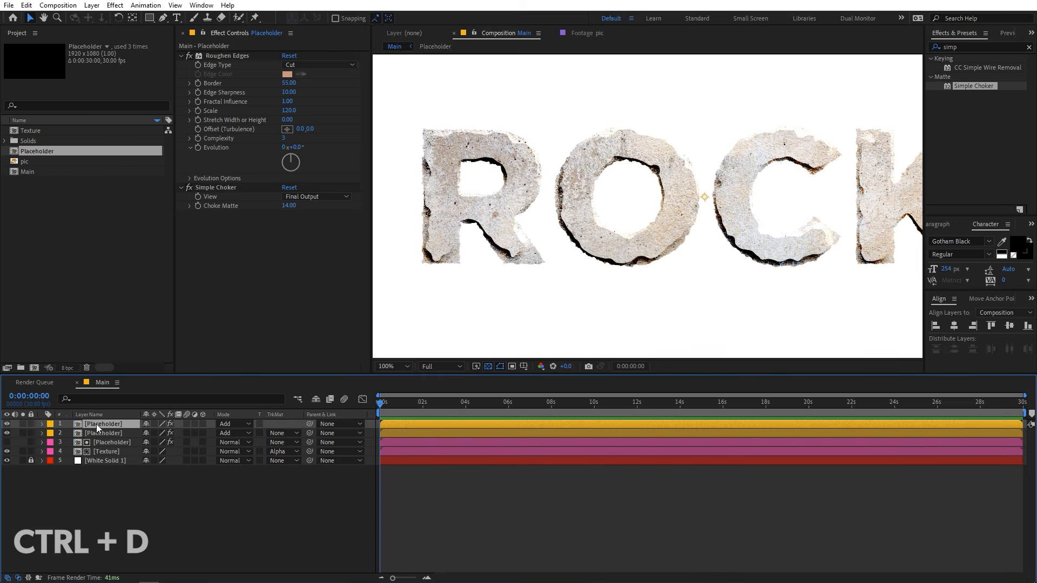
click(208, 187)
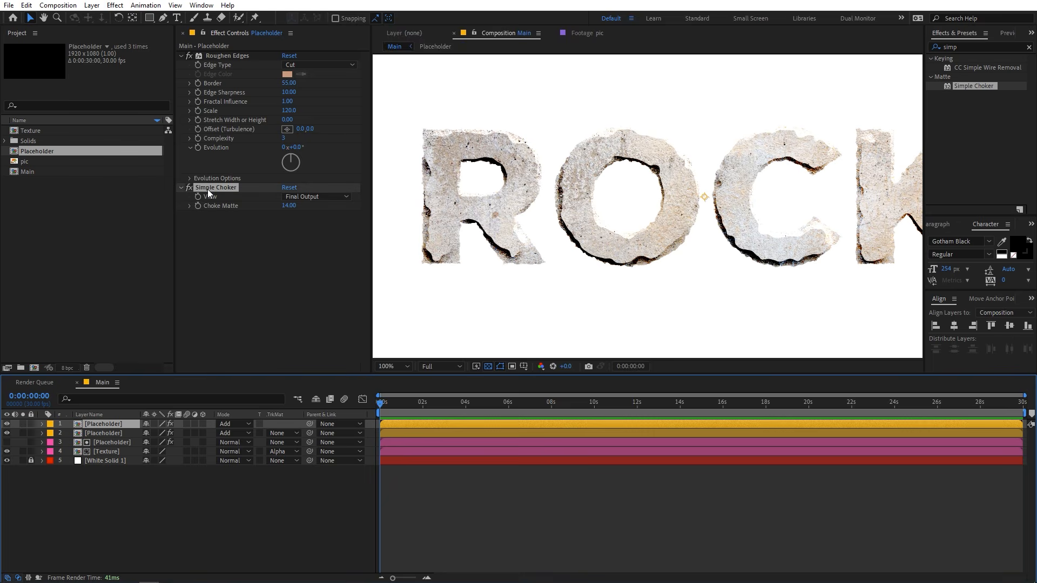
key(Delete)
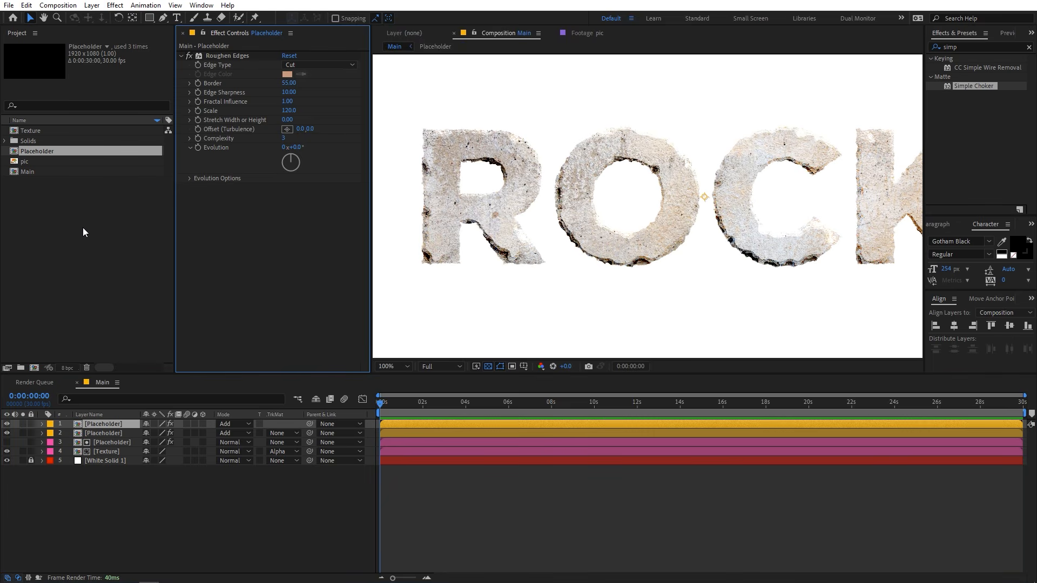
Add the Texture composition directly below the duplicated Placeholder and set its track matte to Alpha Inverted.
click(83, 233)
drag(30, 130, 81, 429)
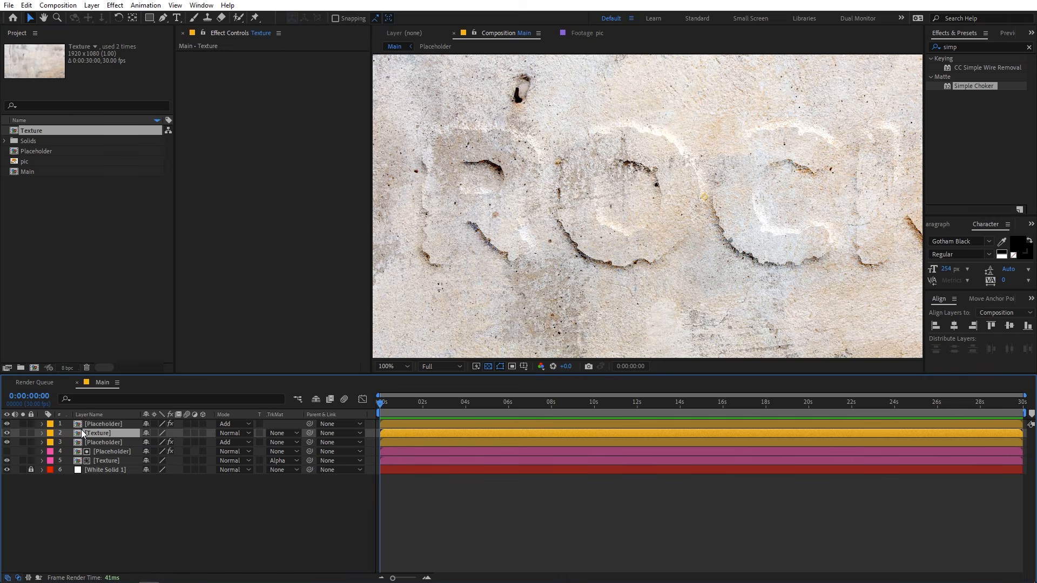
click(277, 434)
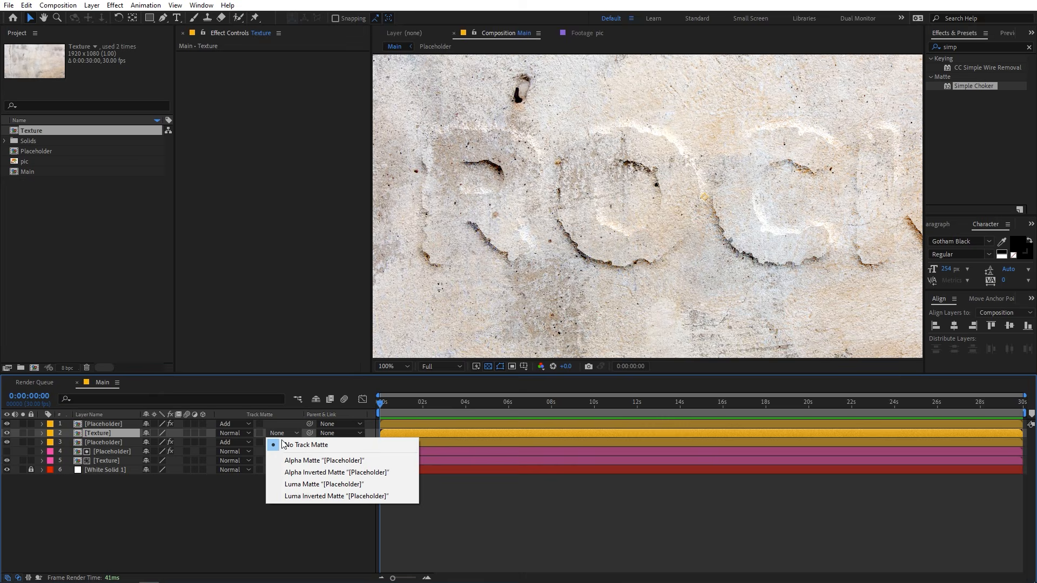
click(298, 473)
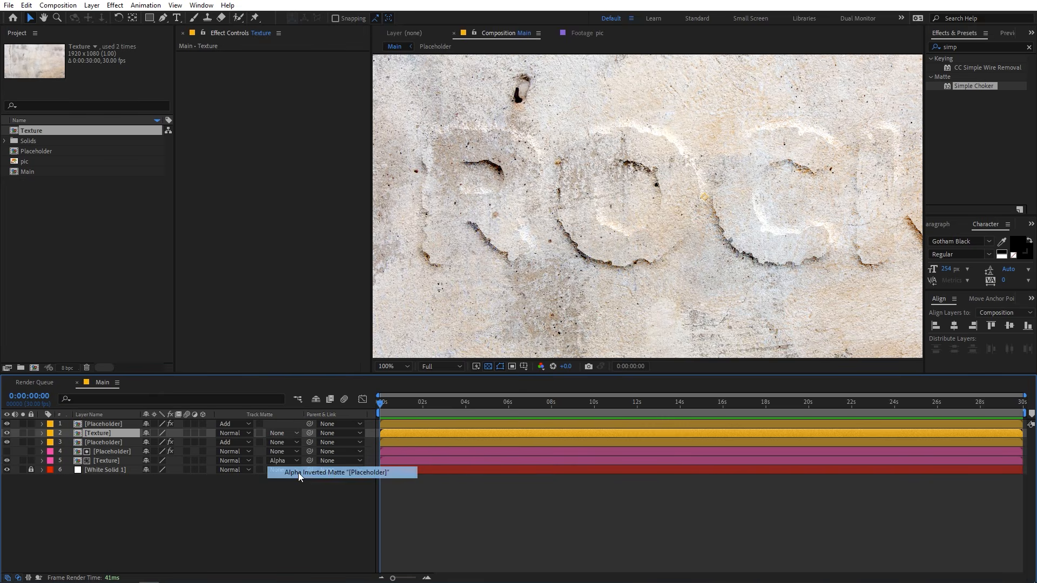
Hide the pink Texture layer and the White Solid, and inspect the inverted matte's edges around the O.
click(7, 460)
click(7, 470)
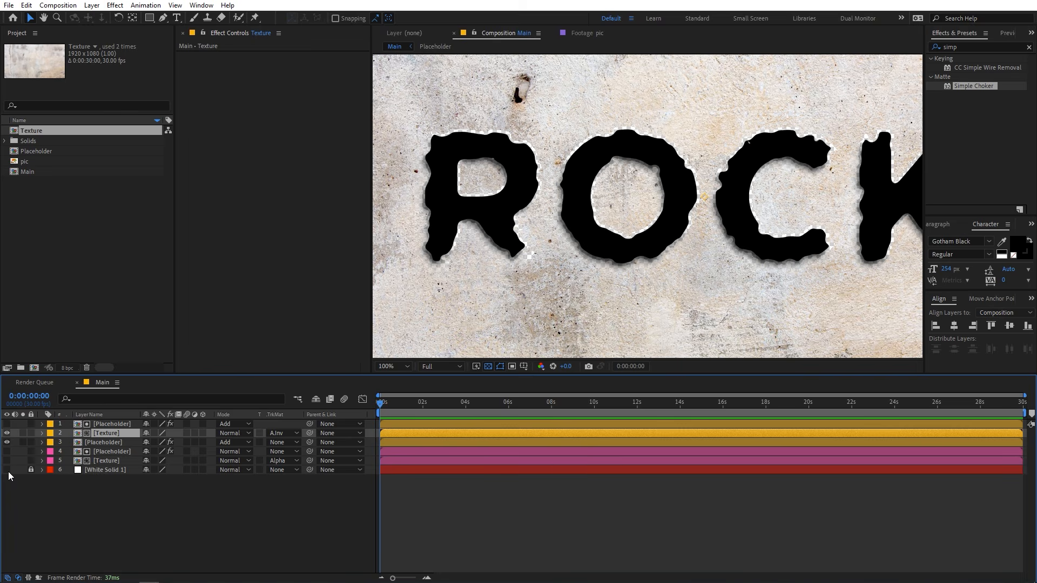
scroll(665, 104, up, 2)
key(space)
drag(572, 110, 587, 193)
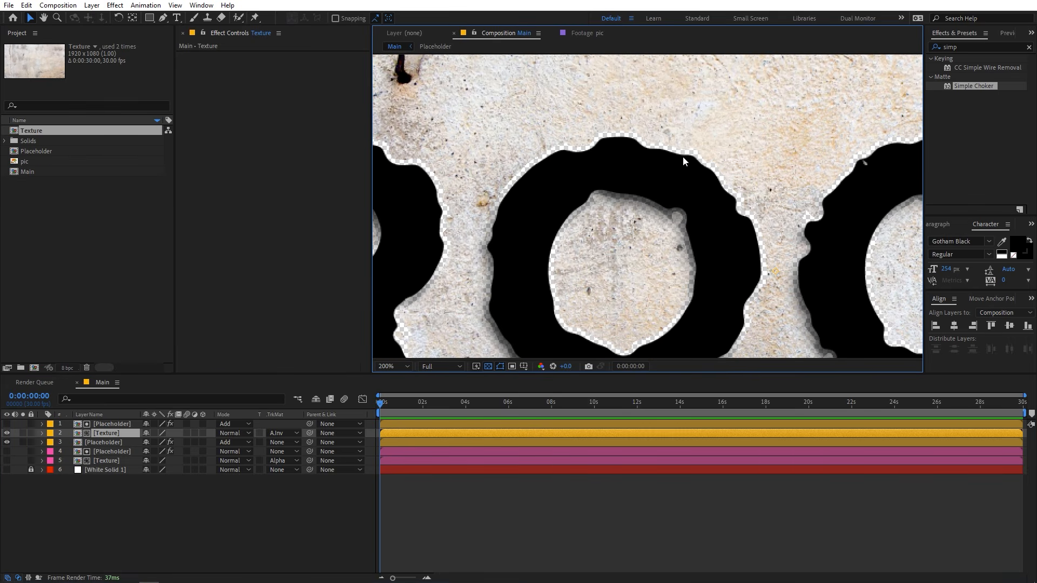
Pre-compose the top Placeholder and its inverted-matte Texture layer together as "Chunks", moving all attributes into it.
click(117, 423)
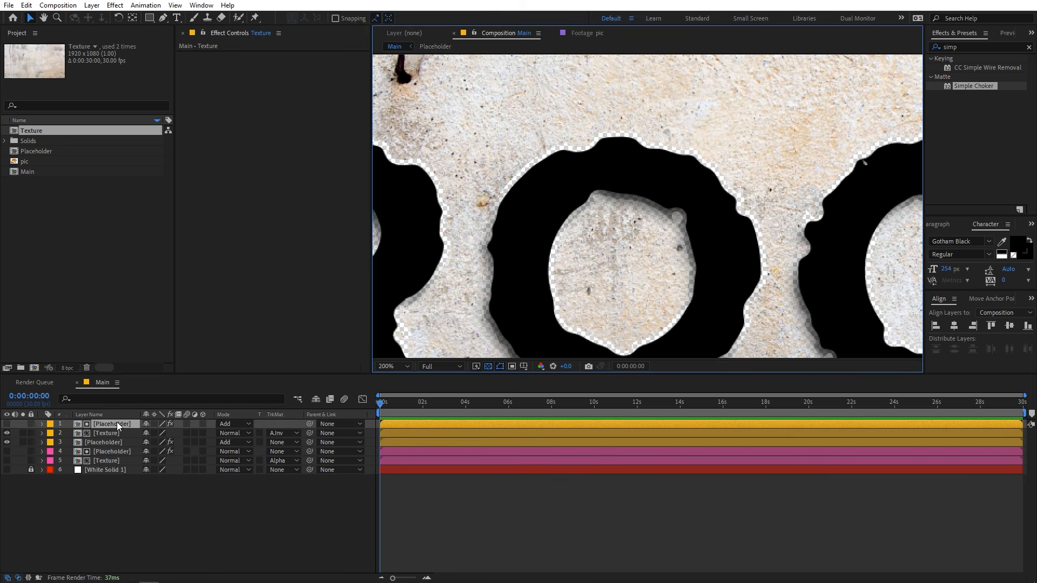
ctrl+click(102, 432)
right_click(103, 432)
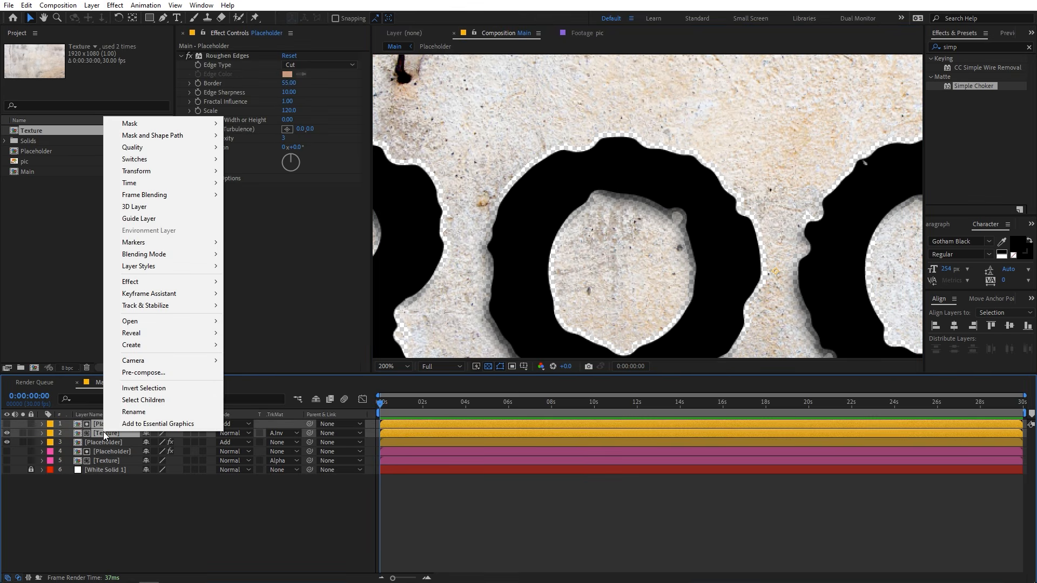
click(140, 373)
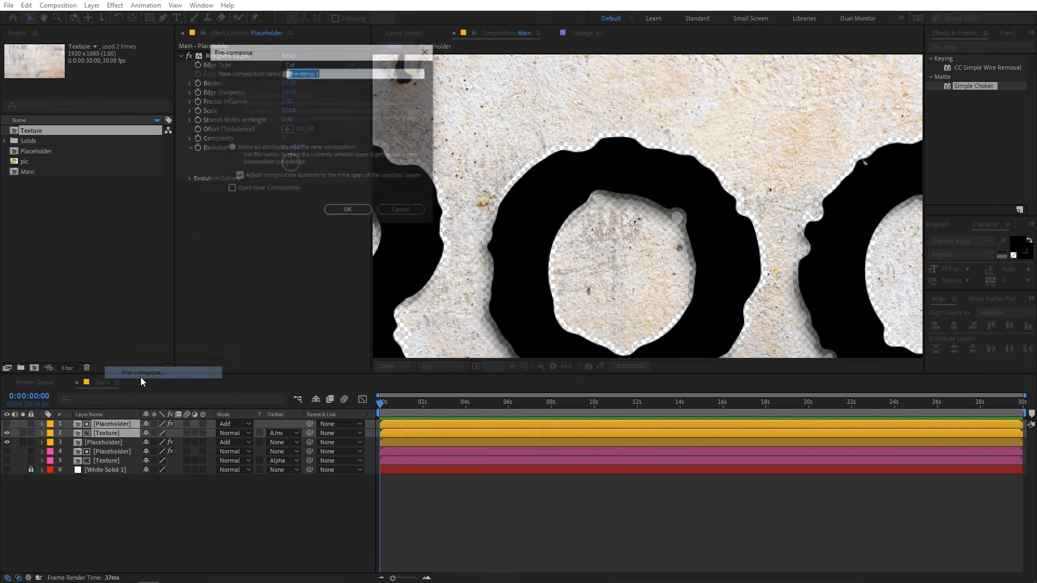
text(Chunks)
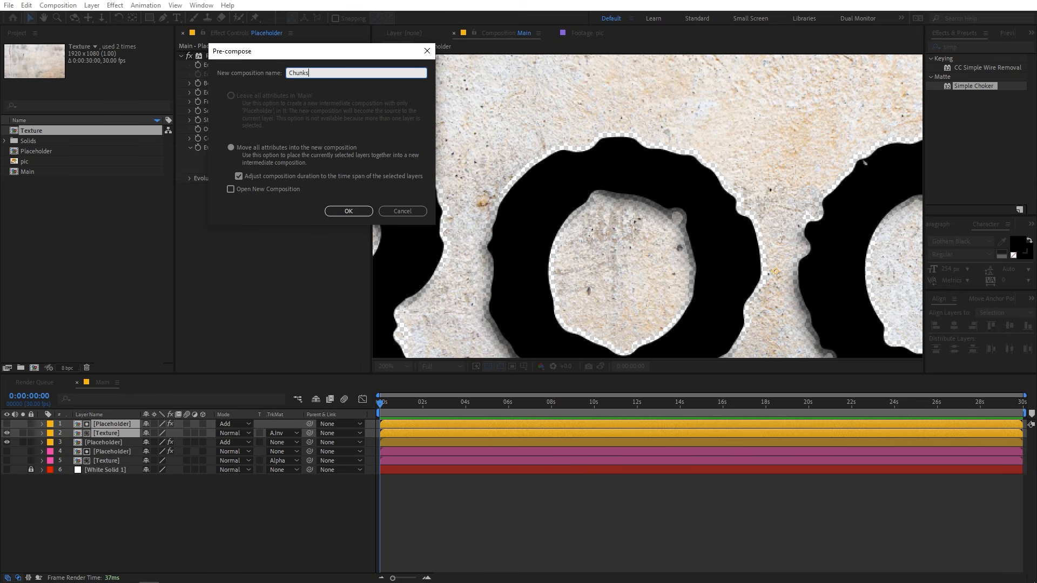
click(349, 210)
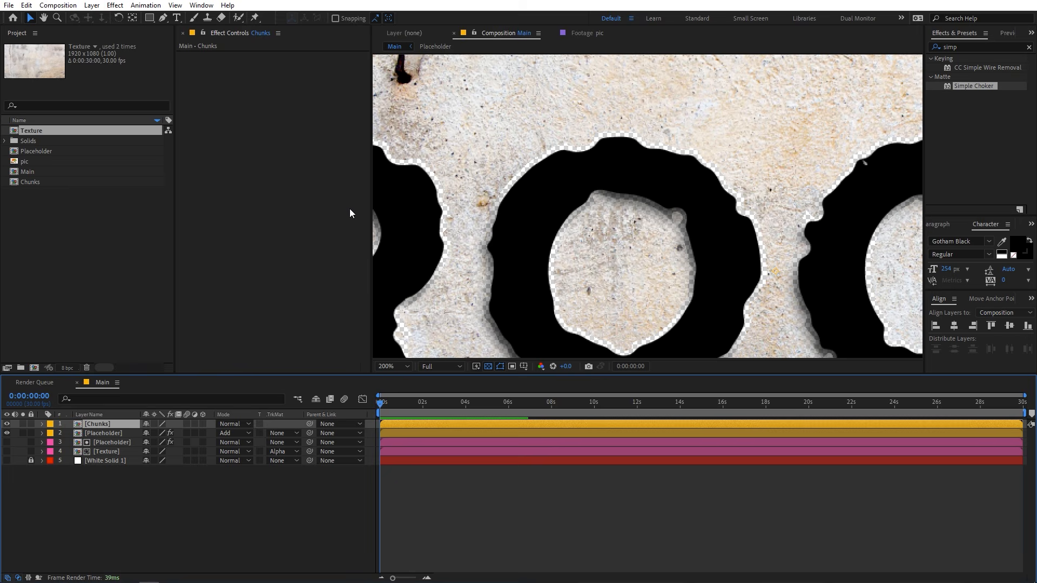
Show the pink Texture layer and the White Solid again beneath the Chunks layer.
drag(7, 452, 8, 462)
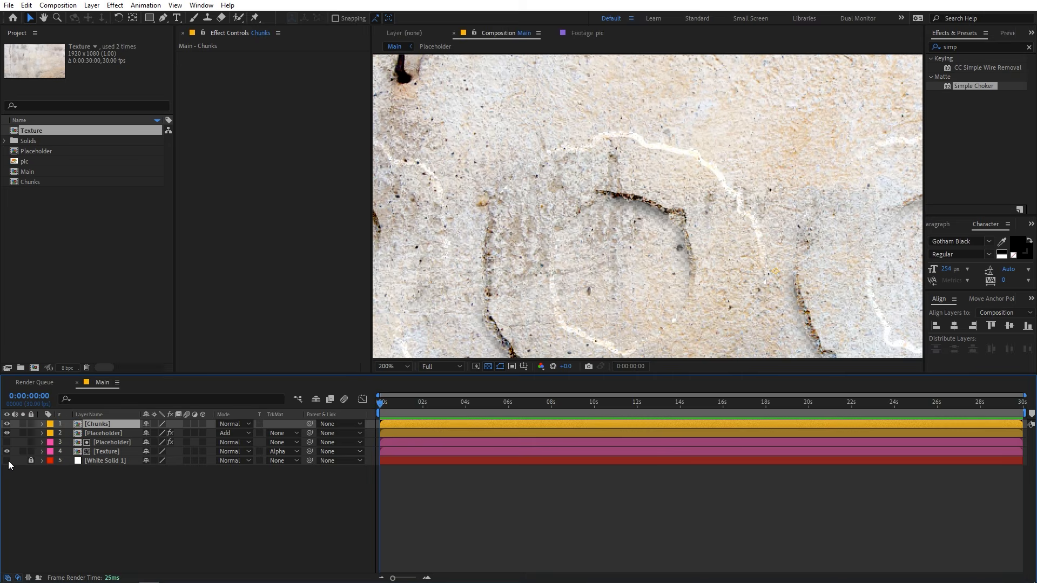
scroll(590, 234, down, 3)
scroll(590, 235, up, 2)
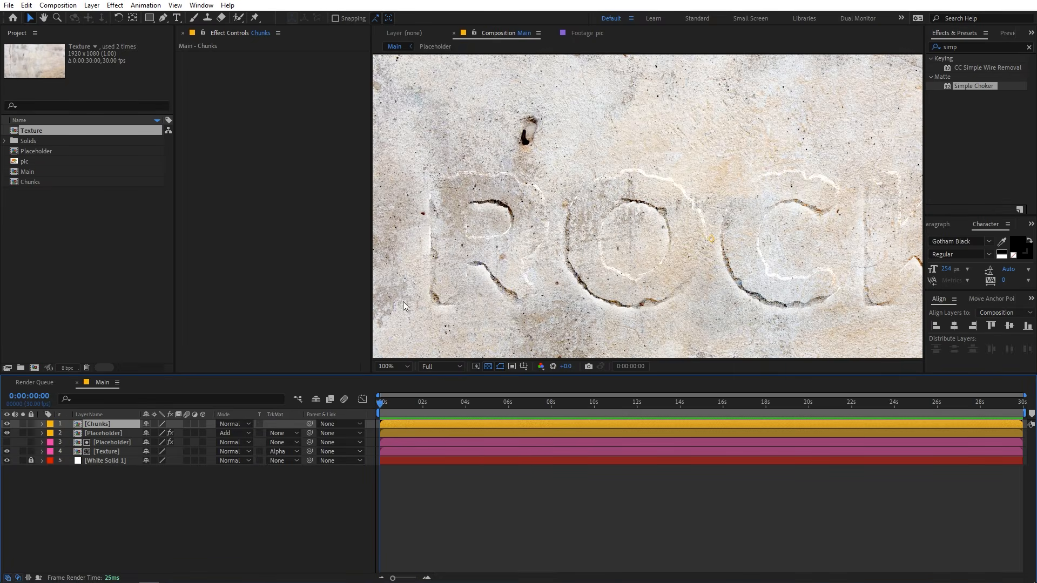
Duplicate the pink Placeholder matte layer and move the copy directly above the Chunks layer.
click(106, 442)
click(105, 443)
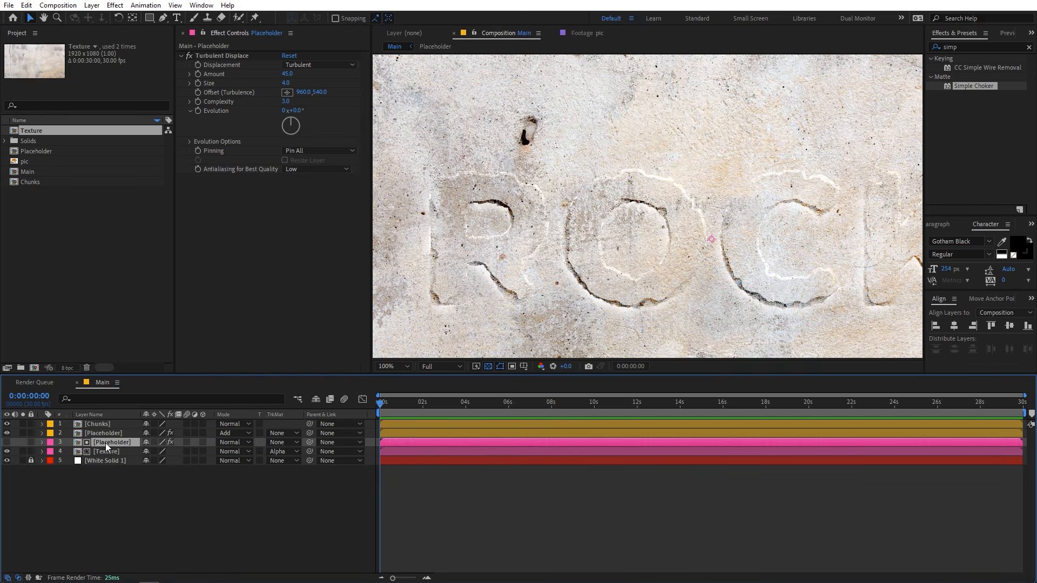
scroll(646, 211, up, 2)
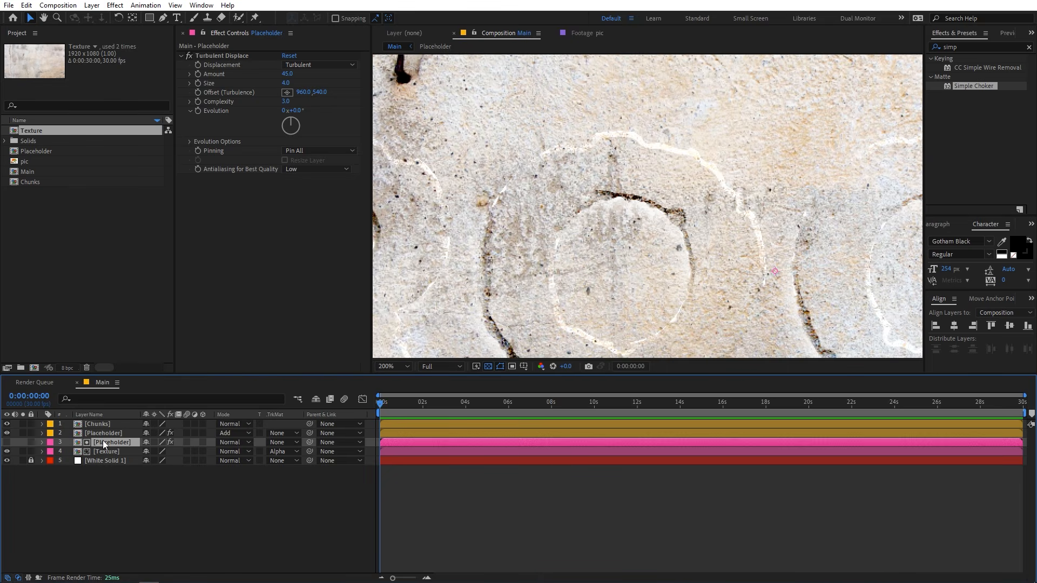
key(ctrl+d)
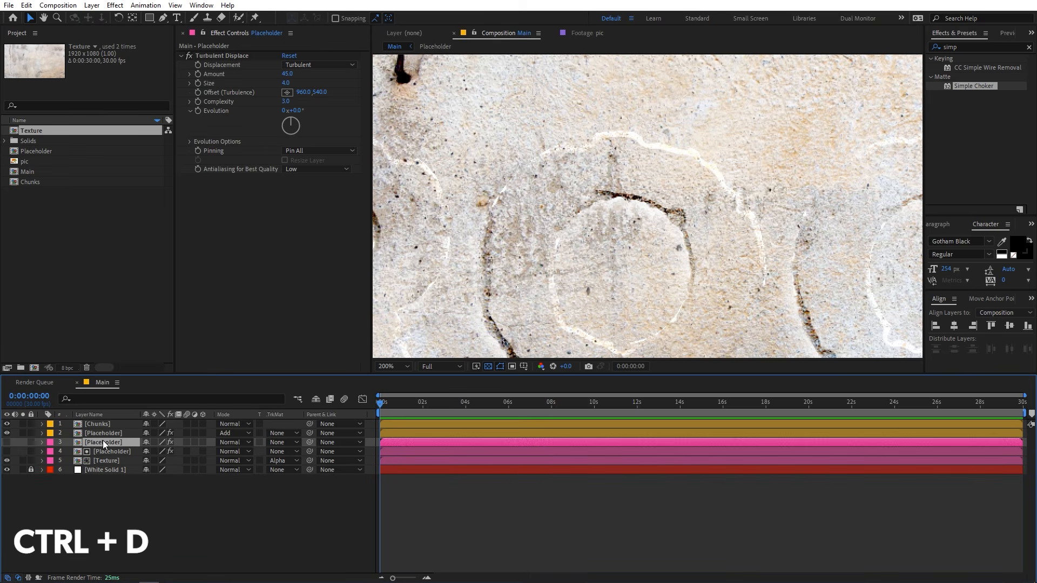
drag(104, 441, 110, 424)
Set the Chunks layer's track matte to Alpha Matte using the Placeholder copy above it.
click(93, 433)
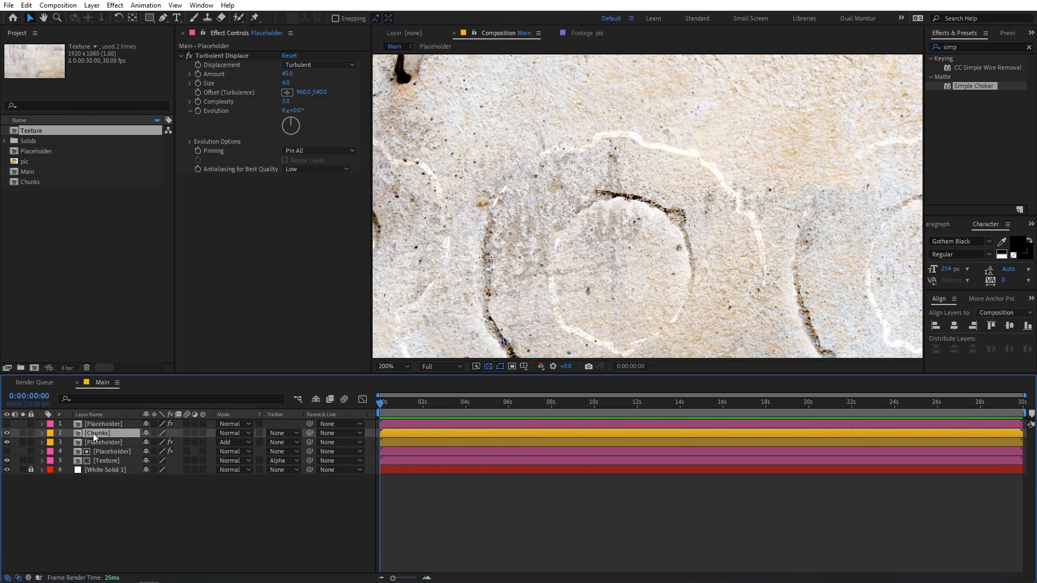
click(285, 434)
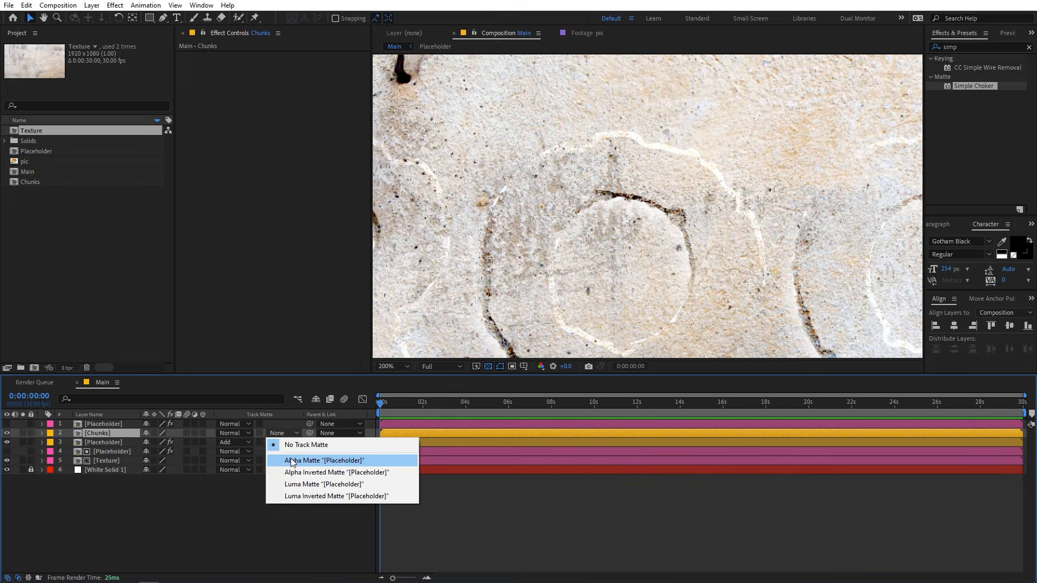
click(291, 458)
click(268, 531)
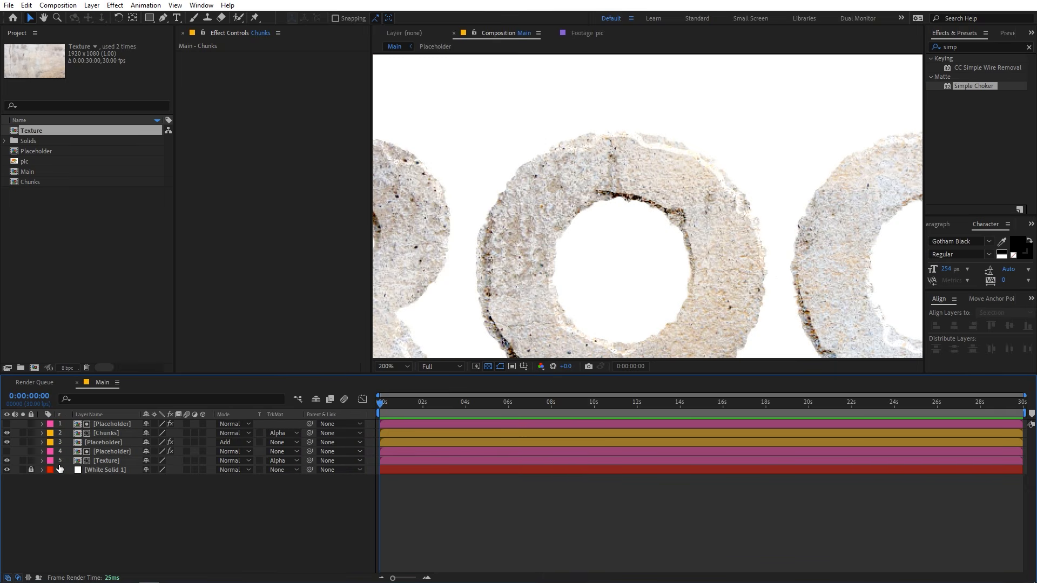
Isolate the matted Chunks layer by hiding the other visible layers, turn off the transparency grid, and inspect the chunks around the R.
click(7, 461)
scroll(544, 239, down, 4)
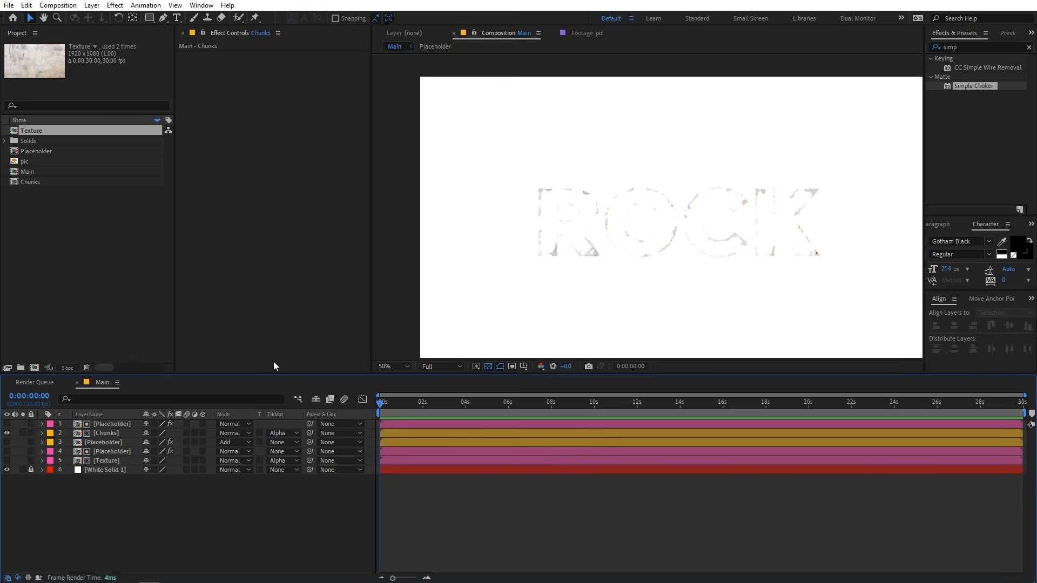
click(7, 470)
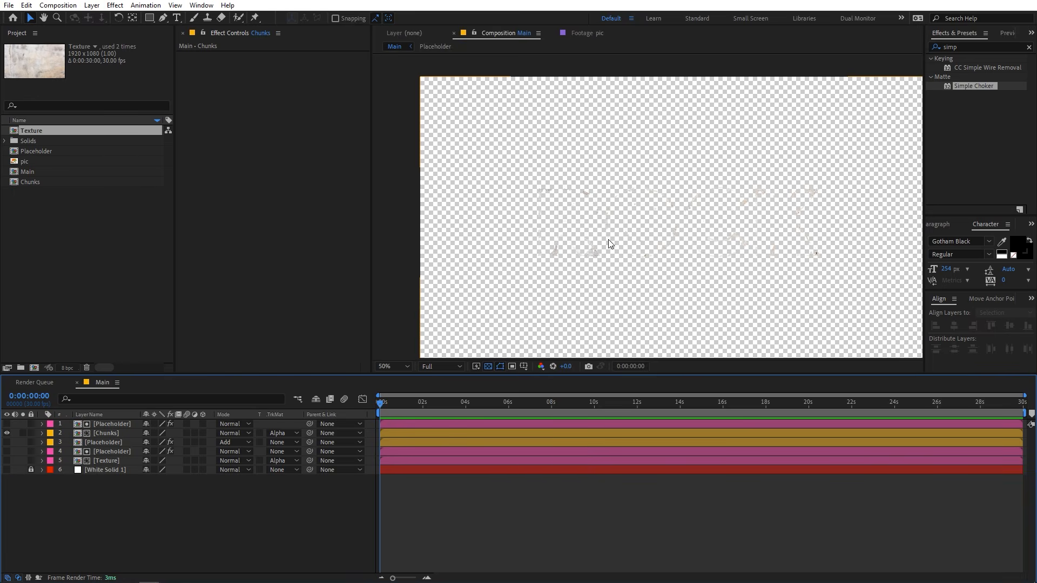
click(477, 367)
click(488, 366)
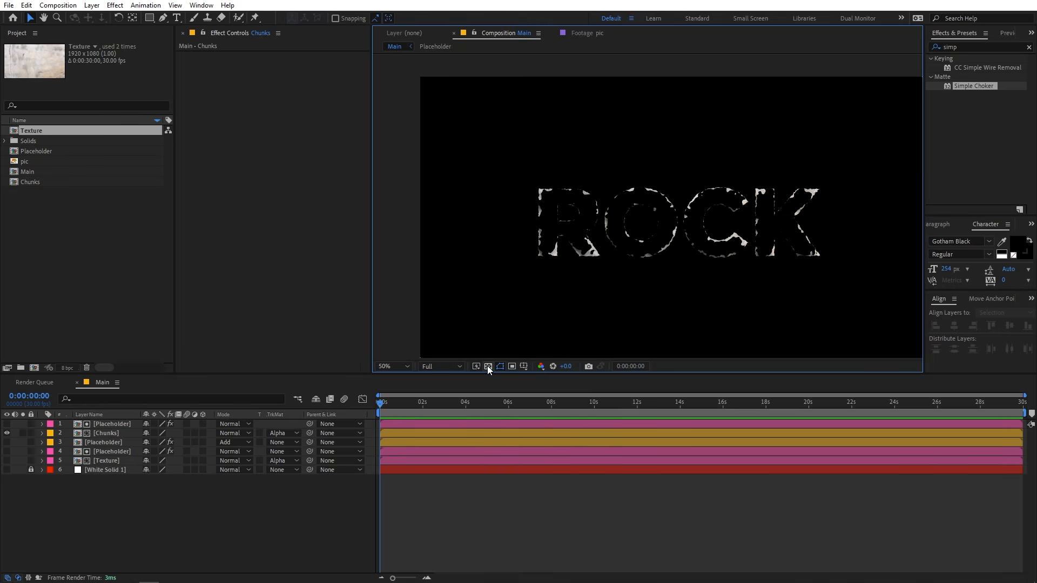
scroll(624, 218, up, 2)
scroll(572, 158, up, 2)
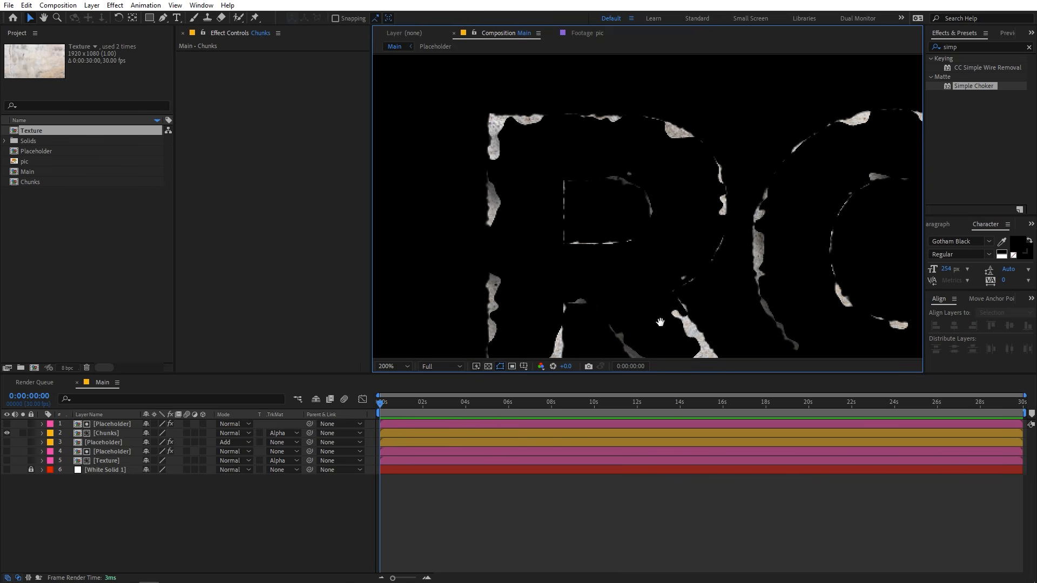
drag(660, 323, 632, 251)
Show the White Solid, the Texture layer and the Add-mode Placeholder layer again.
click(7, 469)
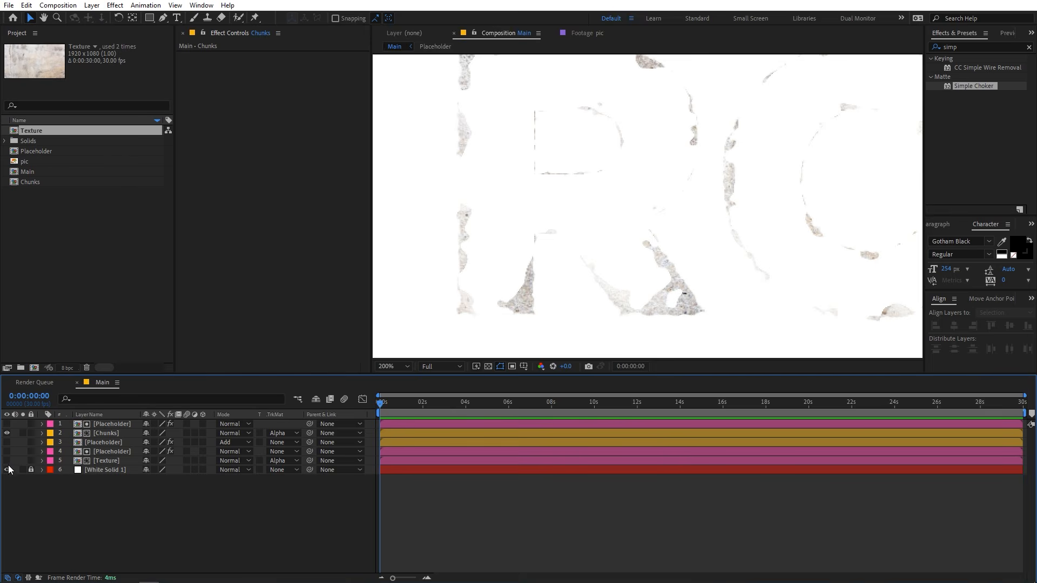
click(7, 461)
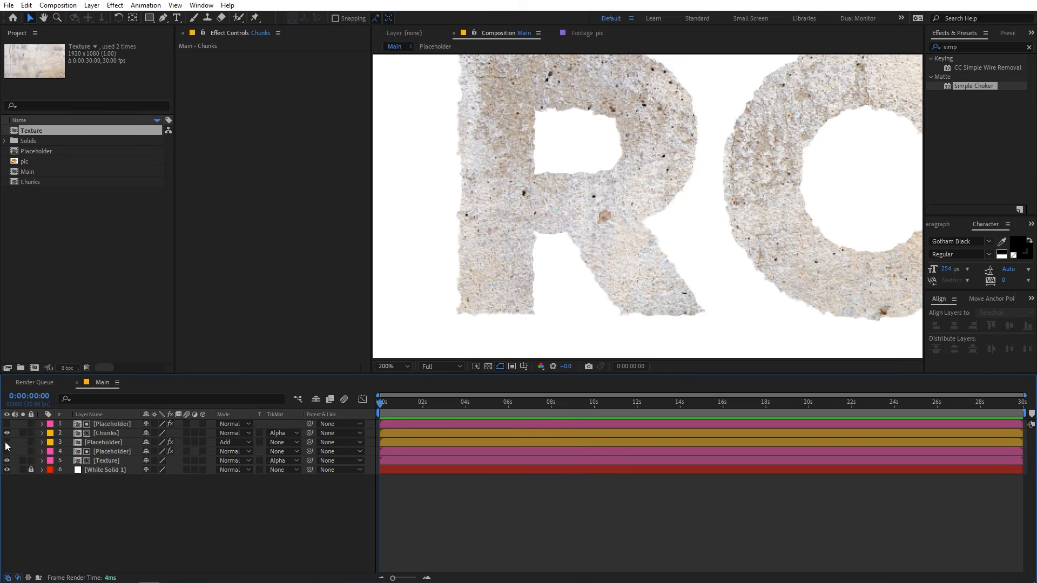
scroll(672, 274, down, 1)
drag(759, 211, 636, 243)
key(v)
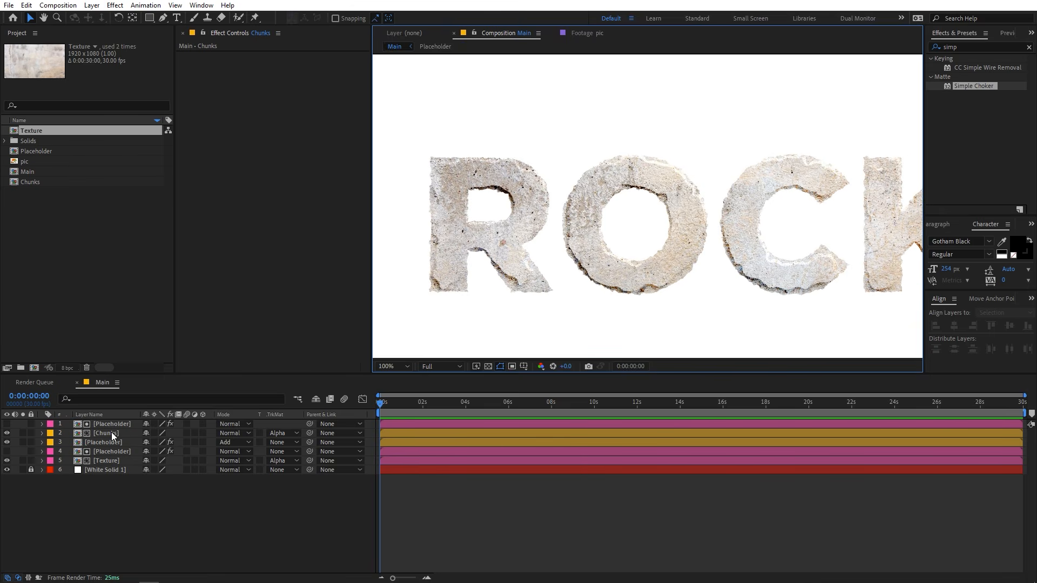
Set the Chunks layer's blending mode to Linear Burn and check the edges of the O.
click(111, 434)
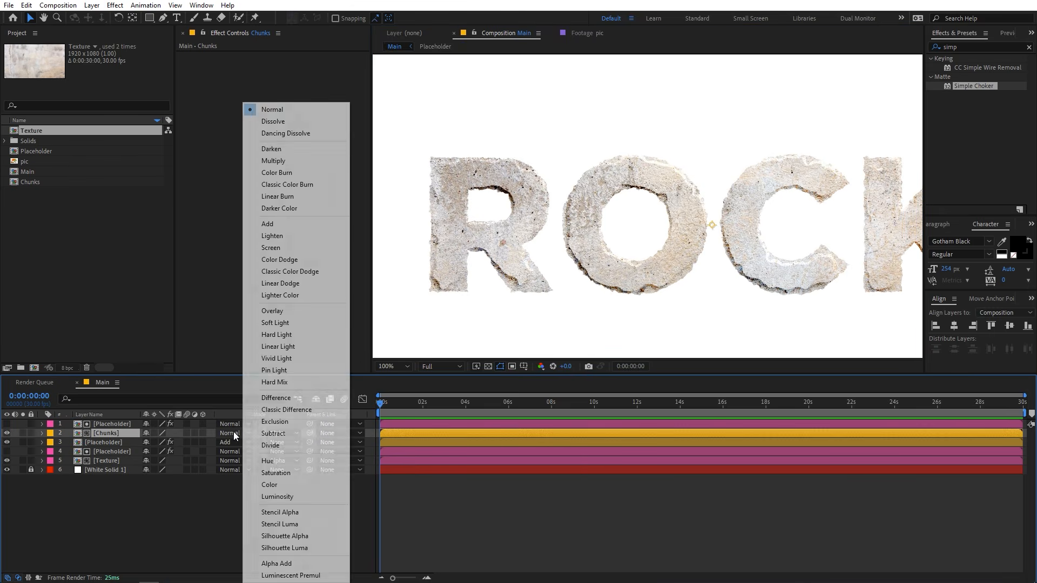
click(233, 433)
click(276, 196)
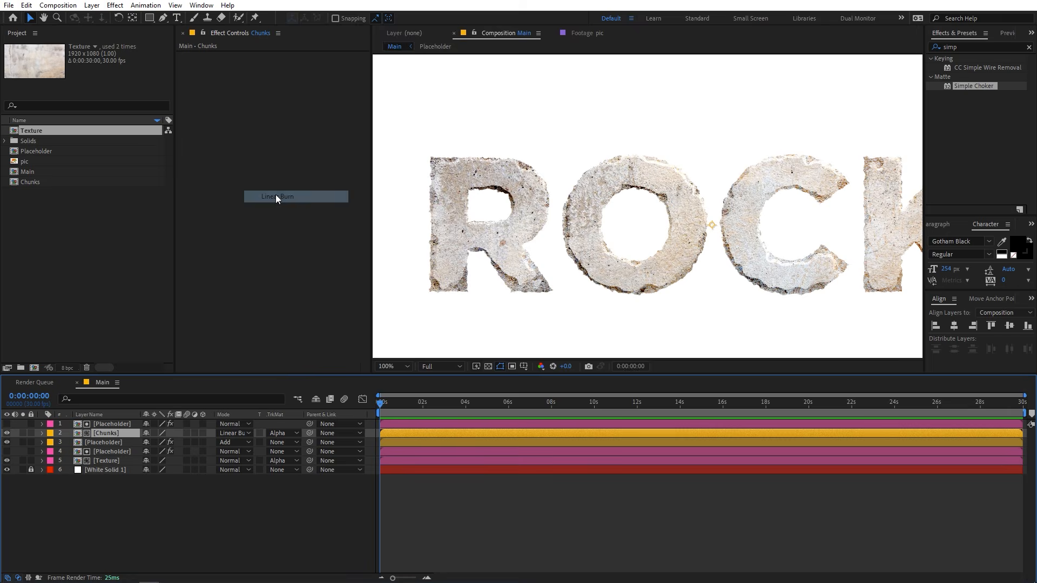
scroll(523, 172, up, 1)
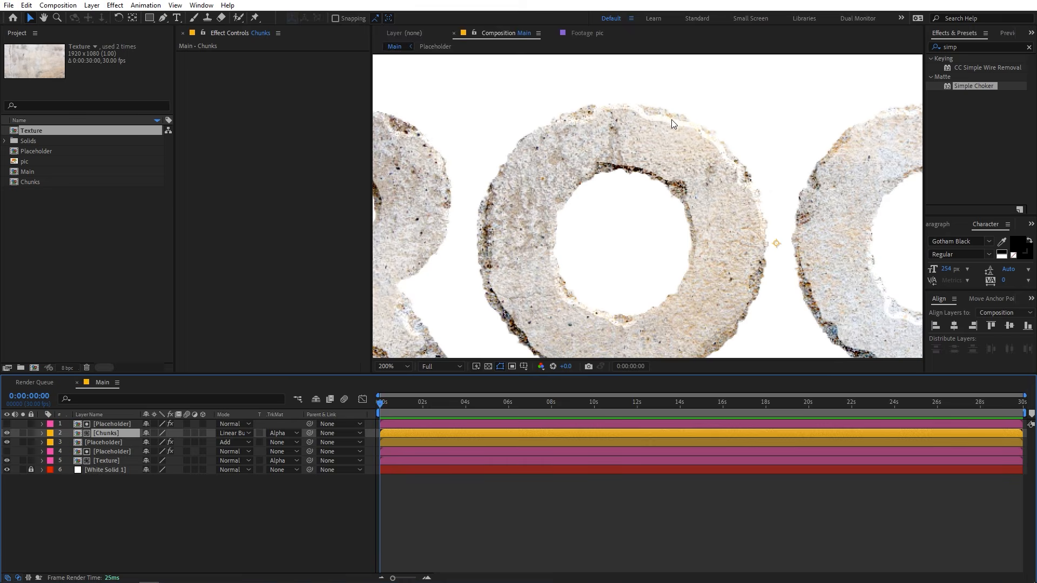
scroll(647, 126, down, 1)
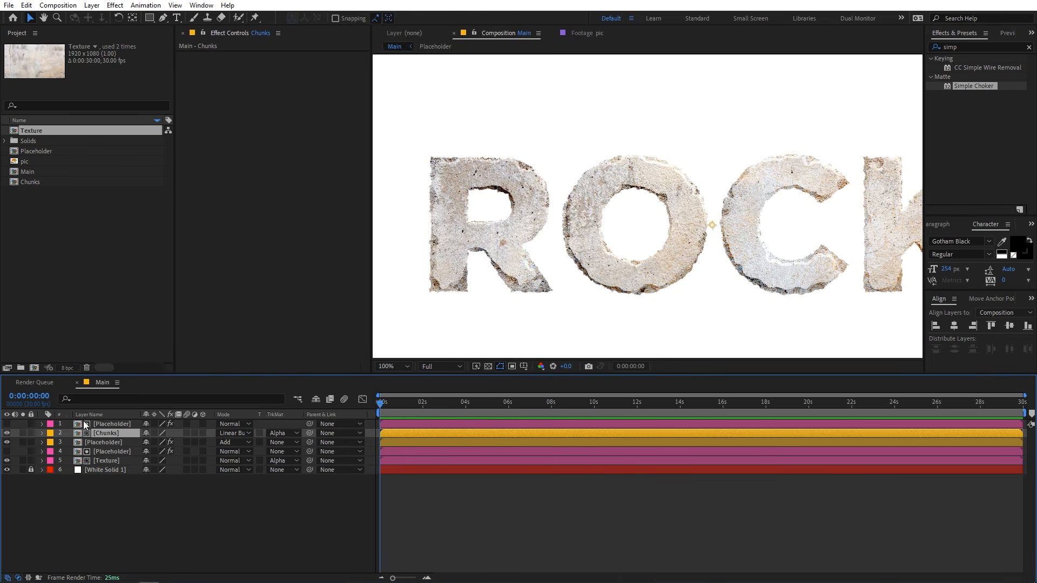
Apply the Curves effect to the Chunks layer and pull the RGB curve slightly down to darken it.
click(959, 46)
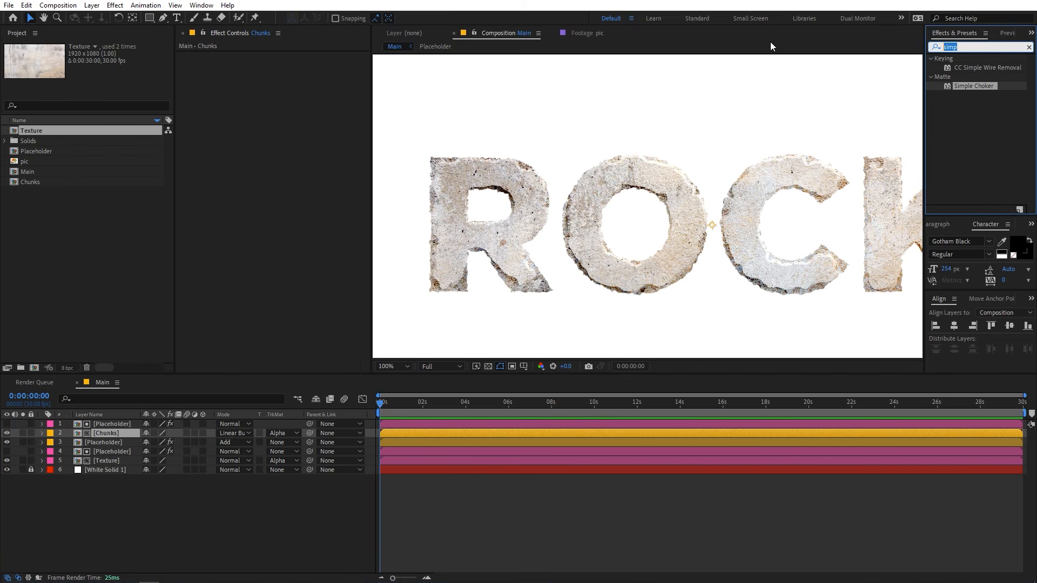
text(curves)
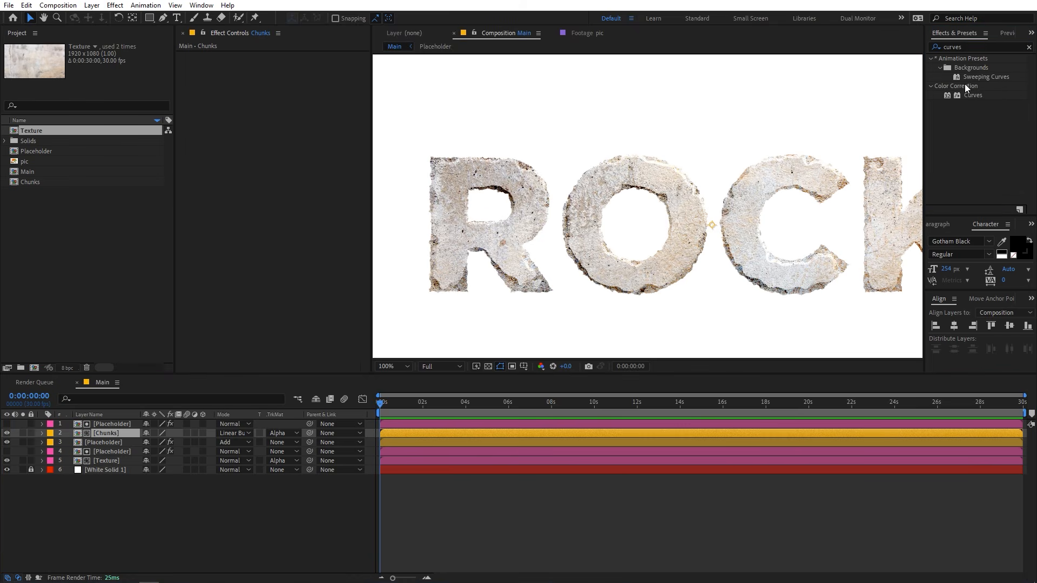
drag(967, 95, 103, 433)
drag(296, 135, 290, 155)
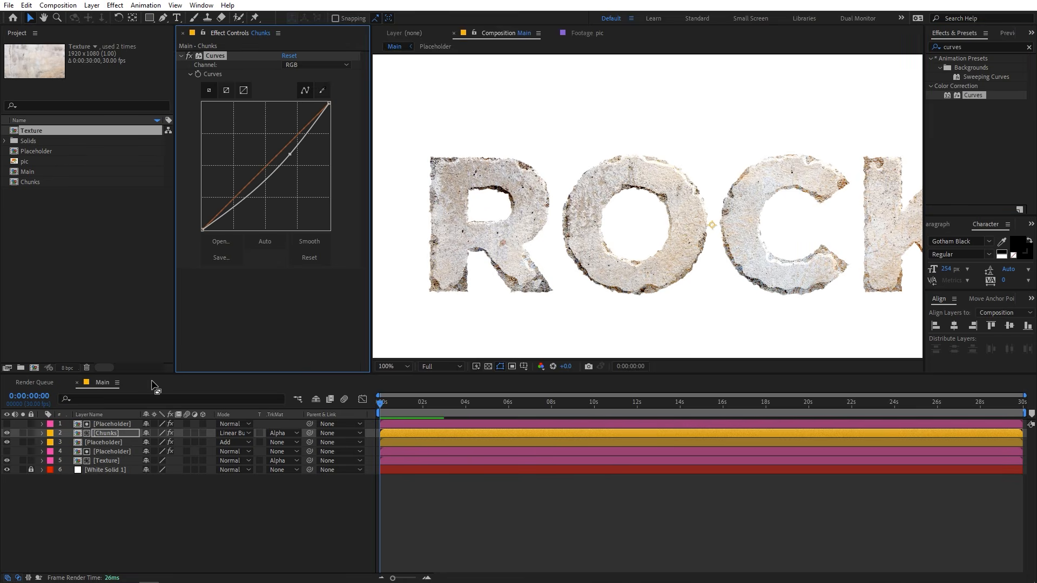
Open the Chunks composition, shift its Texture layer down and to the right behind the text, and check the result in Main.
double_click(109, 433)
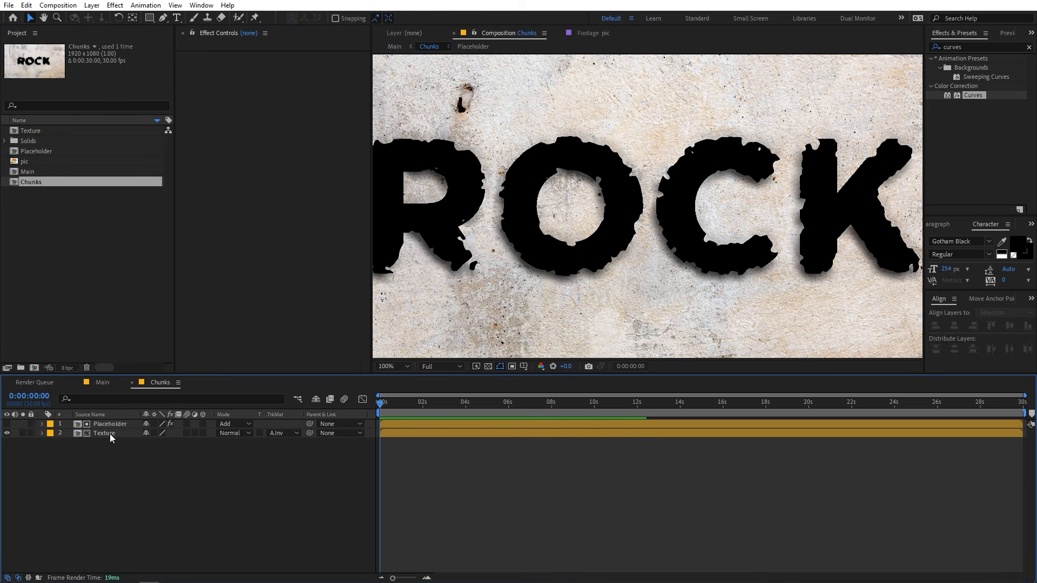
click(109, 433)
scroll(550, 218, down, 2)
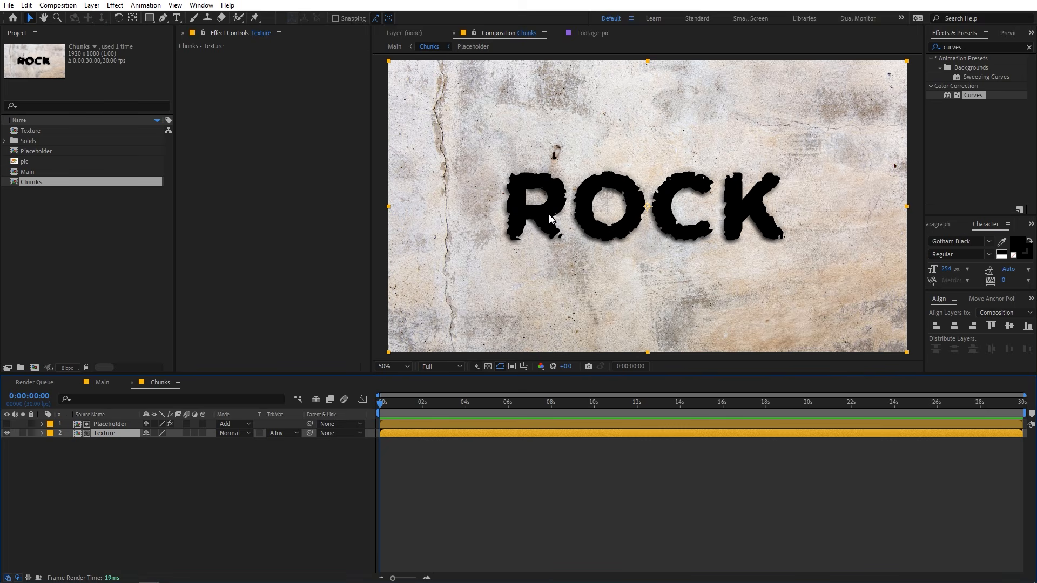
mouse_move(560, 147)
mouse_down()
mouse_move(586, 157)
mouse_move(582, 172)
mouse_move(567, 170)
mouse_move(578, 152)
mouse_up()
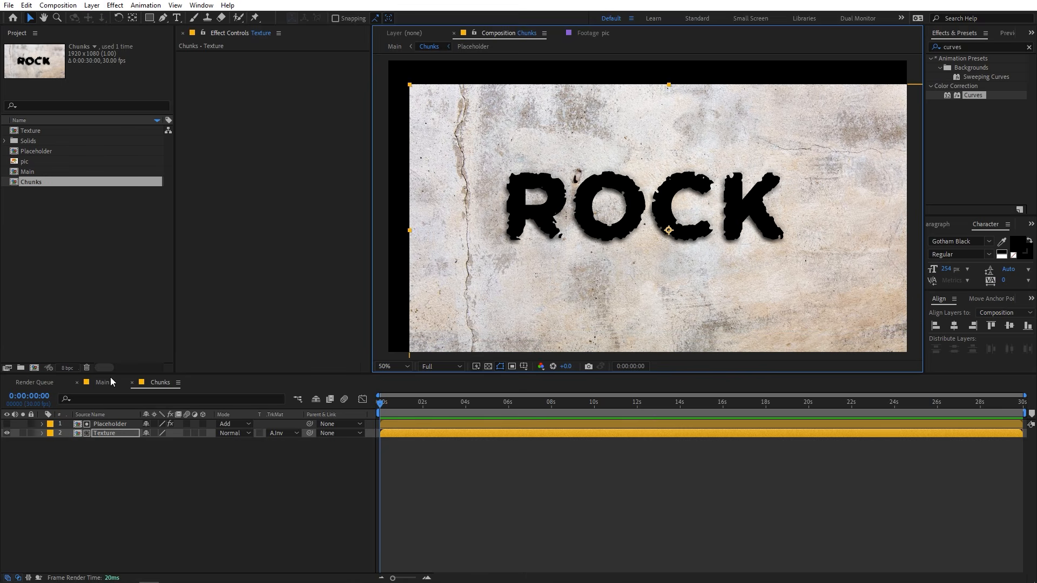
click(92, 382)
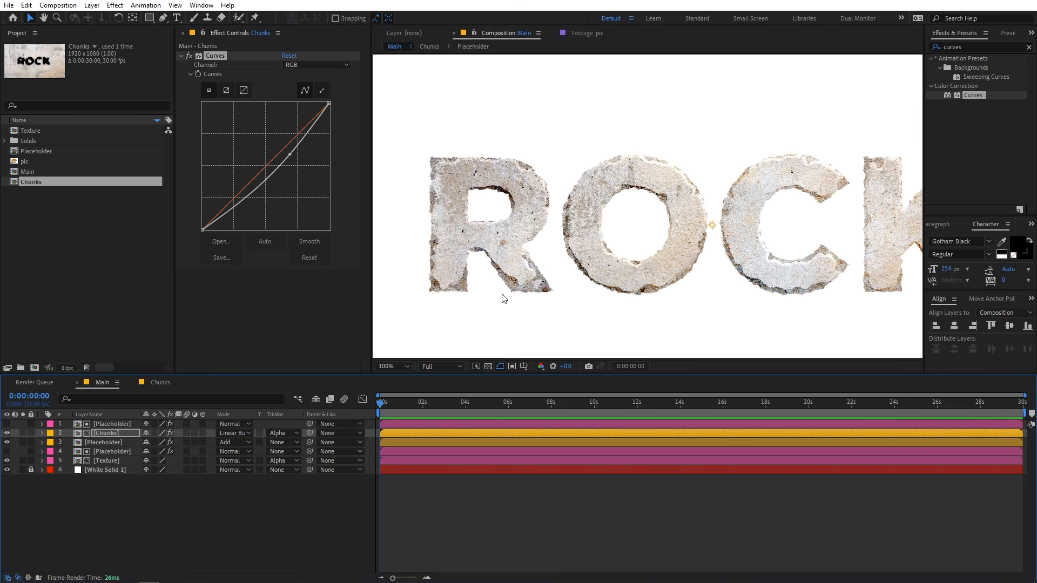
Reposition the Texture layer in Chunks up and to the left, keeping it behind the whole ROCK text, and return to Main.
click(159, 383)
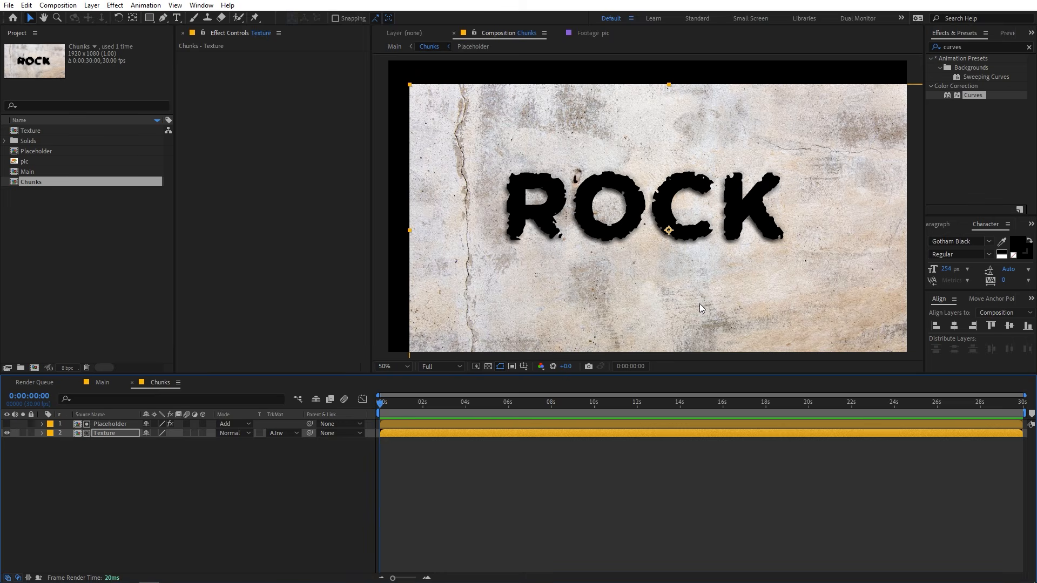
drag(701, 308, 616, 212)
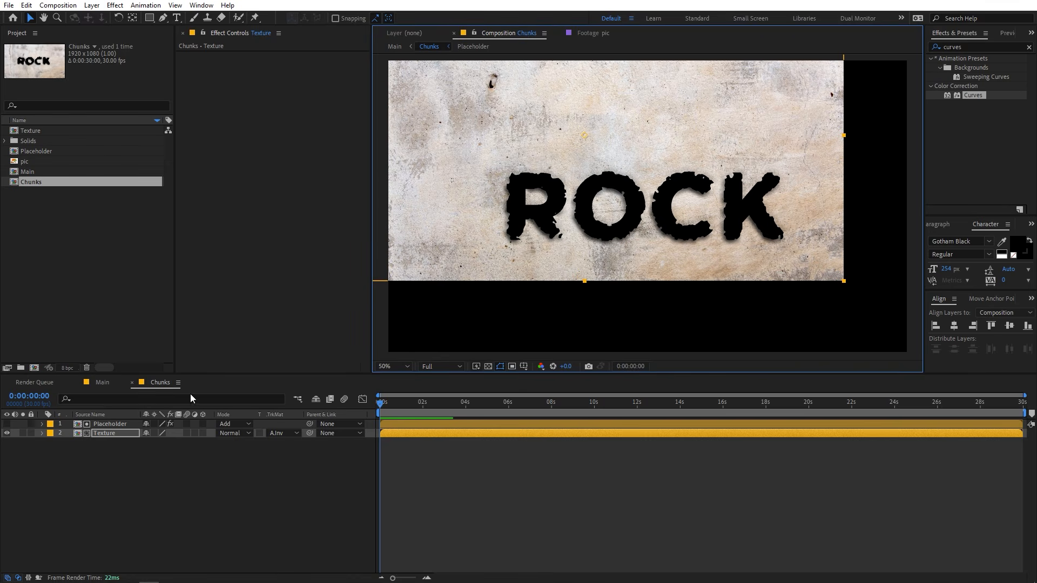
click(106, 382)
Examine the chipped edges of the letters up close, and fit the whole composition in the viewer at up to 100%.
key(space)
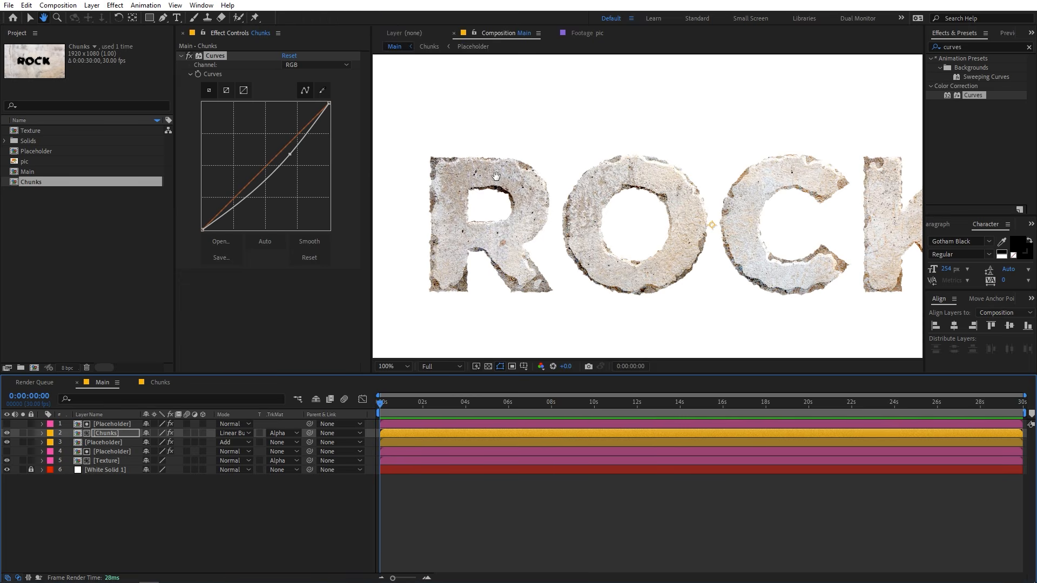
drag(497, 176, 563, 178)
scroll(530, 176, up, 1)
drag(395, 123, 514, 138)
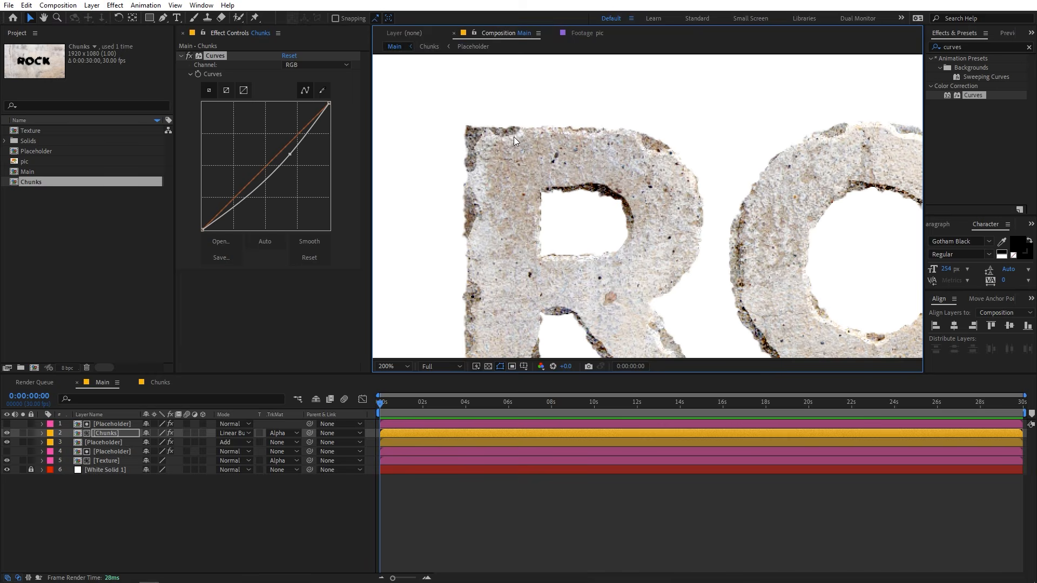
scroll(627, 178, down, 4)
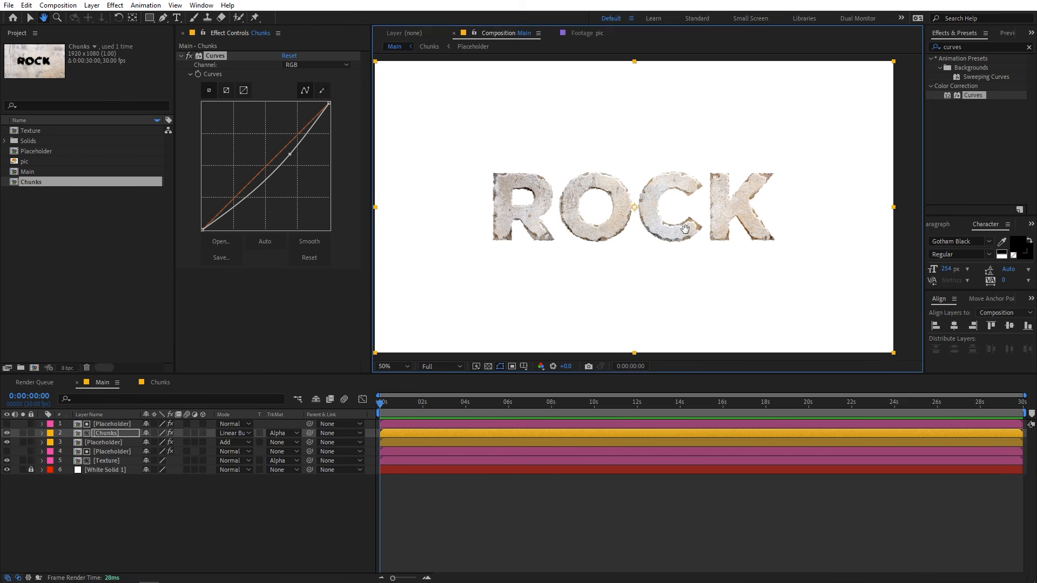
drag(685, 229, 701, 243)
click(407, 368)
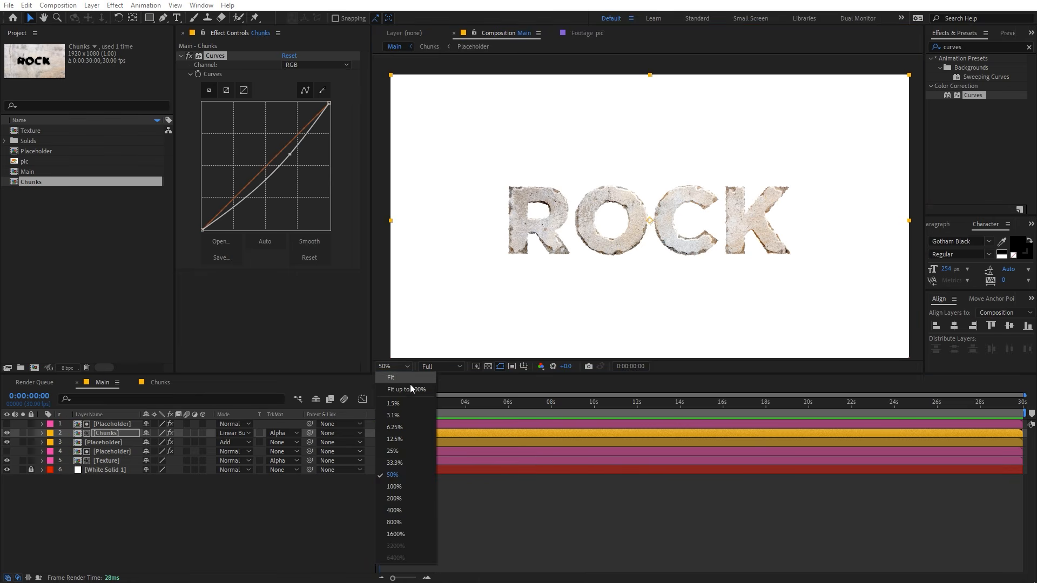
click(410, 388)
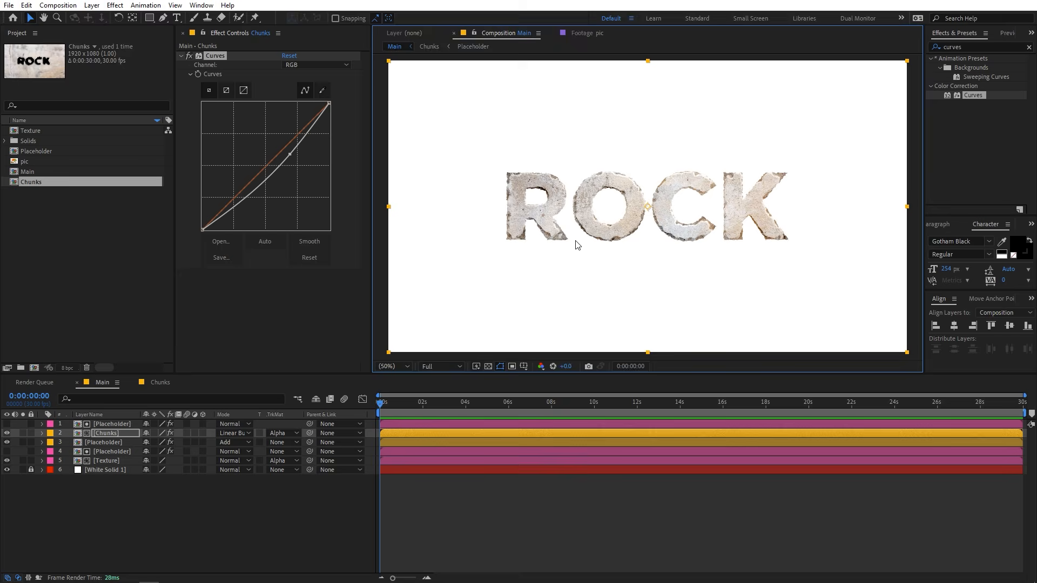
Duplicate the Placeholder matte above the Texture layer, make the copy visible, and place it between Texture and White Solid 1.
click(91, 275)
click(108, 519)
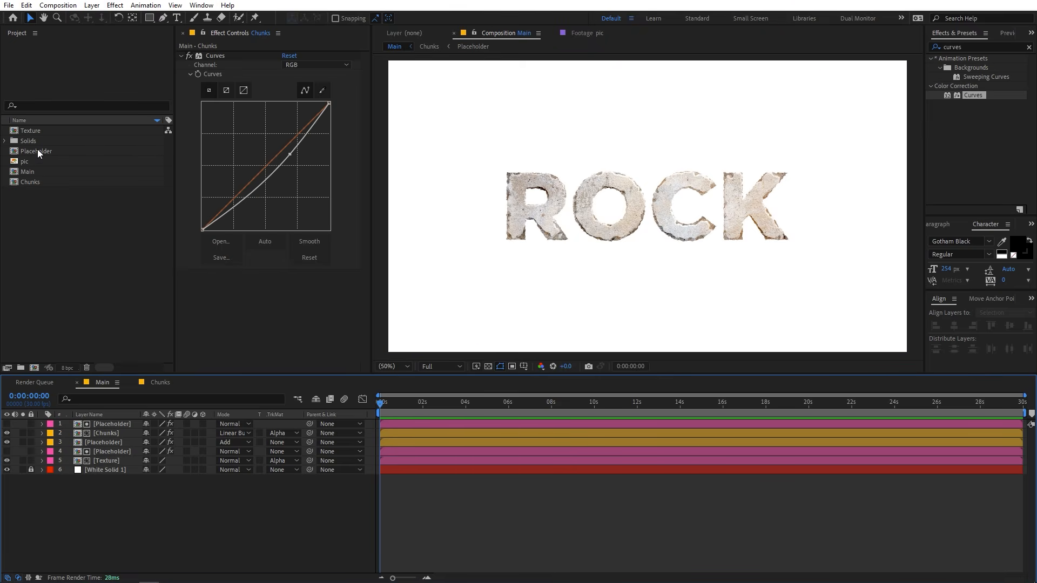
click(107, 452)
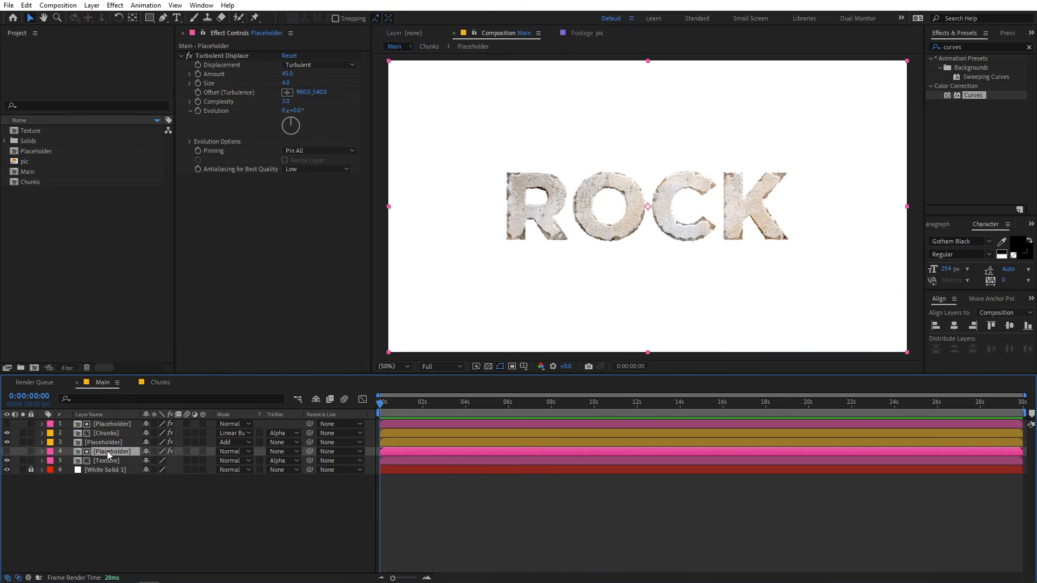
key(ctrl+d)
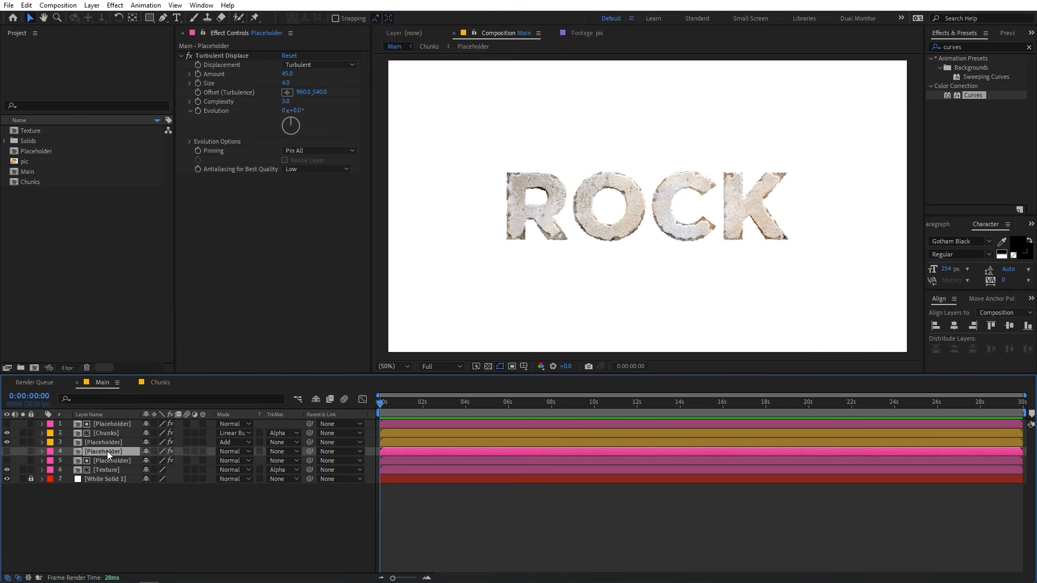
click(7, 451)
drag(98, 451, 102, 476)
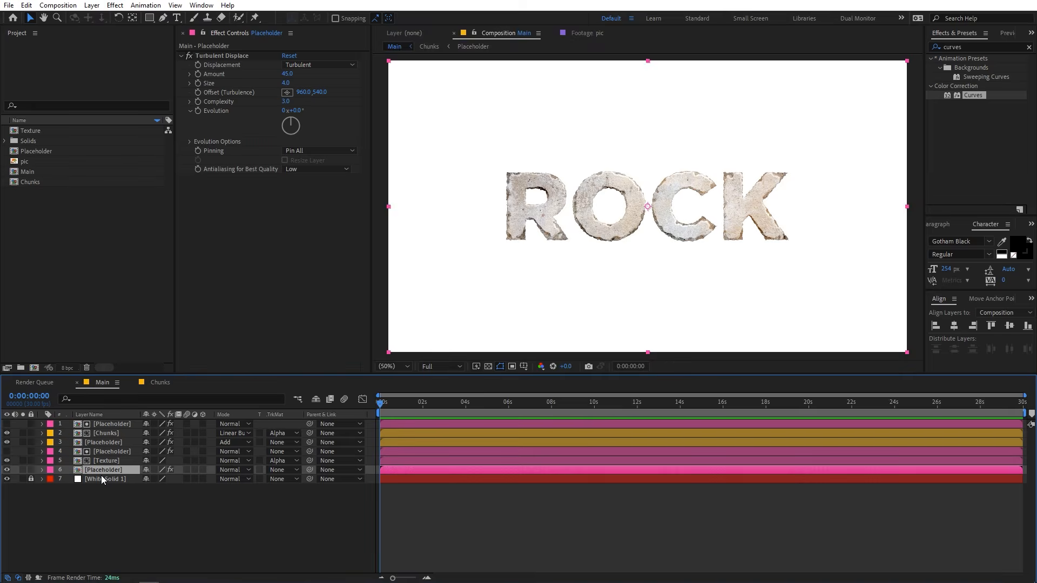
Solo the Placeholder copy on the transparency grid and apply the CC Radial Blur effect to it.
click(23, 469)
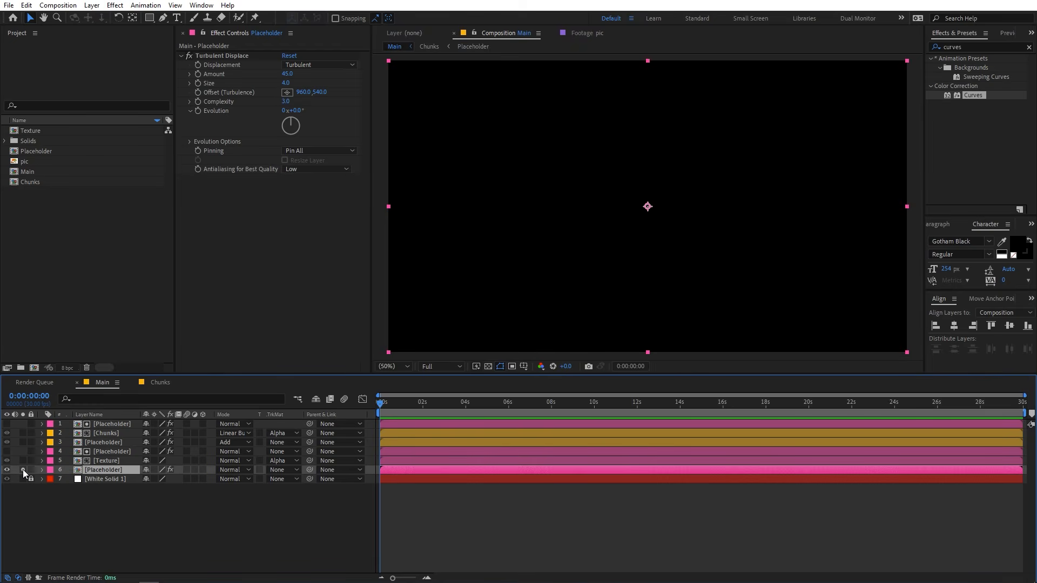
click(488, 367)
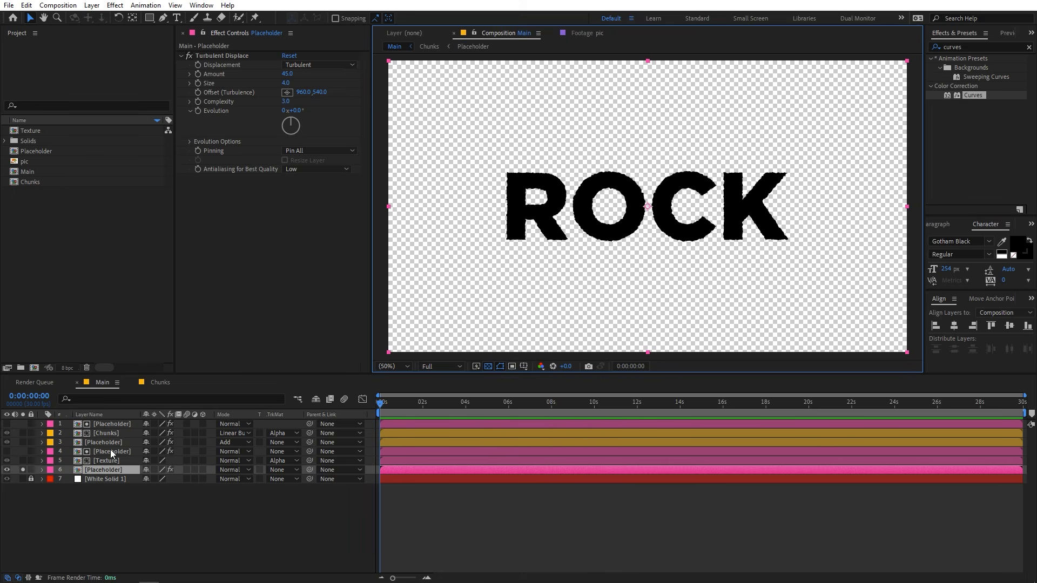
click(969, 51)
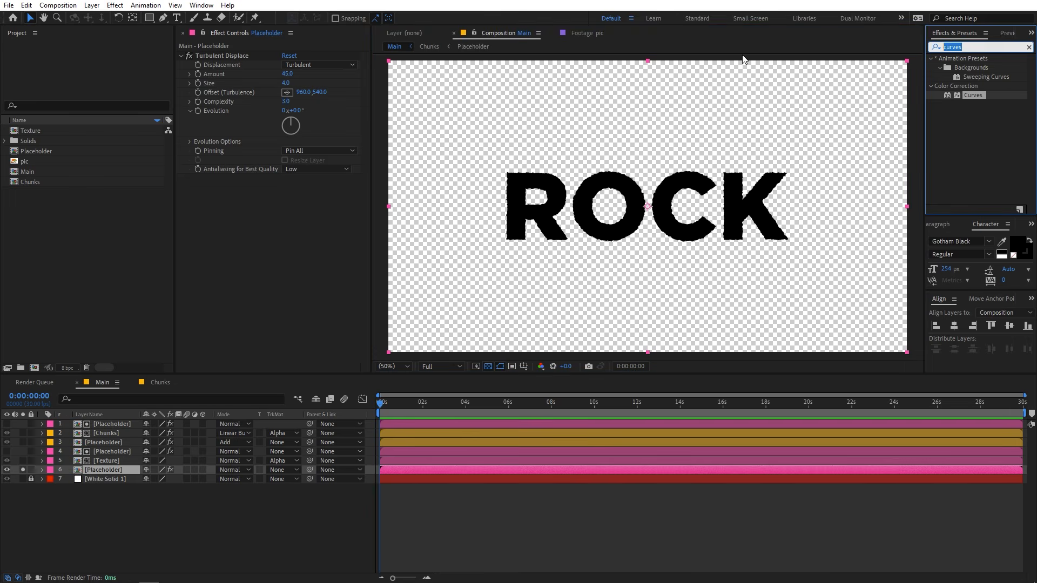
text(cc ra)
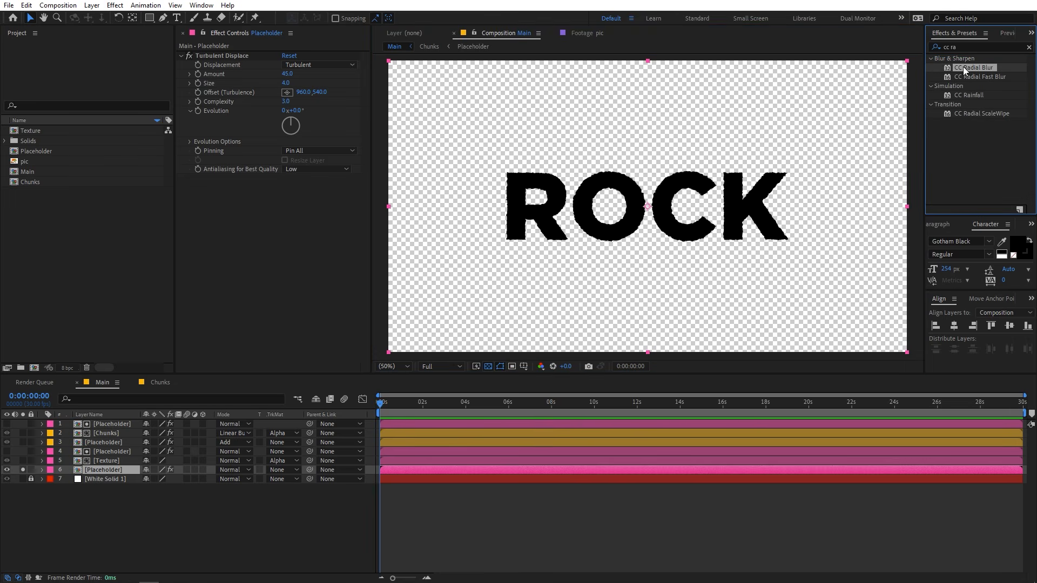
drag(964, 67, 271, 252)
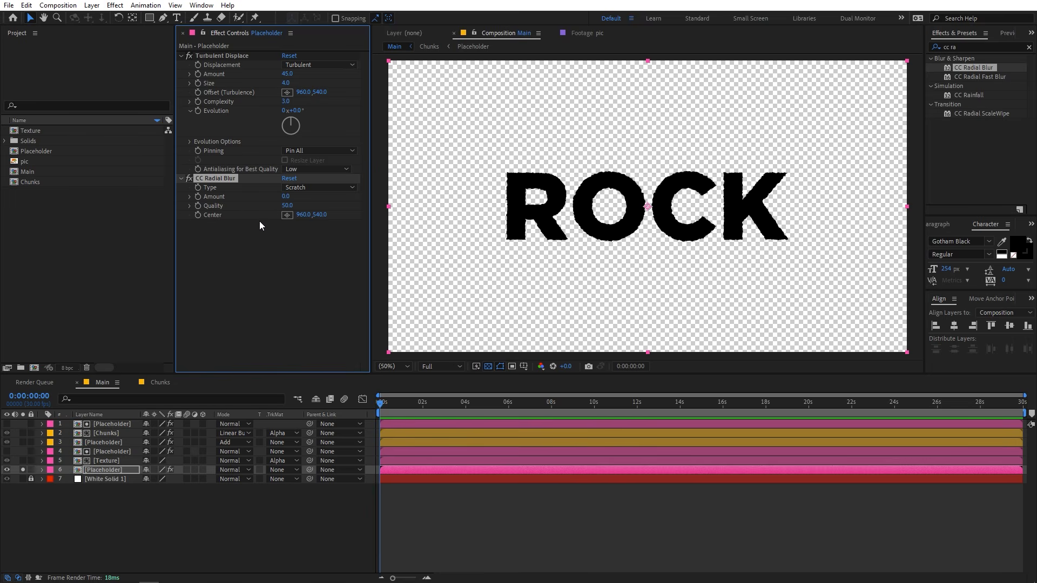
Set the CC Radial Blur type to Fading Zoom and its Amount to -15.
click(309, 187)
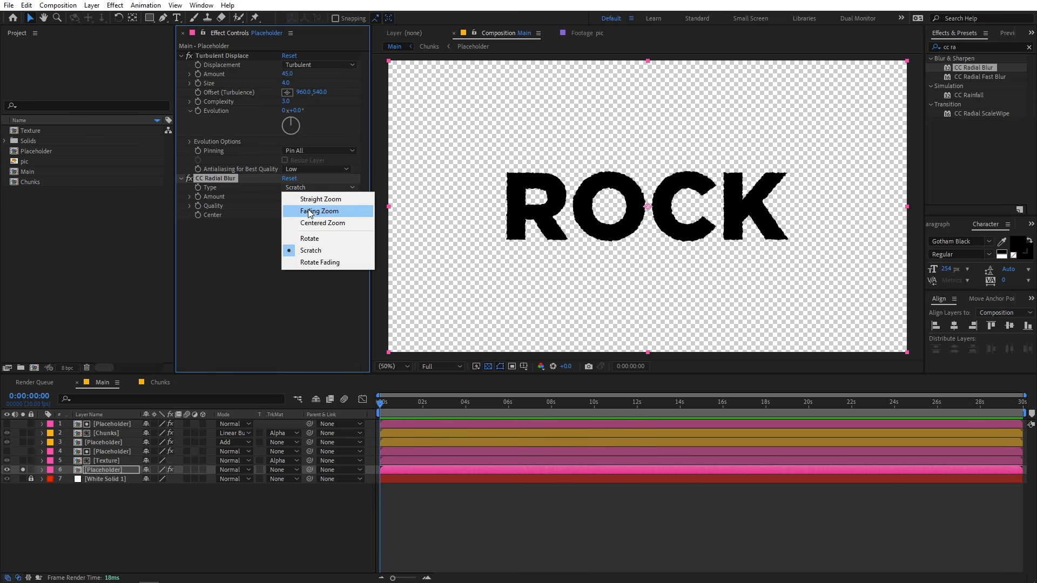
click(309, 211)
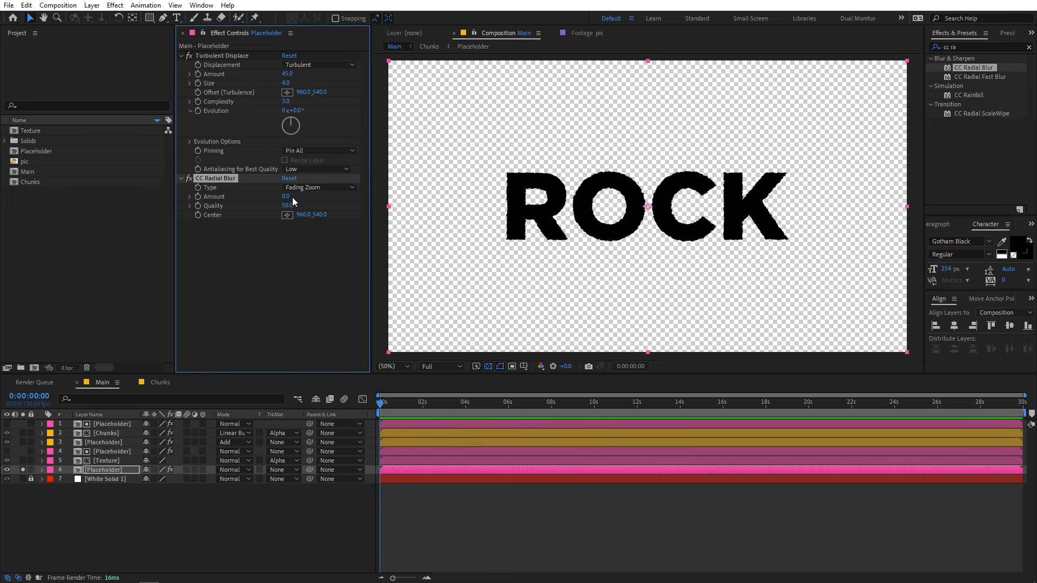
drag(290, 199, 291, 199)
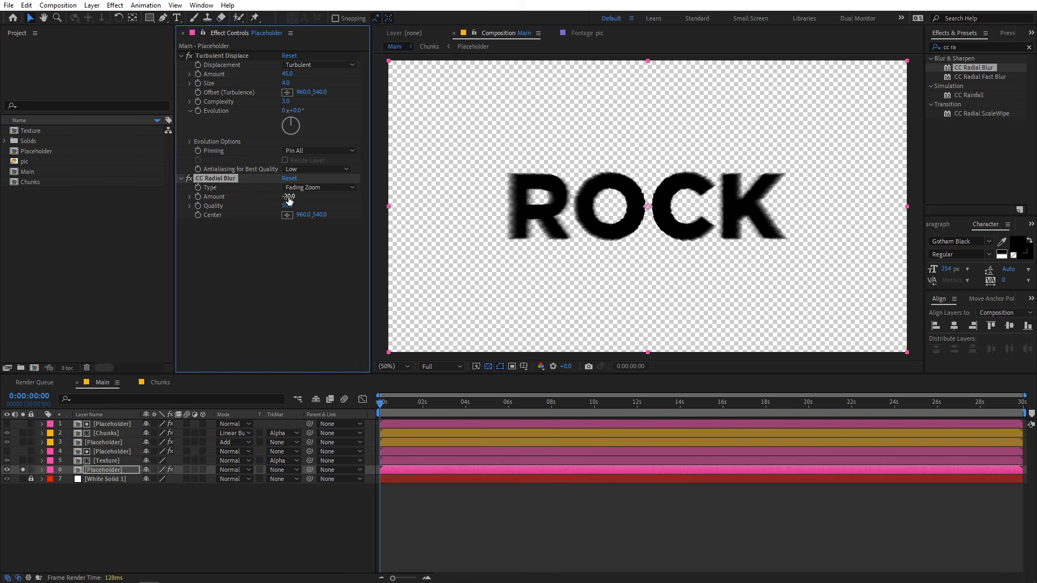
click(291, 200)
text(-15)
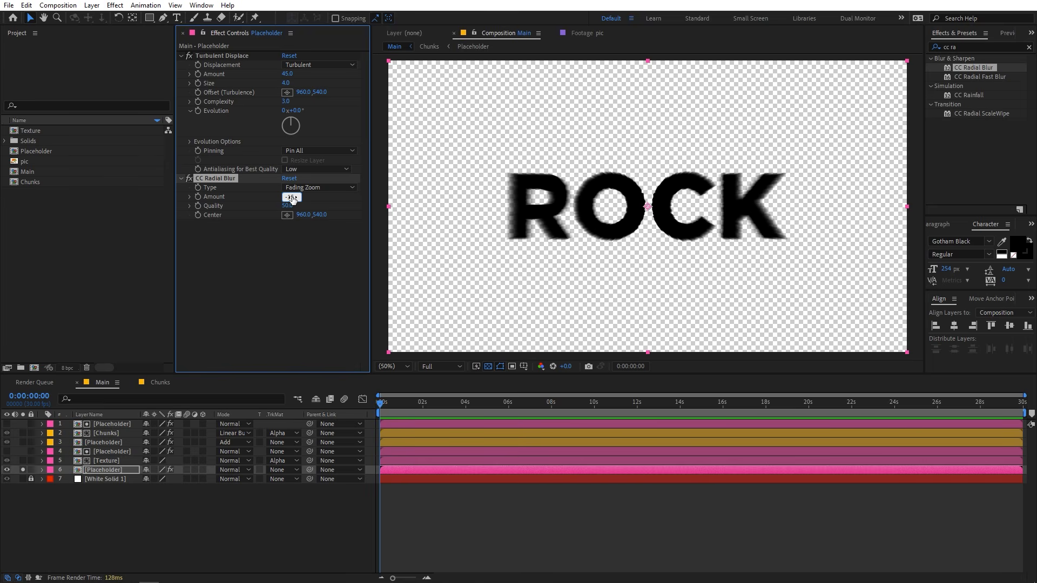
key(Return)
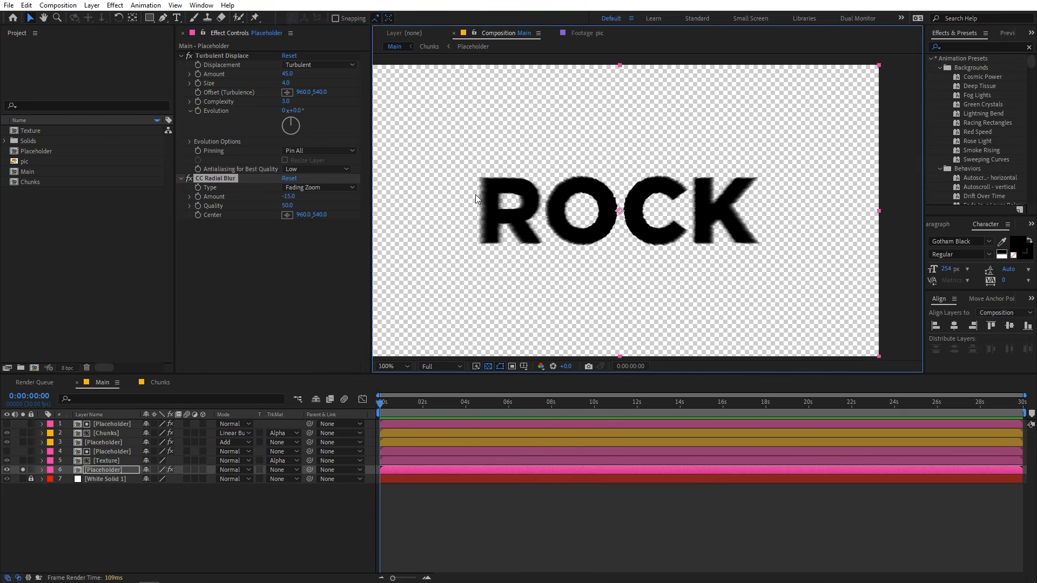
Apply Curves to the blurred Placeholder copy and pull its Alpha channel curve fully into the upper-left corner to harden the edges.
scroll(475, 195, up, 1)
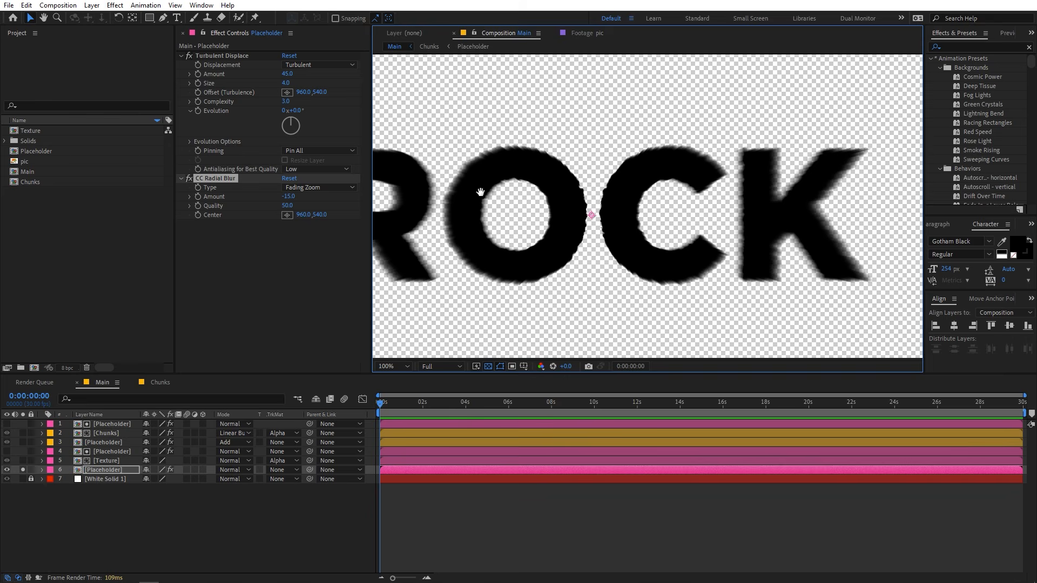
key(space)
drag(449, 147, 480, 166)
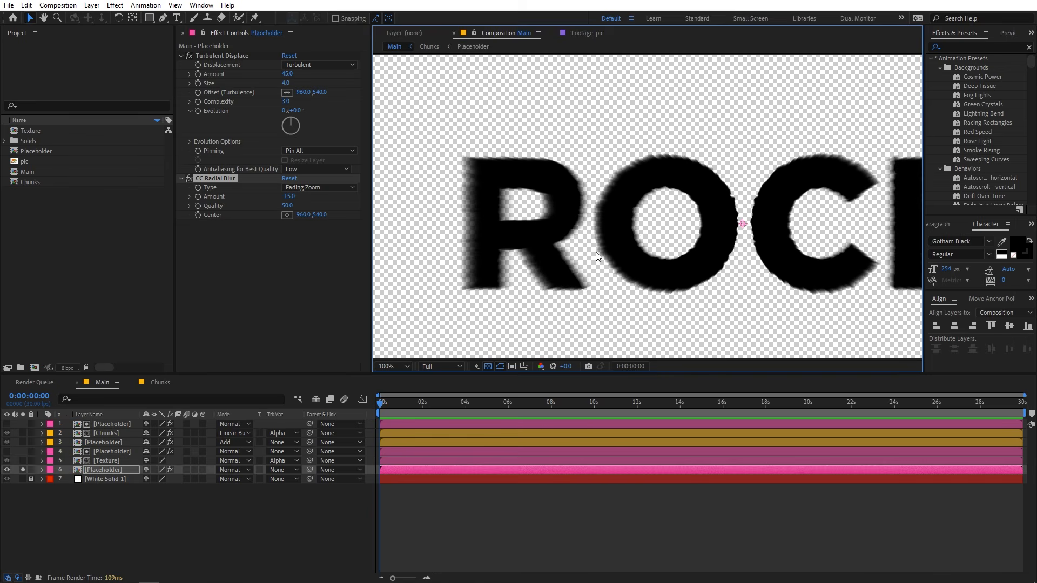
click(971, 49)
text(curve)
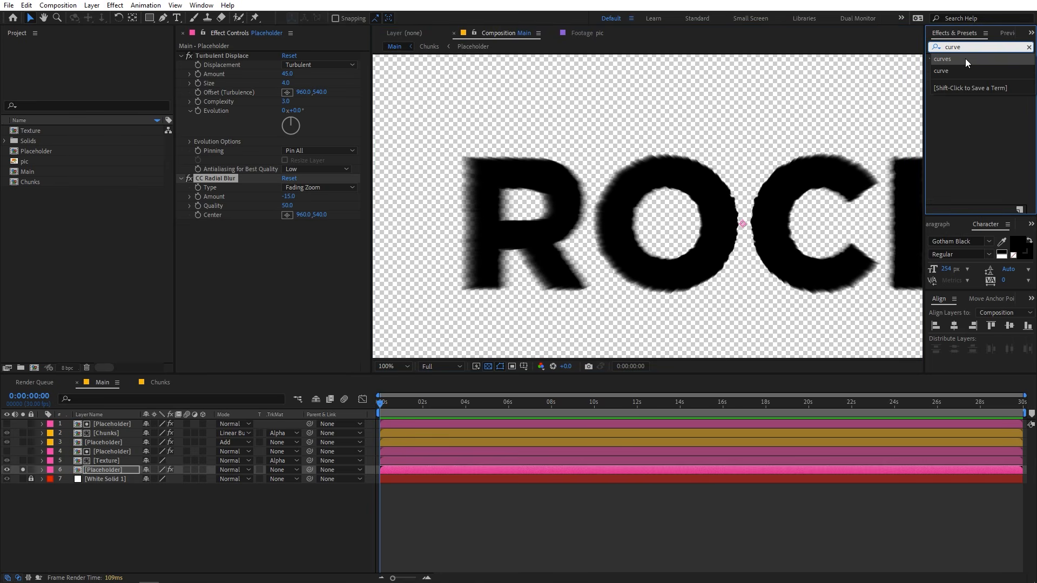
click(965, 59)
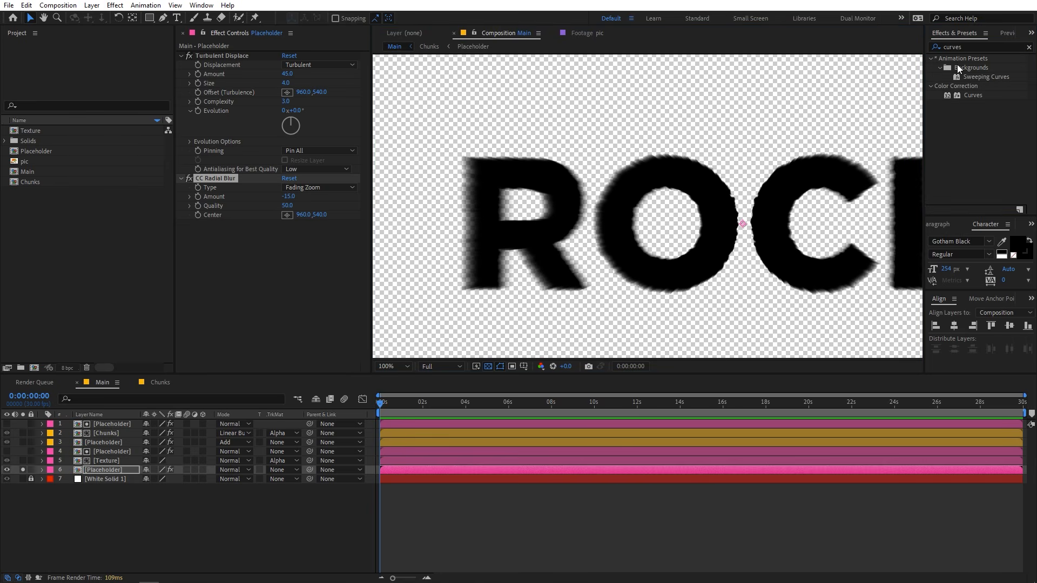
drag(963, 96, 240, 265)
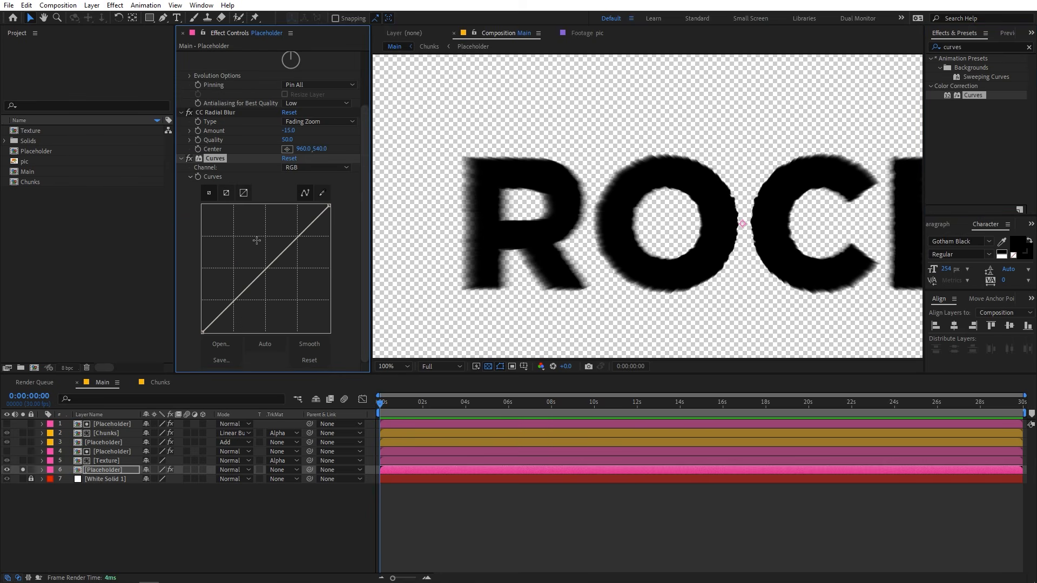
click(300, 167)
click(312, 226)
drag(269, 273, 203, 206)
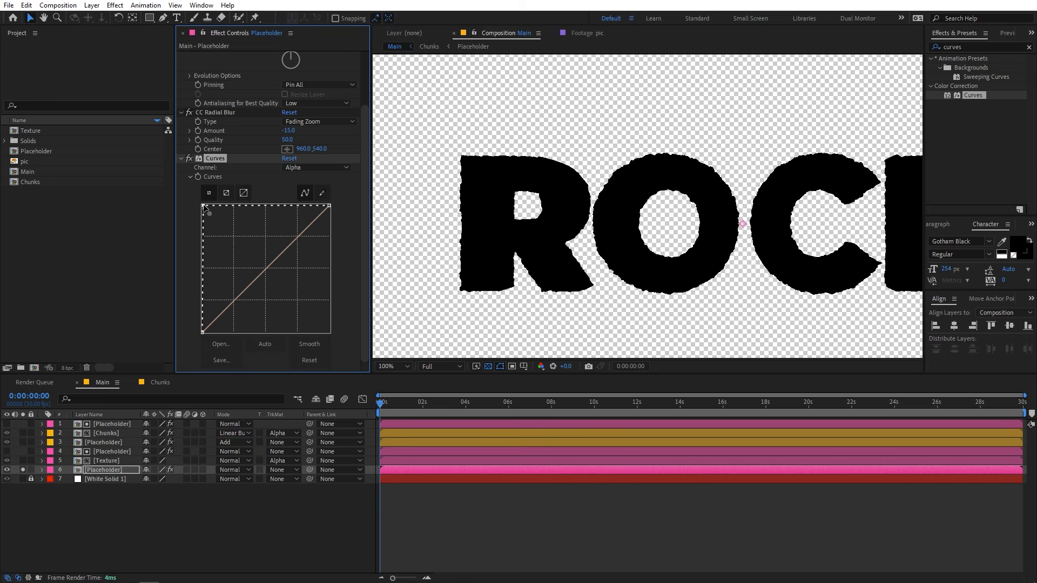
Check the hardened letter edges, turn off solo for the Placeholder copy, and inspect the black depth behind the textured letters.
scroll(648, 206, down, 2)
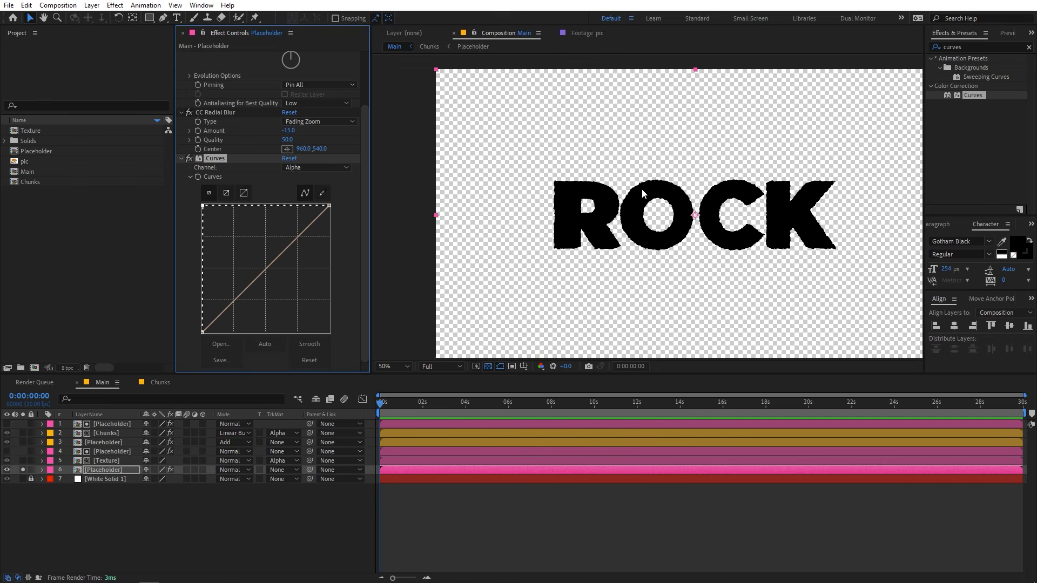
scroll(695, 202, up, 2)
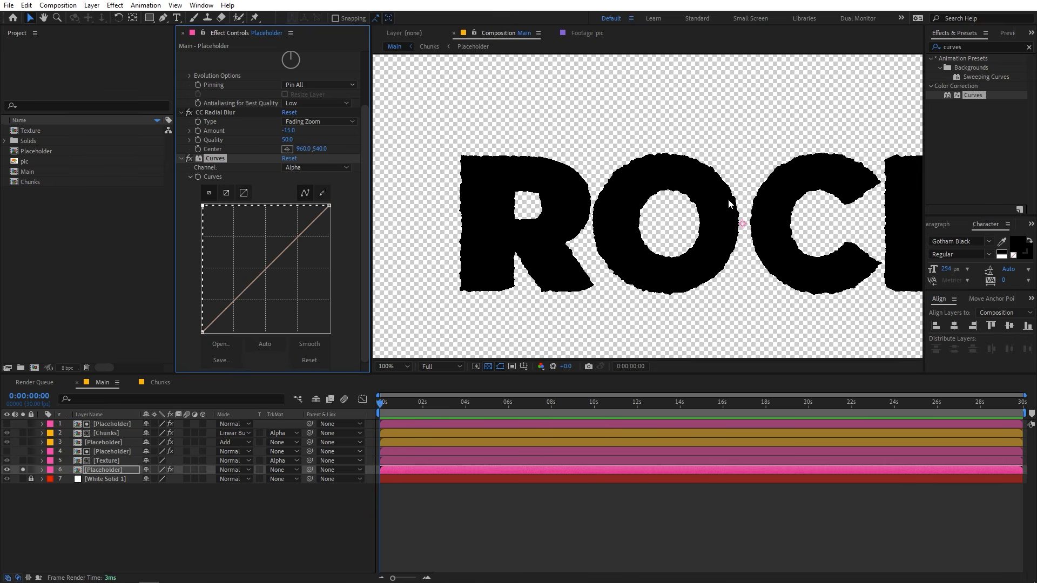
drag(754, 186, 723, 201)
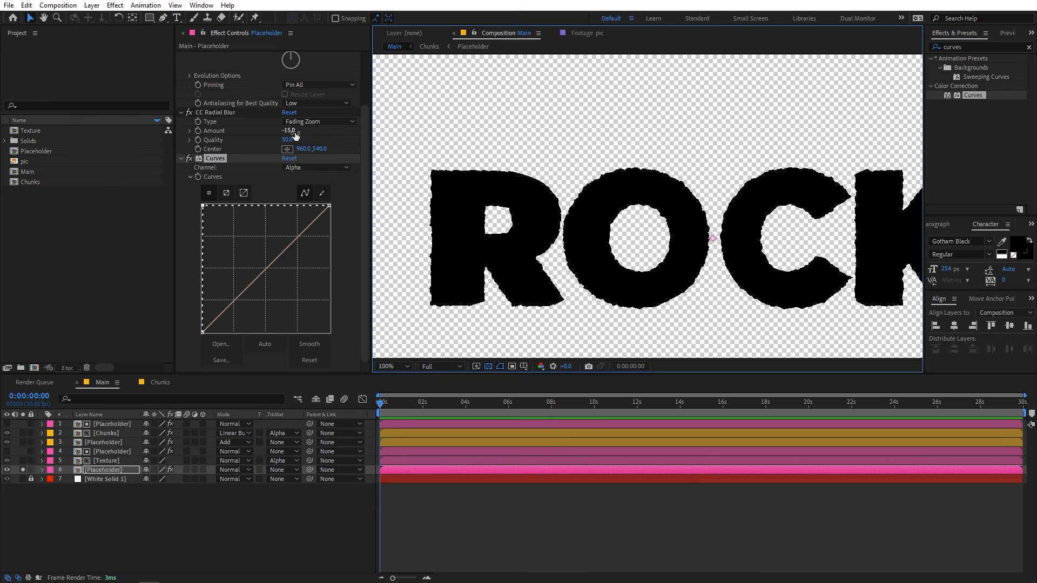
mouse_move(296, 135)
mouse_down()
mouse_move(255, 150)
mouse_move(309, 149)
mouse_up()
click(308, 156)
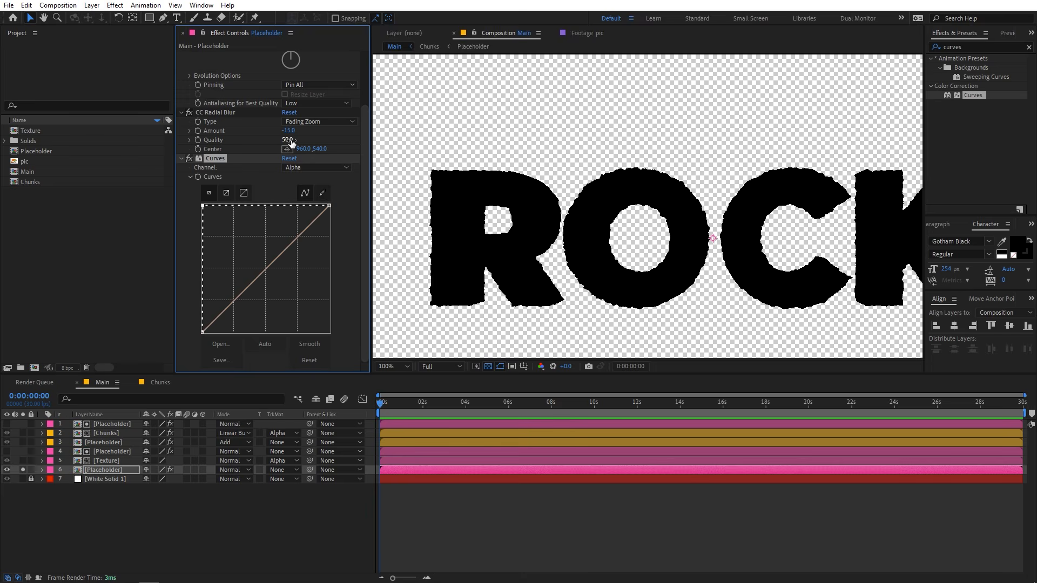
click(22, 470)
click(236, 511)
scroll(741, 190, down, 2)
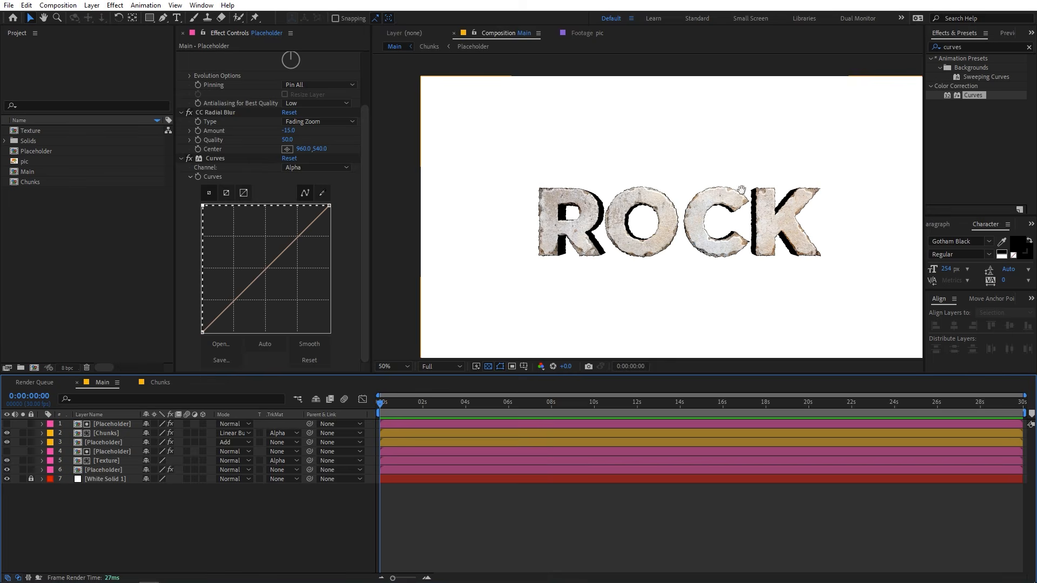
scroll(741, 190, up, 4)
drag(736, 198, 536, 192)
drag(477, 223, 508, 222)
Try a CC Radial Blur Amount of -37 for deeper letters, and undo the change.
drag(299, 134, 343, 156)
scroll(667, 176, down, 4)
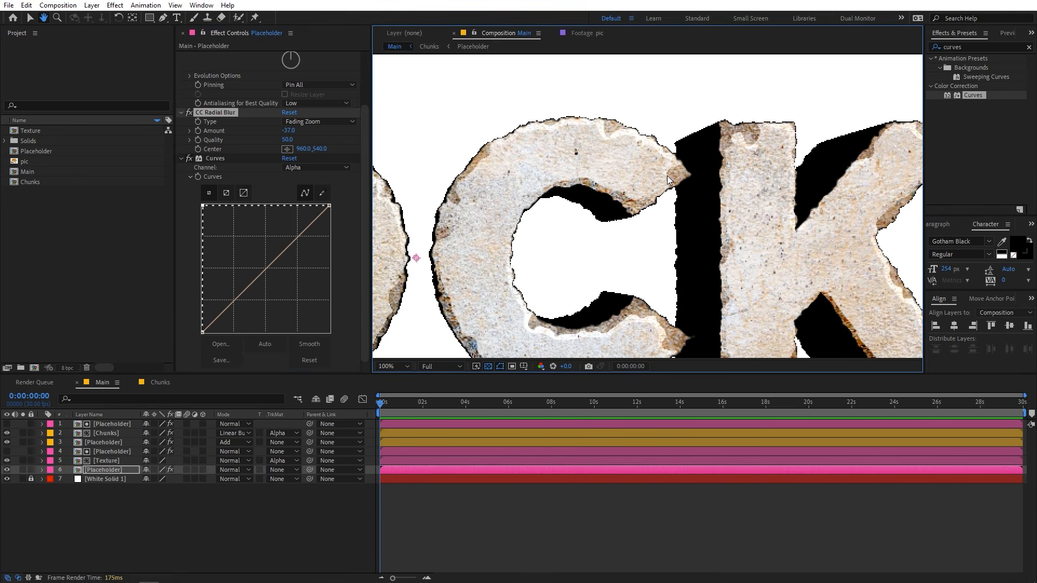
key(ctrl+z)
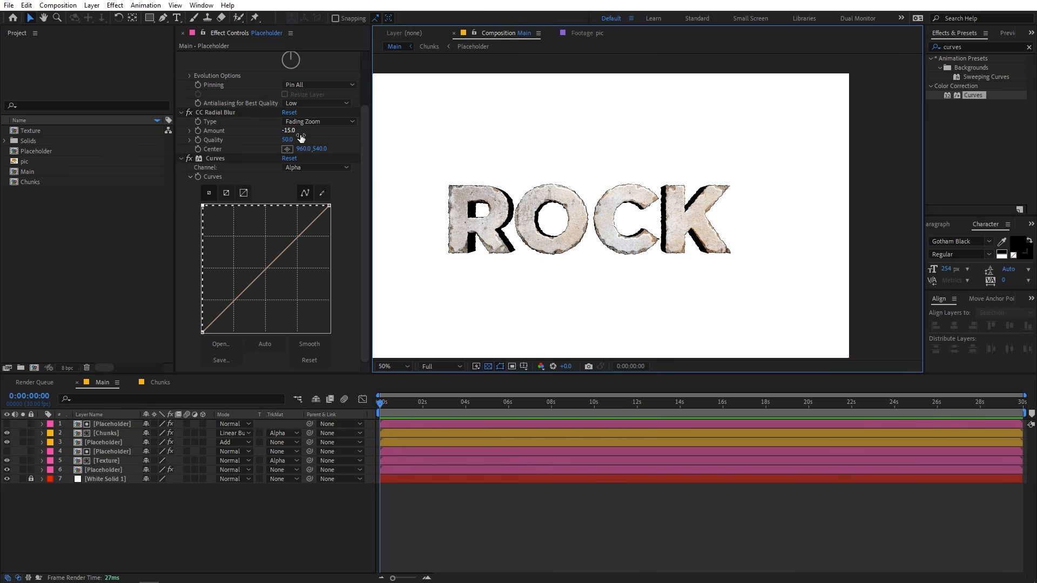
Set the CC Radial Blur Amount of the Placeholder copy to -18.
drag(583, 193, 616, 194)
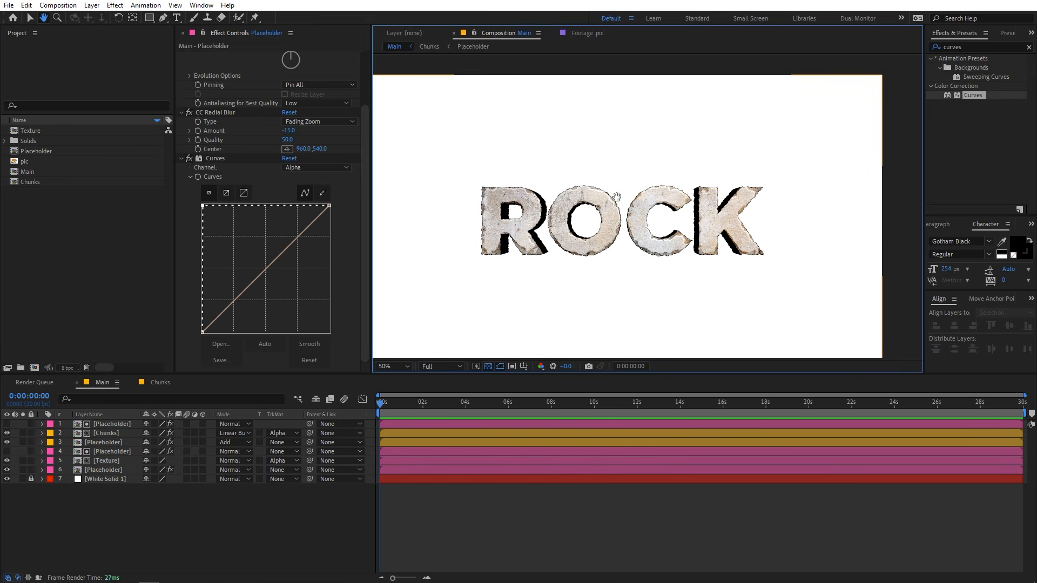
click(294, 133)
text(-18)
key(Return)
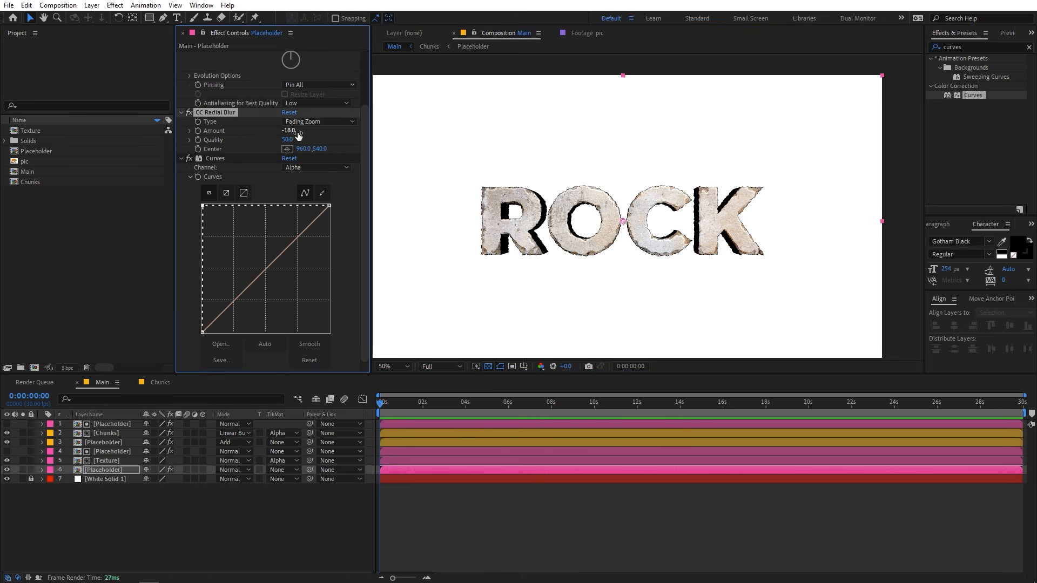
click(501, 539)
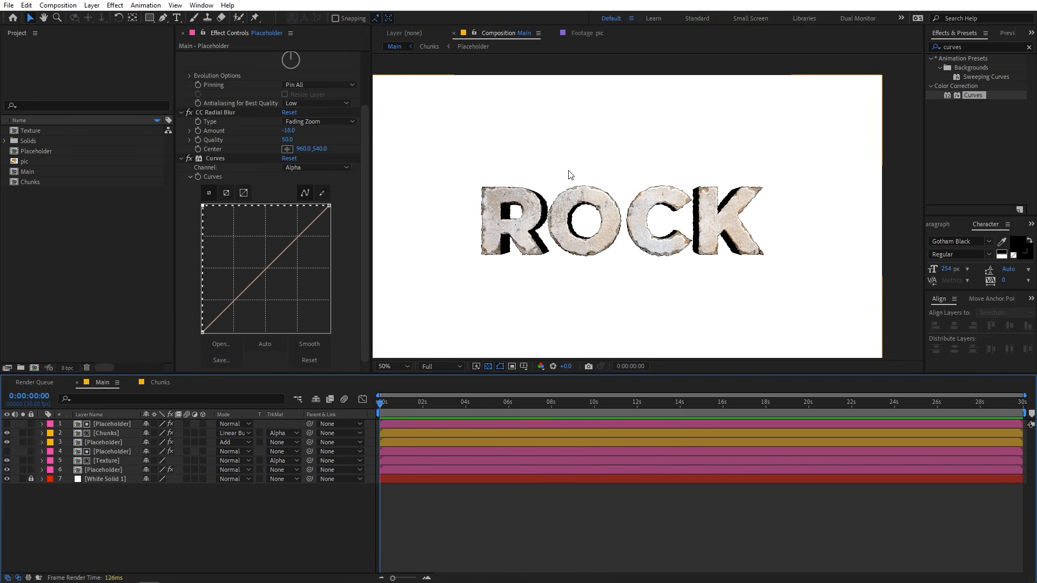
Rename the blurred Placeholder copy above White Solid 1 as 3D Depth.
scroll(614, 203, up, 2)
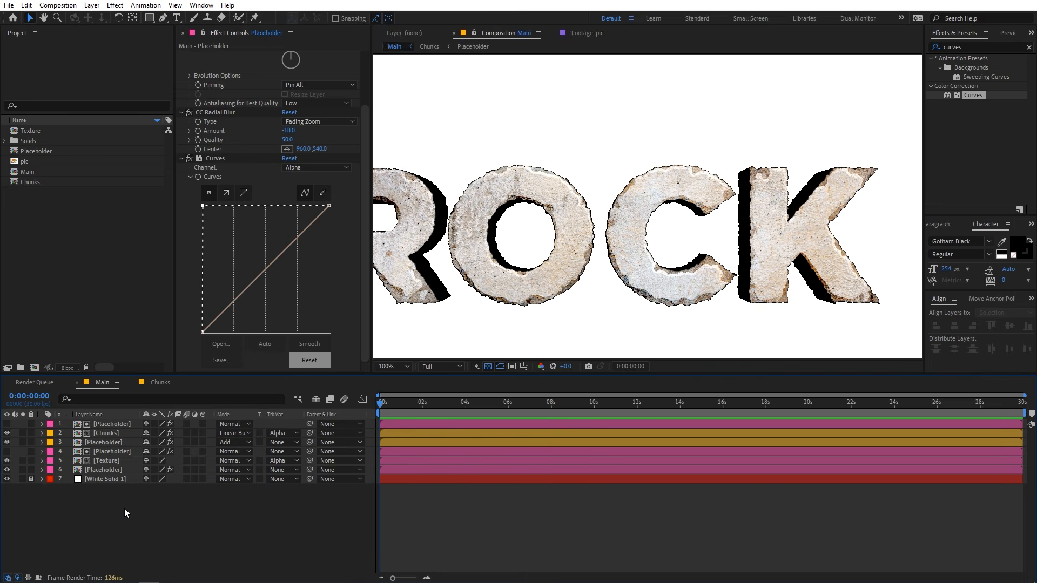
click(101, 470)
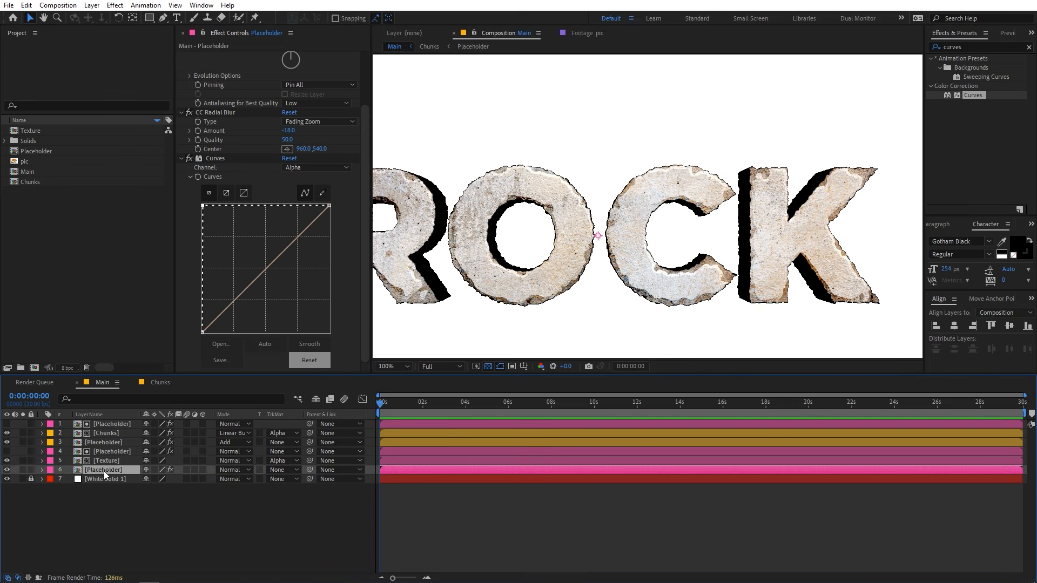
key(Return)
text(3D Depth)
key(Return)
Add the Texture composition directly below 3D Depth and set its track matte to Alpha Matte "3D Depth".
click(97, 202)
drag(31, 133, 83, 472)
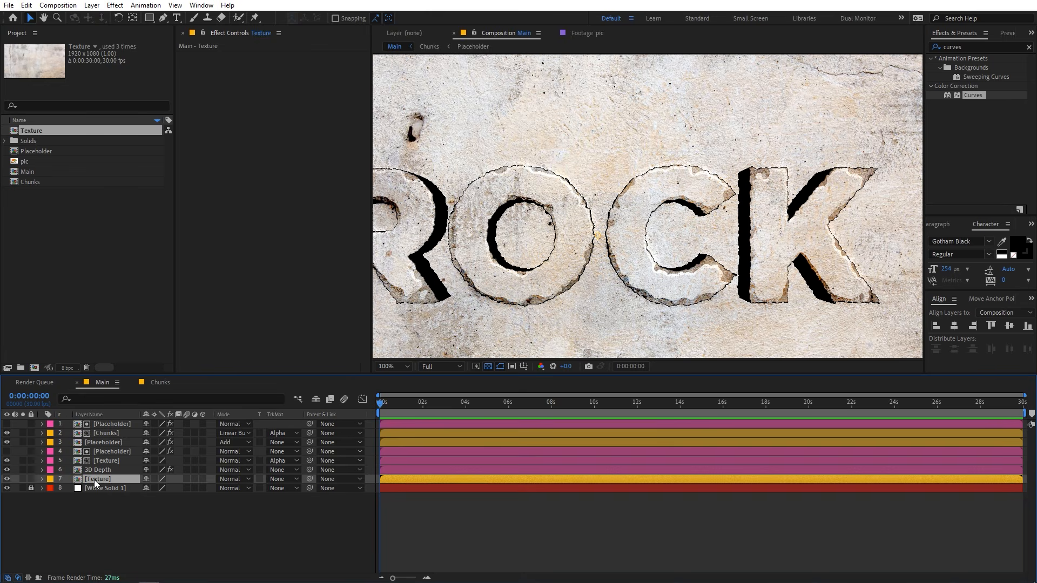
click(289, 480)
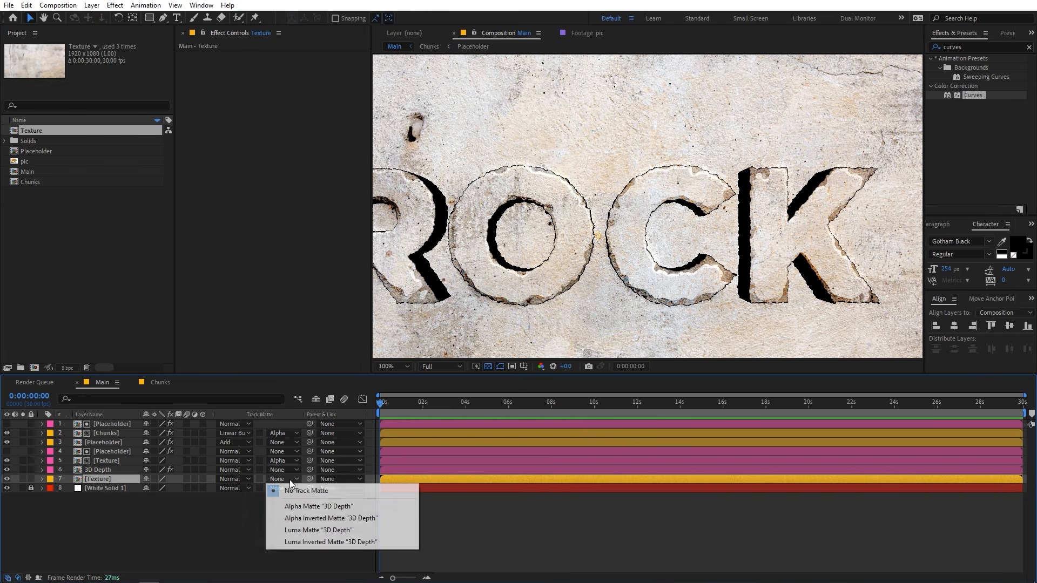
click(306, 506)
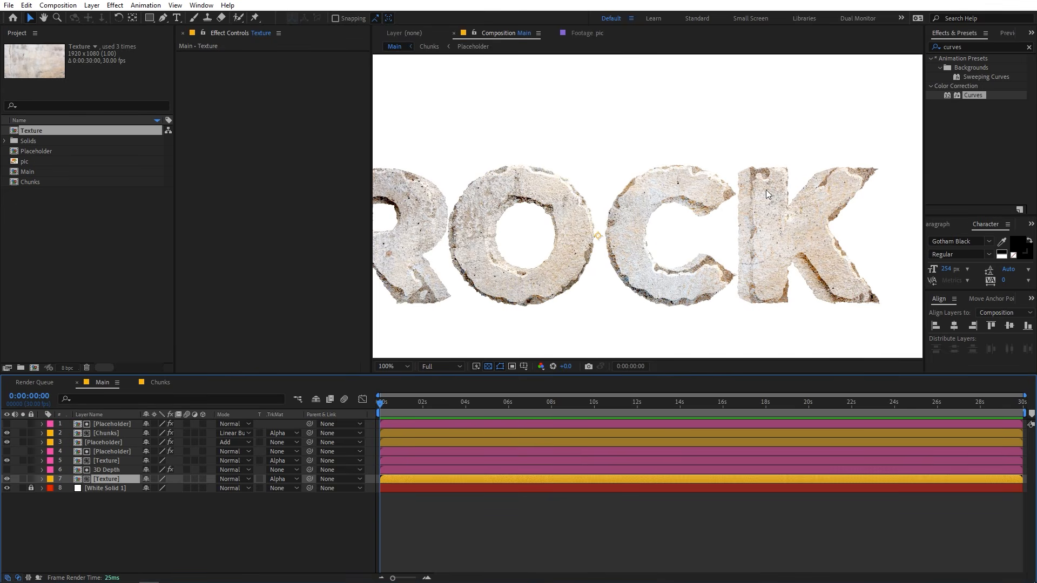
Give the 3D Depth layer and the Texture layer directly below it the same cyan label color.
key(period)
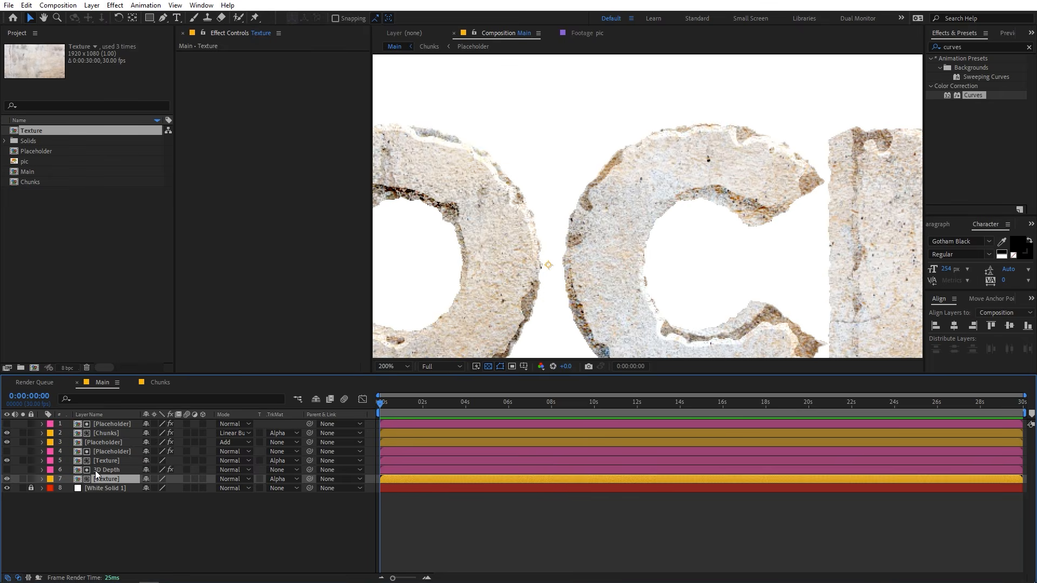
shift+click(113, 470)
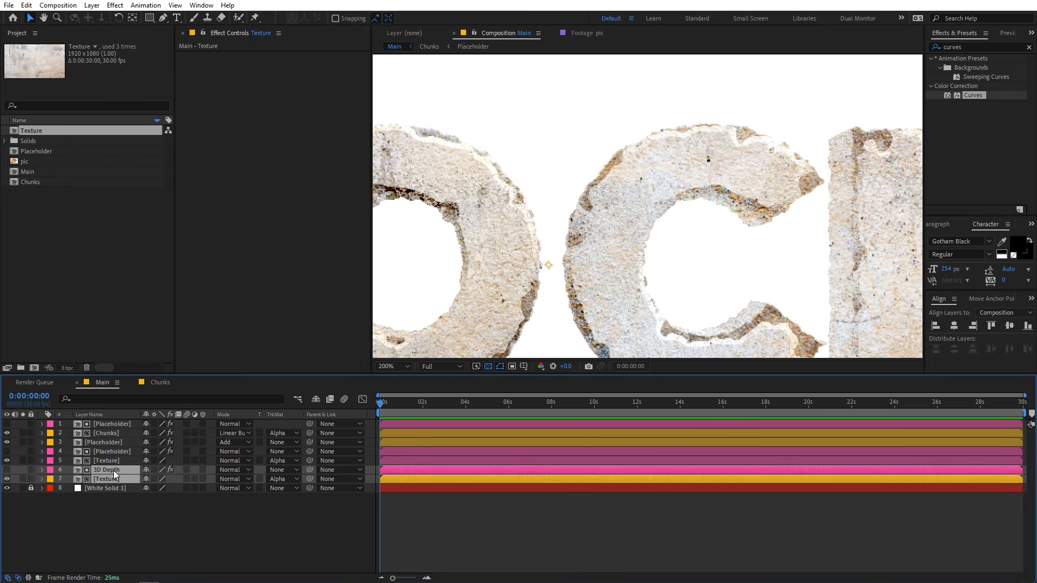
click(55, 476)
click(80, 369)
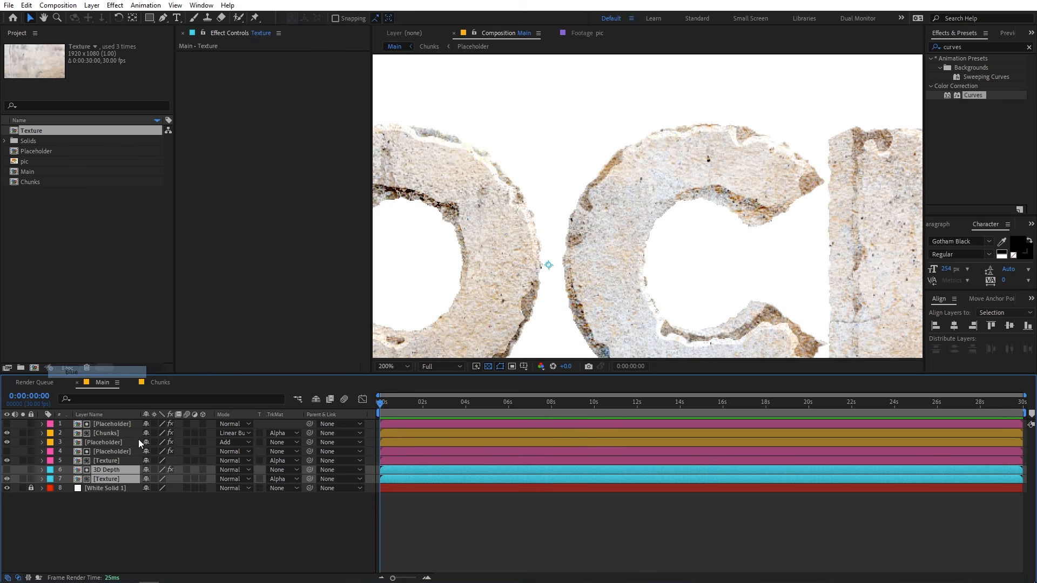
click(242, 535)
Add a Bevel and Emboss layer style to the Texture layer below 3D Depth.
scroll(561, 239, down, 2)
scroll(561, 238, up, 1)
key(space)
drag(525, 229, 595, 225)
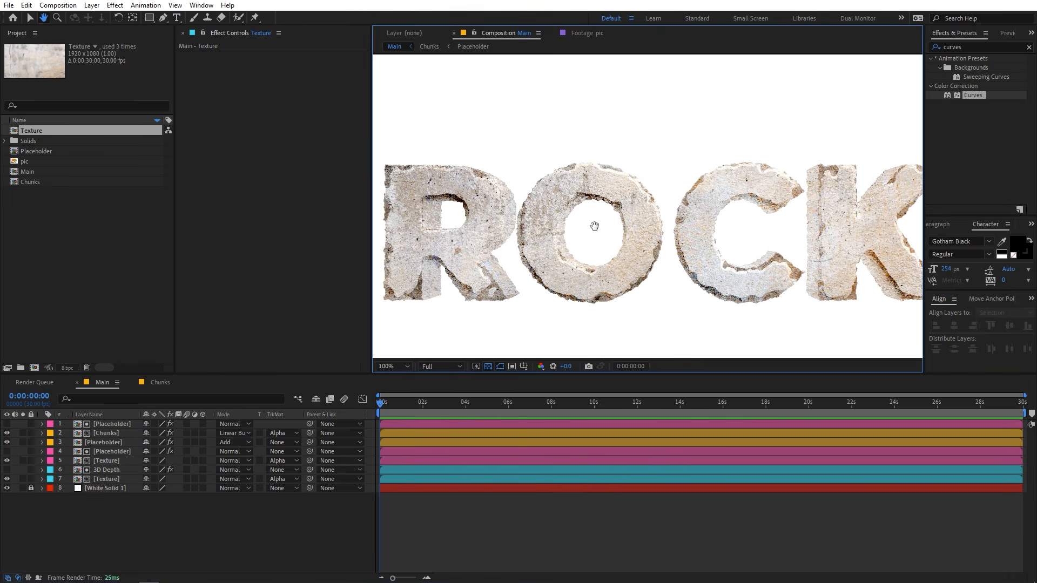
click(95, 479)
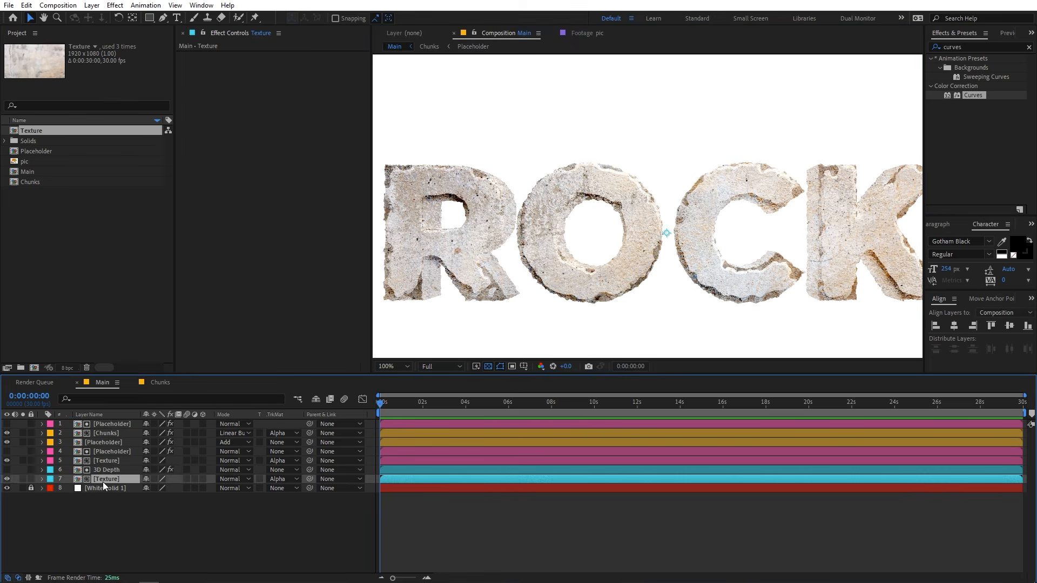
right_click(104, 483)
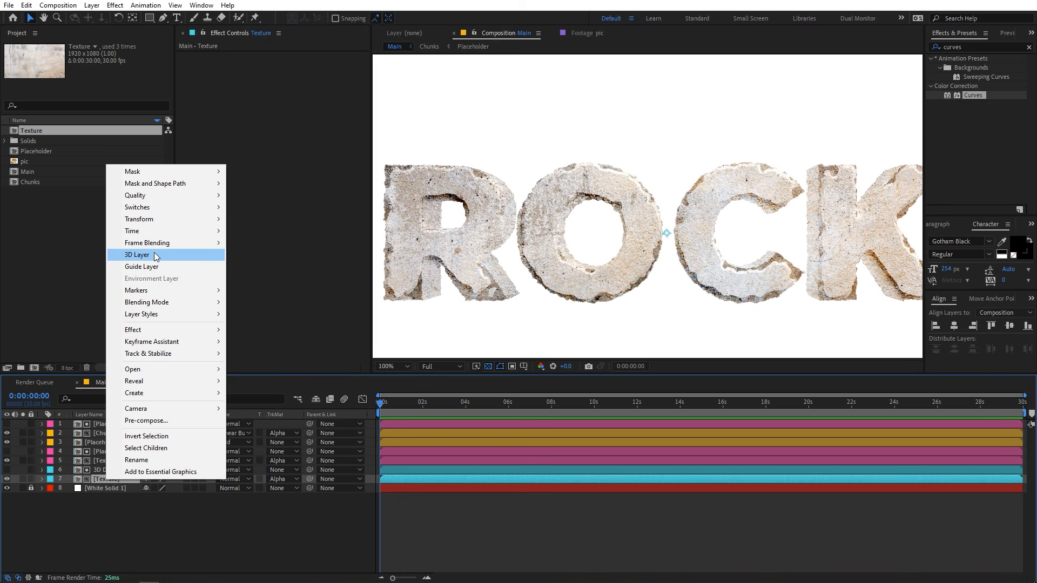
mouse_move(151, 315)
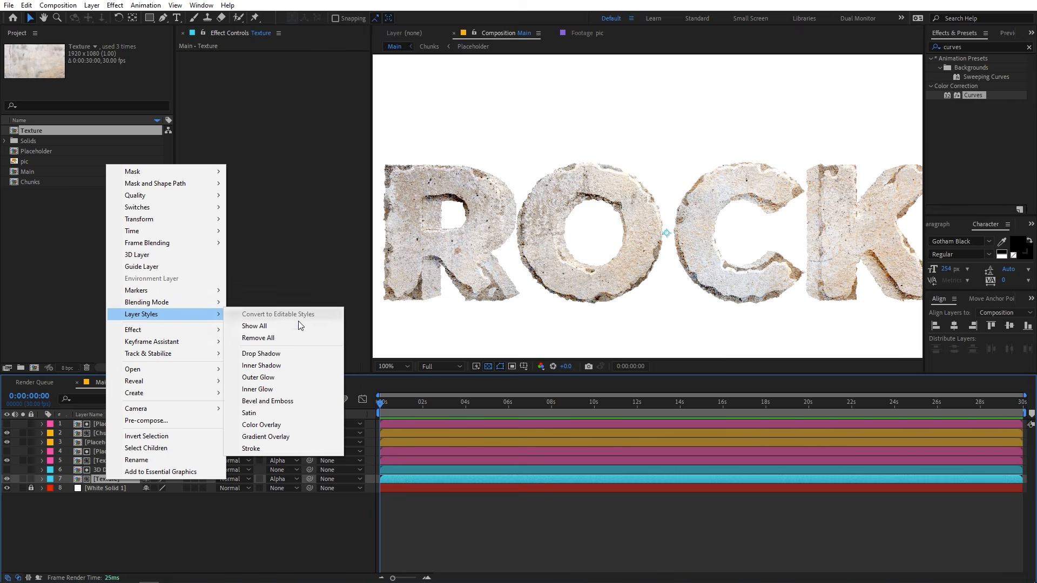
click(260, 402)
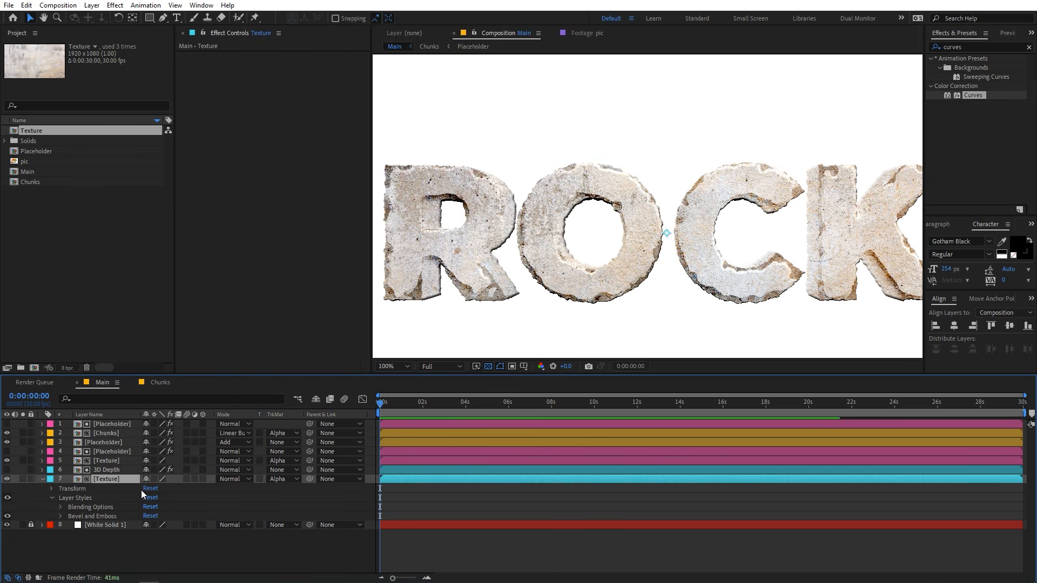
Set the Bevel and Emboss Size of the Texture layer below 3D Depth to 70.
click(60, 517)
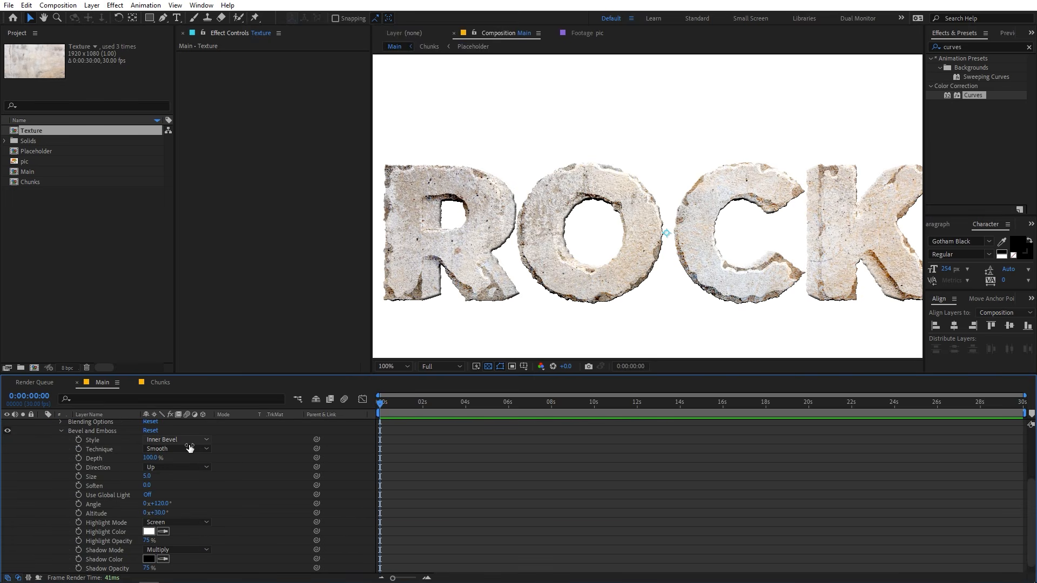
click(150, 458)
key(Return)
click(153, 478)
text(70)
key(Return)
Try a different Bevel and Emboss Angle on the depth texture, and undo the change.
scroll(171, 500, down, 1)
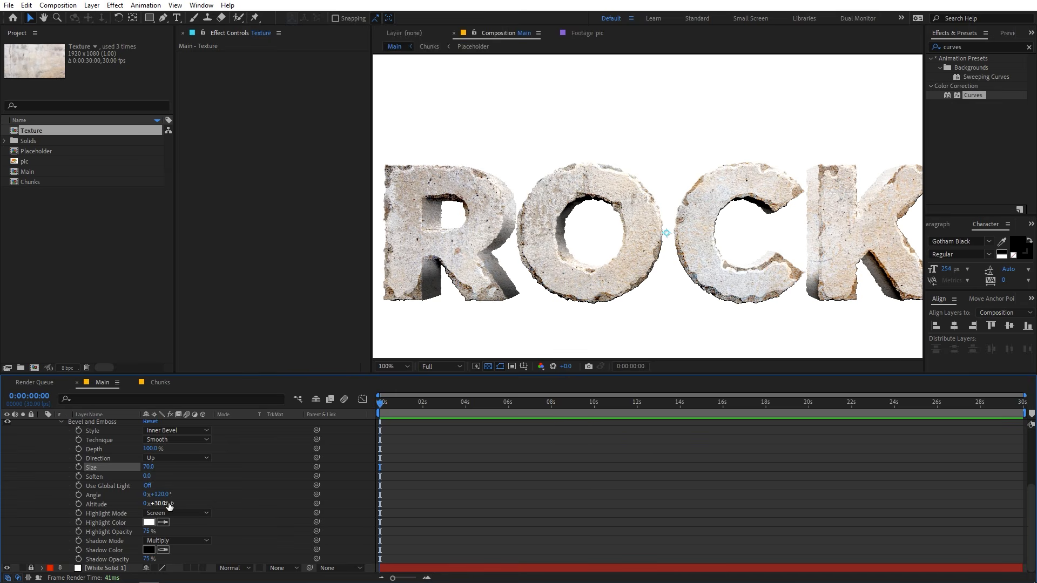
drag(161, 495, 214, 489)
key(ctrl+z)
Set the depth texture's bevel Highlight Opacity to 20% and its Highlight Mode to Color Dodge.
click(146, 533)
text(20)
key(Return)
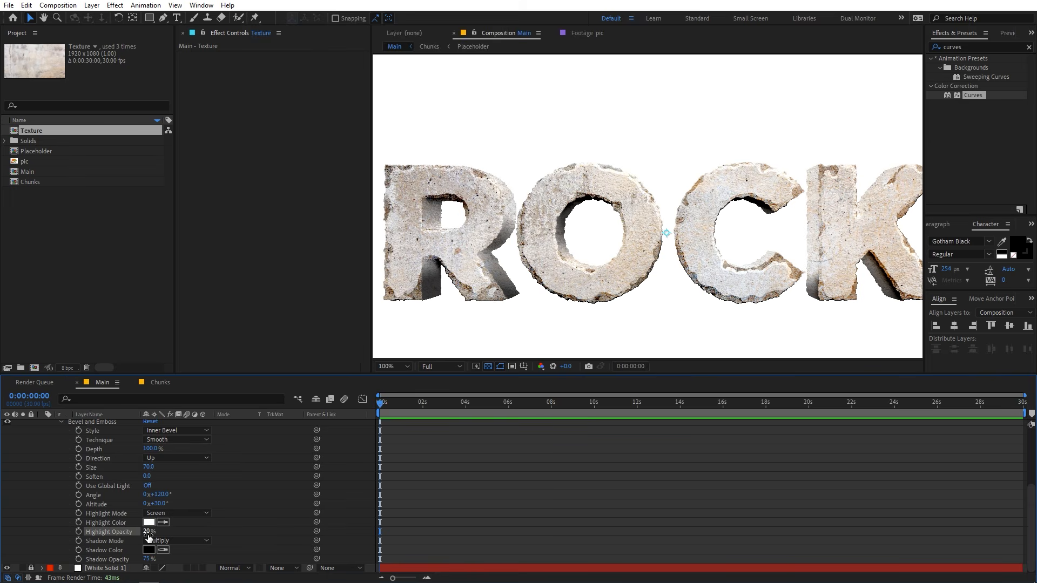
click(167, 514)
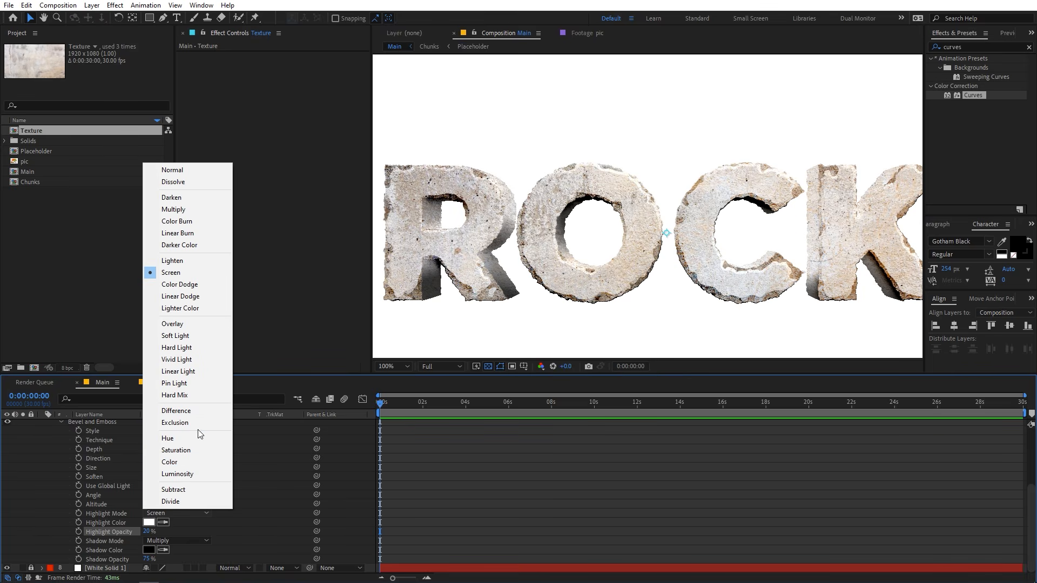
click(180, 285)
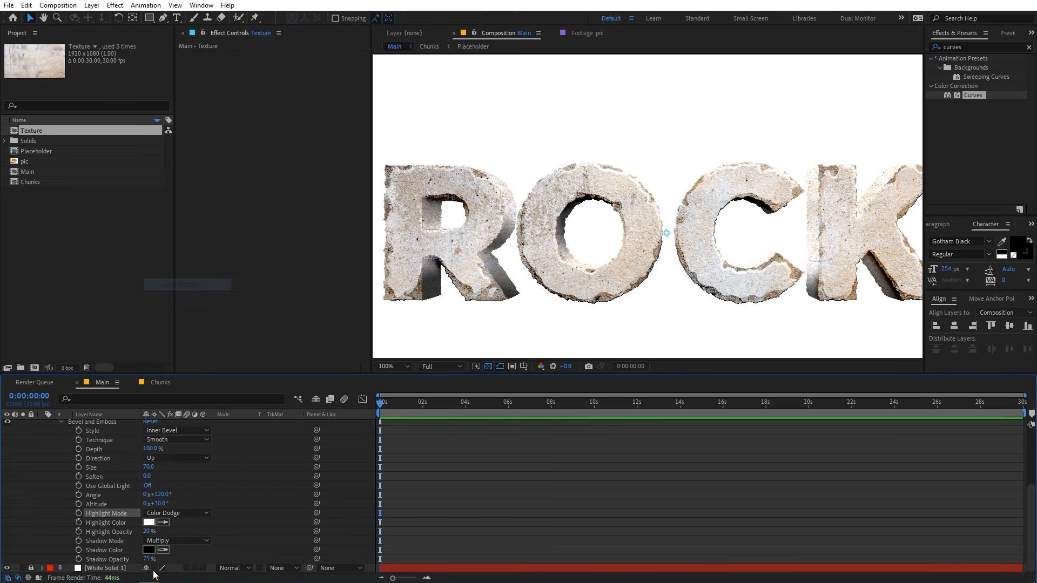
Set the depth texture's bevel Shadow Opacity to 60% and its Shadow Mode to Color Burn.
click(149, 561)
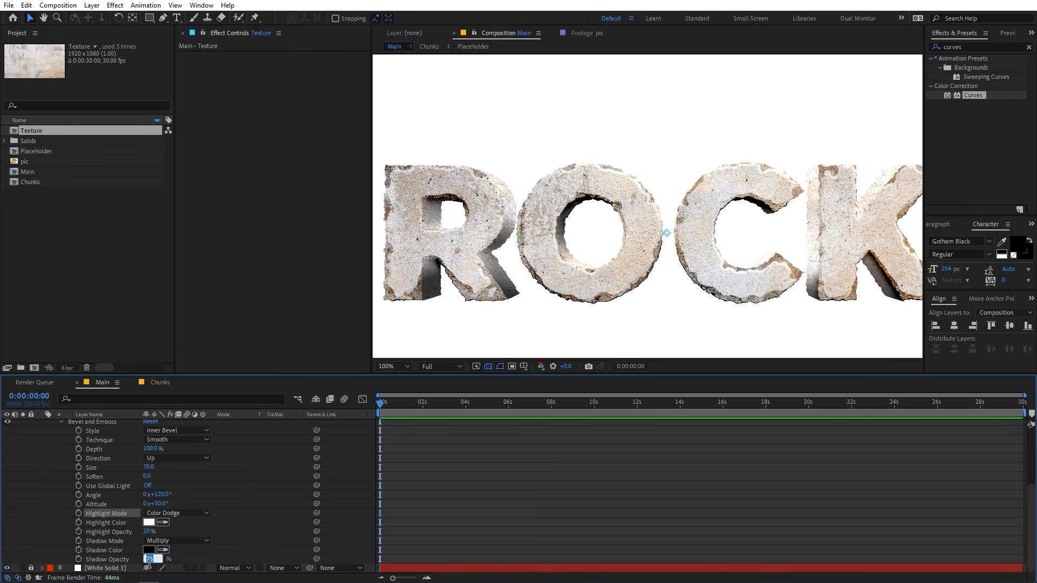
key(Return)
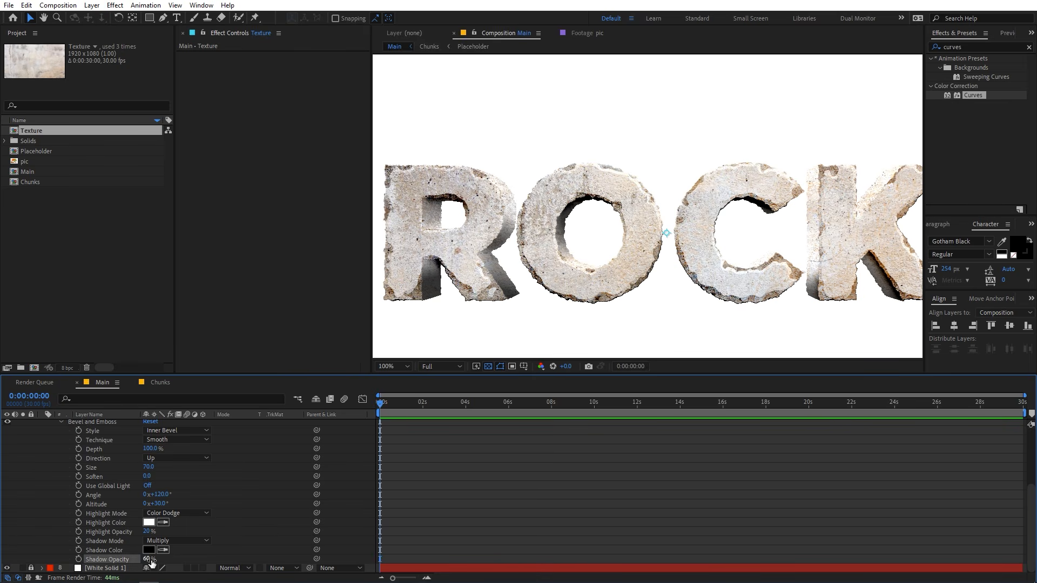
click(192, 540)
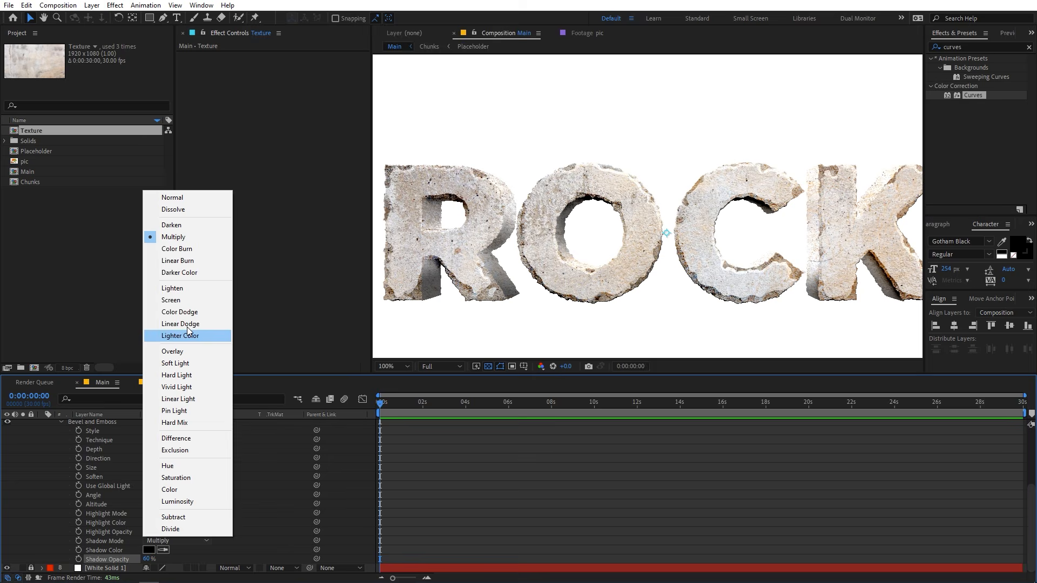
click(177, 249)
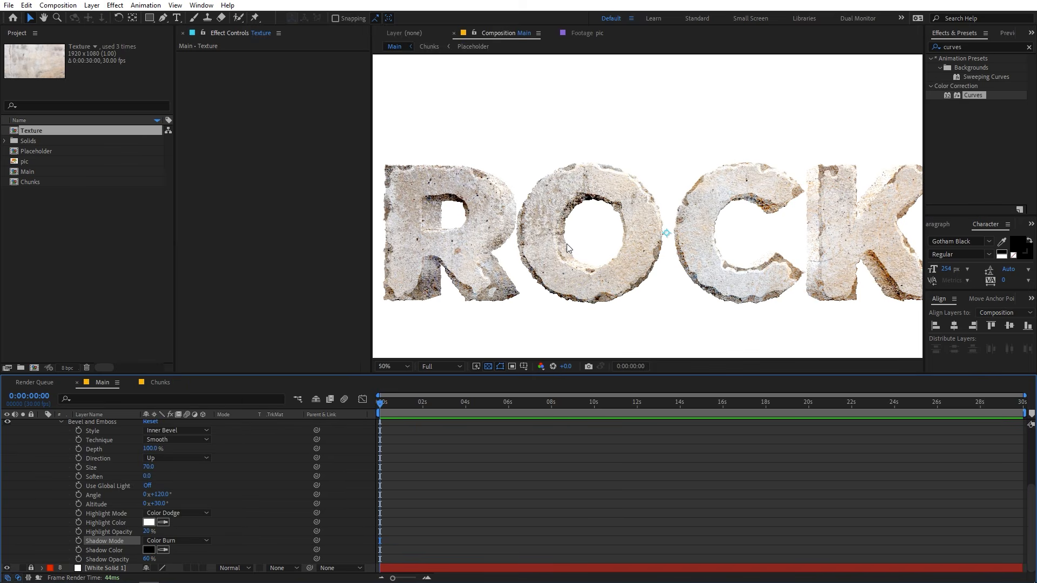
Scale the Texture layer below 3D Depth to 116.5% and shift it up and slightly right in the composition.
scroll(567, 244, down, 3)
scroll(704, 256, up, 3)
drag(769, 231, 645, 224)
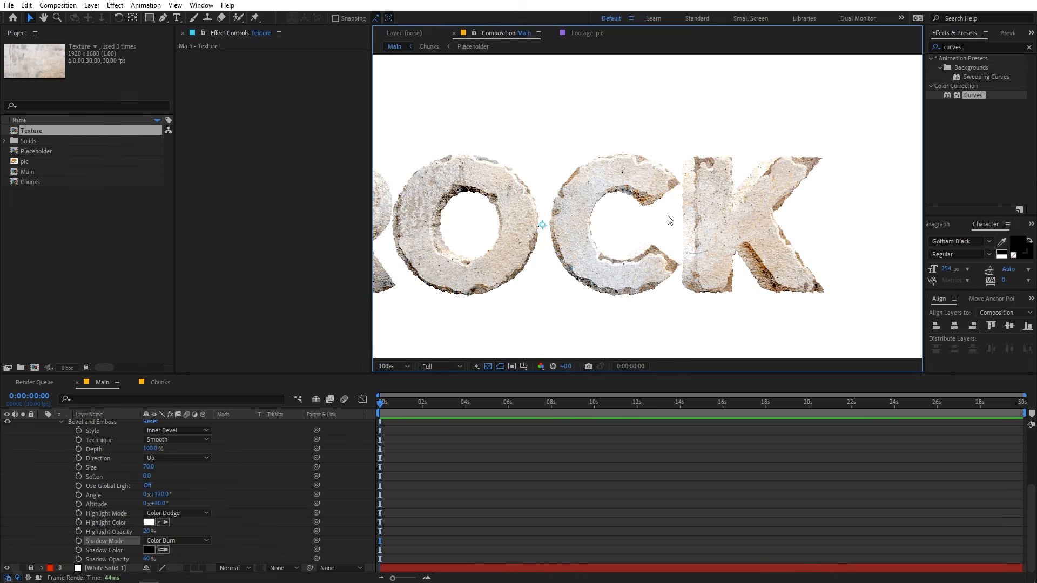
scroll(670, 220, down, 1)
scroll(159, 475, up, 3)
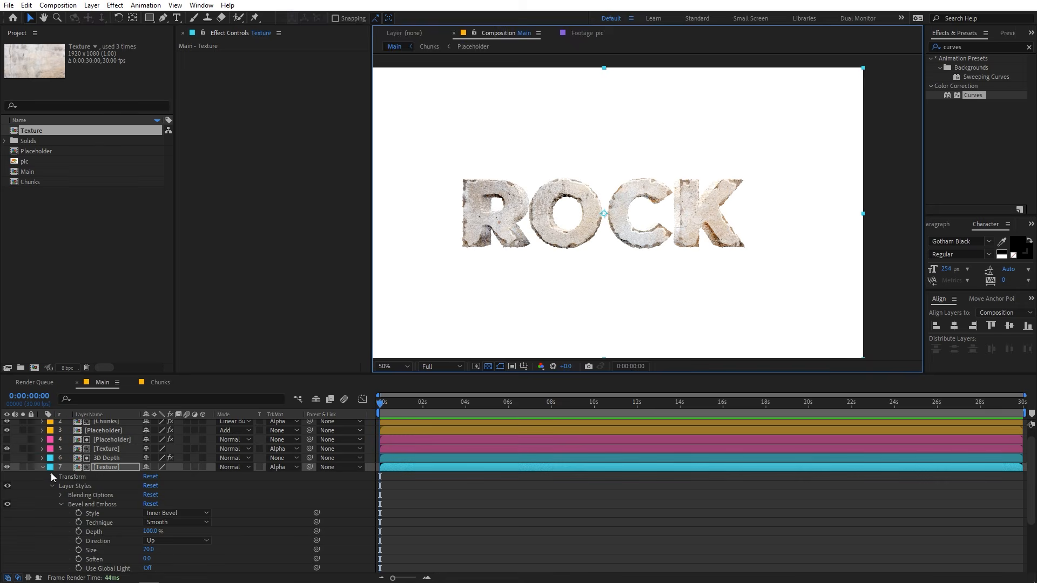
click(43, 468)
key(s)
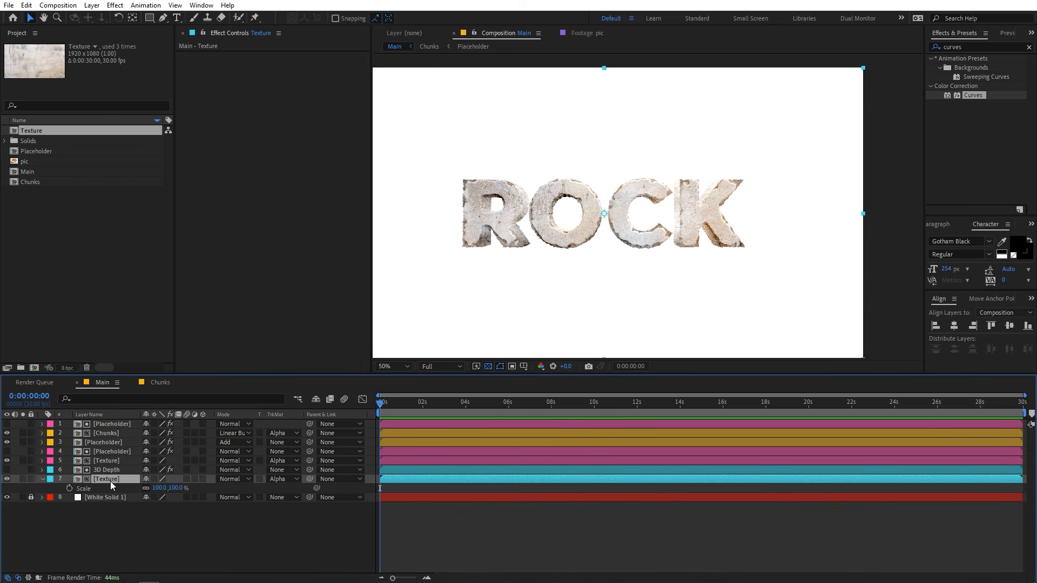
drag(161, 492, 605, 387)
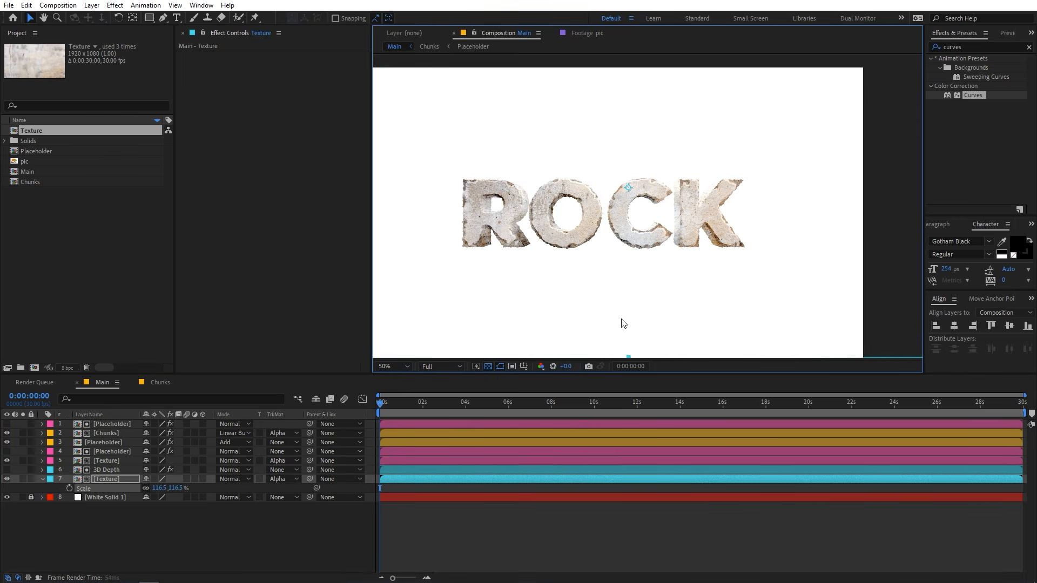
scroll(718, 213, up, 2)
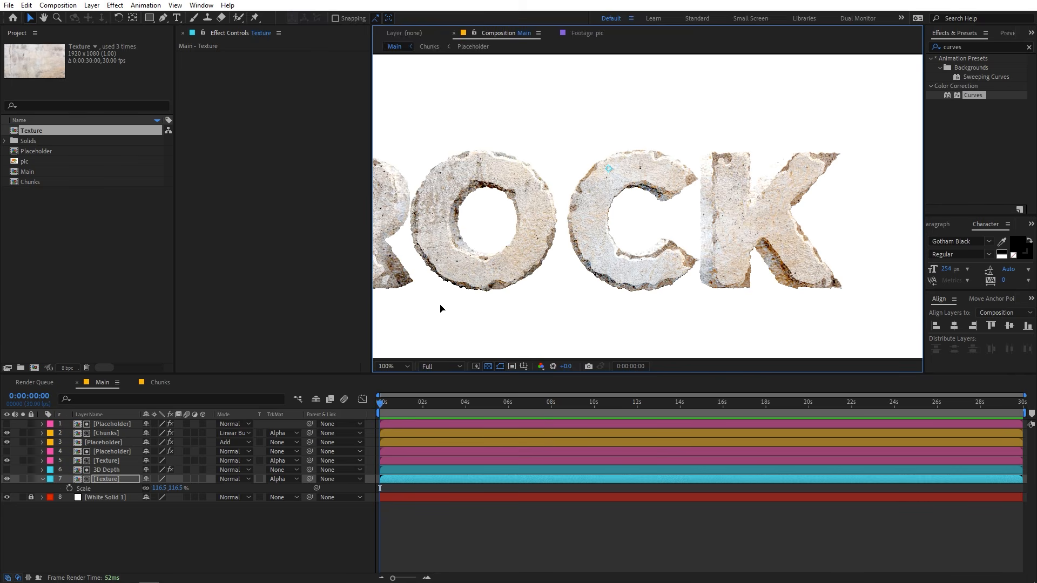
scroll(708, 192, down, 2)
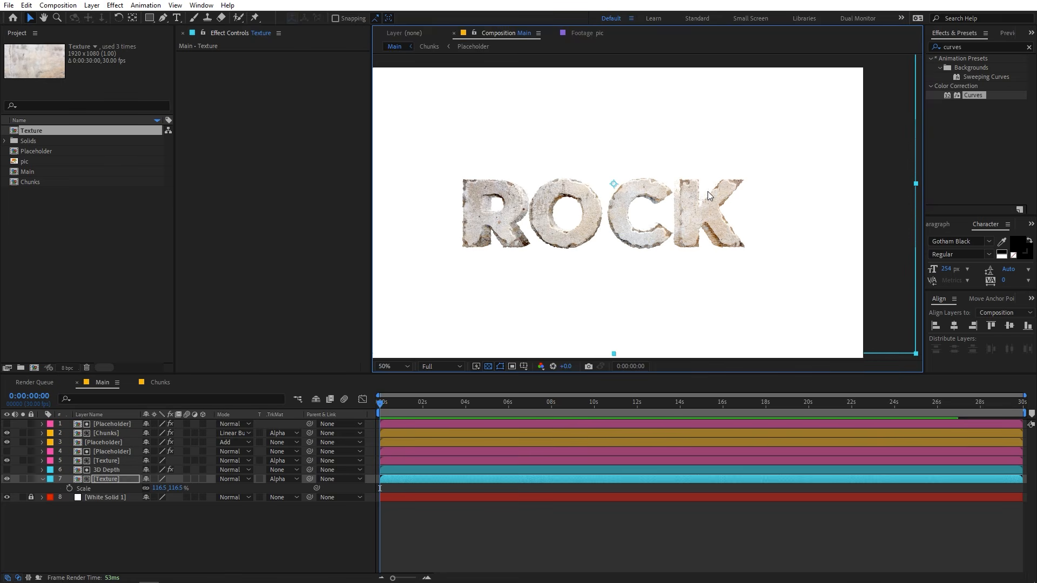
Apply Curves to the Texture layer below 3D Depth and lower the upper part of the RGB curve to darken the depth.
click(95, 479)
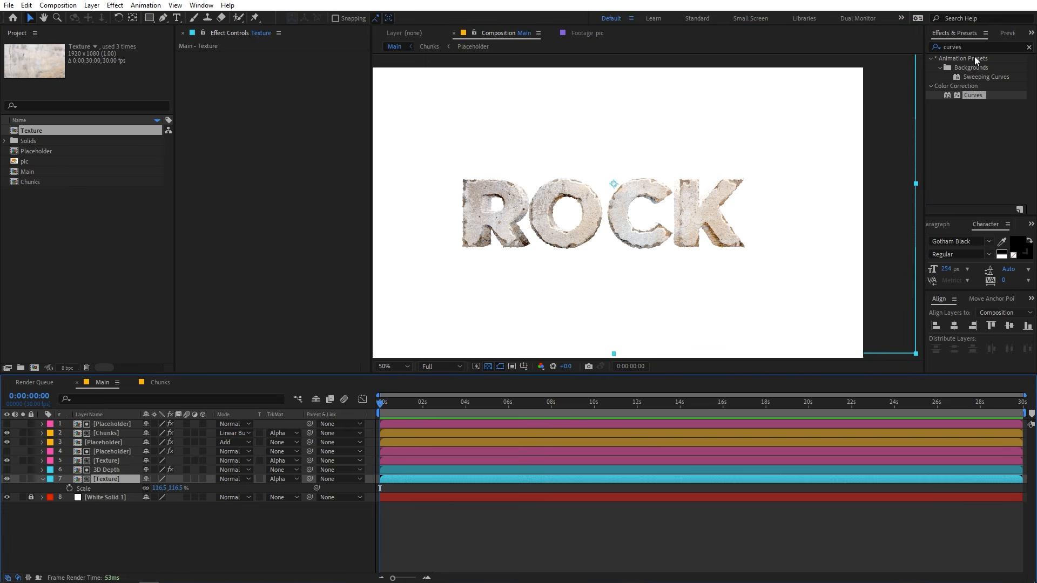
drag(973, 96, 109, 476)
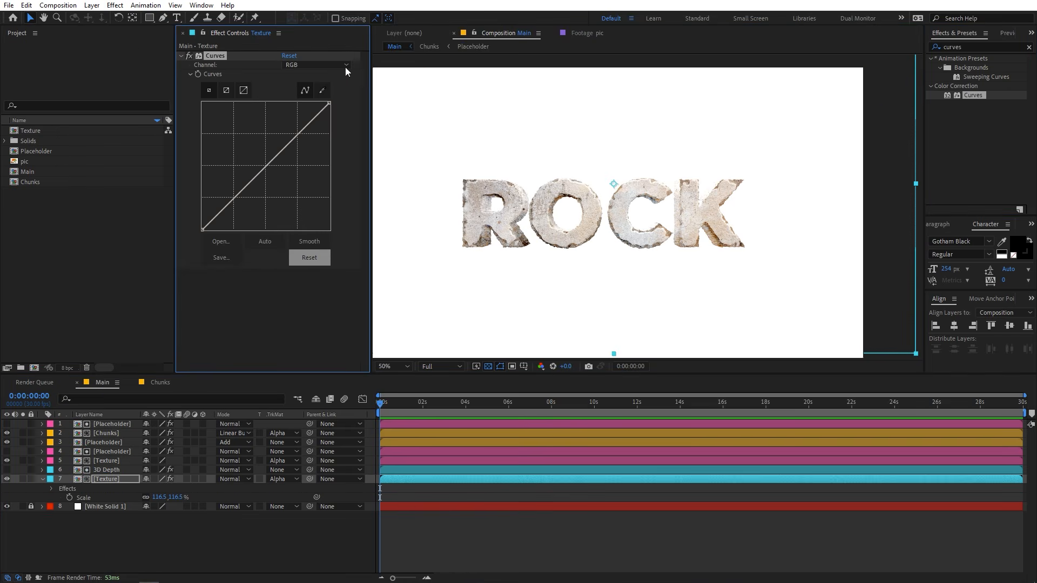
drag(299, 133, 302, 145)
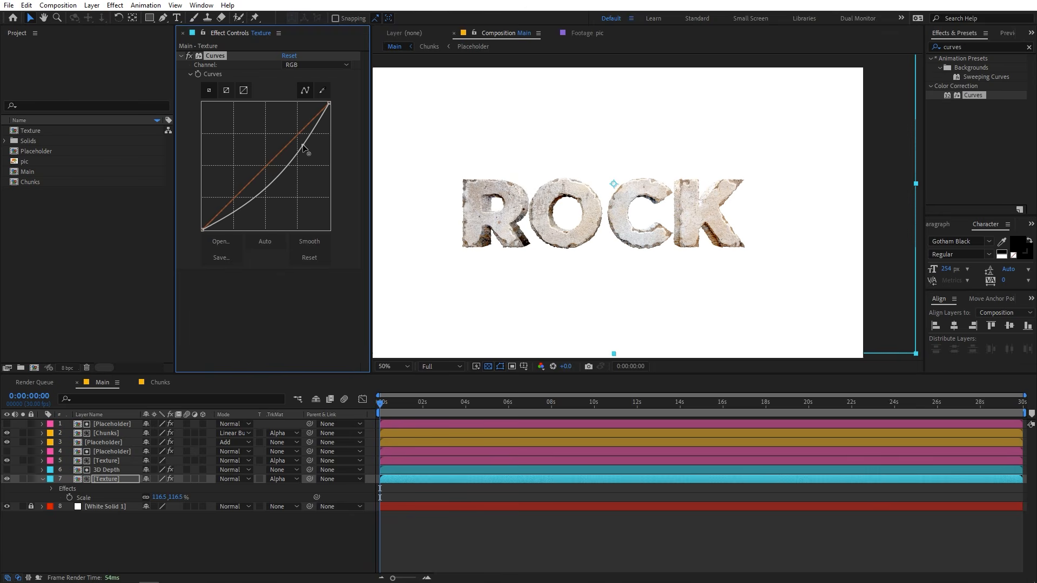
key(u)
key(F2)
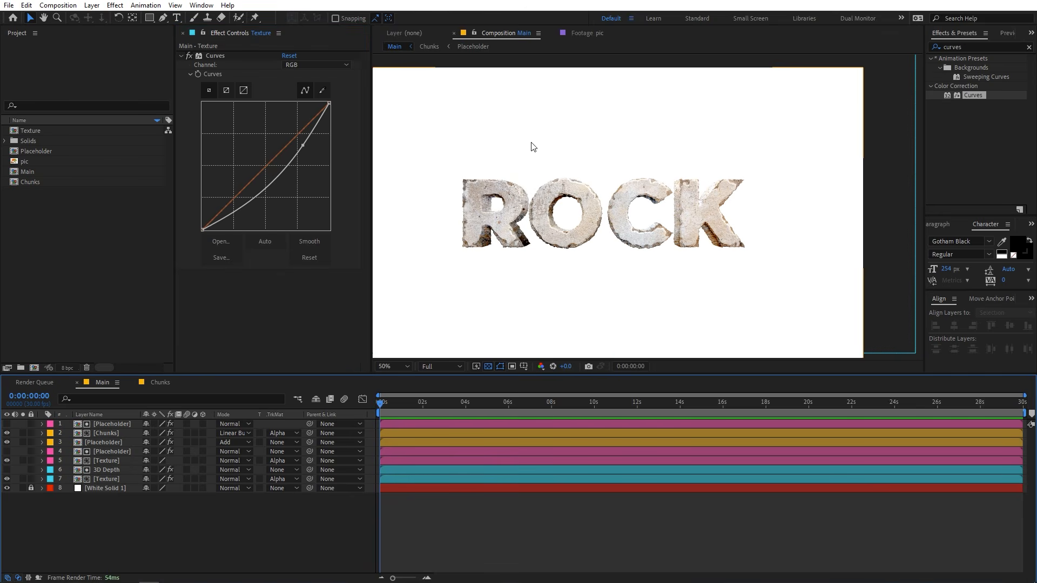
Add the Texture composition directly above White Solid 1 as background and brighten it with Curves by raising the RGB curve.
drag(25, 130, 82, 486)
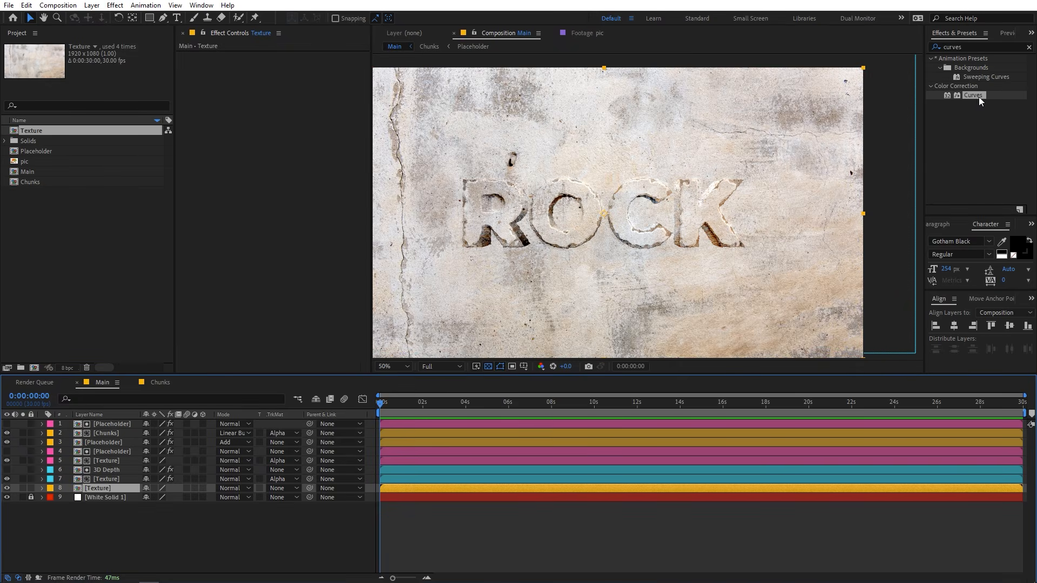
drag(978, 96, 98, 489)
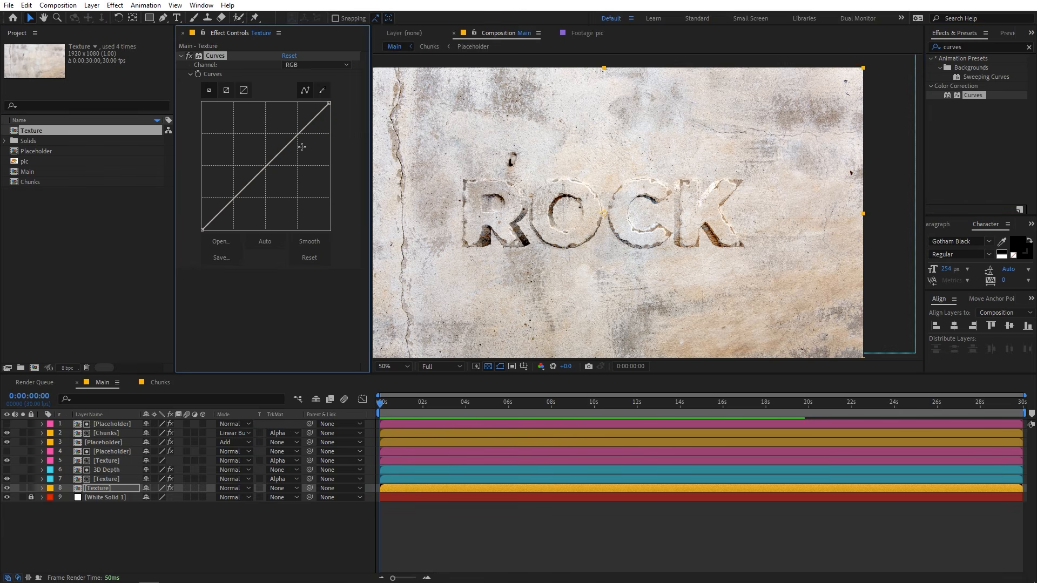
drag(294, 139, 288, 134)
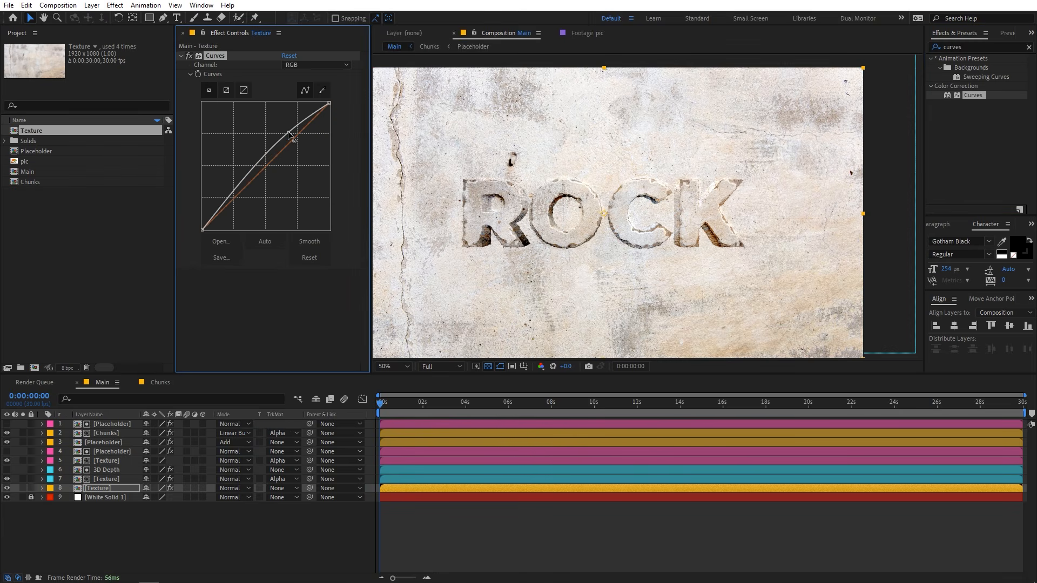
drag(288, 133, 287, 131)
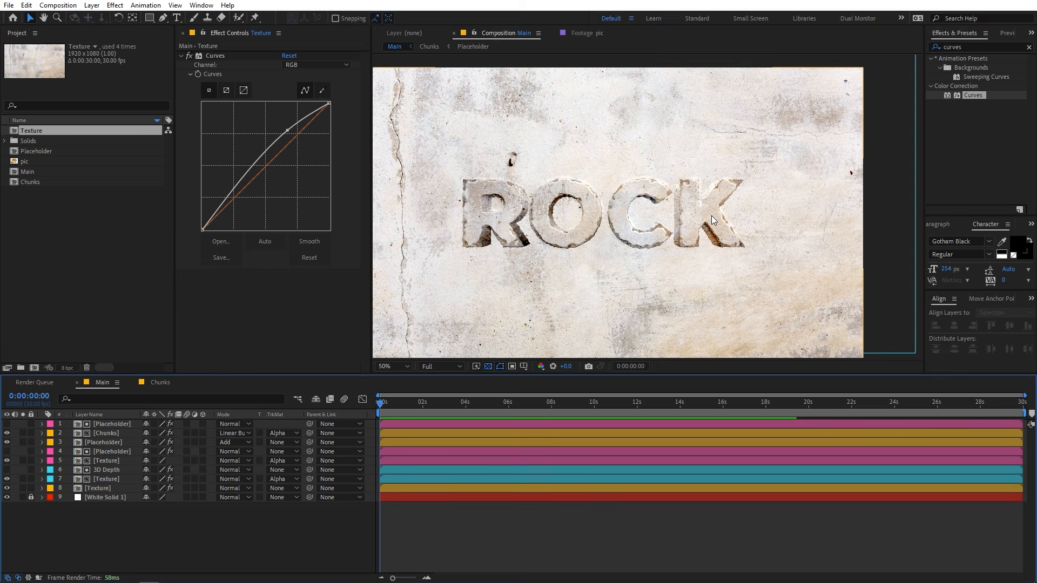
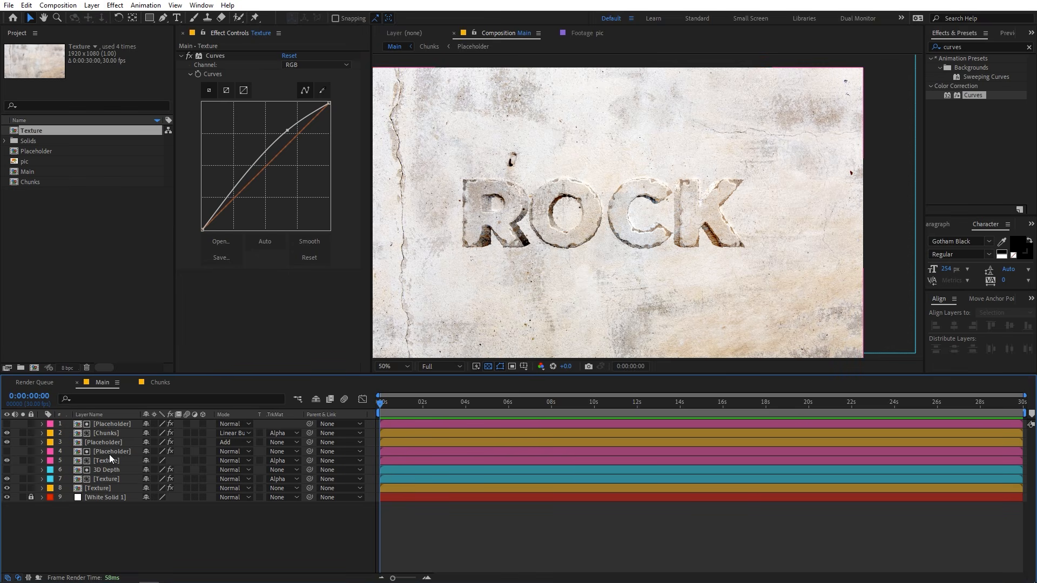
Add the Placeholder composition directly above the background Texture layer and rename the new layer Shadow.
click(43, 151)
drag(37, 151, 76, 489)
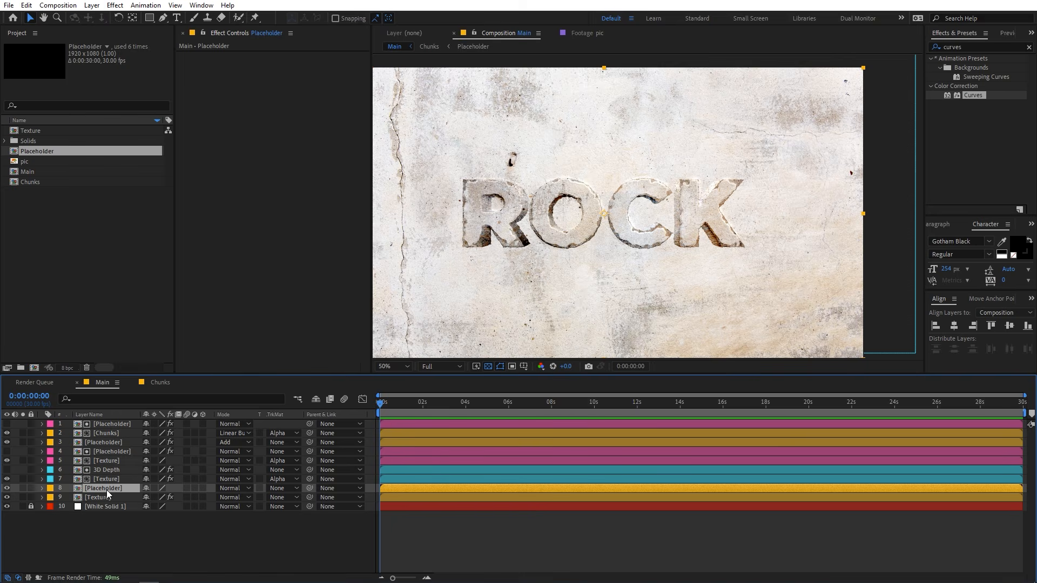
key(Return)
text(Shadow)
key(Return)
Rename the background Texture layer below Shadow as BG.
click(106, 499)
key(Return)
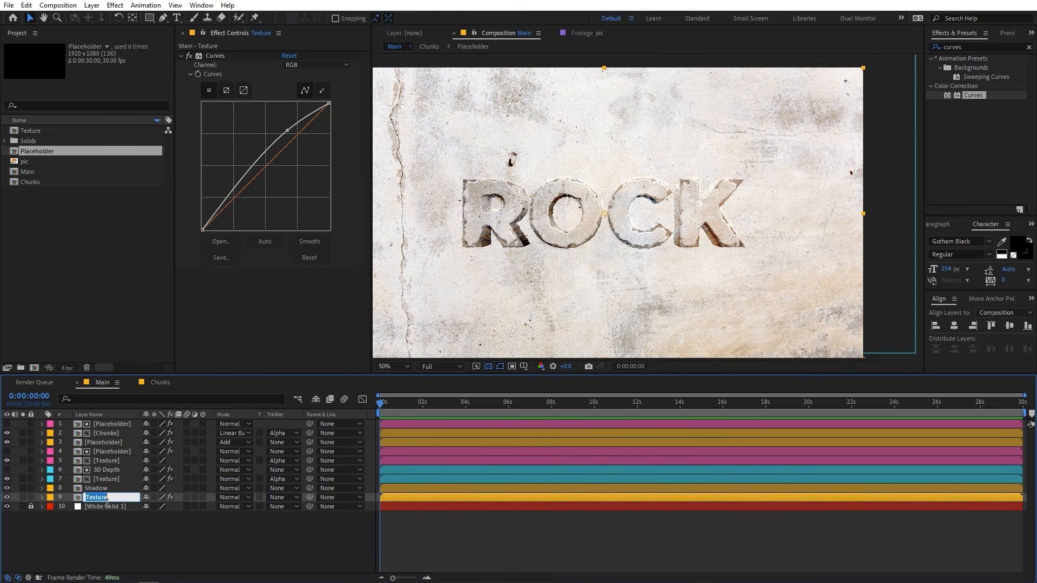
text(BG)
key(Return)
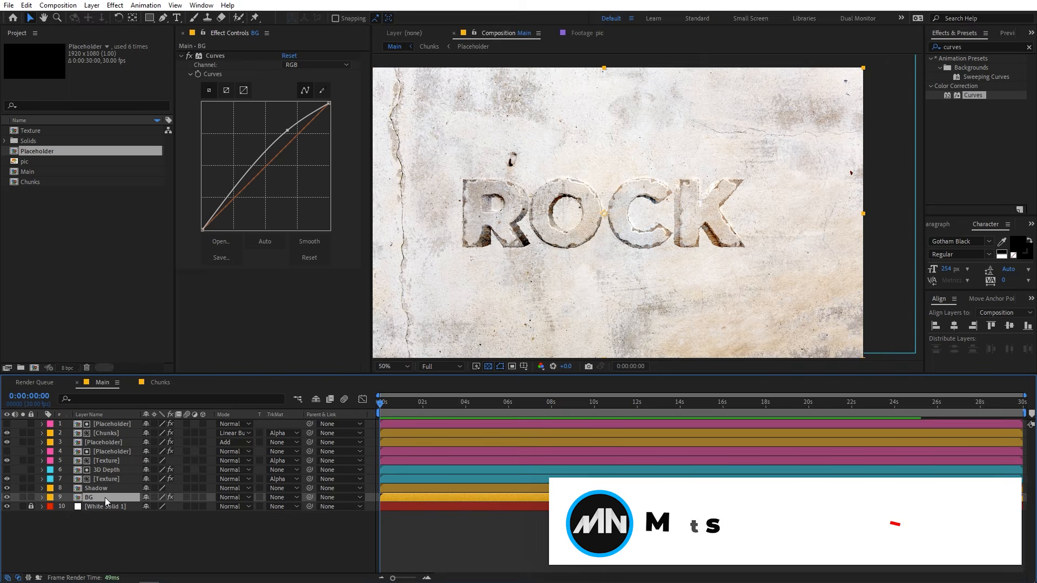
Apply CC Radial Blur to the Shadow layer with Type Fading Zoom and Amount 42.
click(111, 487)
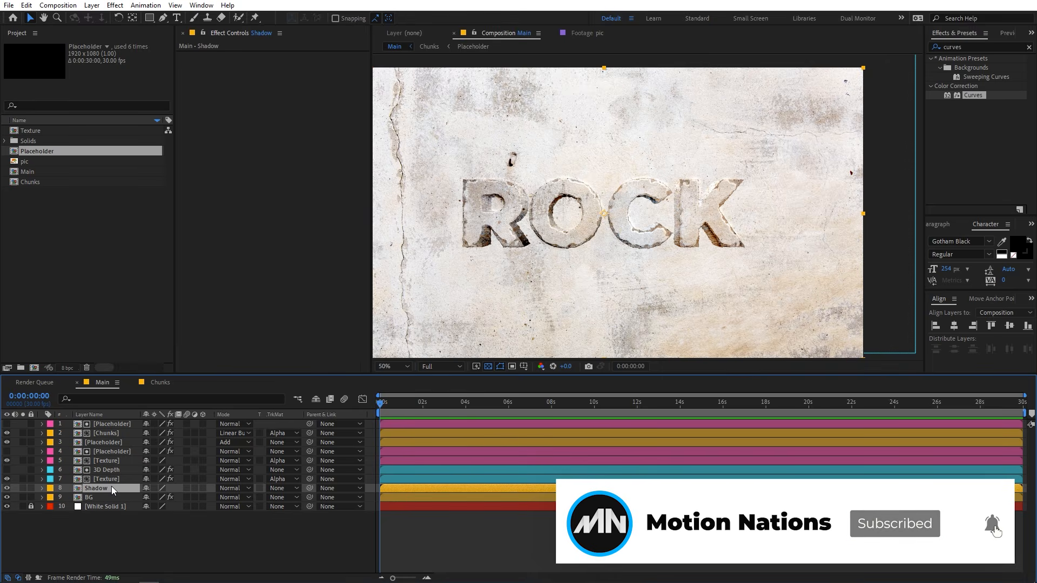
drag(971, 48, 887, 50)
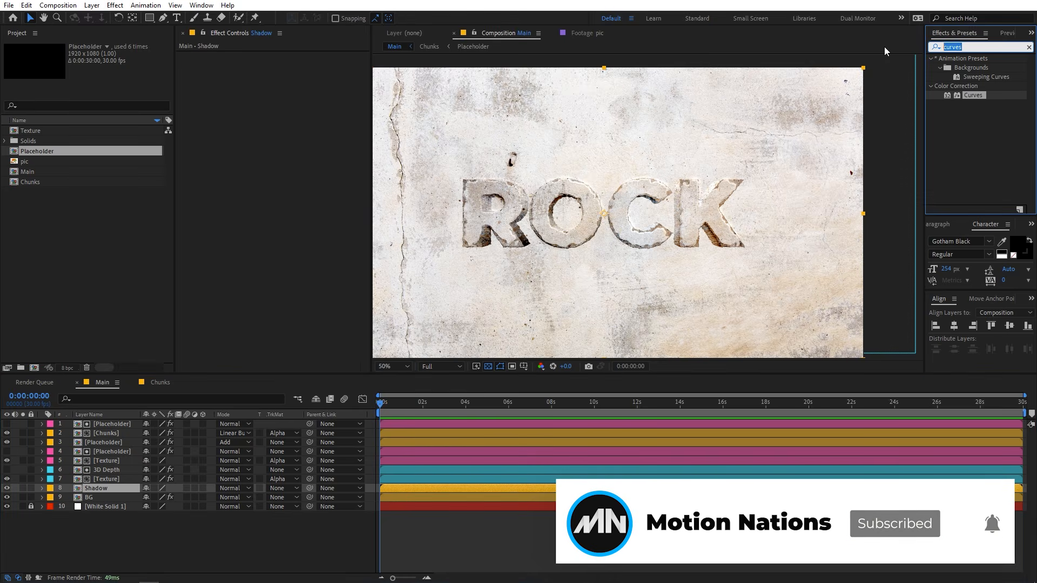
text(cc ra)
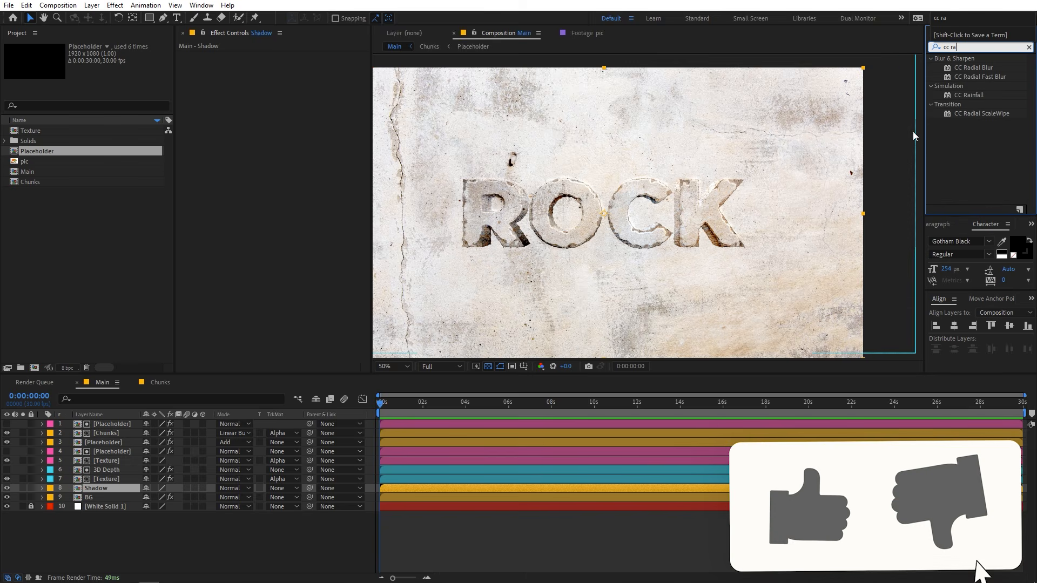
drag(975, 68, 123, 490)
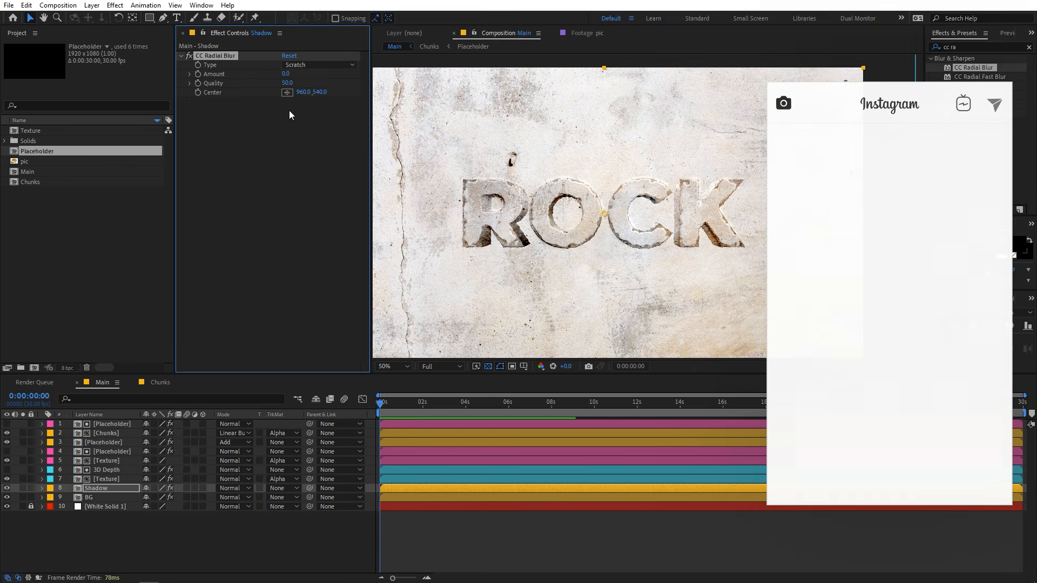
click(296, 64)
click(296, 83)
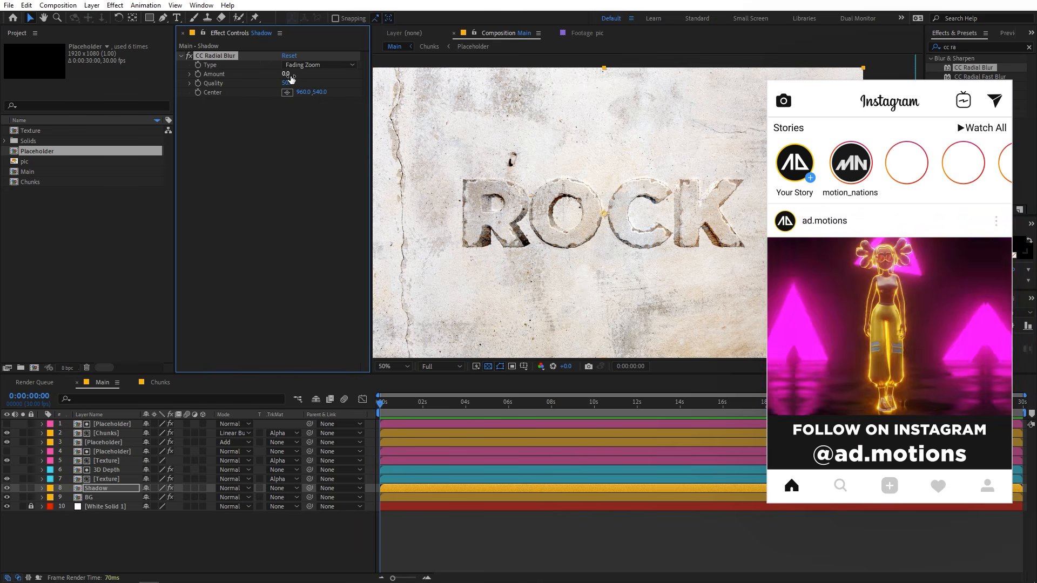
drag(291, 77, 309, 79)
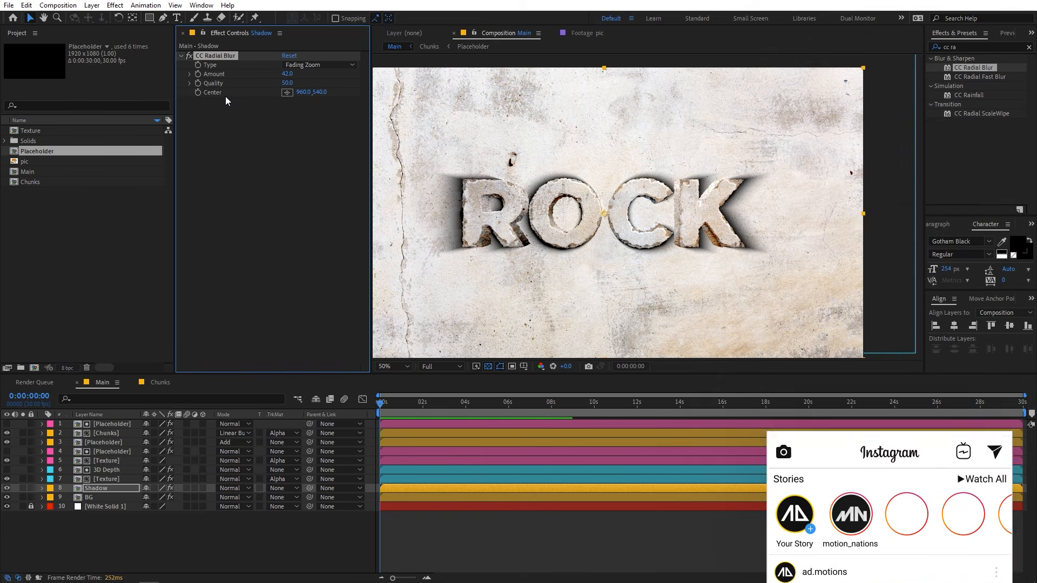
Place the Shadow blur's Center above and right of the text at 1486, 150 and set its Amount to 45.
click(287, 92)
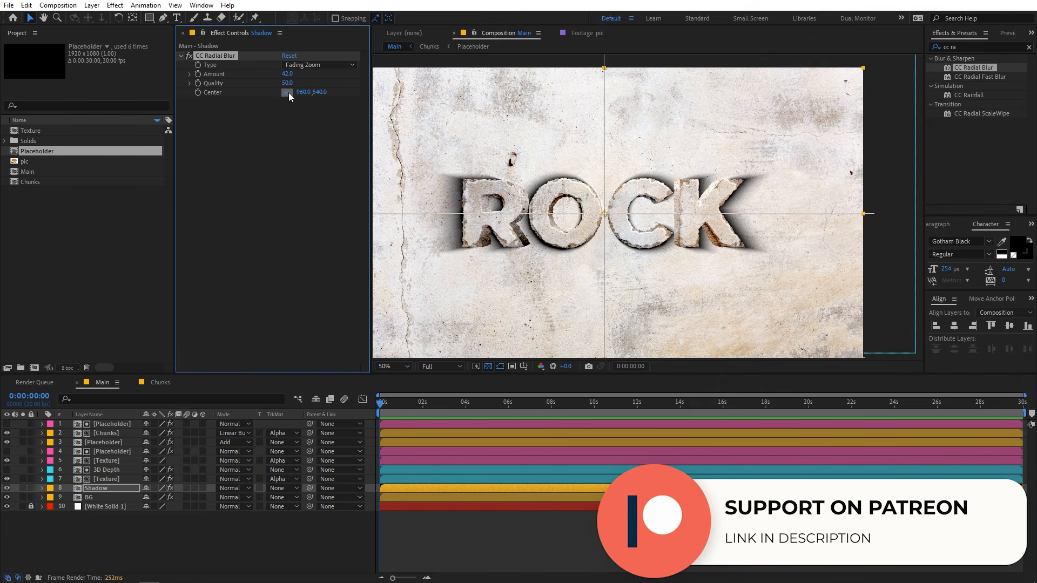
click(711, 109)
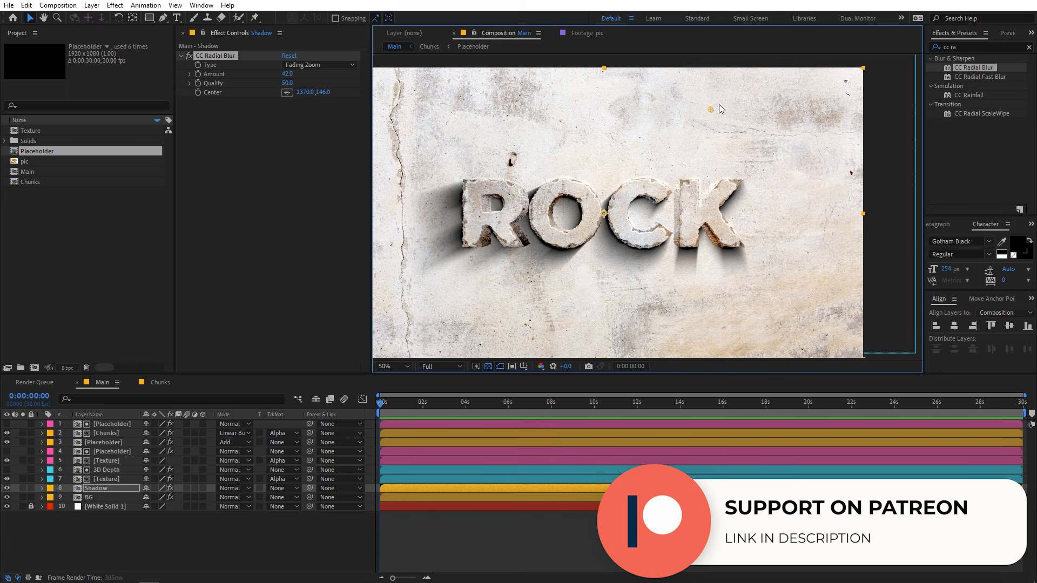
drag(713, 108, 755, 118)
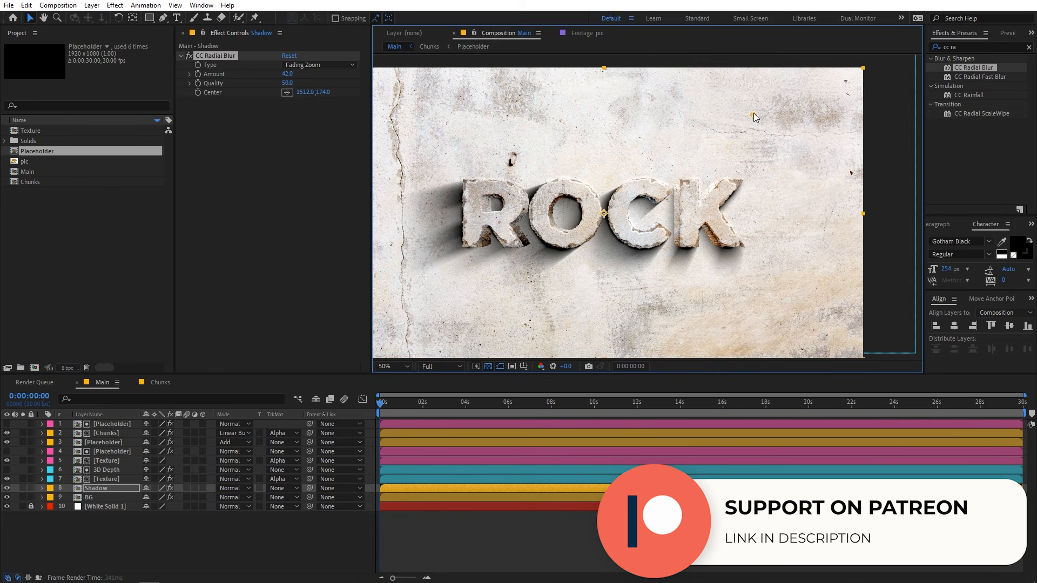
click(287, 74)
text(50)
key(Return)
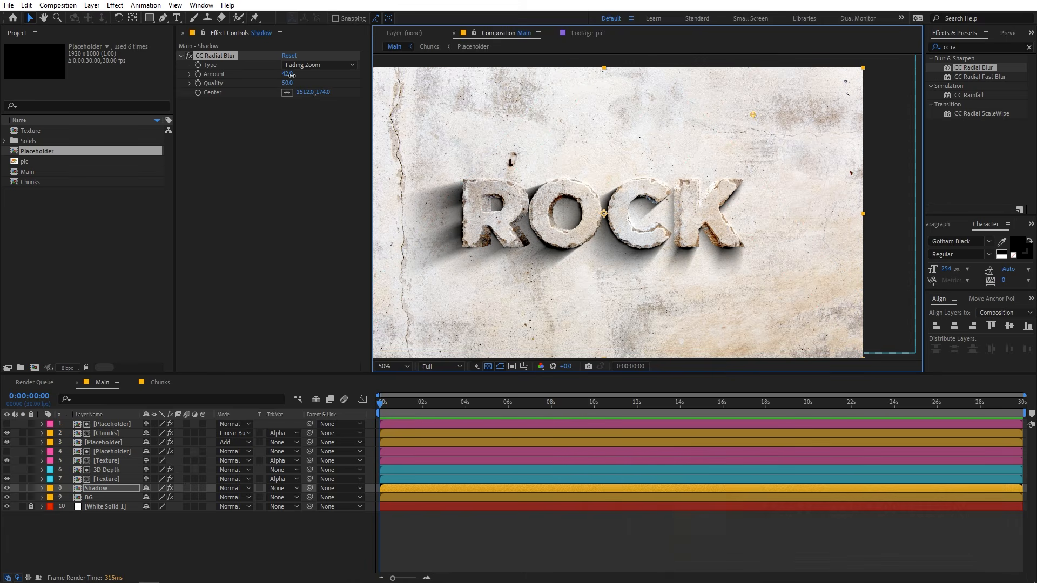
drag(293, 74, 291, 74)
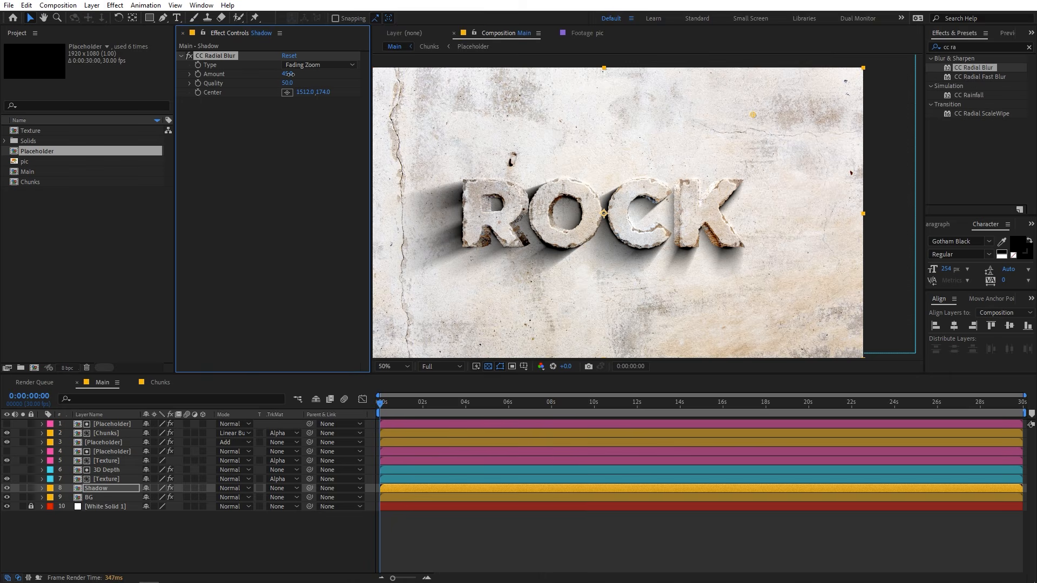
drag(754, 115, 748, 110)
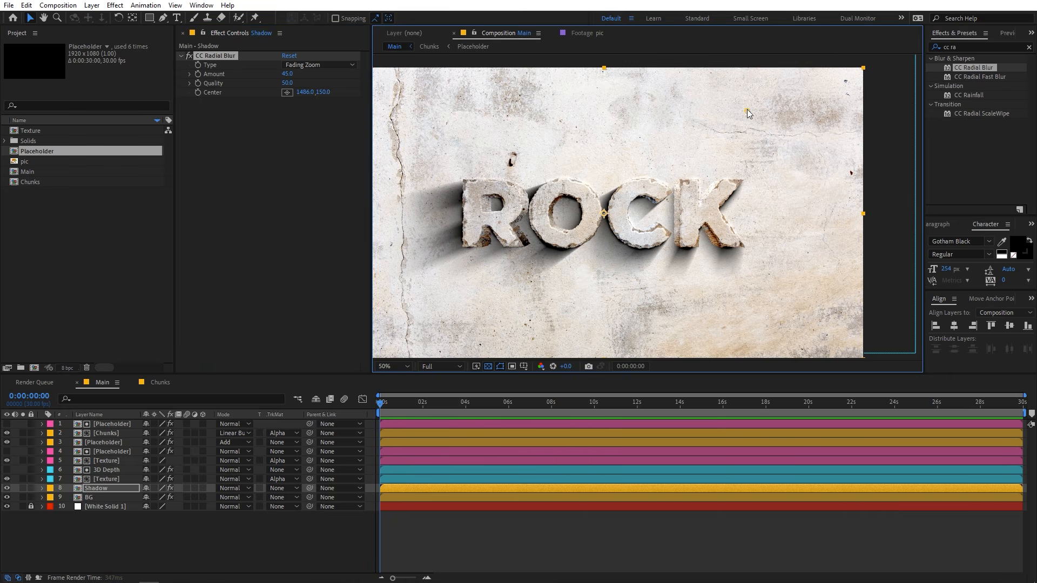
Lower the Shadow layer's Opacity to 45%.
click(103, 487)
key(r)
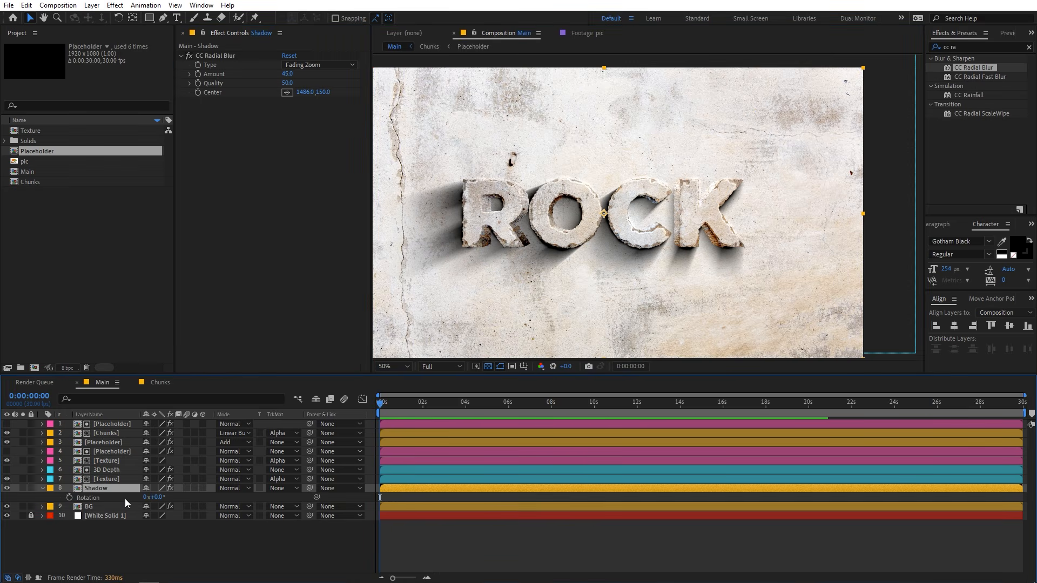
key(t)
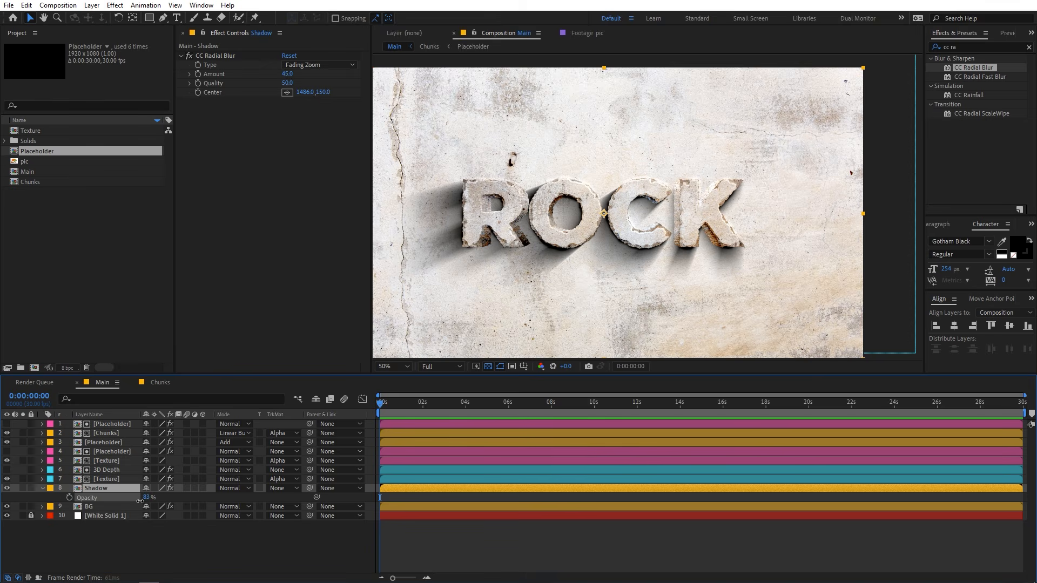
drag(146, 498, 125, 503)
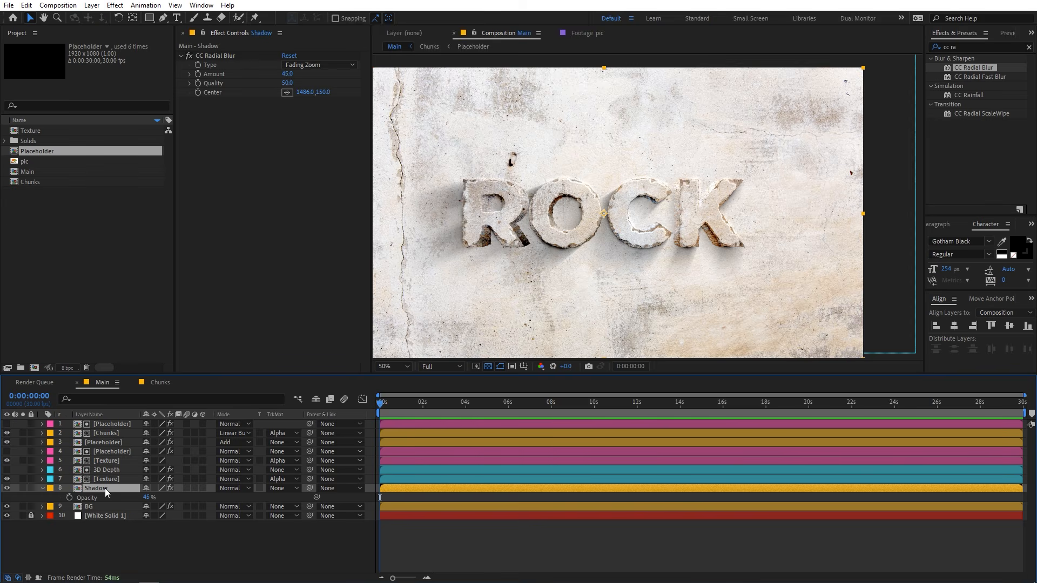
Duplicate the Shadow layer and set the copy's CC Radial Blur Amount to 16.4 and Center to 1885, 150.
key(ctrl+d)
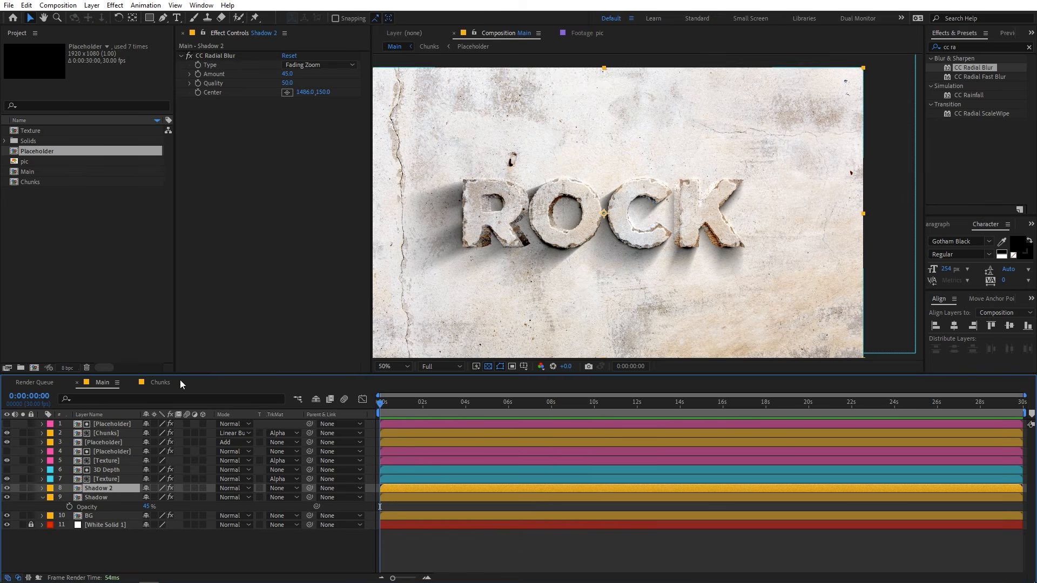
drag(284, 76, 172, 103)
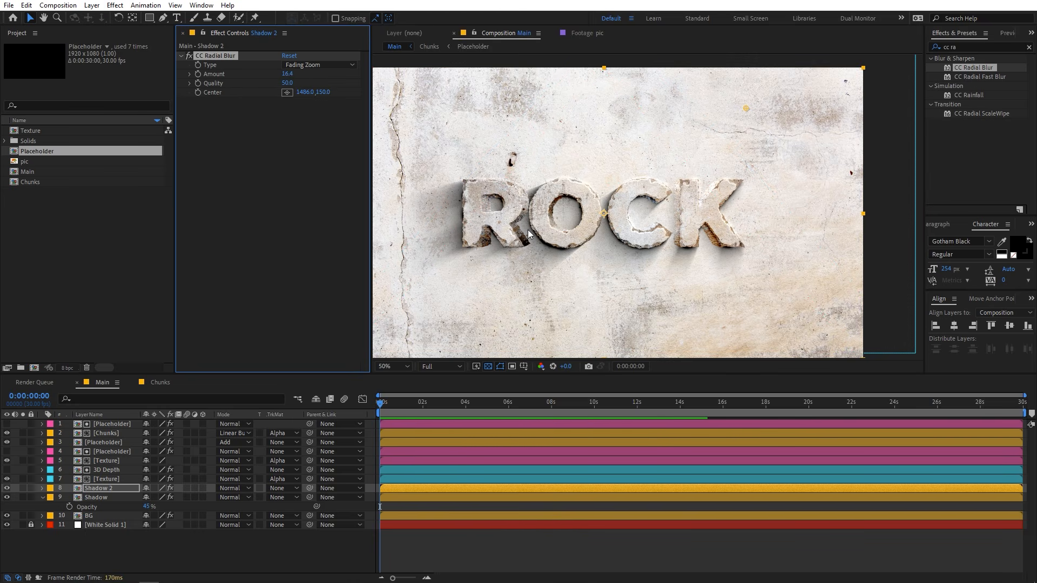
key(period)
key(comma)
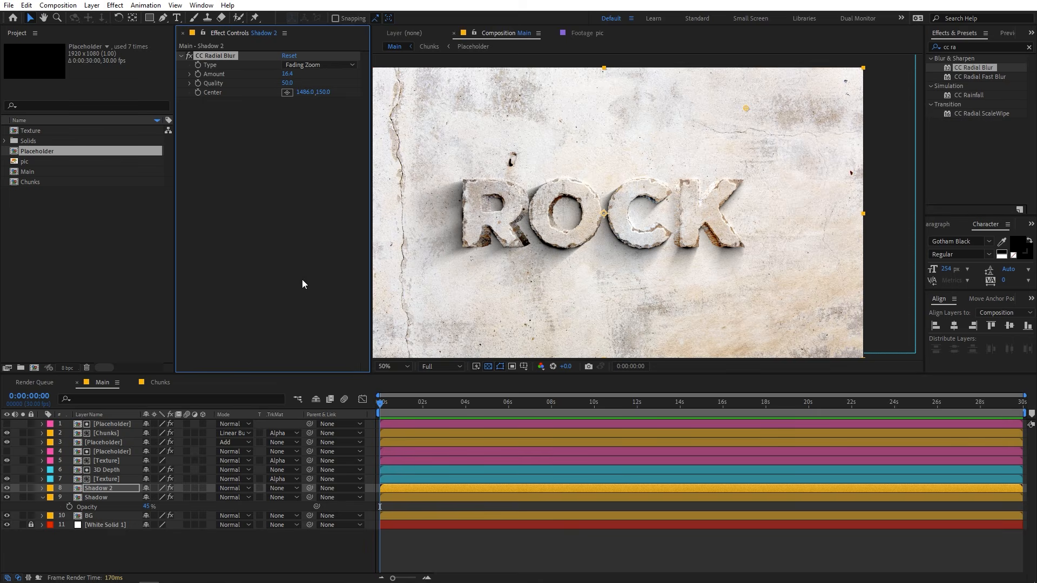
drag(306, 97, 278, 100)
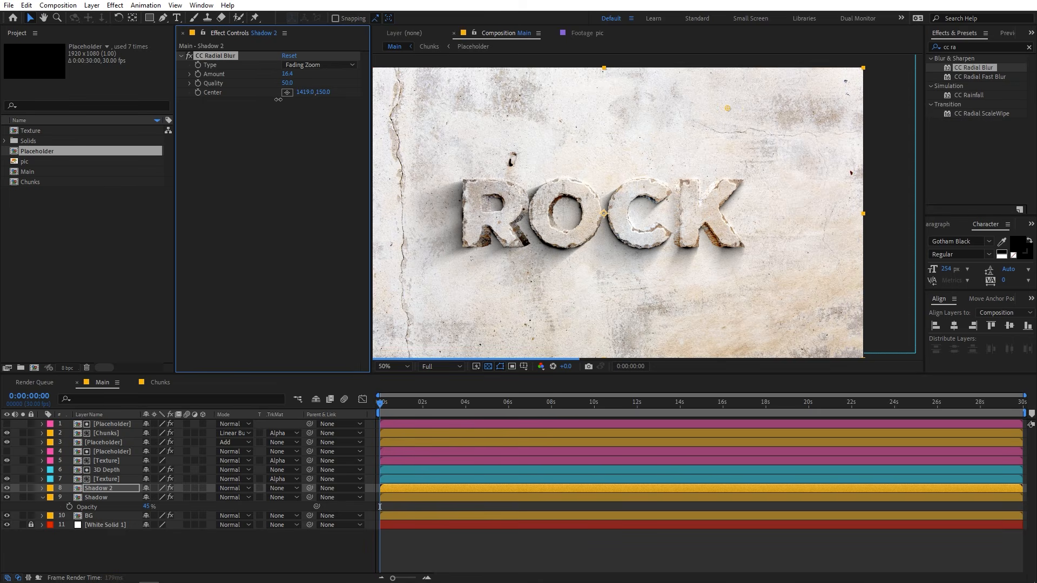
Raise the duplicated shadow layer's Opacity to 88%.
click(112, 489)
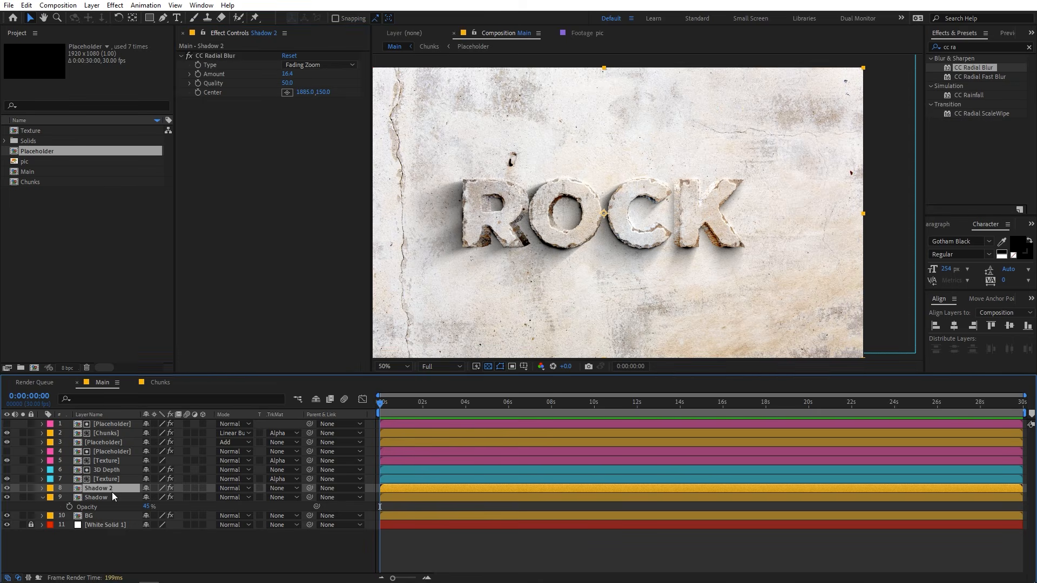
key(r)
key(t)
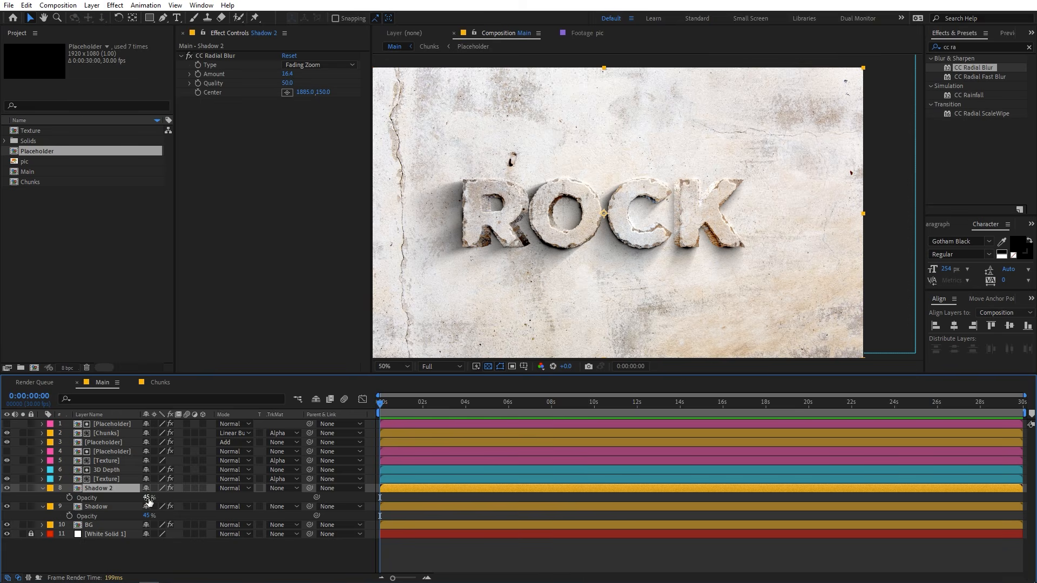
drag(149, 498, 177, 503)
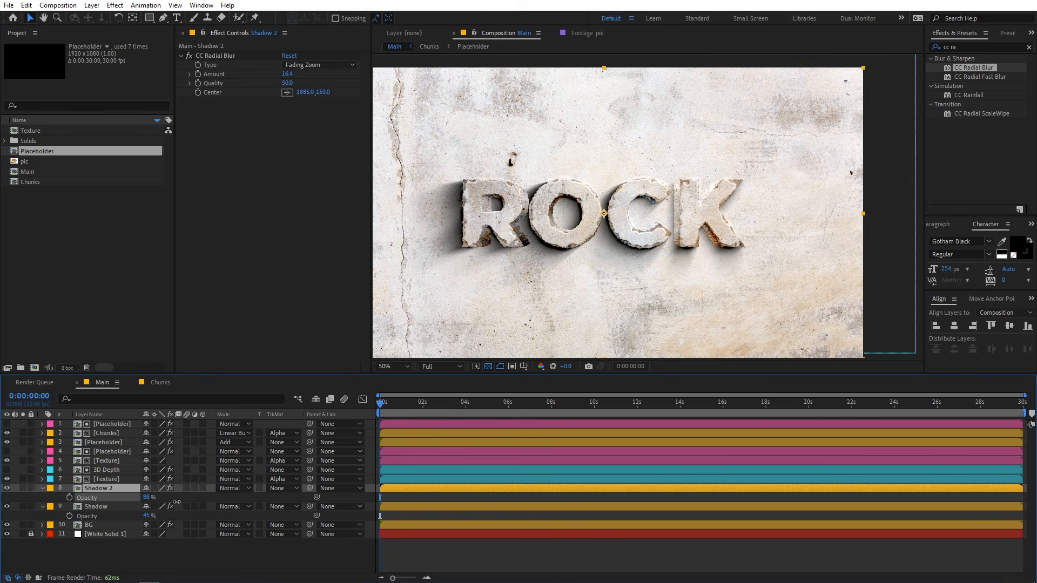
Set the Simple Choker's Choke Matte to 18.40 on the Add-mode Placeholder layer below Chunks.
scroll(476, 220, up, 2)
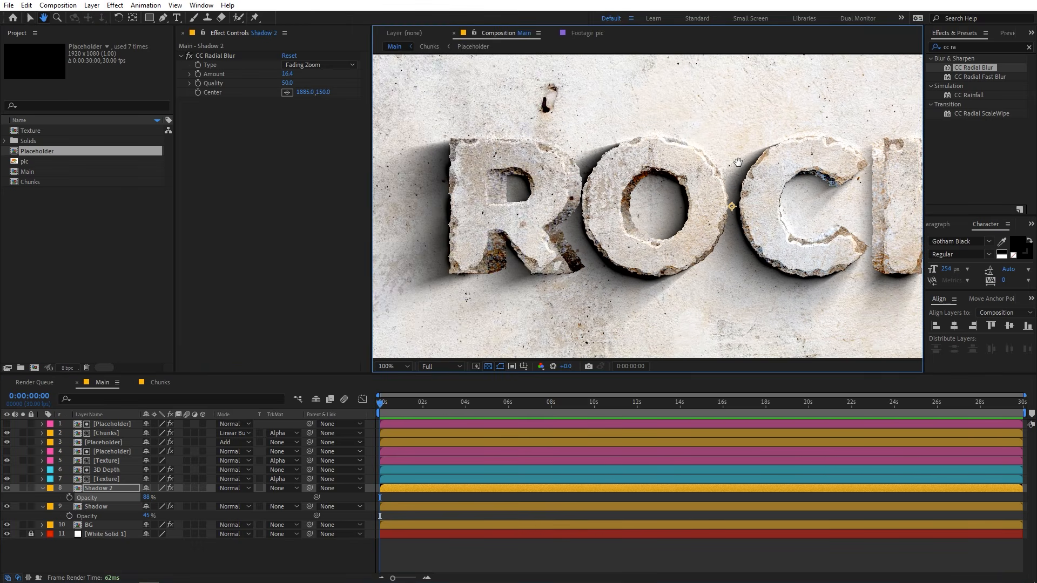
drag(738, 162, 684, 162)
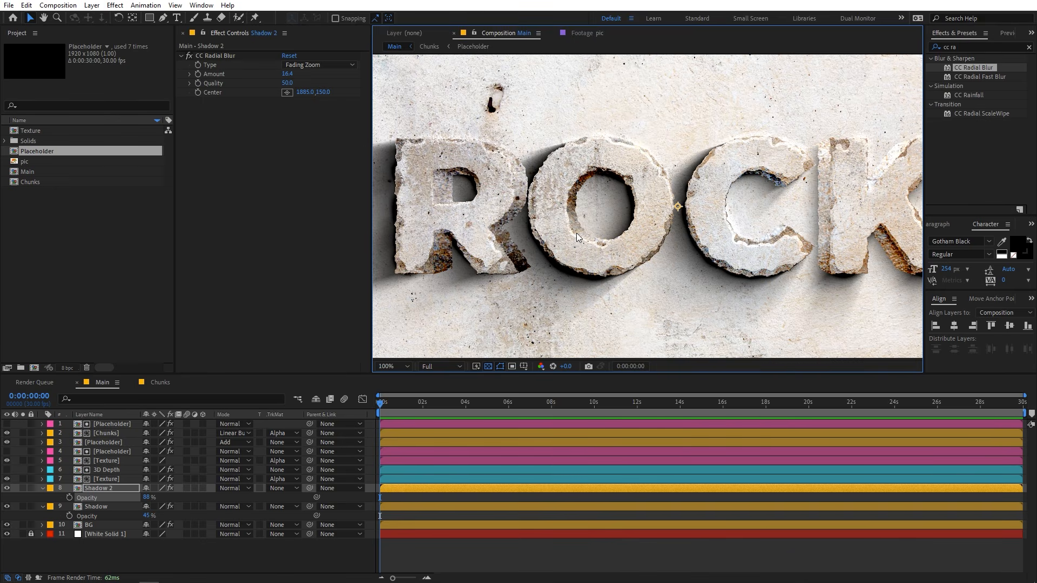
scroll(577, 238, down, 2)
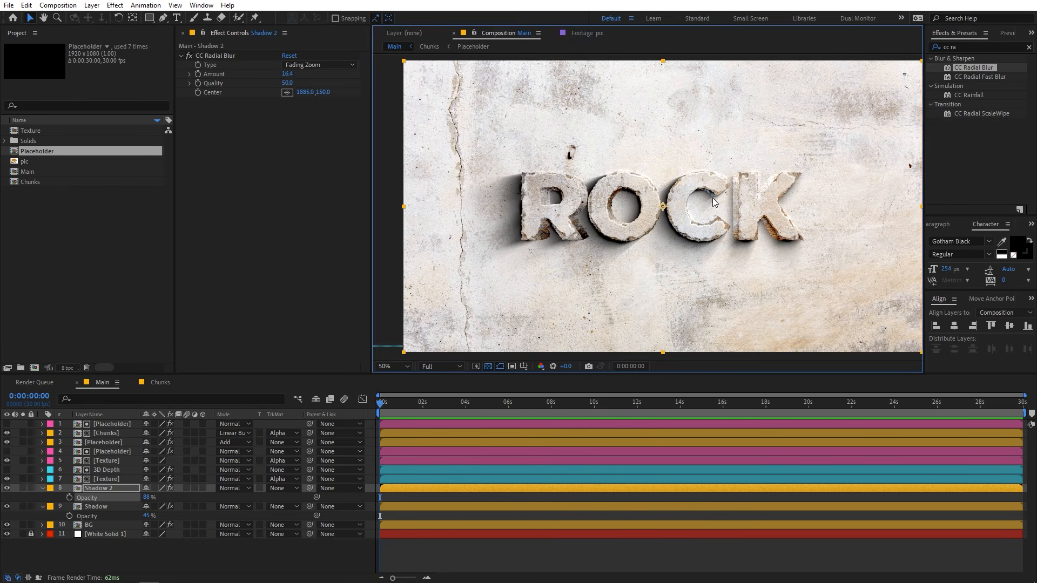
scroll(590, 189, up, 2)
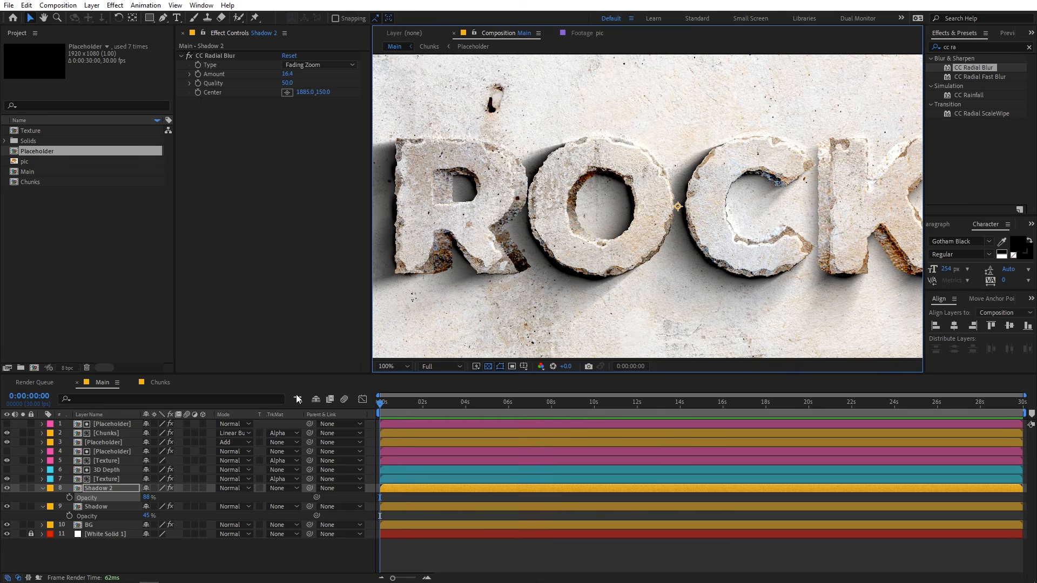
click(106, 451)
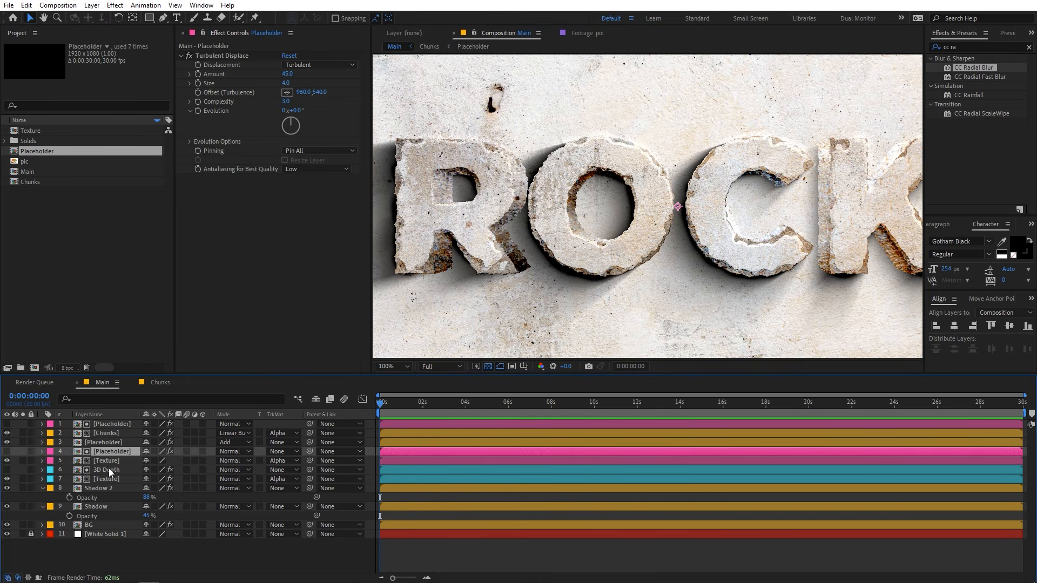
click(108, 442)
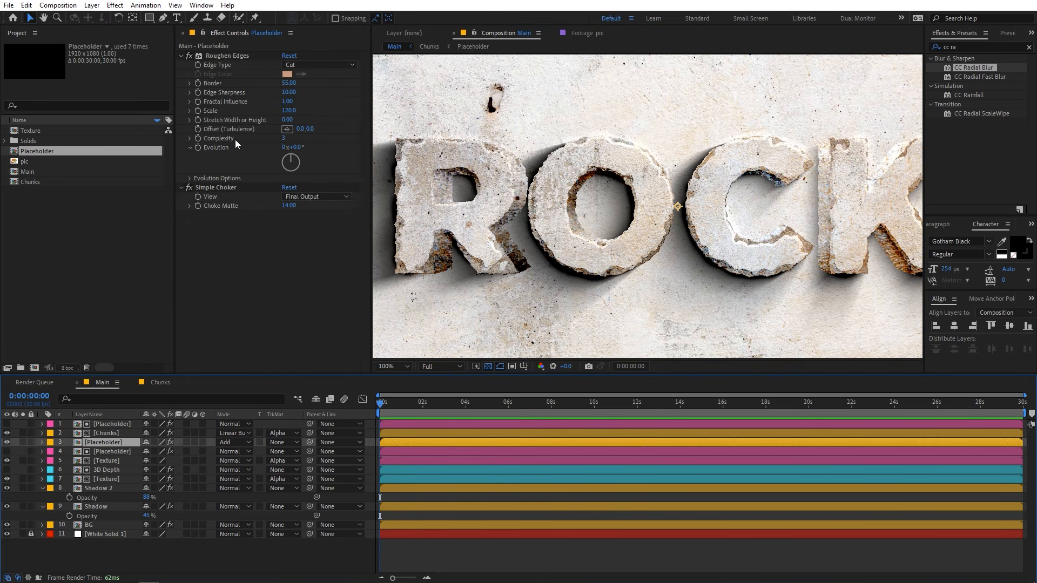
drag(294, 210, 336, 239)
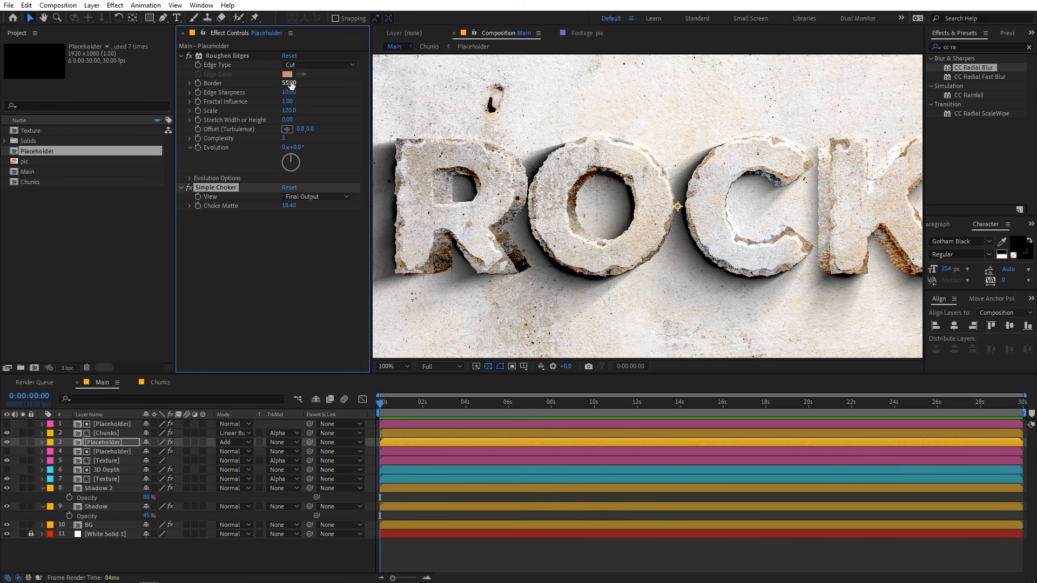
Try a Roughen Edges Border of 96 on the Add-mode Placeholder layer, and undo it.
drag(291, 84, 534, 106)
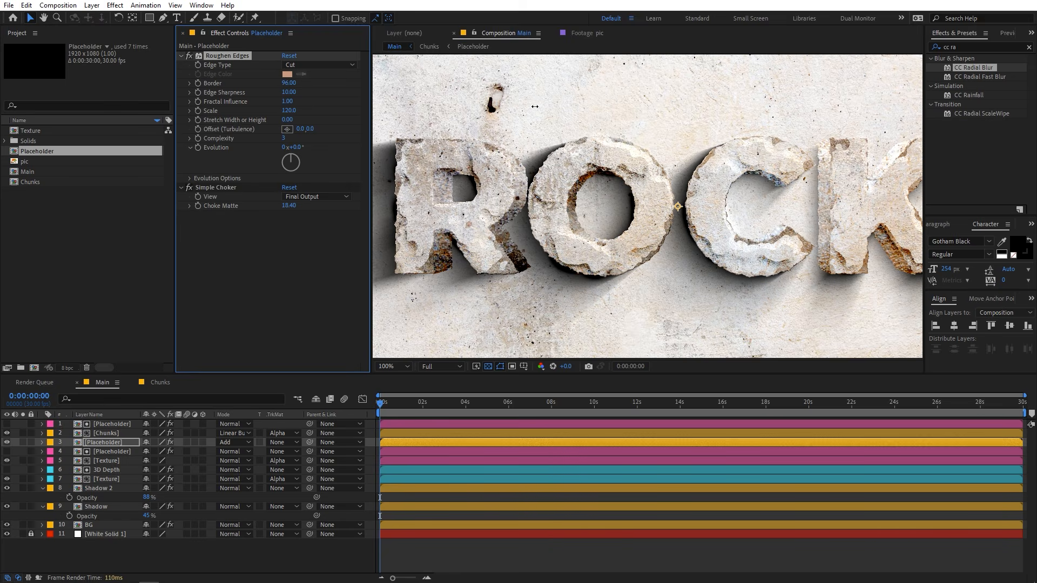
key(ctrl+z)
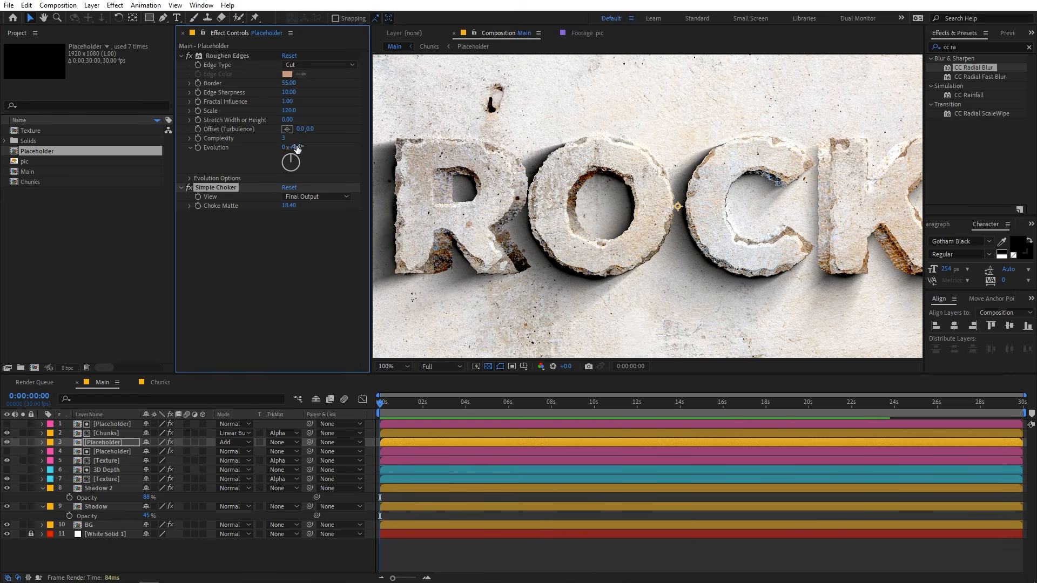
Set the bevel's Shadow Opacity to 95% and Highlight Opacity to 17% on the Add-mode Placeholder layer.
click(99, 442)
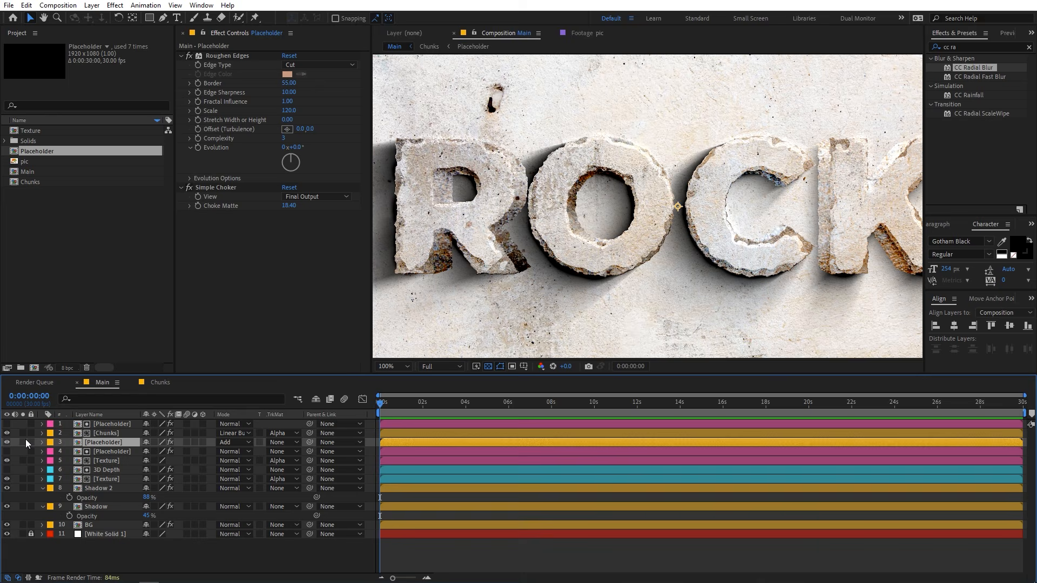
click(42, 442)
scroll(126, 528, down, 5)
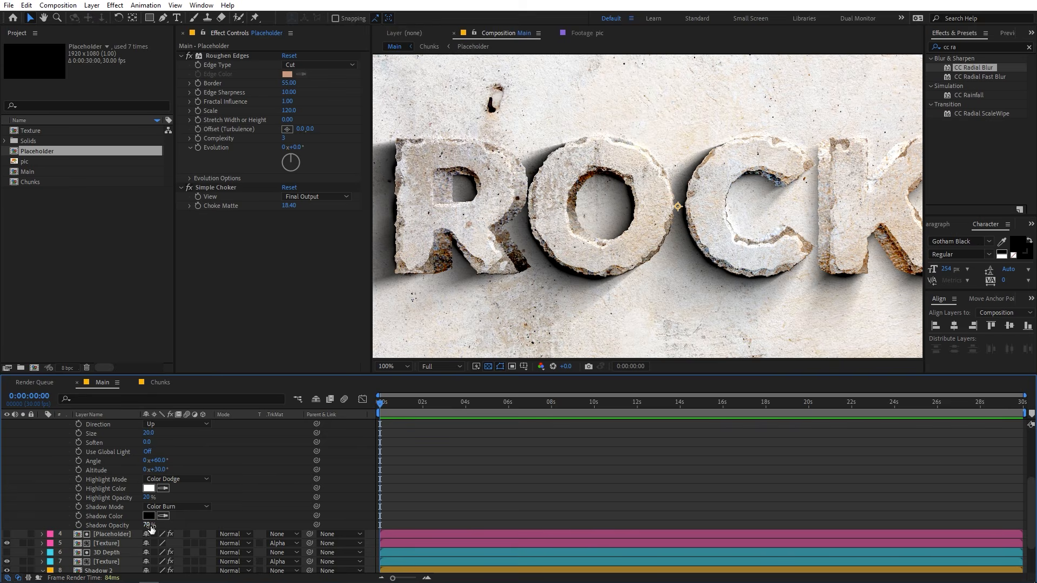
drag(151, 528, 234, 521)
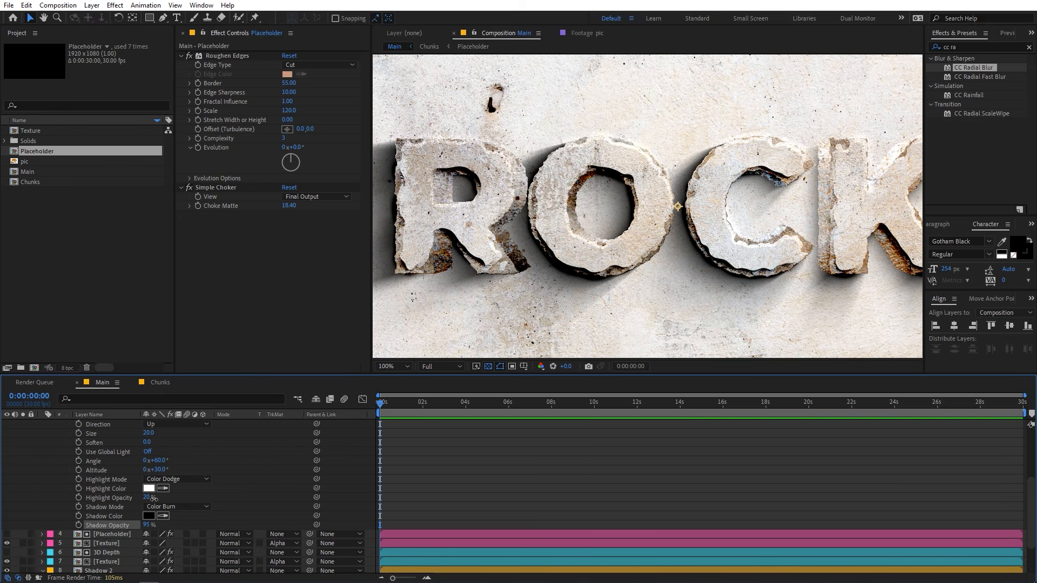
mouse_move(154, 498)
mouse_down()
mouse_move(228, 498)
mouse_move(162, 503)
mouse_up()
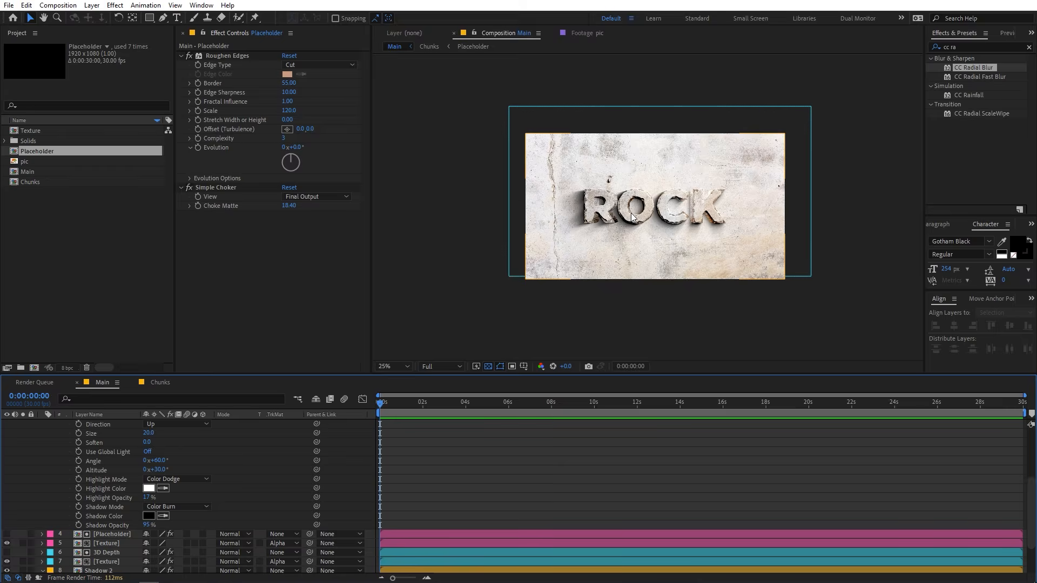
key(comma)
key(comma)
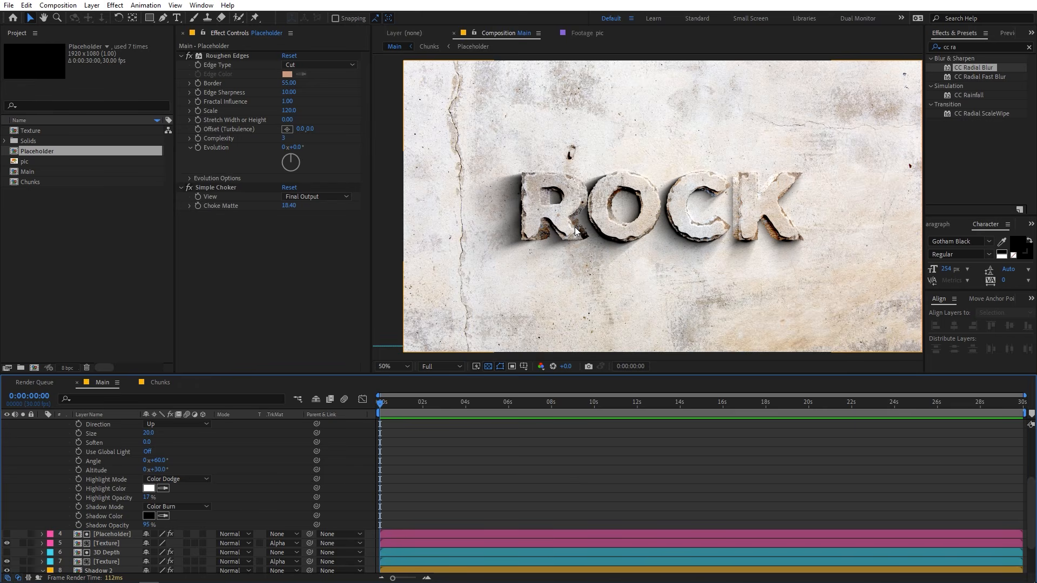
Duplicate the Shadow 2 layer and apply a white Fill effect to the copy.
scroll(244, 500, down, 3)
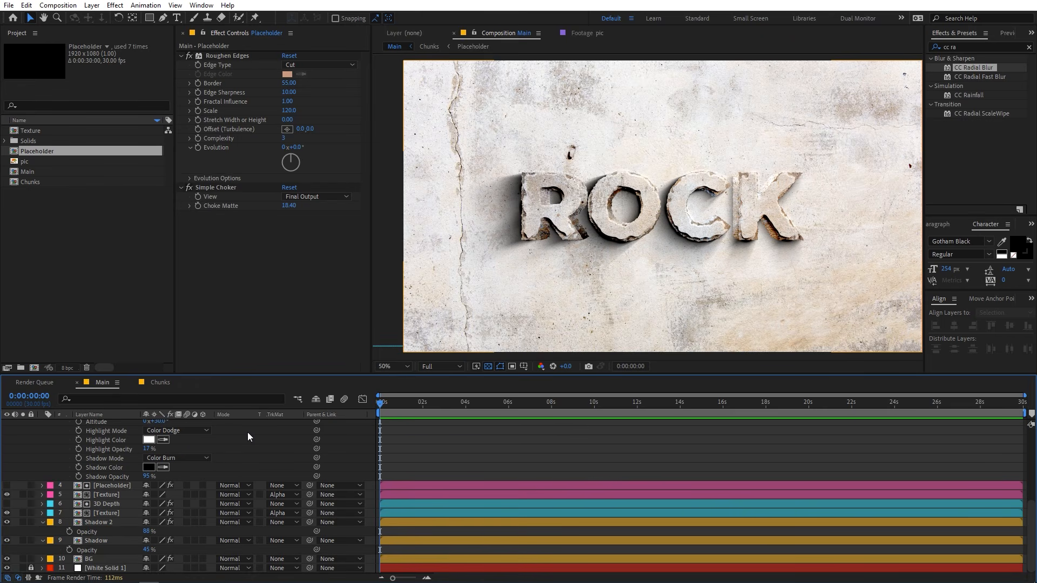
click(103, 520)
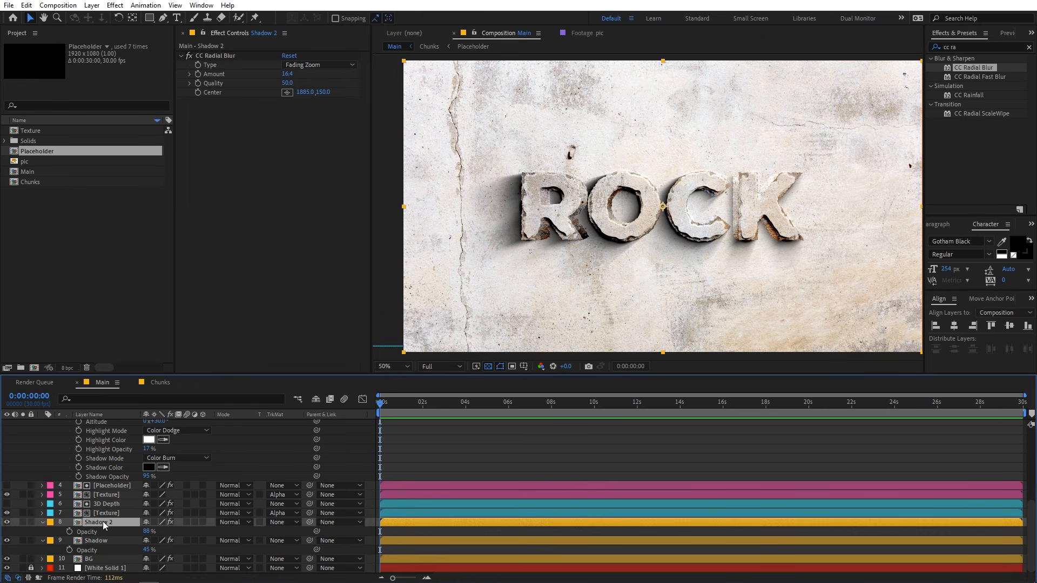
key(ctrl+d)
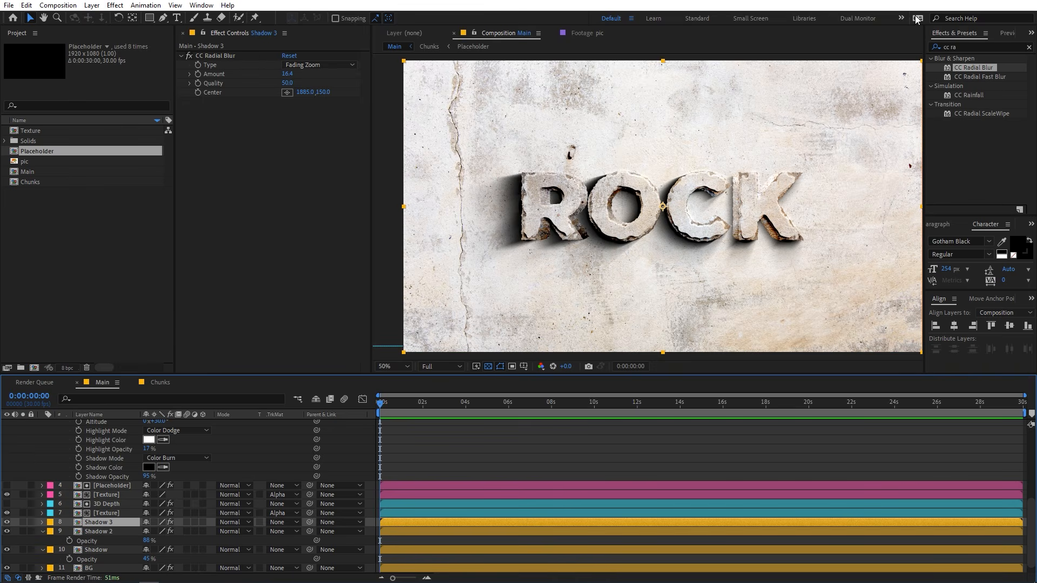
click(973, 49)
text(fill)
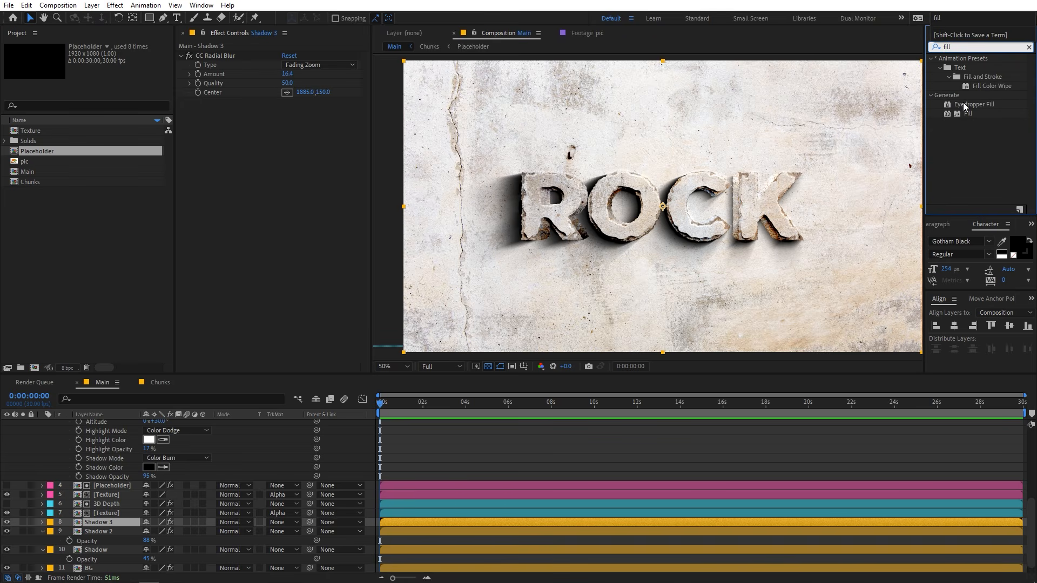
drag(968, 115, 311, 158)
click(287, 129)
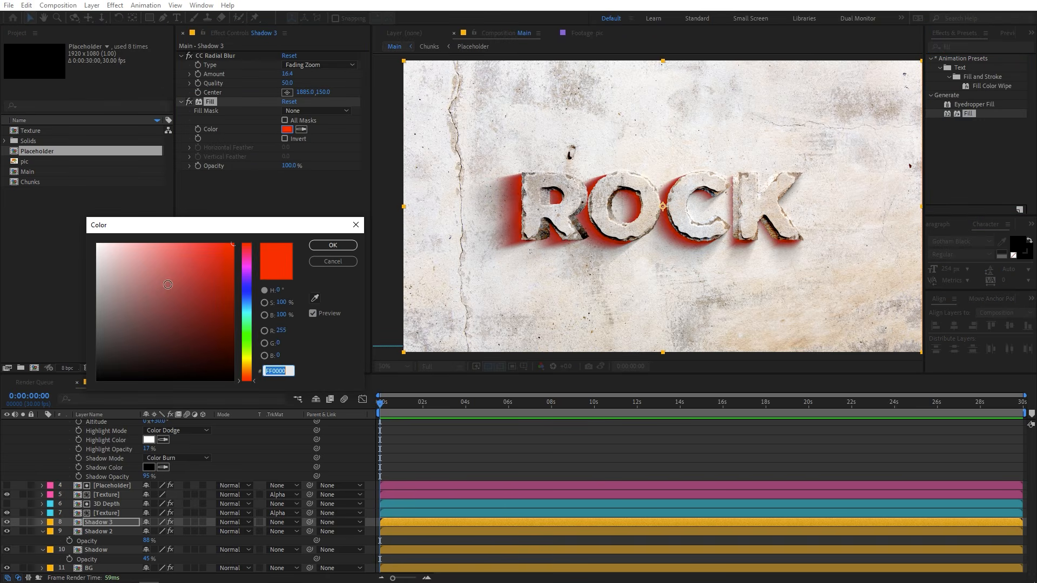
click(97, 244)
click(333, 246)
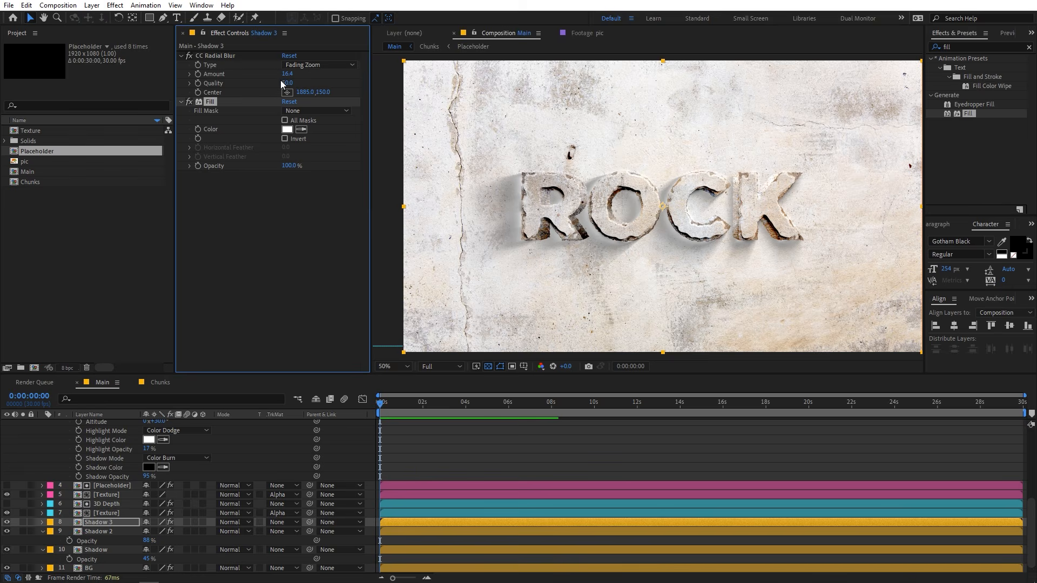
Move the white shadow copy's CC Radial Blur Center to 442, 802, below and left of the letters.
click(288, 93)
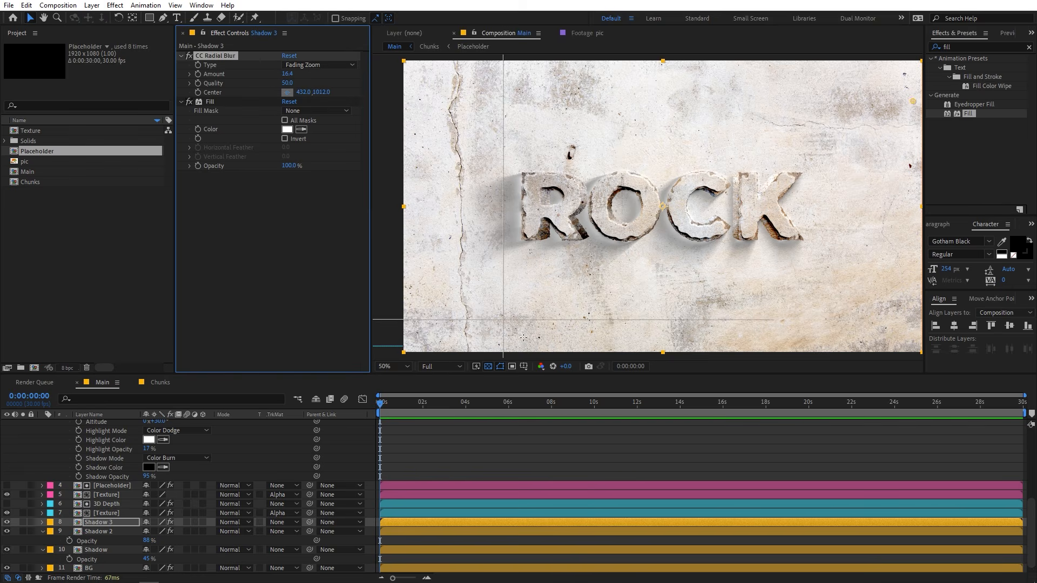
click(531, 300)
drag(531, 301, 527, 277)
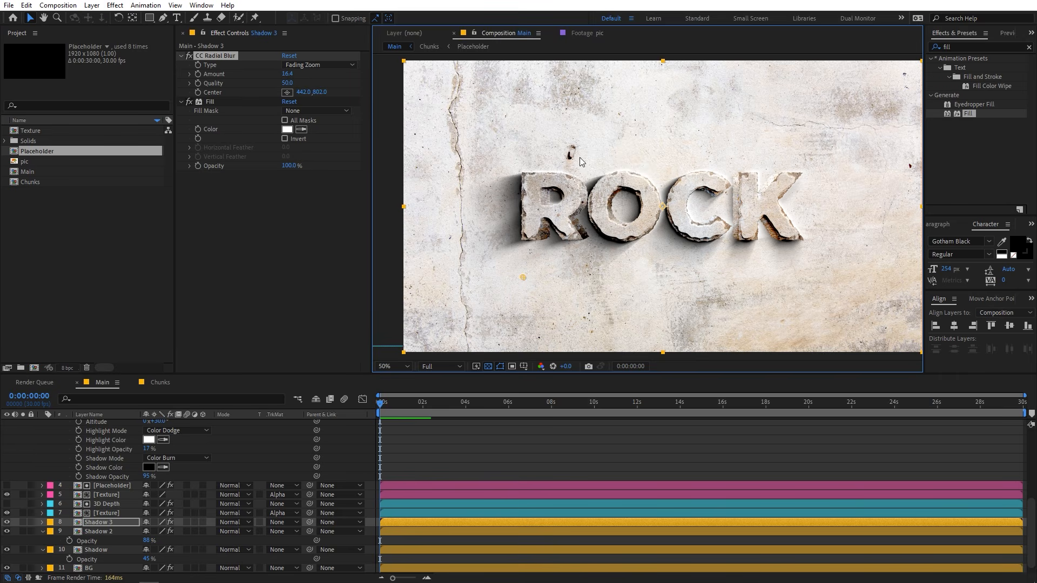
key(slash)
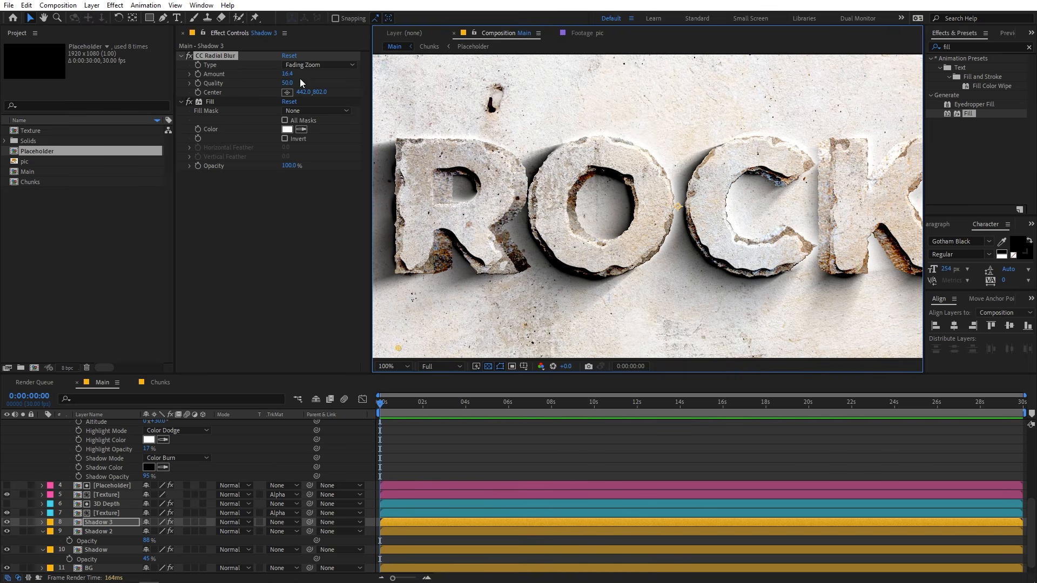
drag(287, 73, 307, 90)
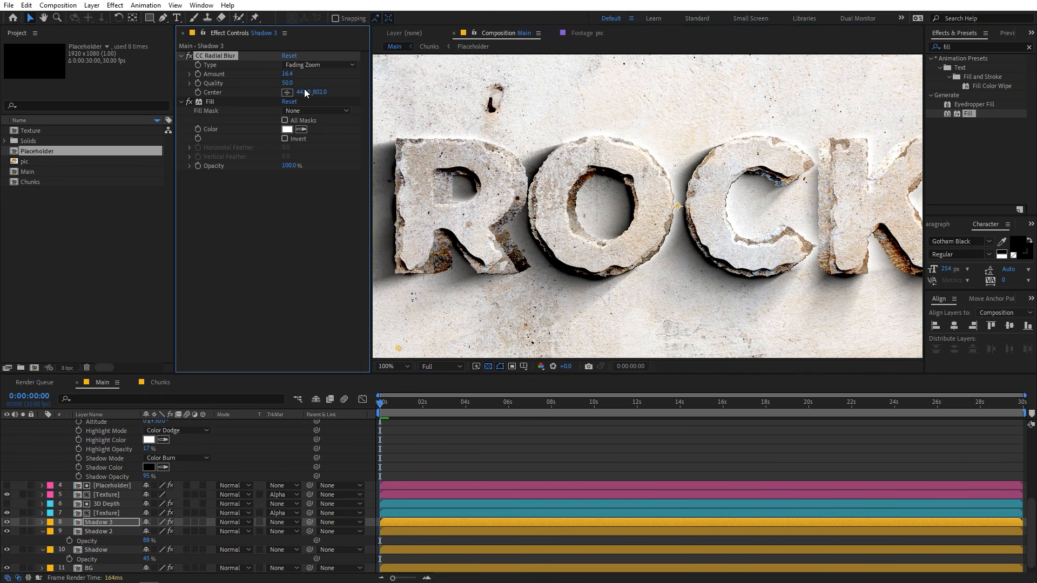
Lower the Shadow 3 layer's Opacity to 55% and compare the result with the layer hidden and shown.
click(129, 522)
key(t)
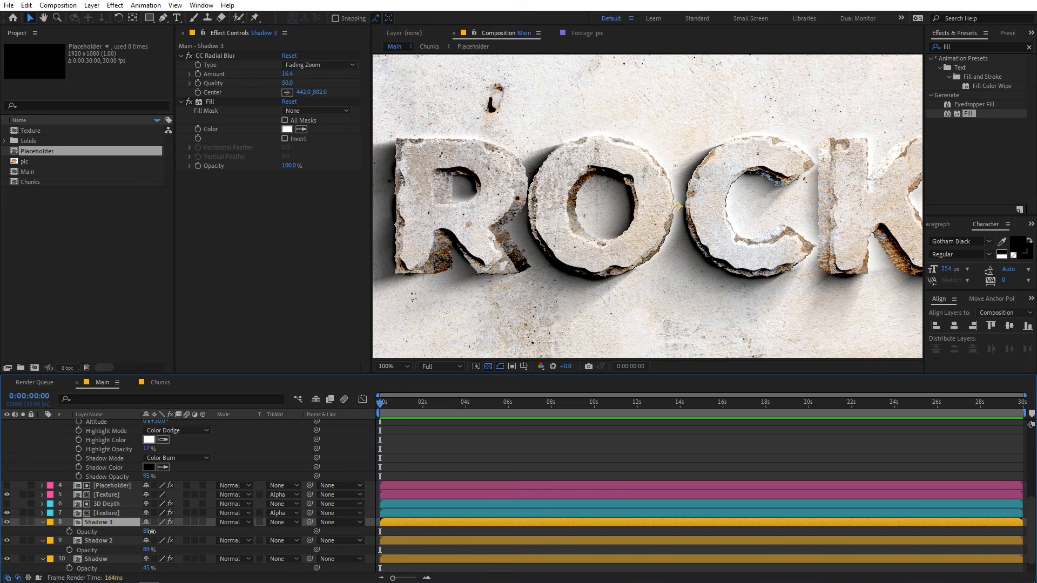
drag(152, 532, 133, 531)
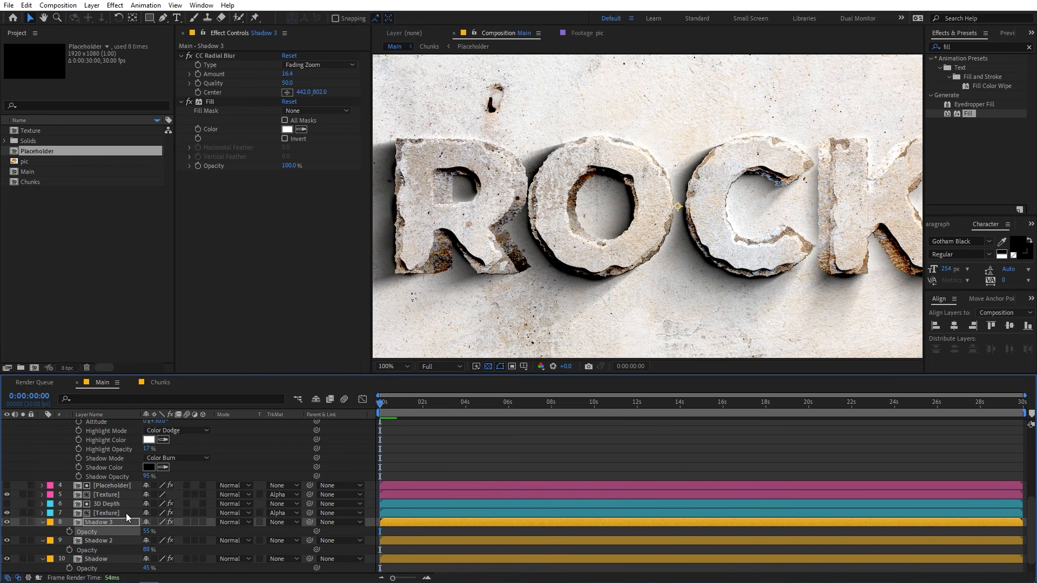
click(8, 523)
click(8, 523)
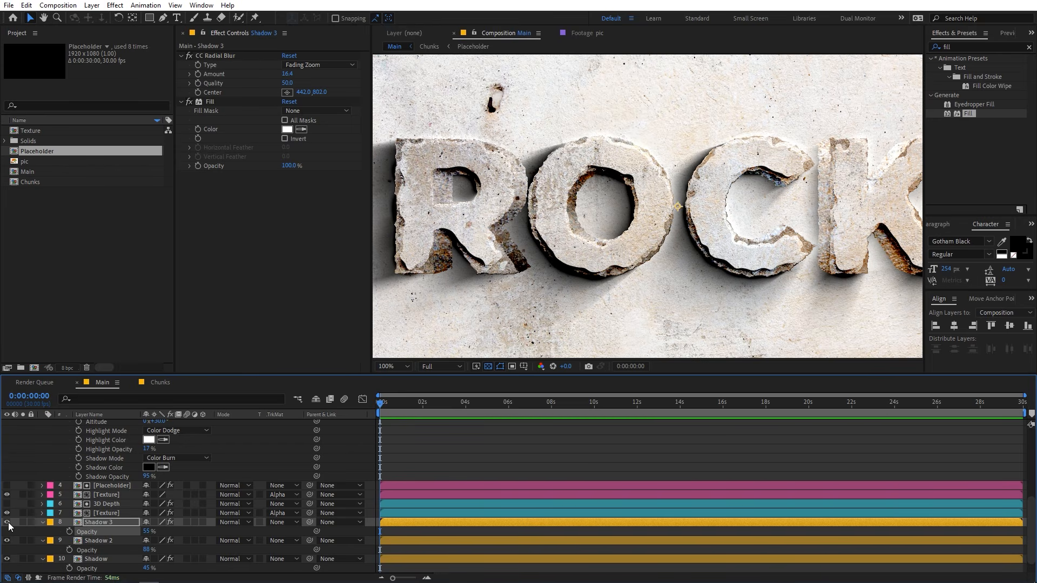
scroll(801, 202, down, 2)
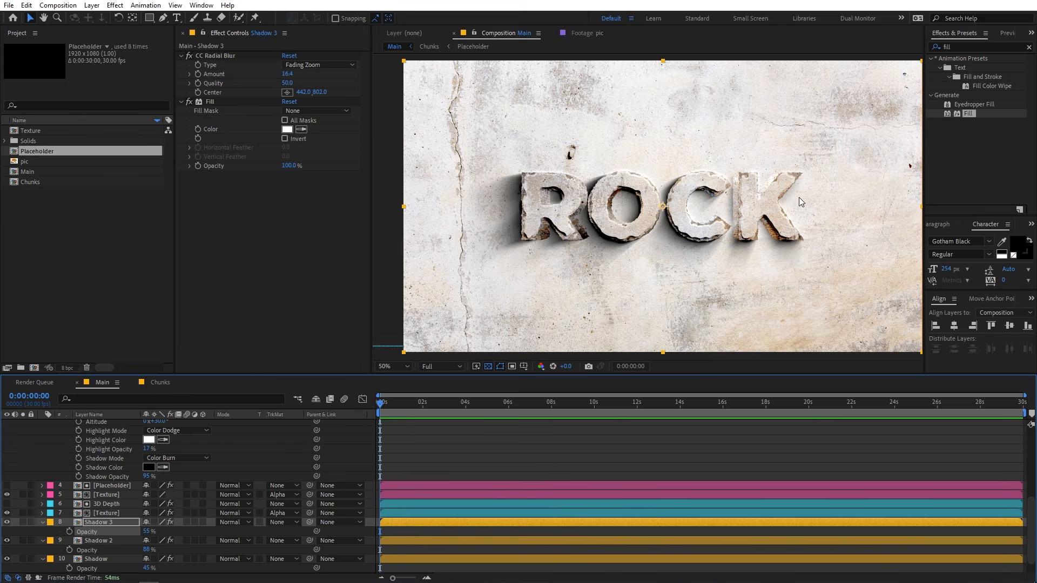
scroll(744, 179, up, 2)
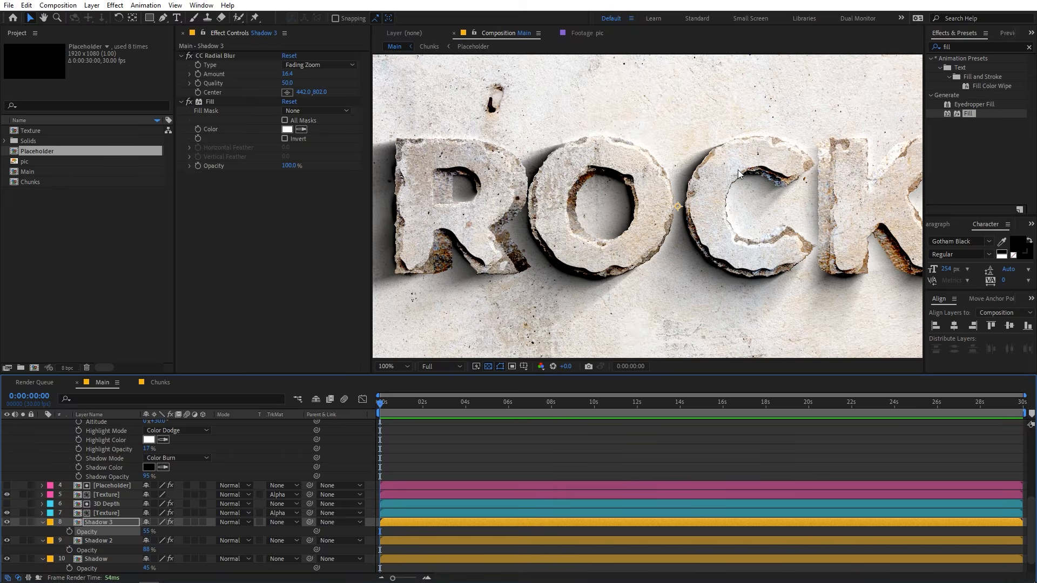
scroll(739, 174, down, 2)
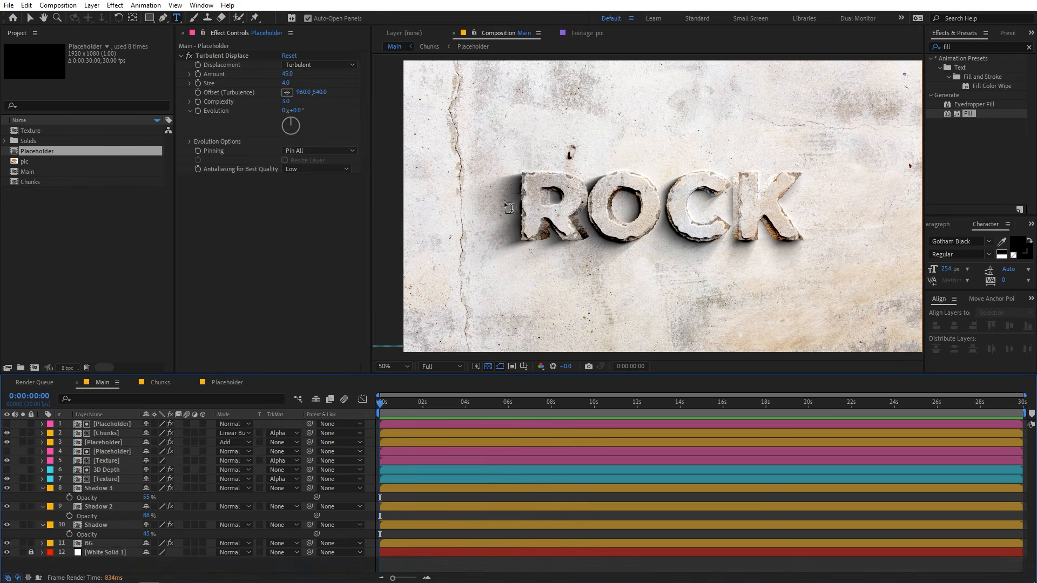
Try a Roughen Edges Border of 85.40 and a Simple Choker Choke Matte of 0 on the Add-mode Placeholder layer.
scroll(648, 205, up, 2)
drag(490, 161, 653, 160)
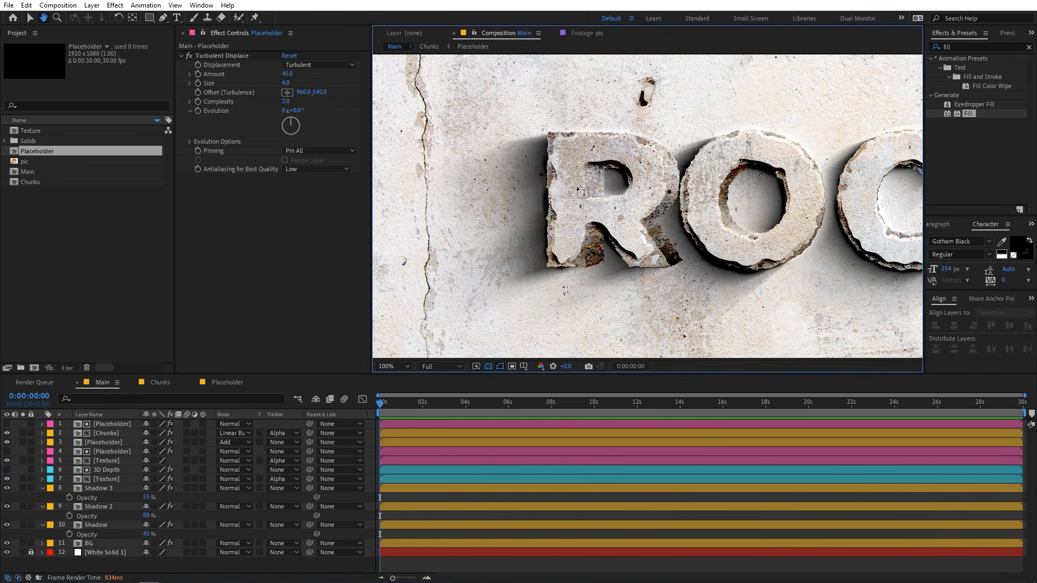
key(ctrl+t)
click(111, 442)
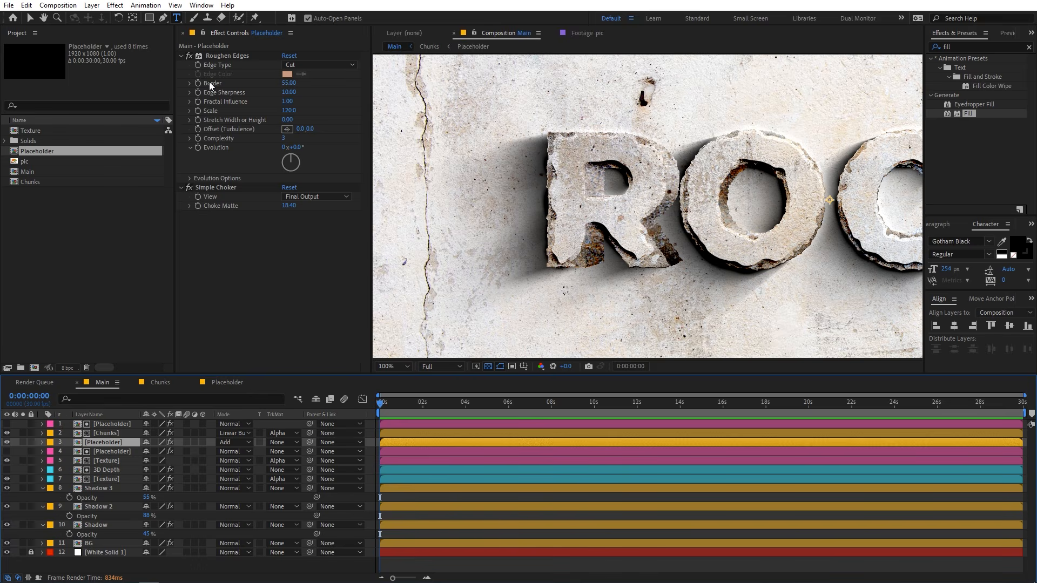
drag(288, 85, 329, 157)
mouse_move(294, 209)
mouse_down()
mouse_move(211, 208)
mouse_move(293, 205)
mouse_up()
click(293, 206)
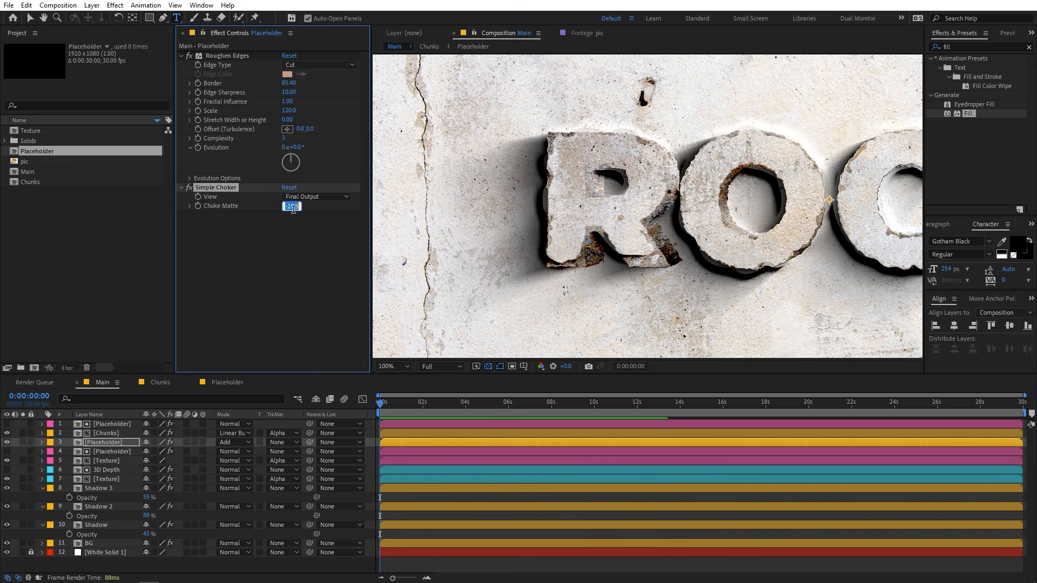
text(0)
key(Return)
Try a Roughen Edges Border of 0 and then 65.90 with a Choke Matte of 11.70 on the Add-mode Placeholder.
click(290, 84)
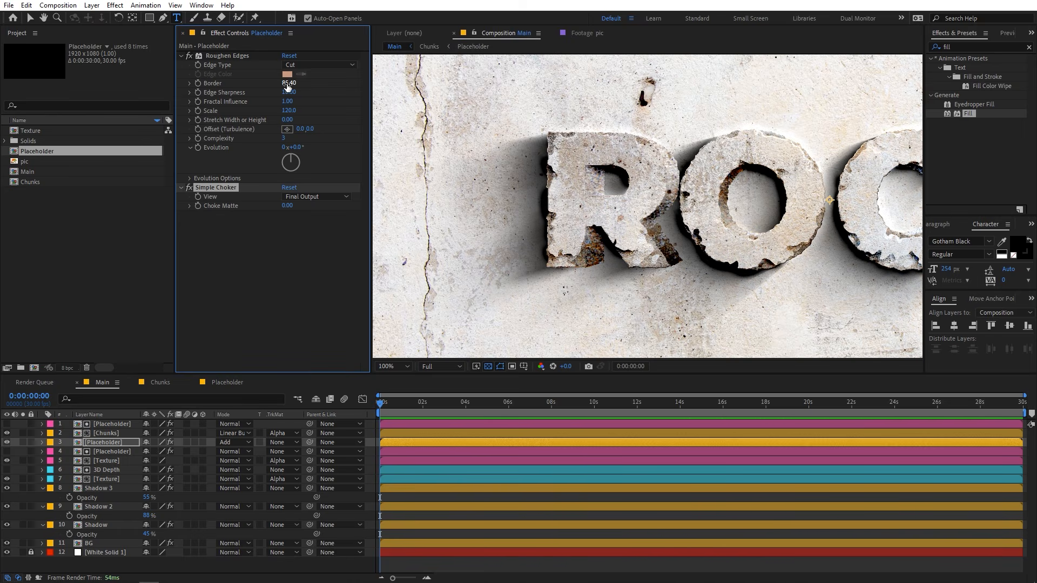
text(0)
key(Return)
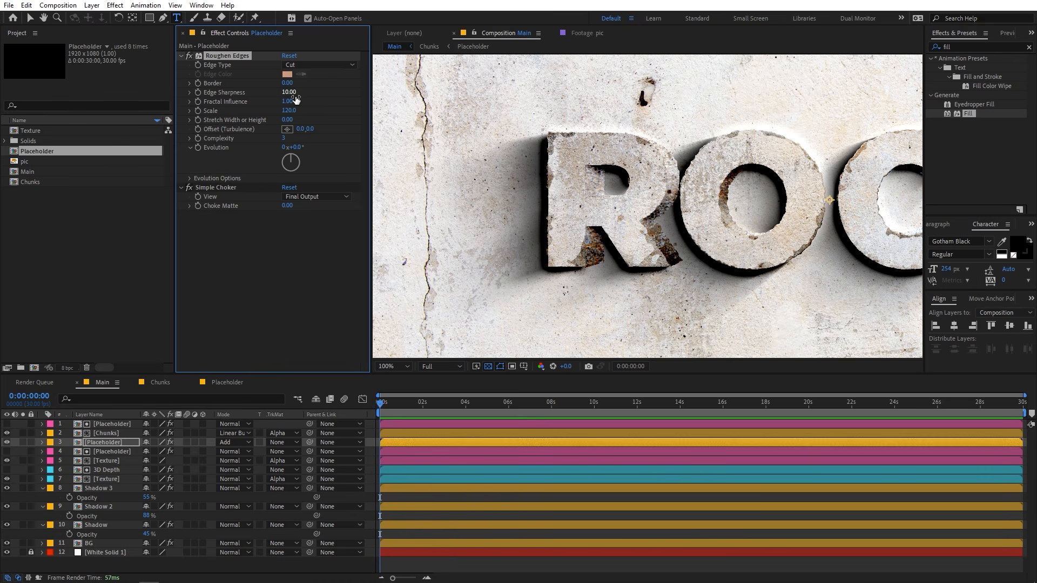
drag(292, 89, 686, 132)
drag(287, 205, 352, 207)
scroll(486, 337, down, 3)
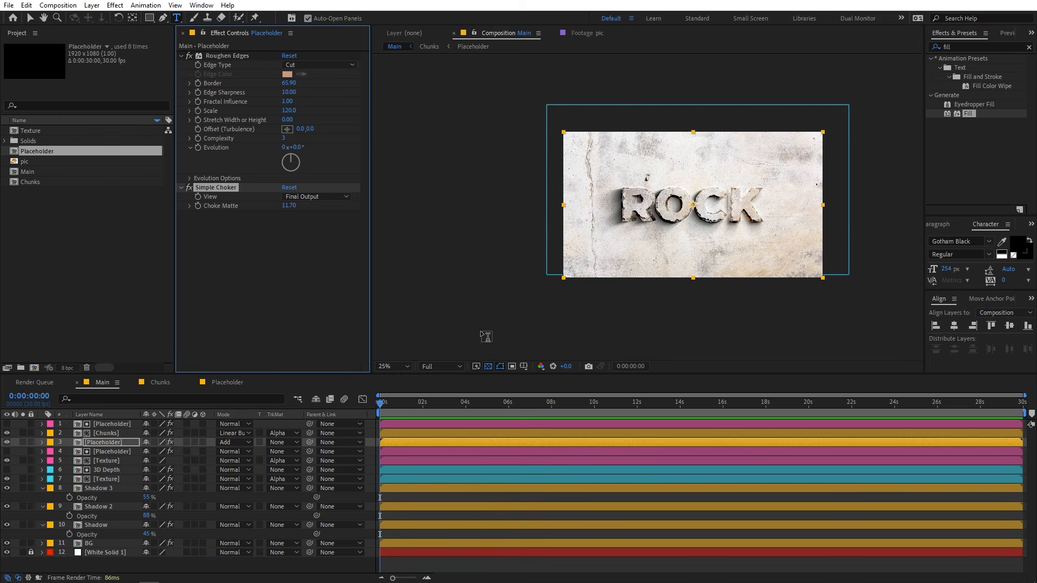
Try moving the Shadow 2 layer's CC Radial Blur Center to 994, 150.
click(97, 508)
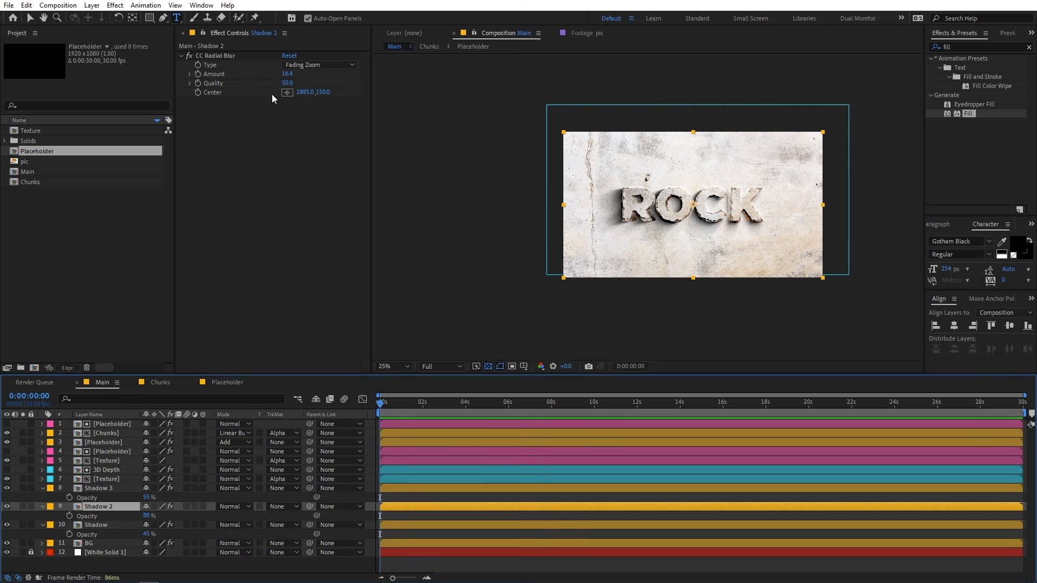
click(243, 93)
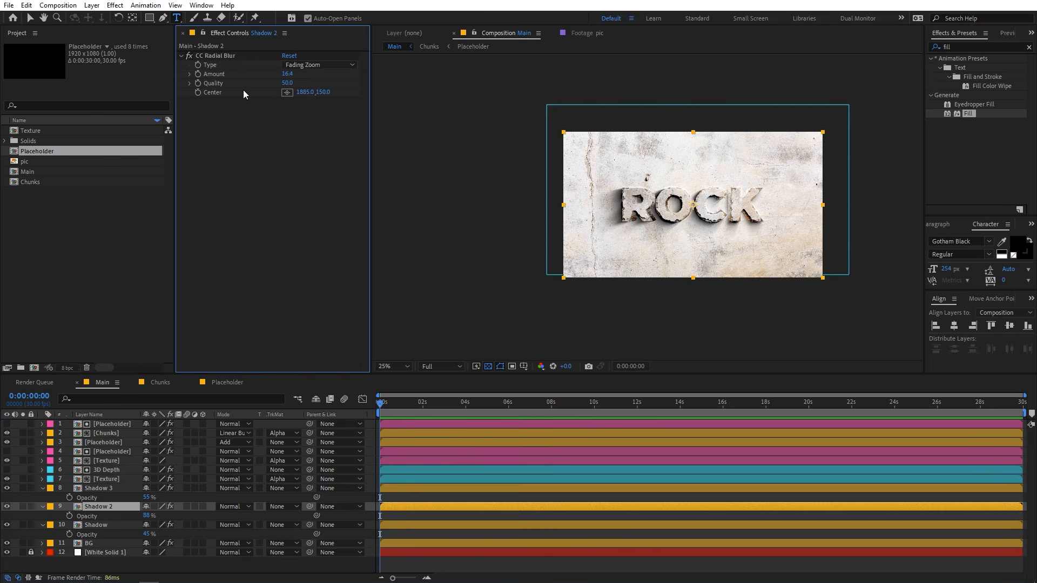
text(1111)
key(Return)
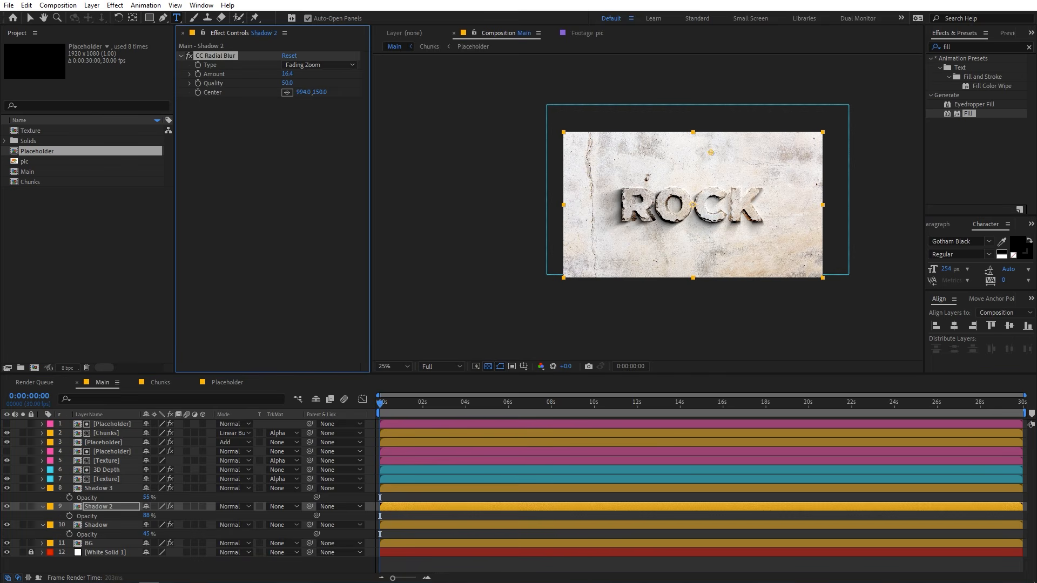
drag(1, 156, 125, 155)
Create a new 1920 x 1080, 30 fps composition named Texture overlay.
click(392, 367)
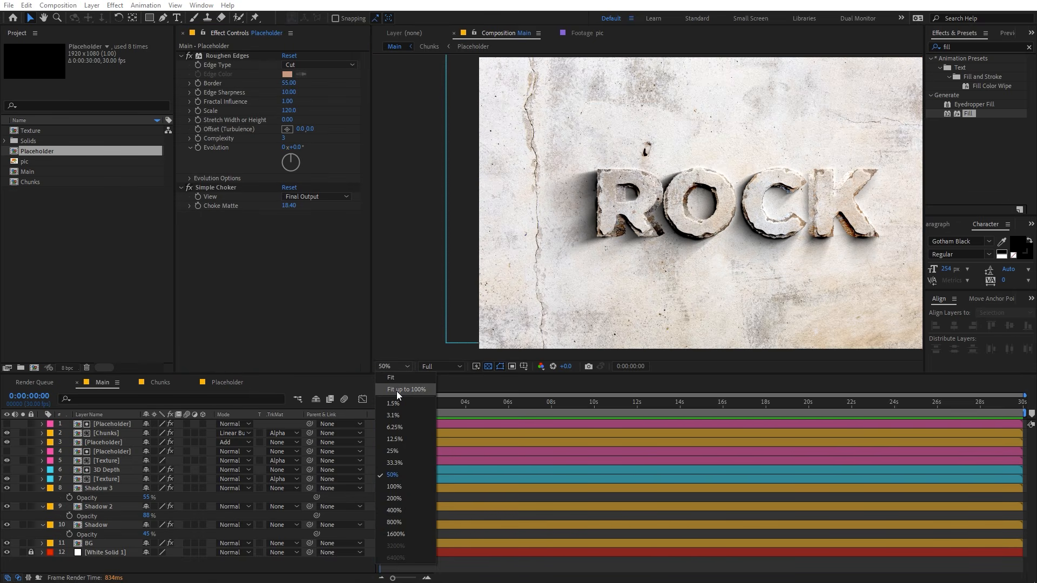
click(397, 391)
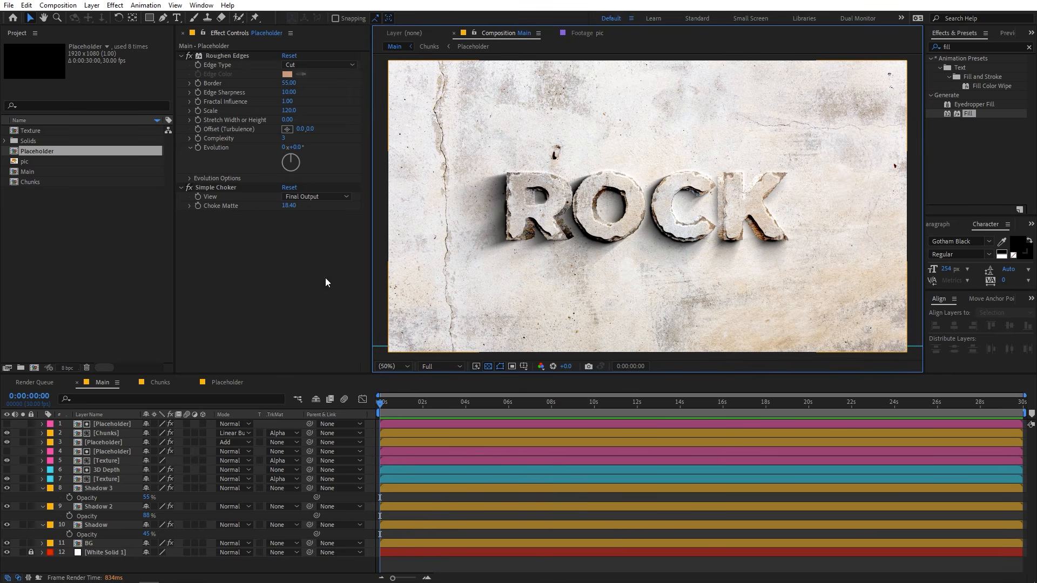
click(54, 278)
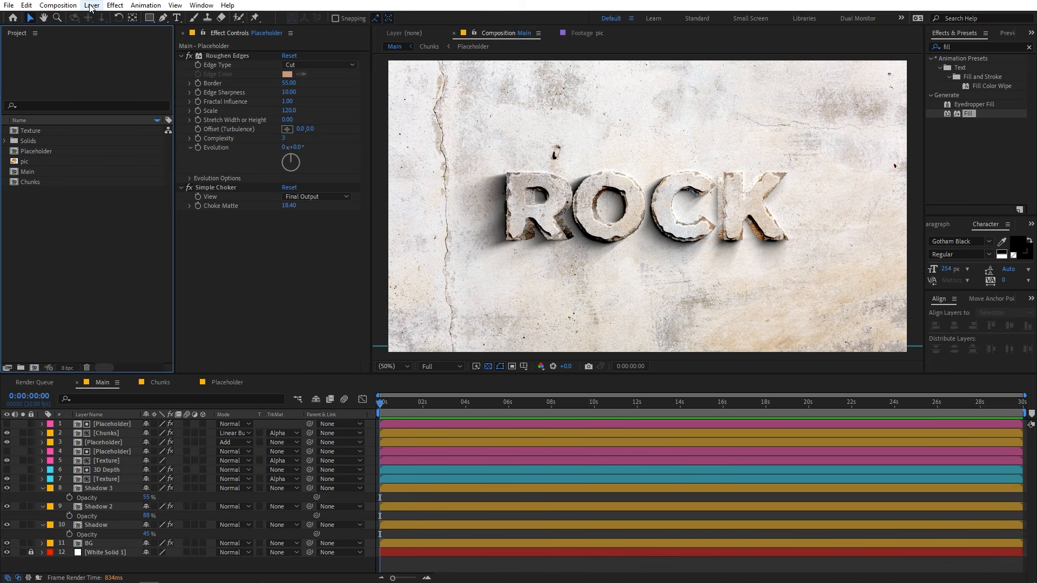
click(58, 5)
click(69, 21)
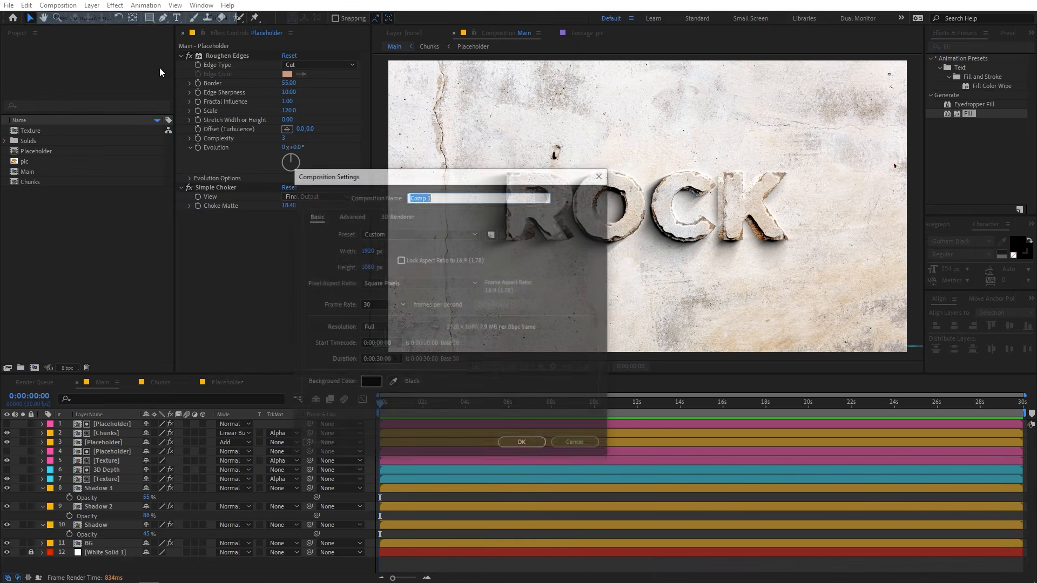
text(Te)
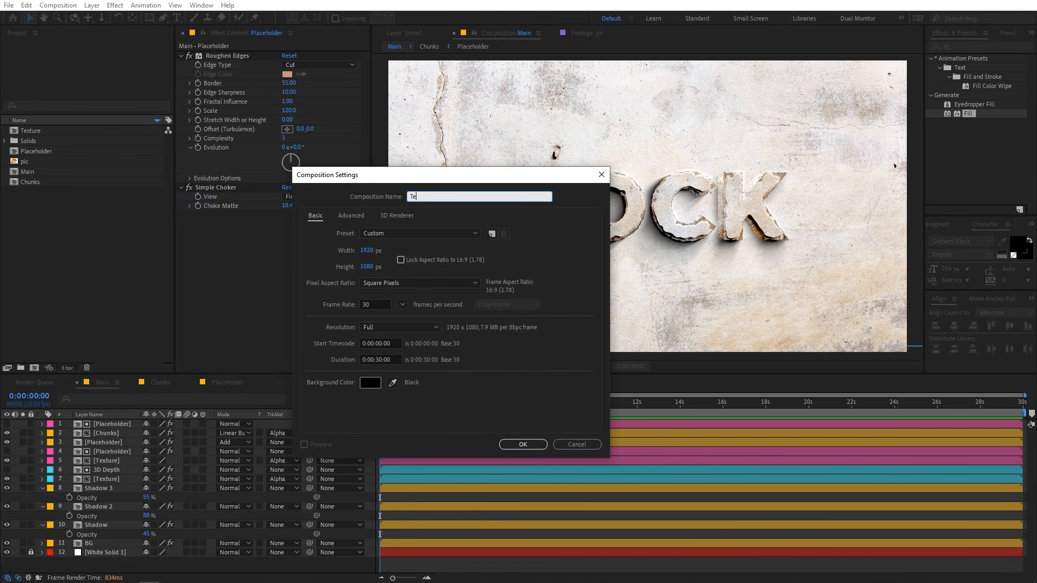
text(xture overlay)
click(522, 445)
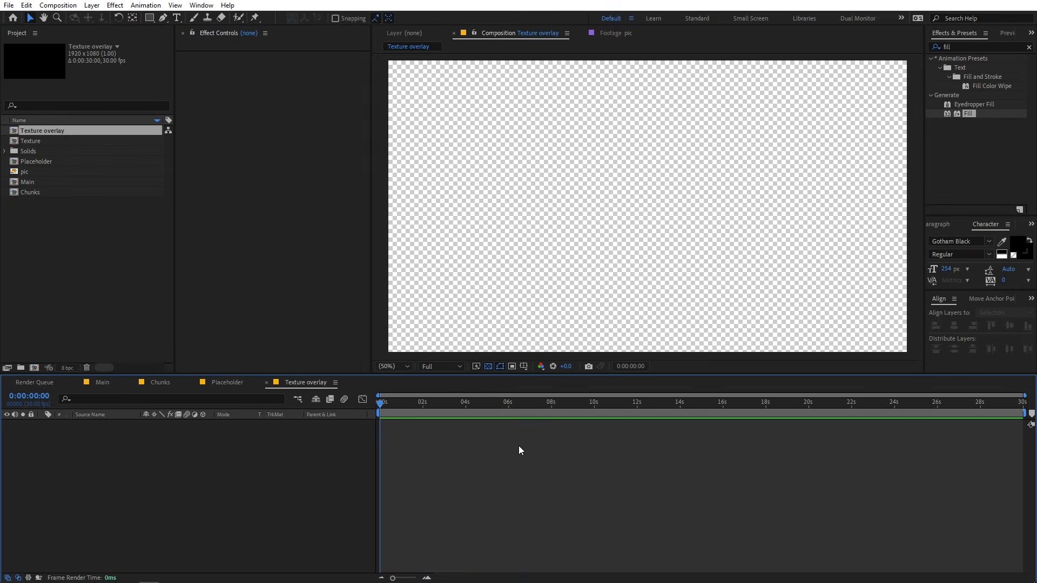
Place the Texture composition in Texture overlay and add an adjustment layer above it.
click(59, 236)
drag(36, 140, 101, 449)
right_click(144, 508)
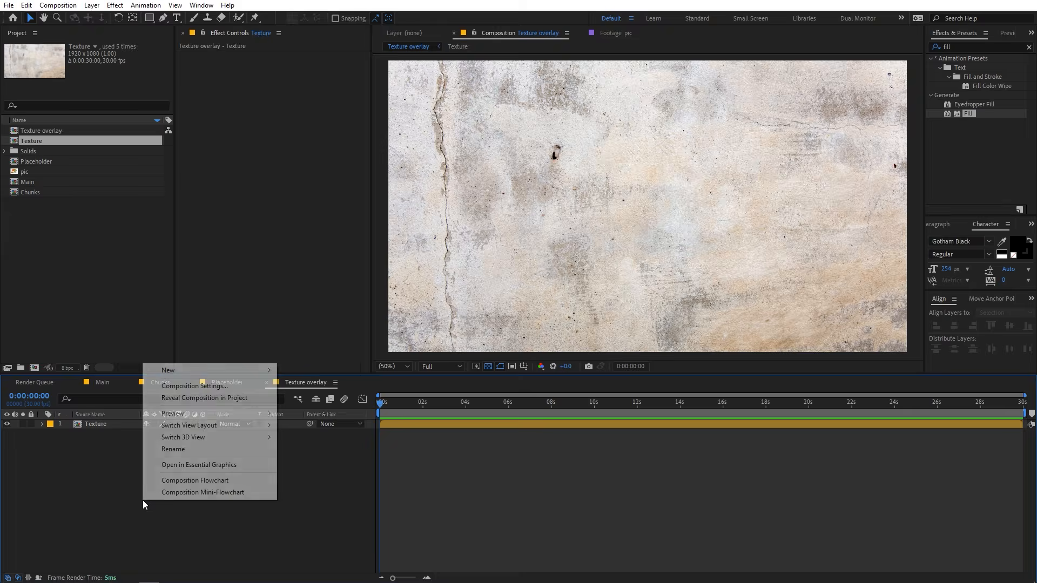
mouse_move(263, 370)
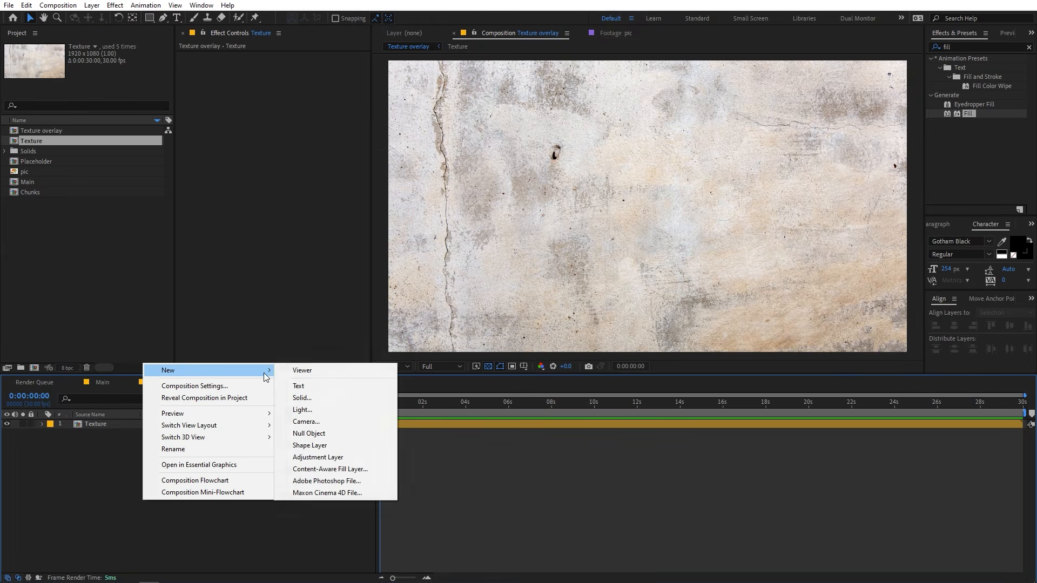
click(313, 457)
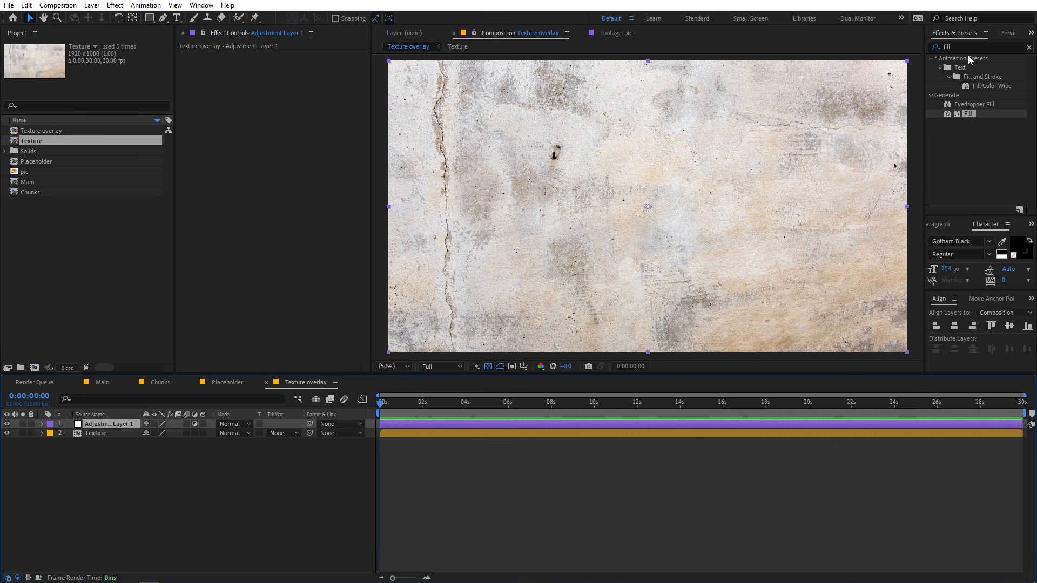
Find the CC Threshold effect and apply it to the adjustment layer.
key(ctrl+5)
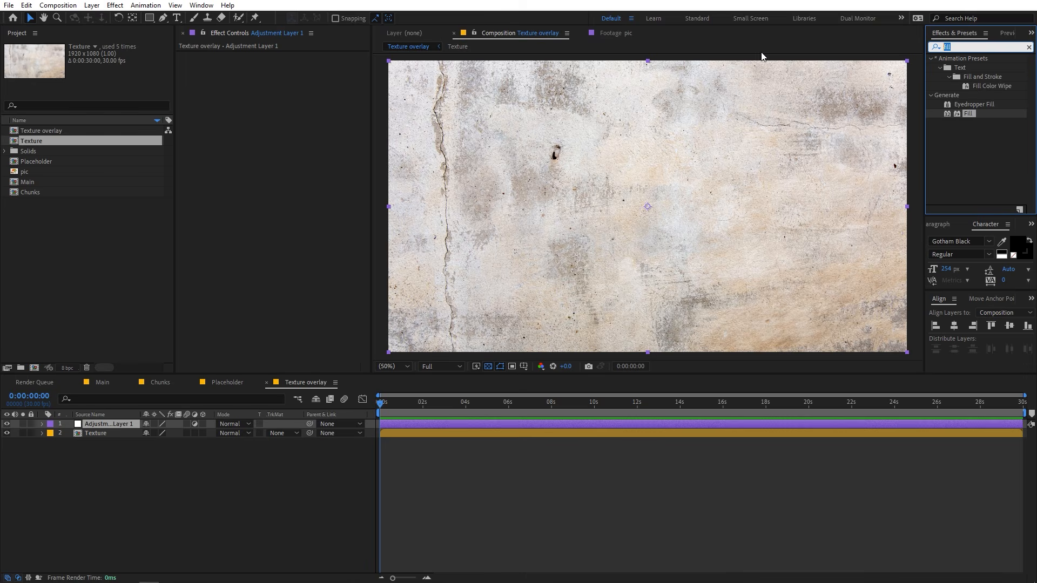
text(cc t)
drag(972, 122, 124, 426)
key(comma)
key(comma)
key(comma)
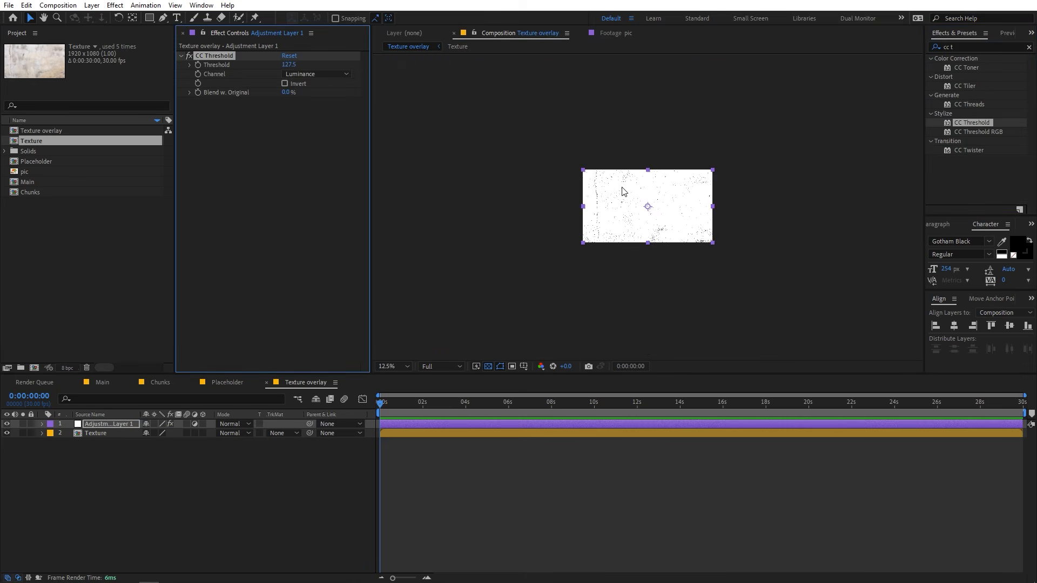
key(period)
key(period)
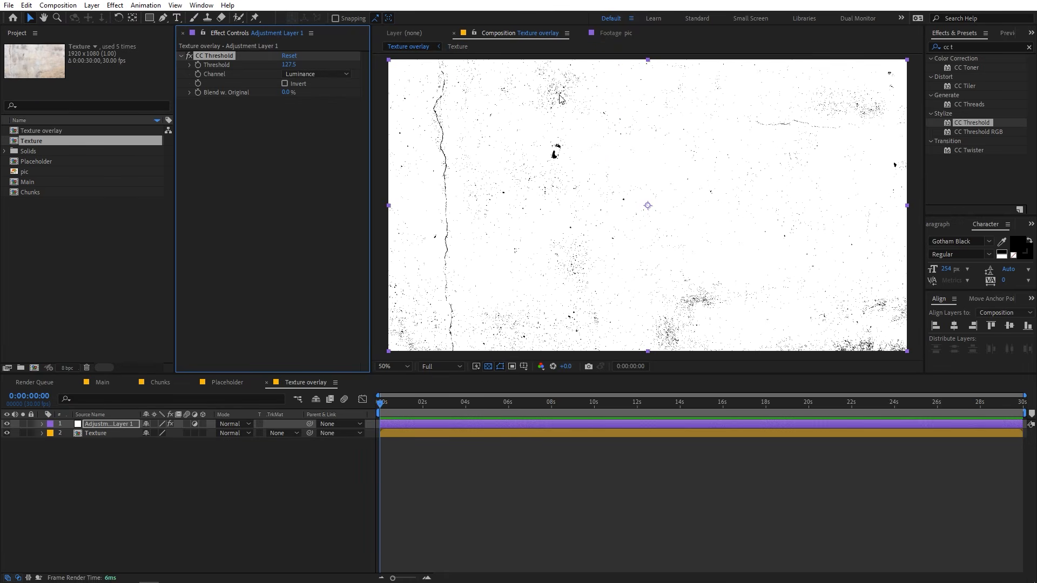
Set the adjustment layer's CC Threshold value to 135.7.
drag(292, 68, 278, 92)
key(ctrl+z)
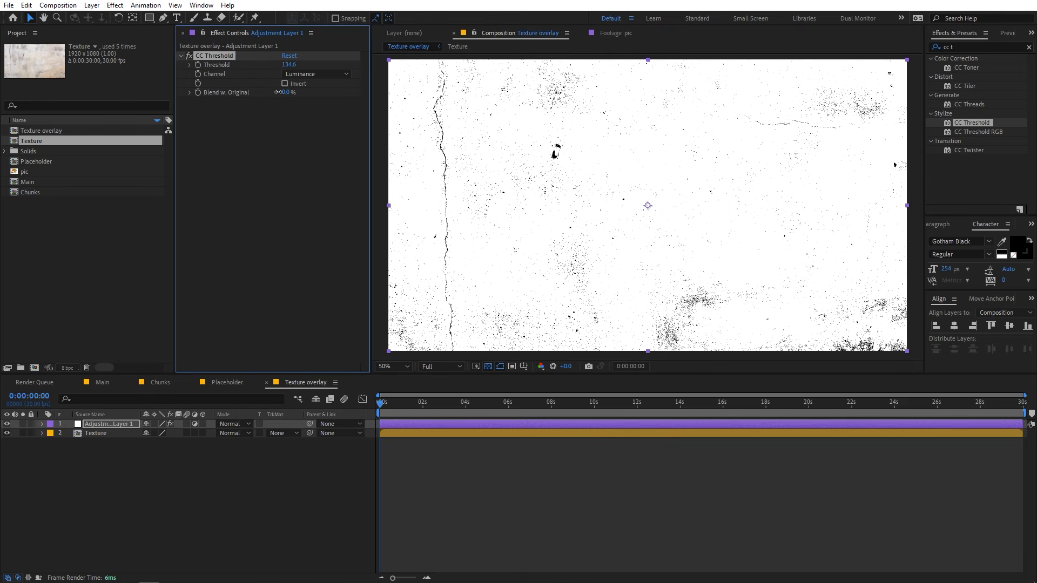
click(497, 521)
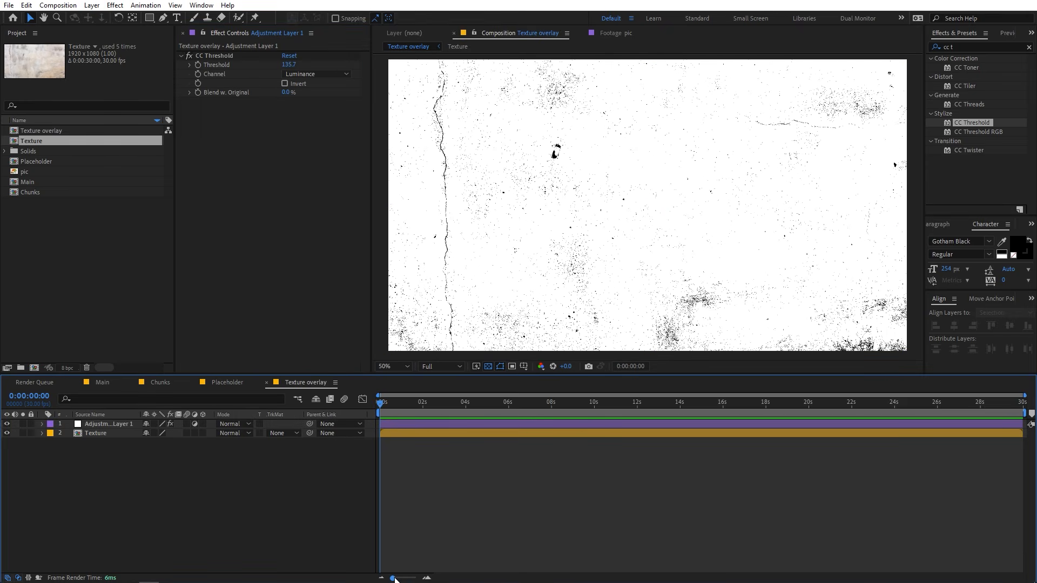
Split the Texture layer at frame 6 of the Texture overlay composition.
drag(395, 579, 419, 579)
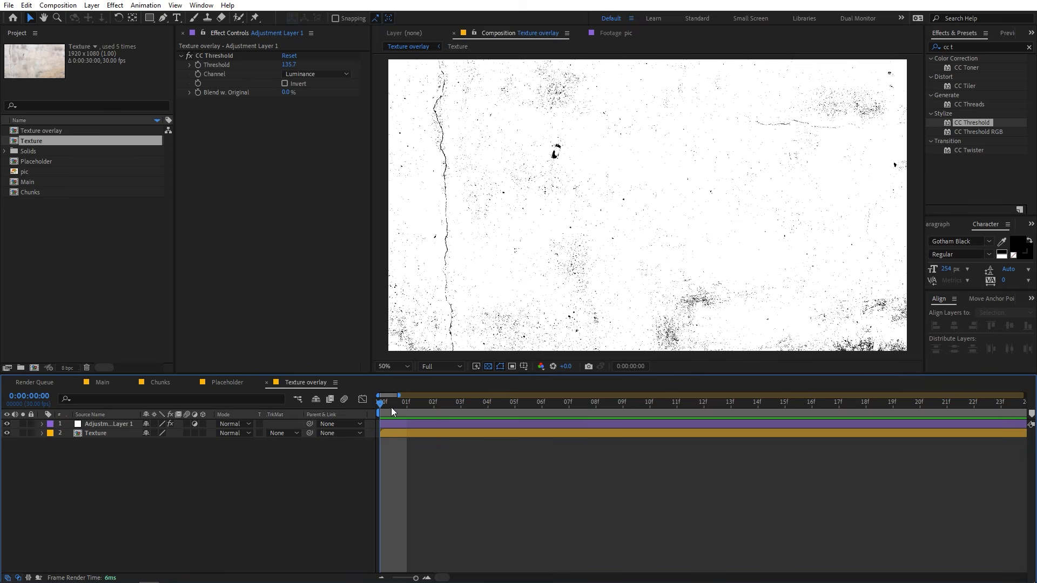
drag(391, 407, 537, 413)
click(105, 432)
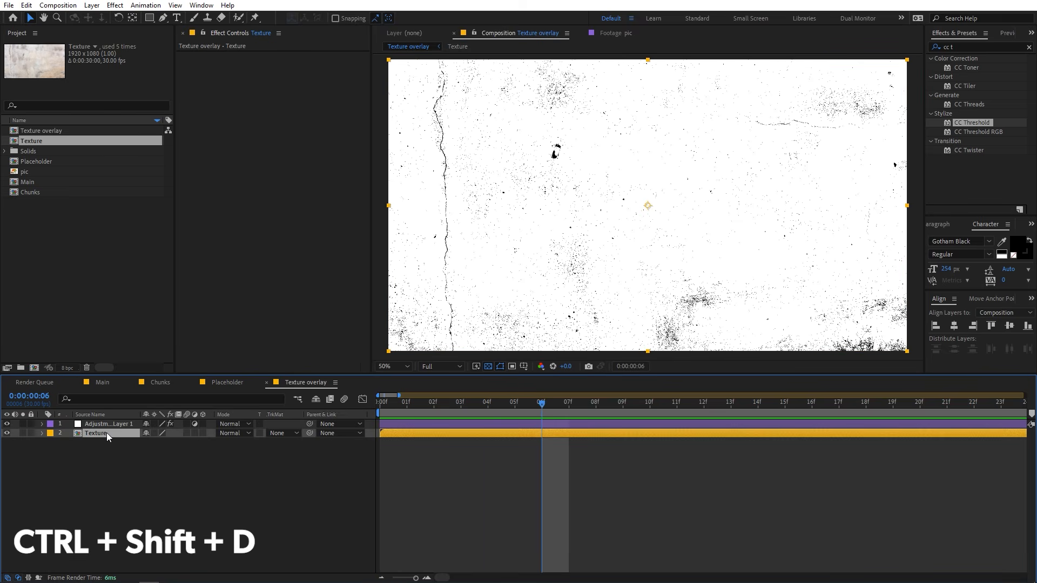
key(ctrl+shift+d)
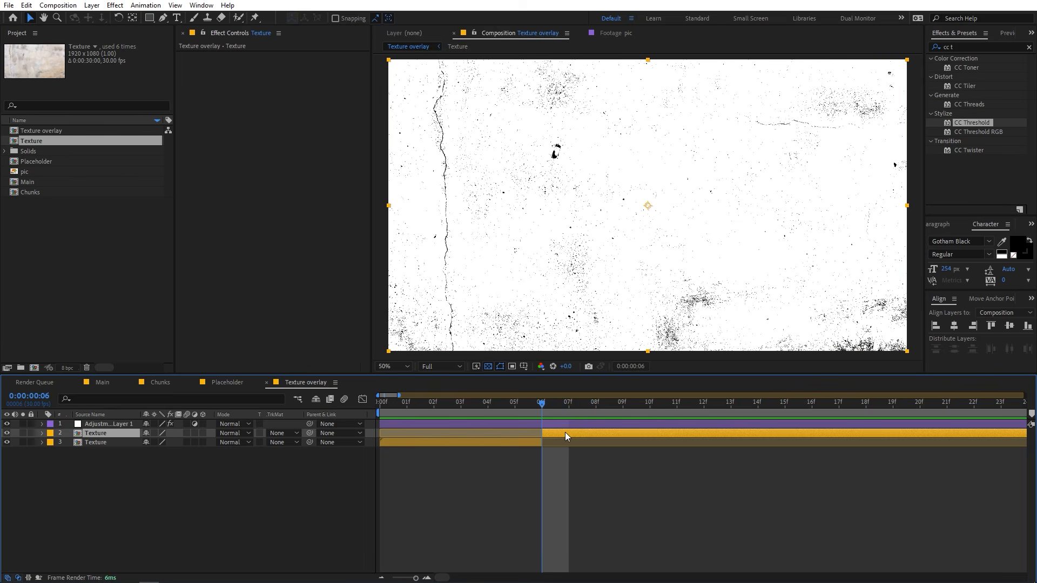
Scale the Texture segment starting at frame 6 to 152% and shift it down and to the left in the frame.
key(s)
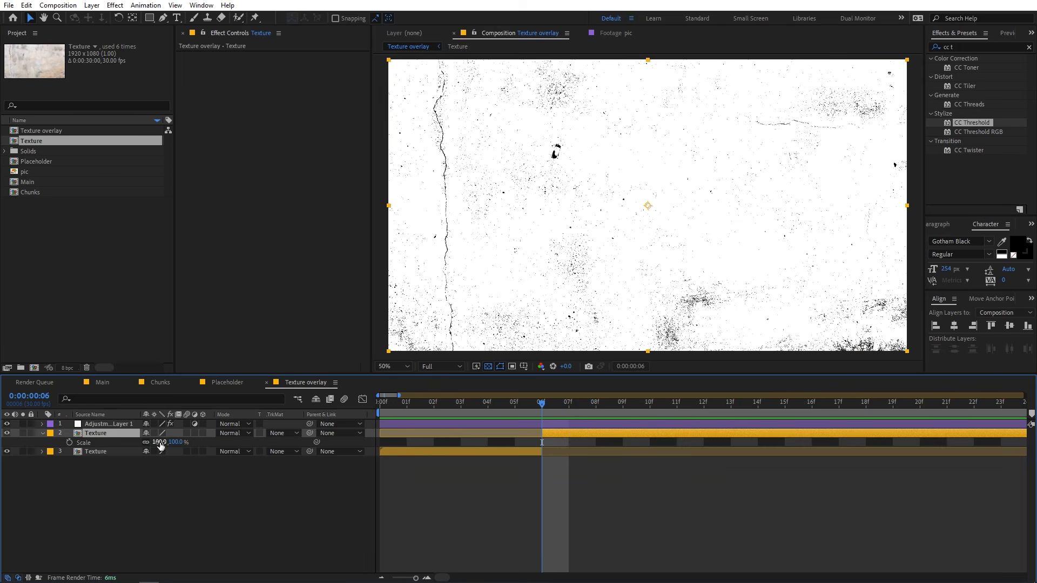
click(161, 444)
drag(164, 445, 191, 445)
drag(913, 164, 812, 234)
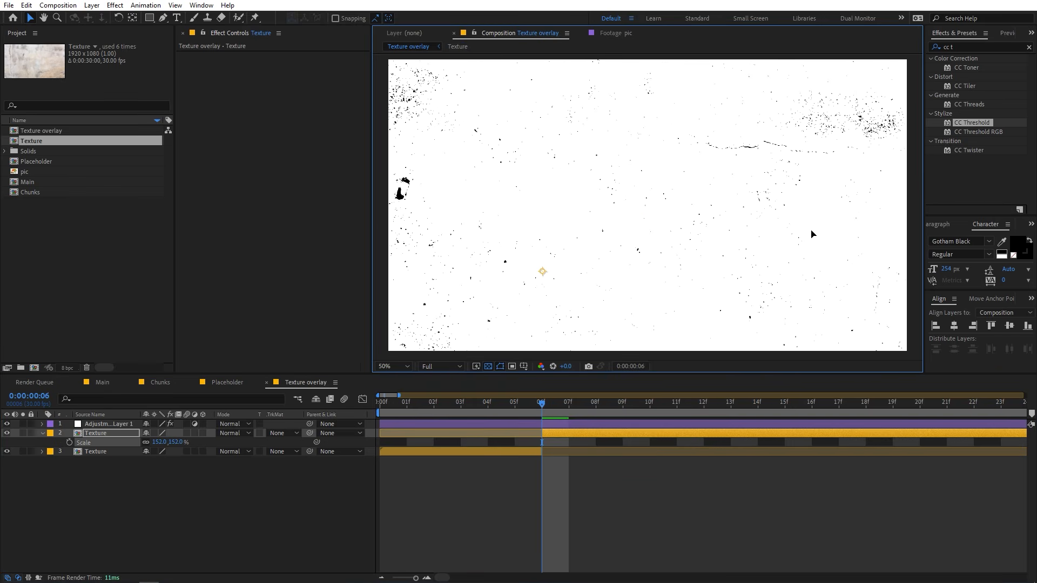
Scale the first Texture segment, before frame 6, to 153% and shift it upward and slightly right in the frame.
click(494, 413)
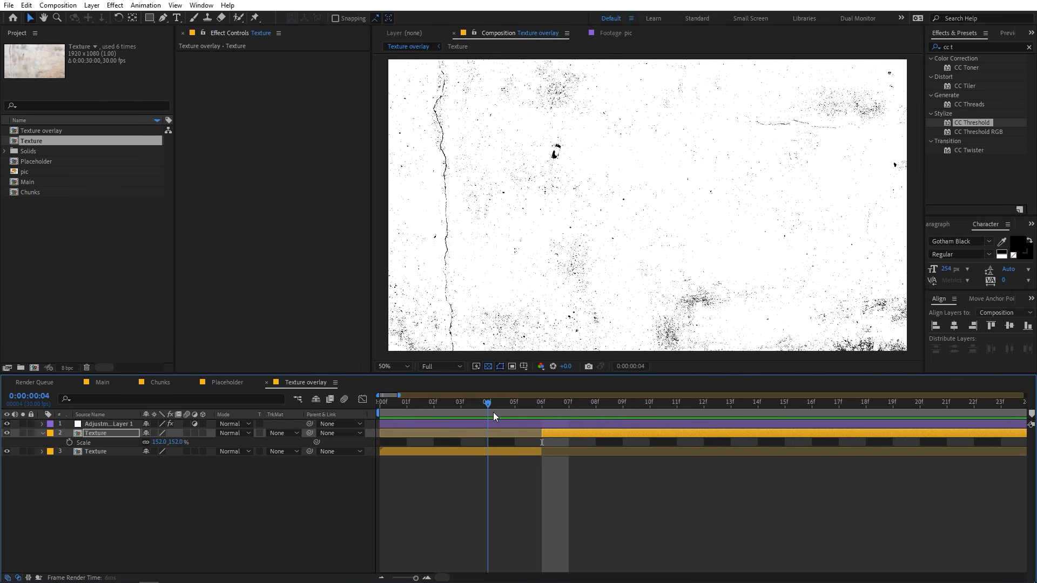
click(476, 450)
key(s)
drag(160, 461, 188, 461)
drag(591, 208, 616, 141)
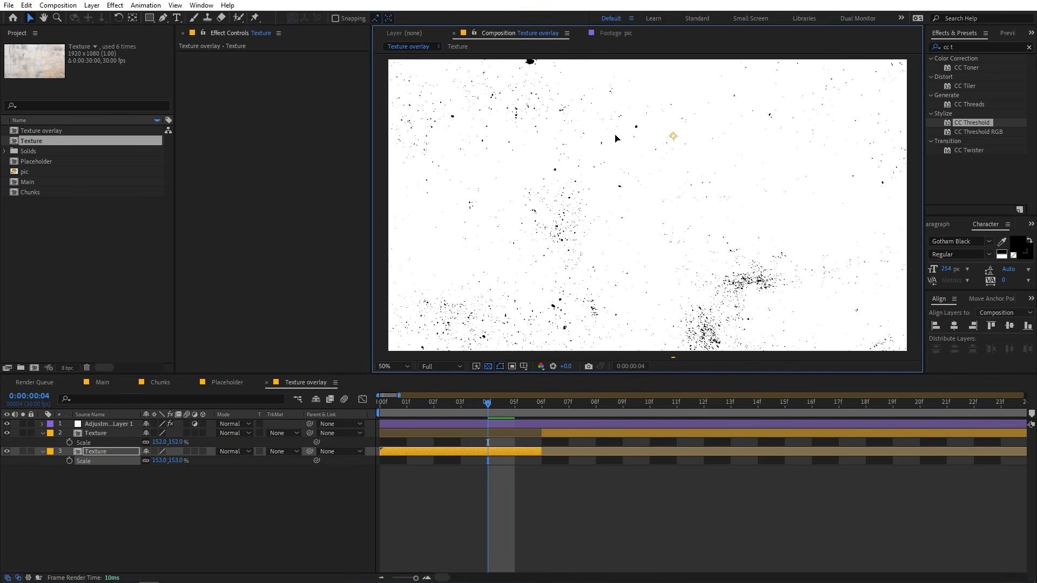
Split the later Texture segment at frame 12.
key(comma)
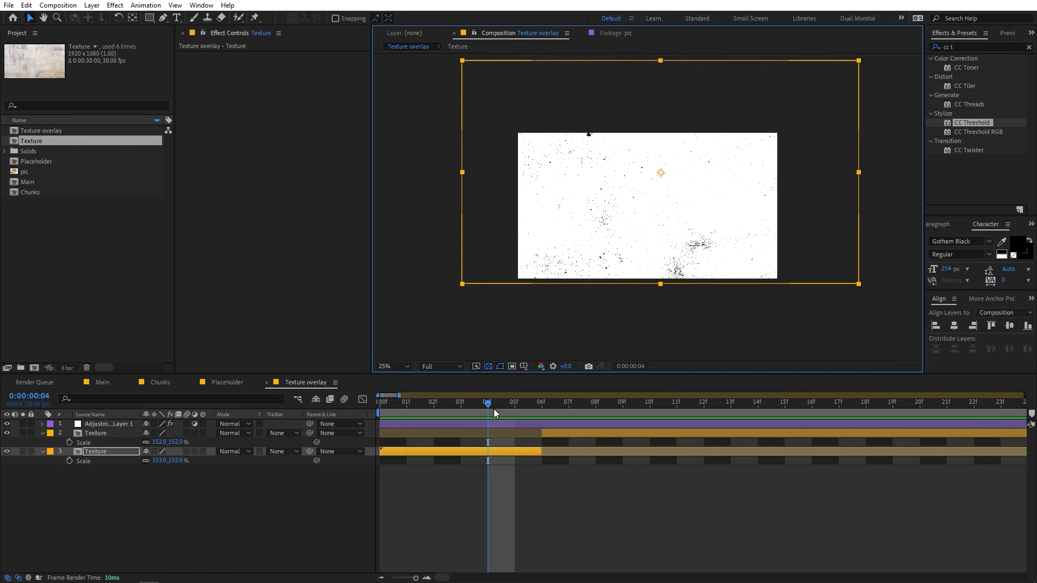
drag(494, 410, 708, 432)
click(708, 433)
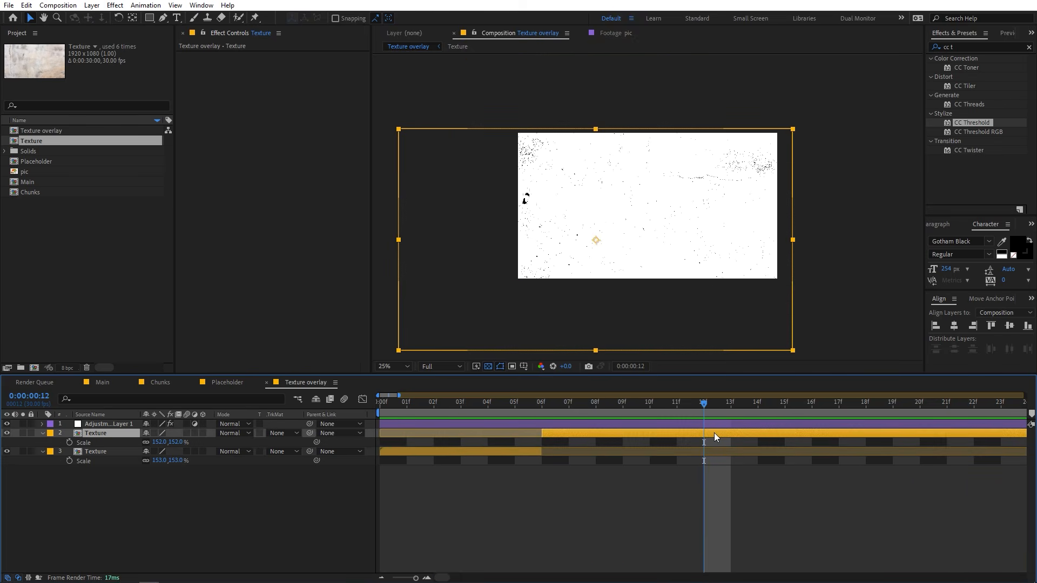
key(ctrl+shift+d)
Rotate the Texture segment starting at frame 12 by 90° and move it down and to the right.
key(r)
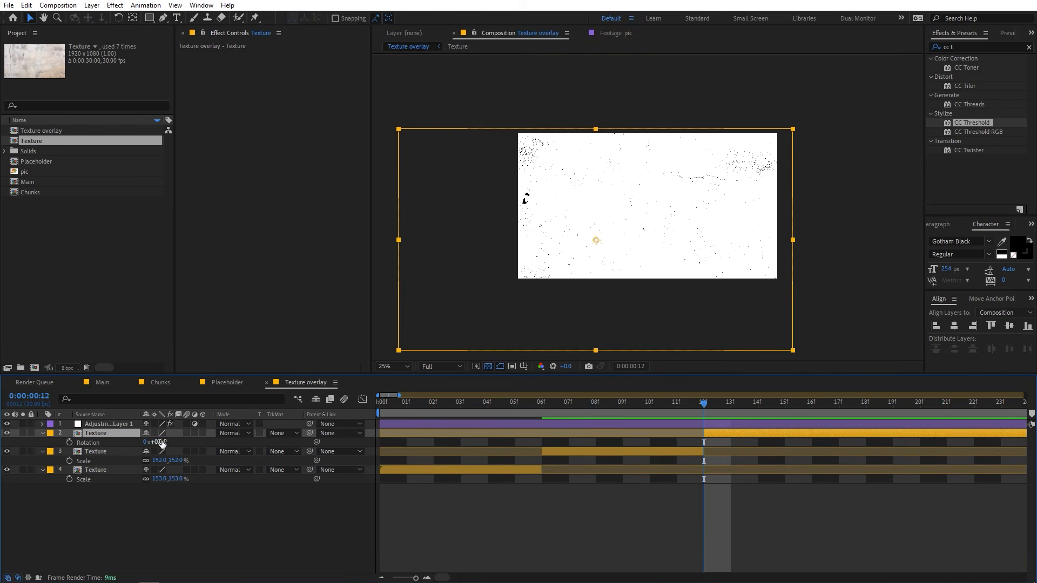
drag(163, 442, 218, 448)
drag(554, 270, 597, 375)
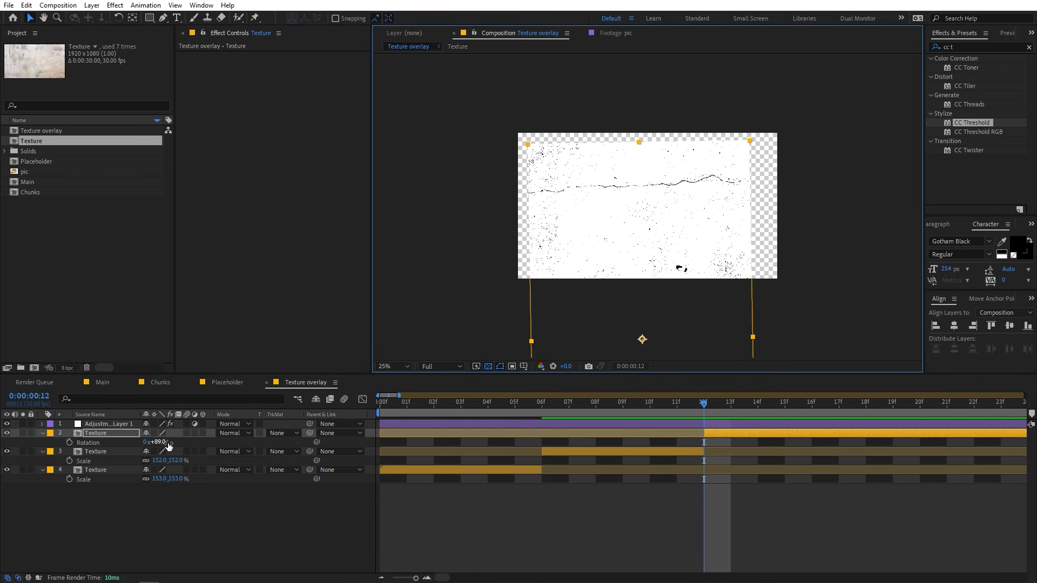
click(165, 443)
text(90)
key(Return)
Scale the rotated Texture segment to 182.7% and reposition it so that it covers the whole frame.
key(s)
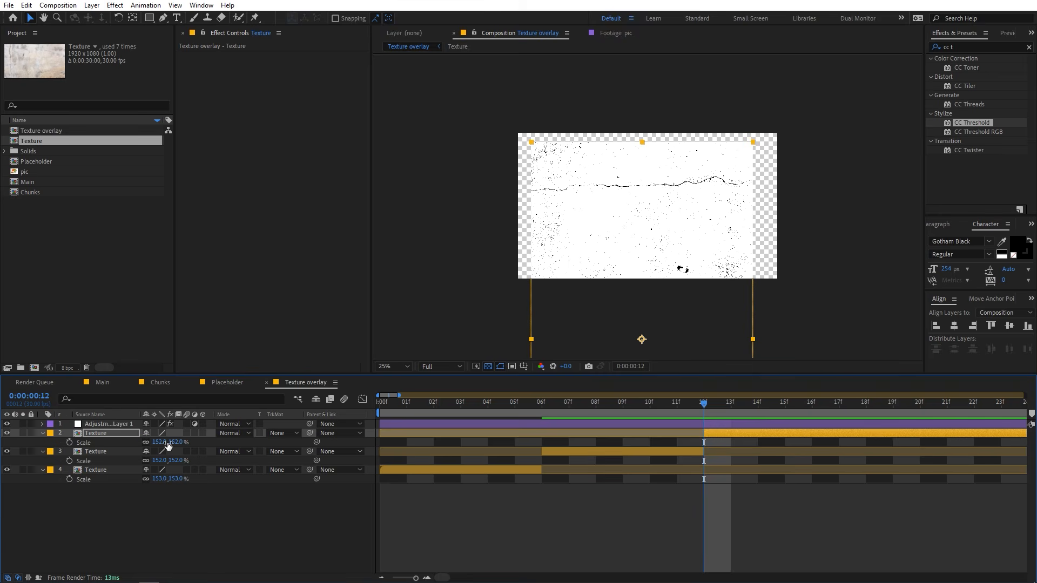
drag(167, 444, 341, 453)
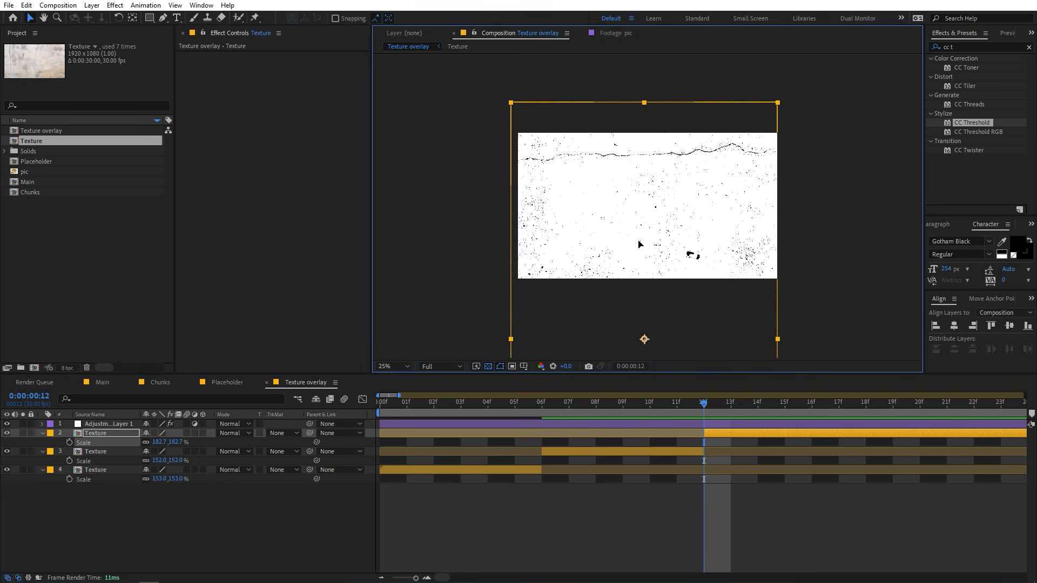
drag(639, 241, 639, 257)
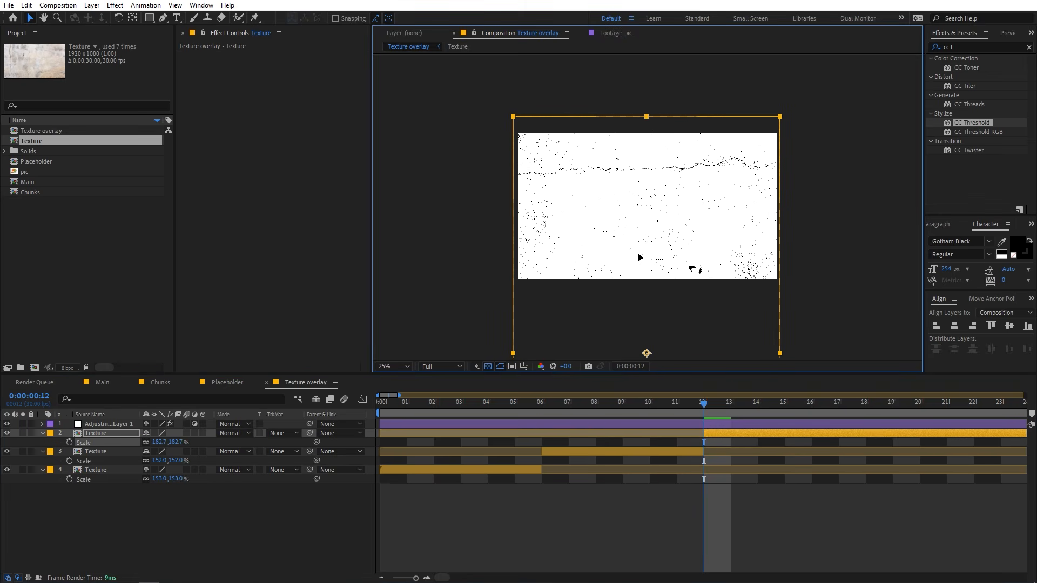
click(733, 550)
Split the rotated Texture segment at frame 18 and move the new segment upward to show a different area.
click(784, 404)
drag(785, 405, 865, 414)
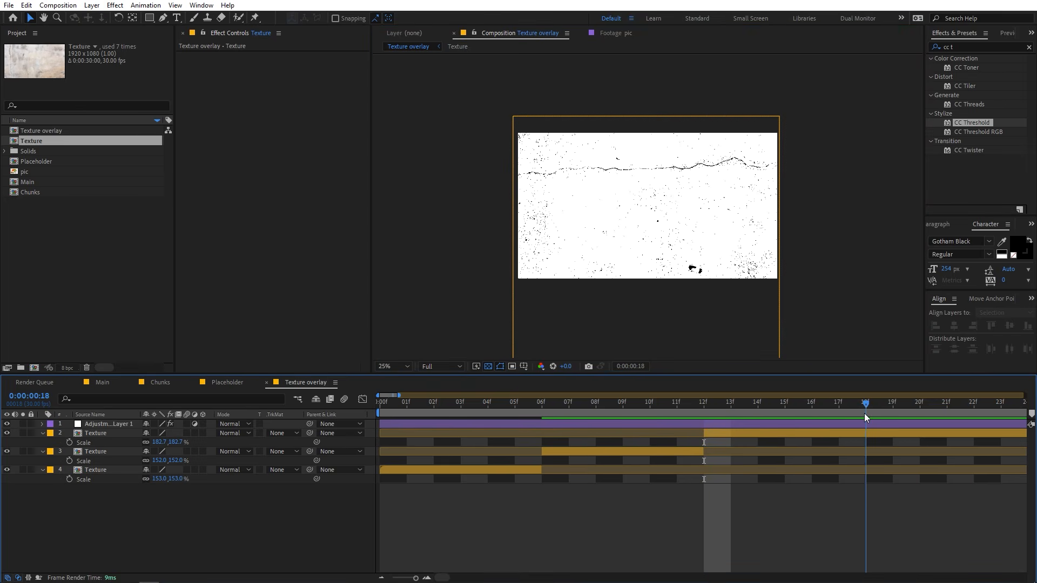
click(896, 433)
key(ctrl+shift+d)
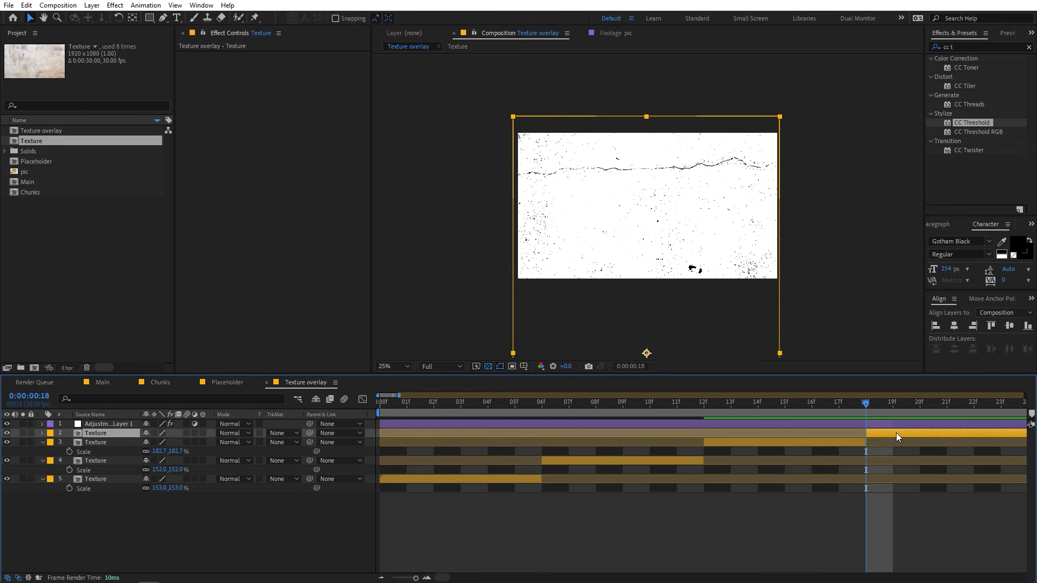
drag(708, 313, 698, 75)
key(comma)
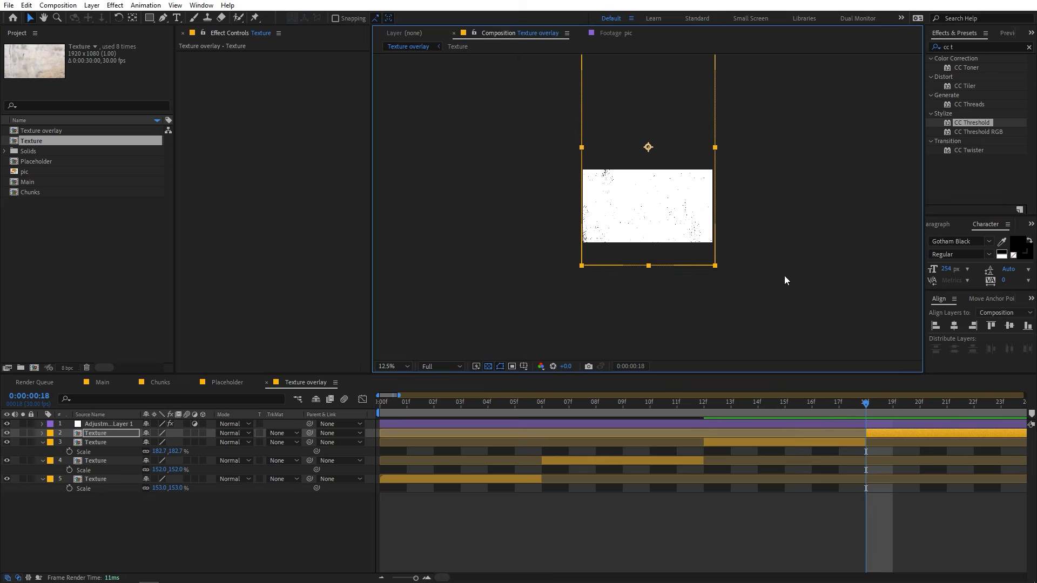
End the work area at 0:00:01:06 and trim the Texture overlay composition to it.
click(503, 403)
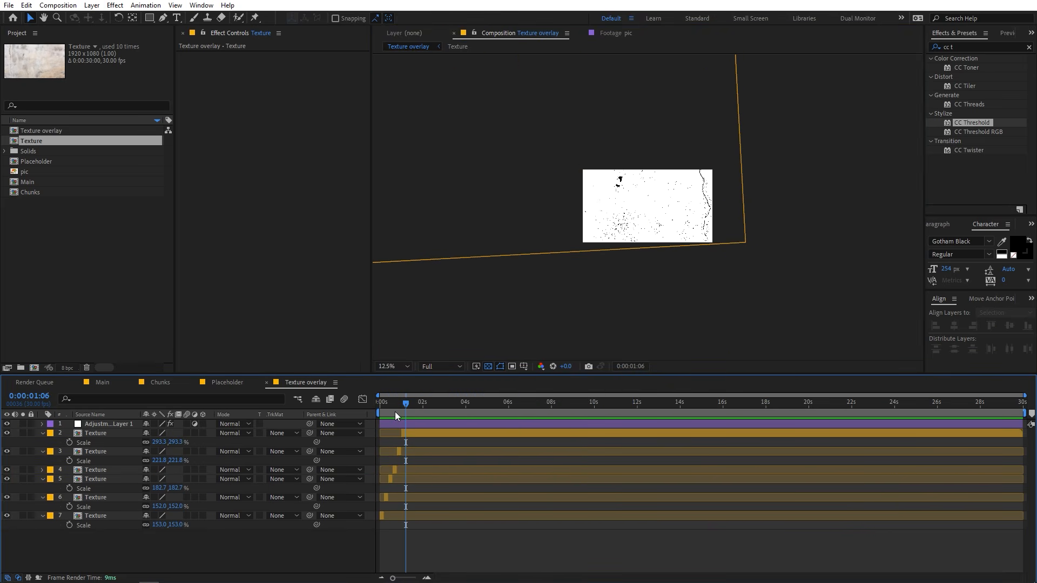
key(n)
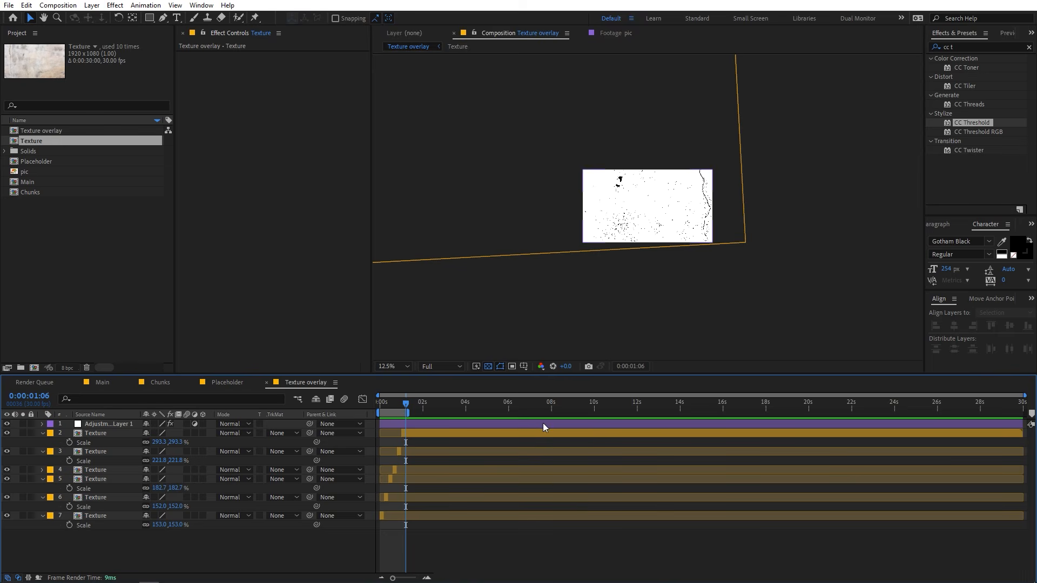
right_click(393, 416)
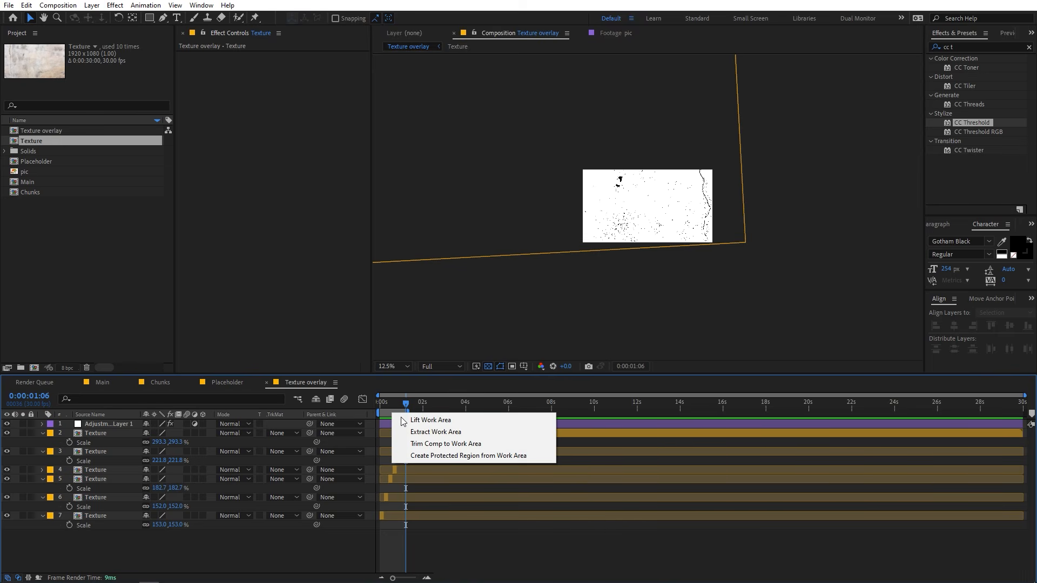
click(433, 444)
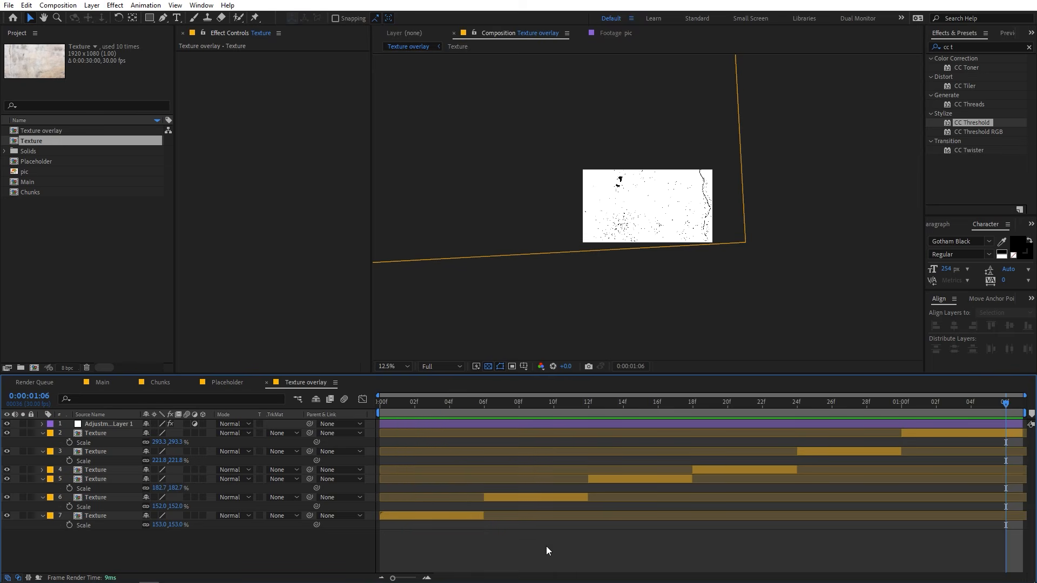
Preview the Texture overlay composition from its first frame.
key(Home)
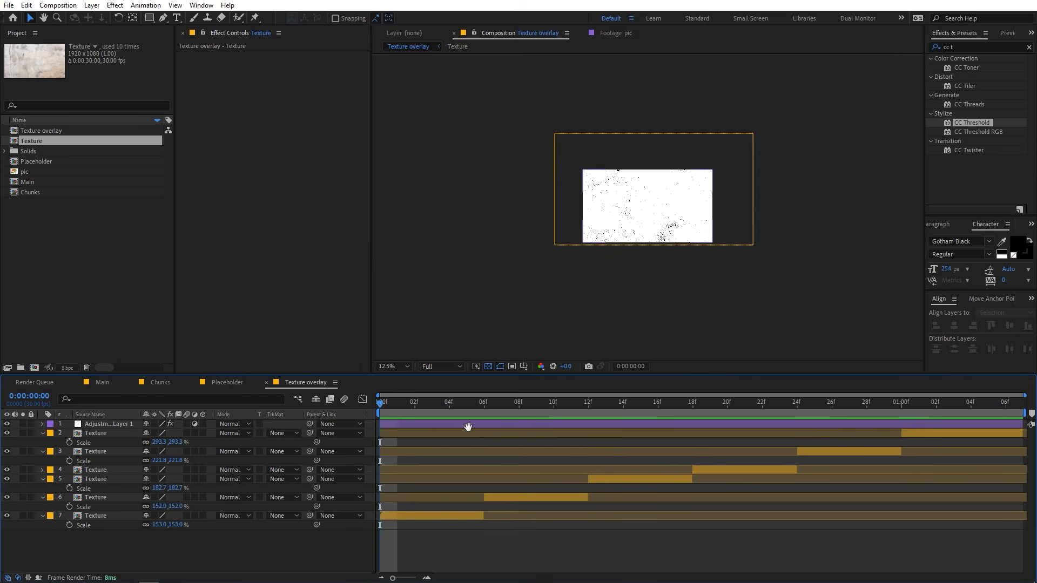
key(space)
scroll(645, 216, up, 1)
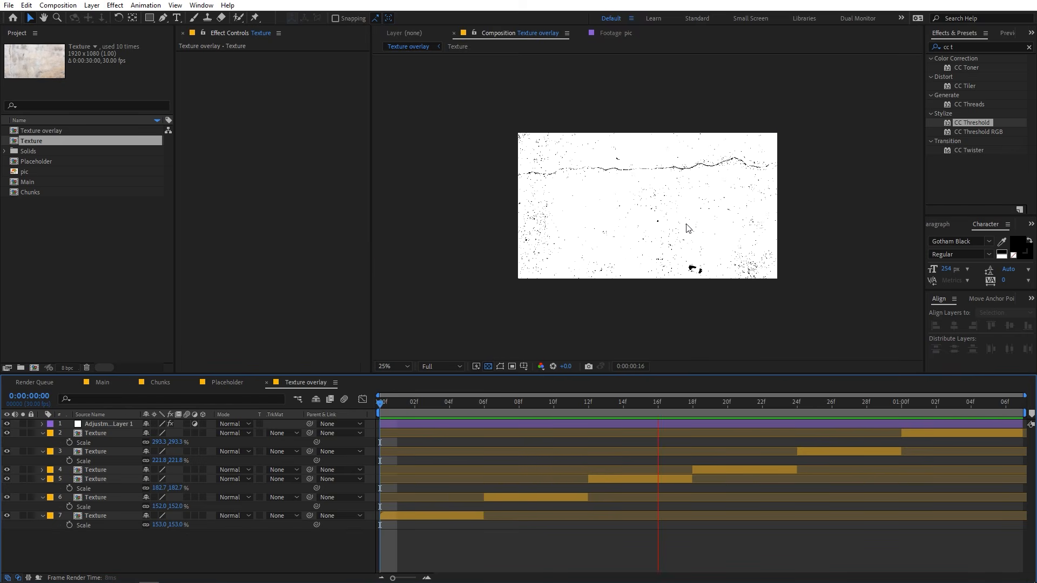
key(space)
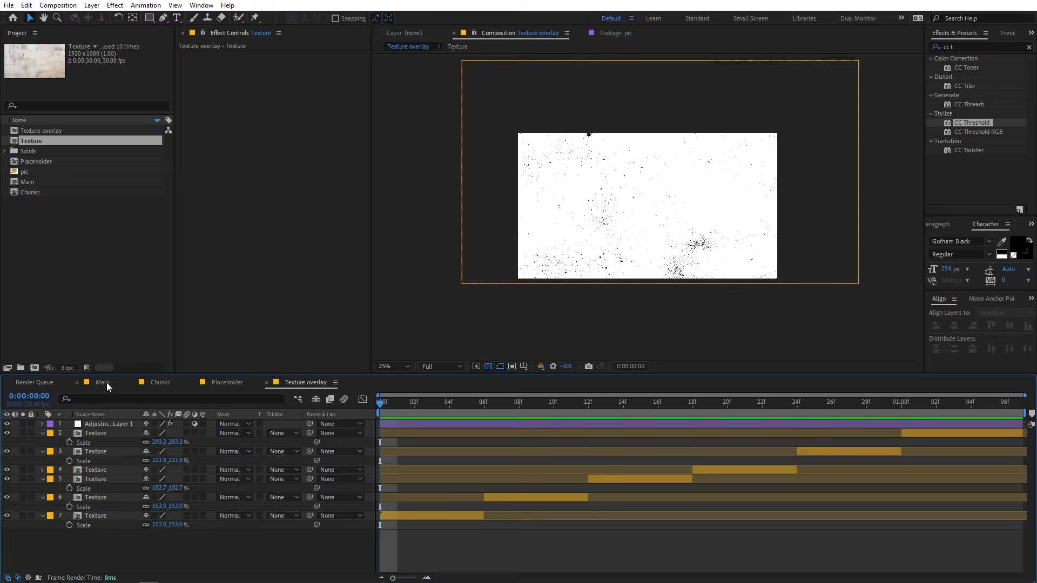
Add the Texture overlay composition as the topmost layer in Main with the Multiply blending mode, and preview it.
click(106, 383)
click(89, 282)
drag(46, 131, 98, 420)
click(236, 423)
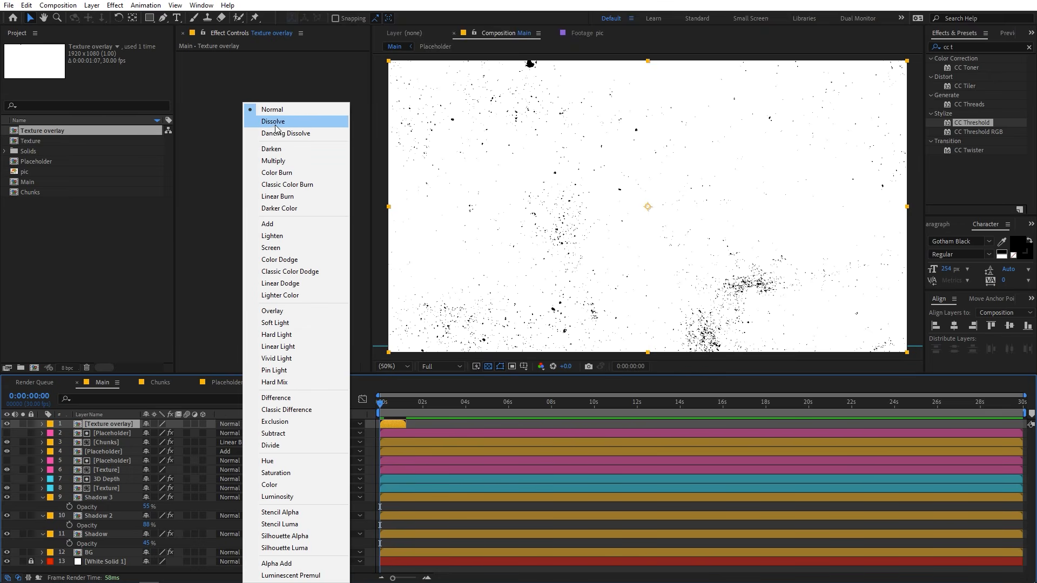
click(274, 160)
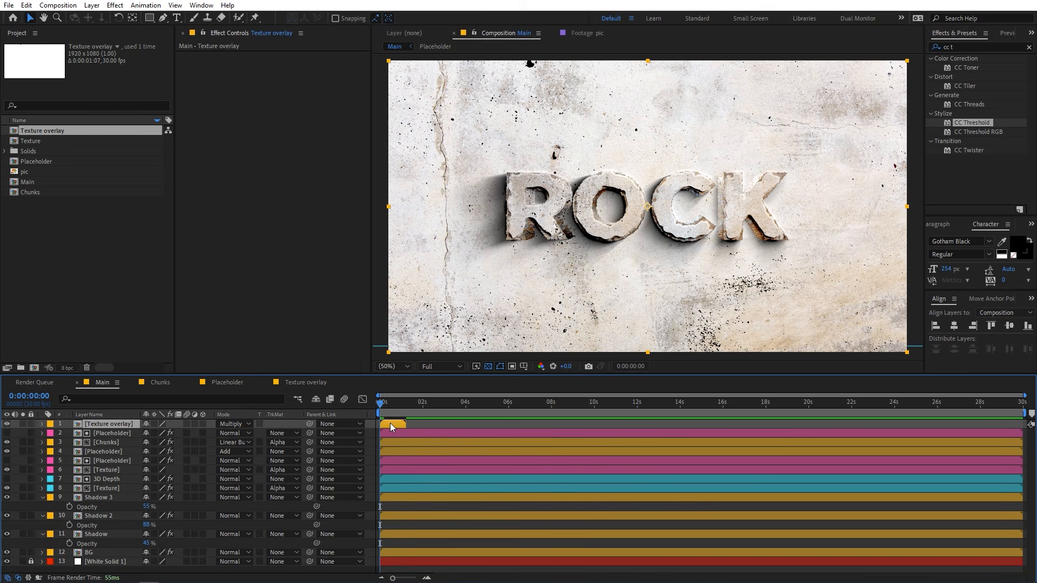
key(space)
key(space)
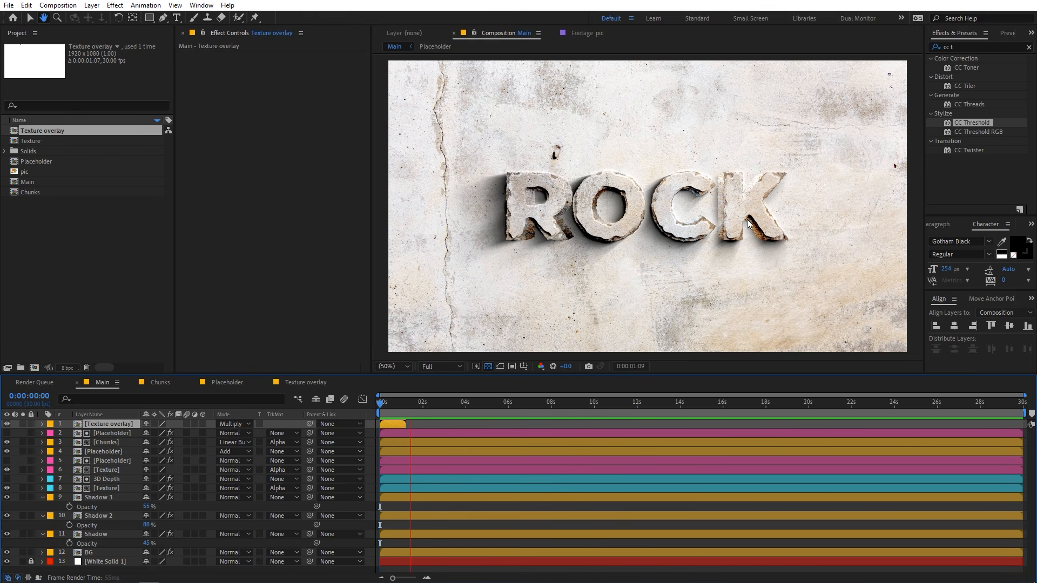
Enable time remapping on the Texture overlay layer and give its Time Remap property the expression loopOut().
mouse_move(415, 402)
mouse_down()
mouse_move(386, 412)
mouse_move(405, 415)
mouse_up()
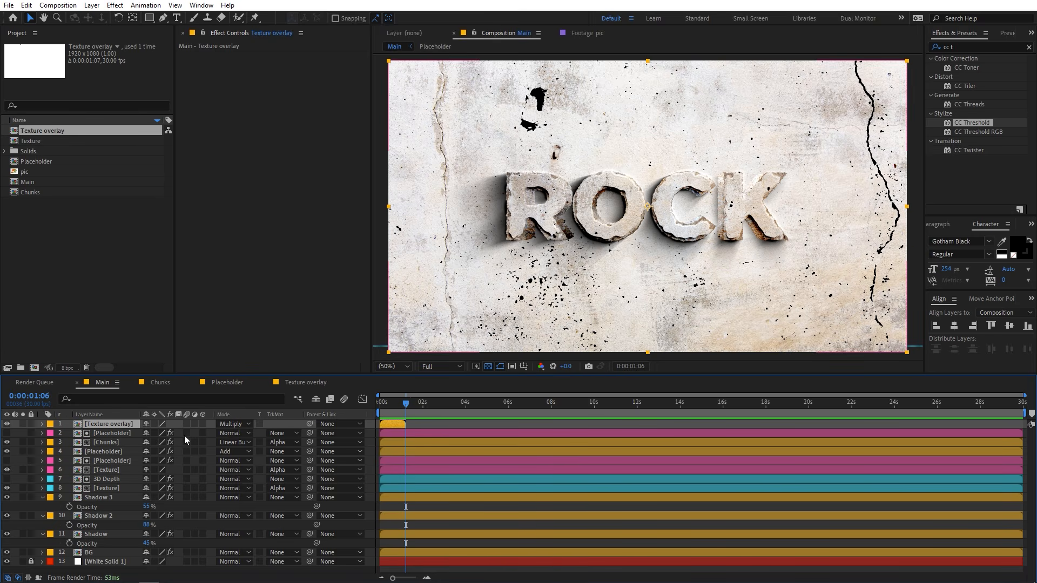
right_click(116, 423)
mouse_move(176, 173)
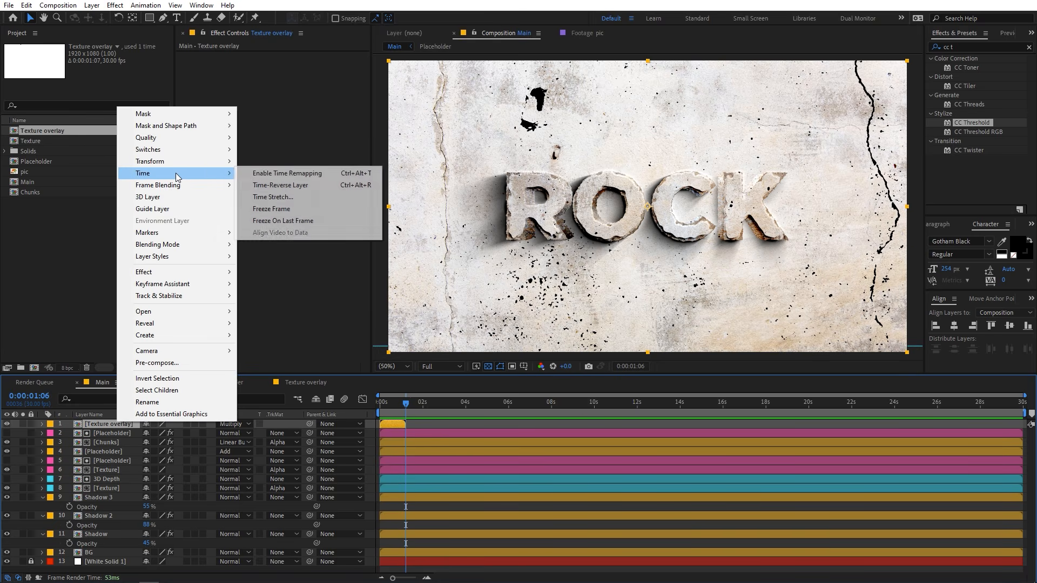
click(294, 177)
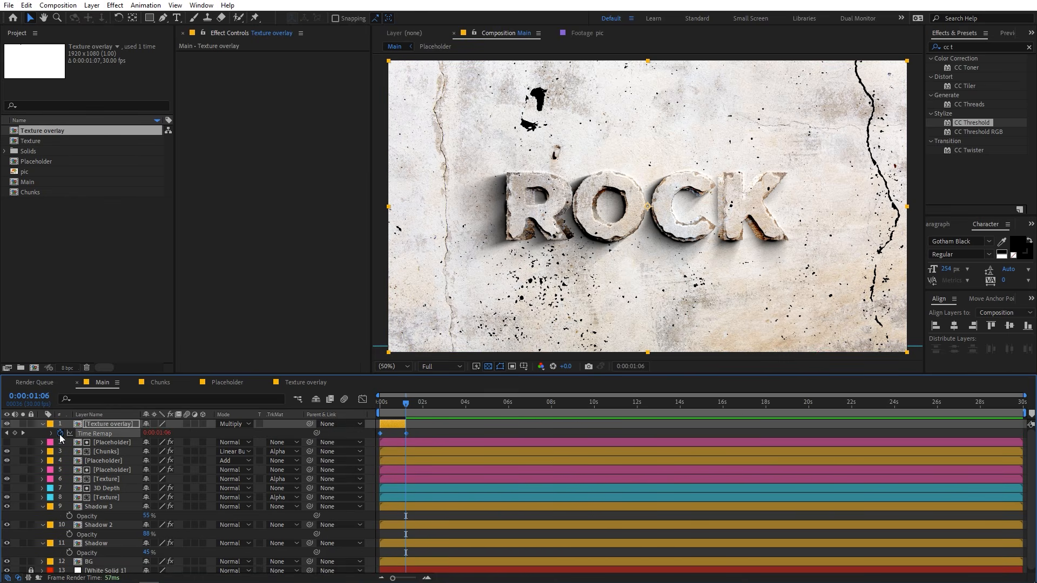
alt+click(60, 434)
text(loop)
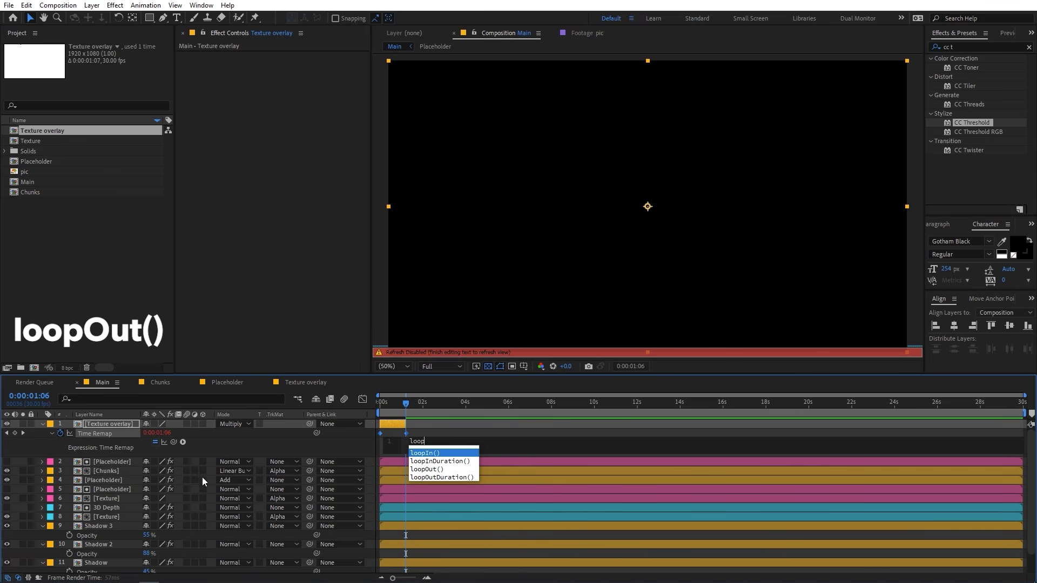
click(425, 468)
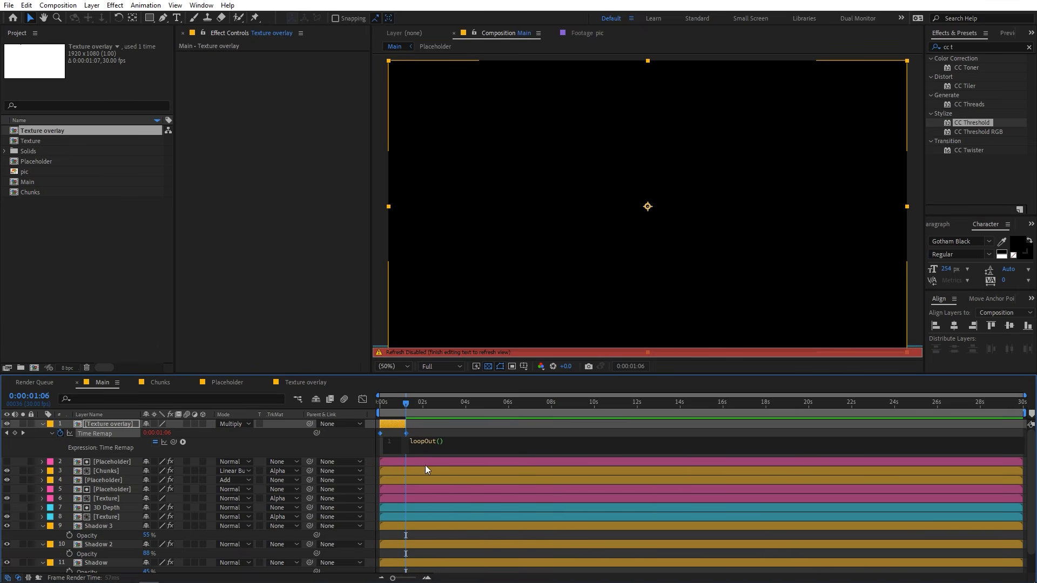
click(459, 427)
Extend the looping Texture overlay layer across most of Main's timeline, slide it slightly earlier, and preview the loop.
drag(414, 424, 1008, 419)
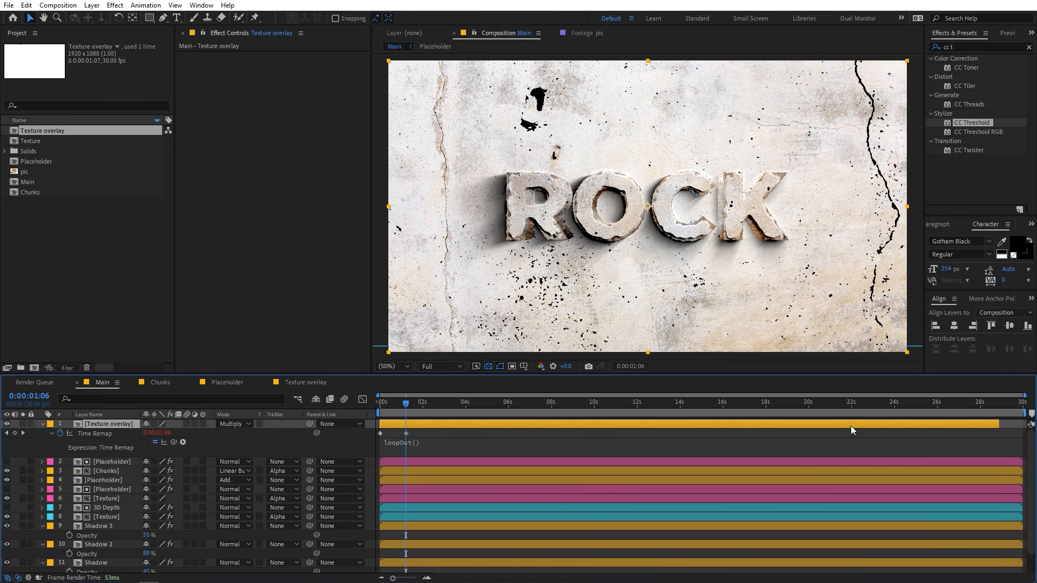
drag(845, 426, 816, 429)
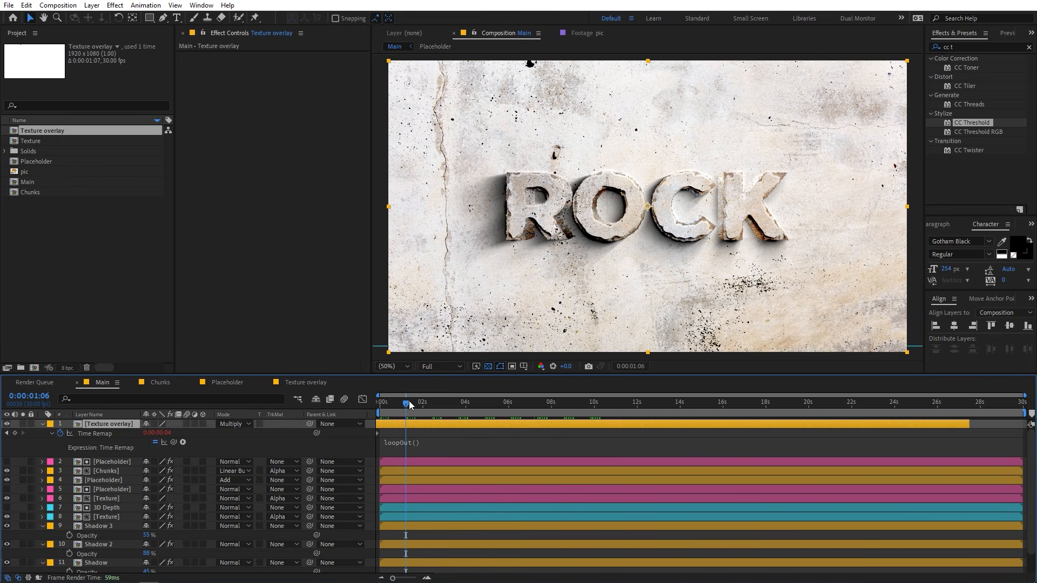
drag(409, 402, 220, 406)
key(space)
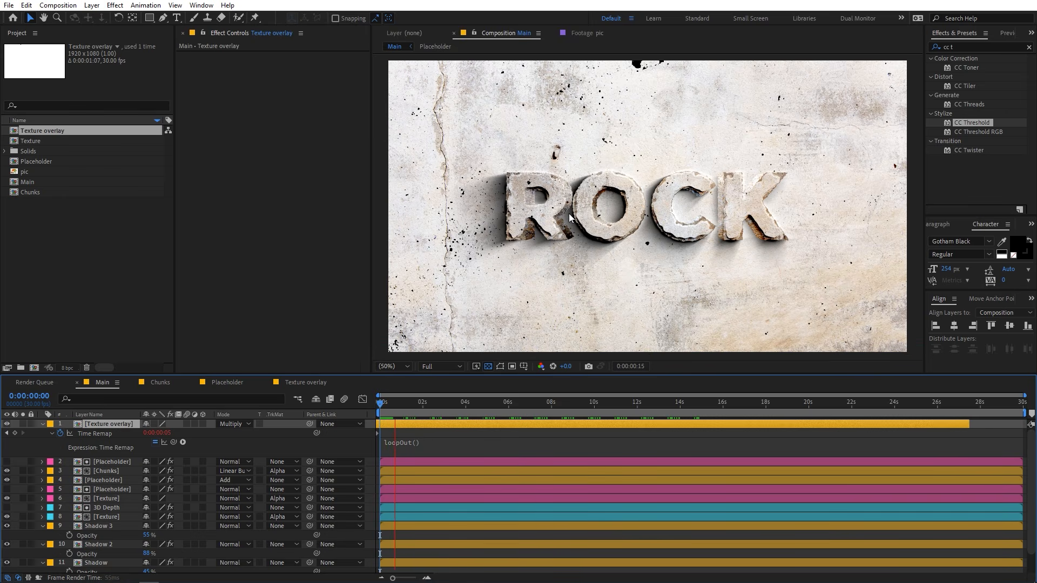
key(space)
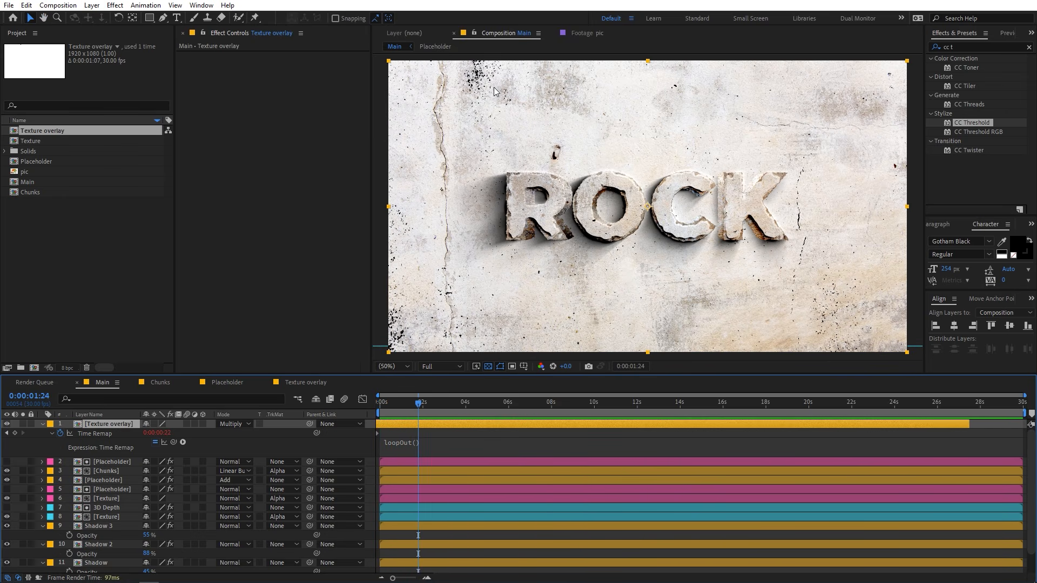
Lower the Texture overlay layer's opacity to roughly one third and preview the subtler overlay.
key(t)
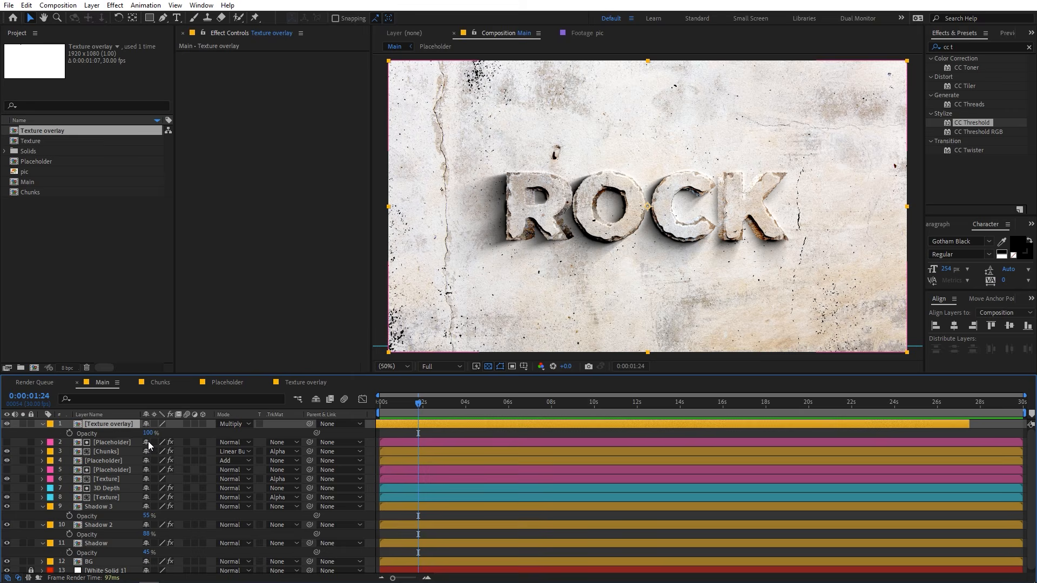
drag(149, 433, 110, 442)
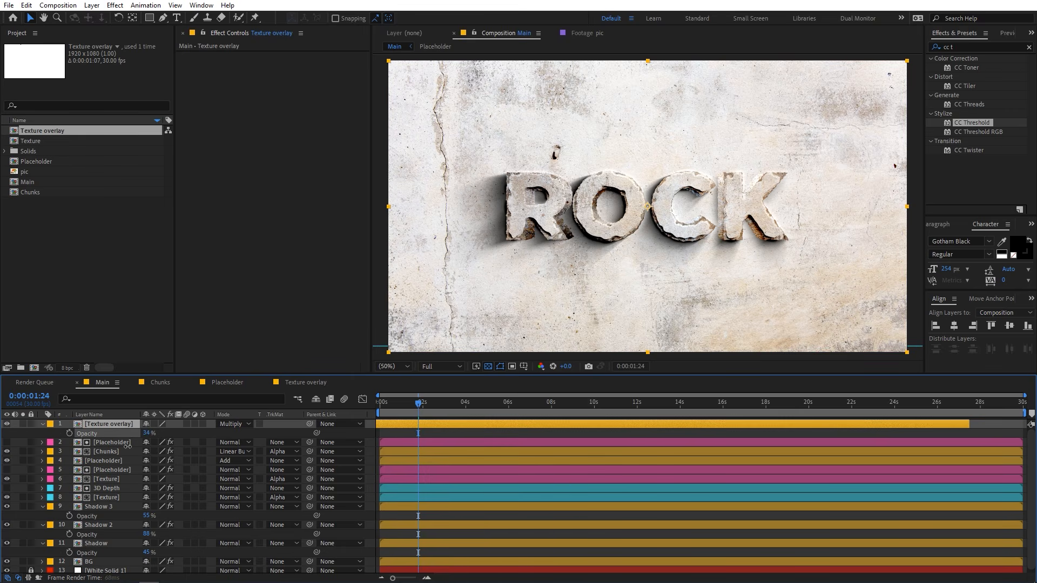
key(Home)
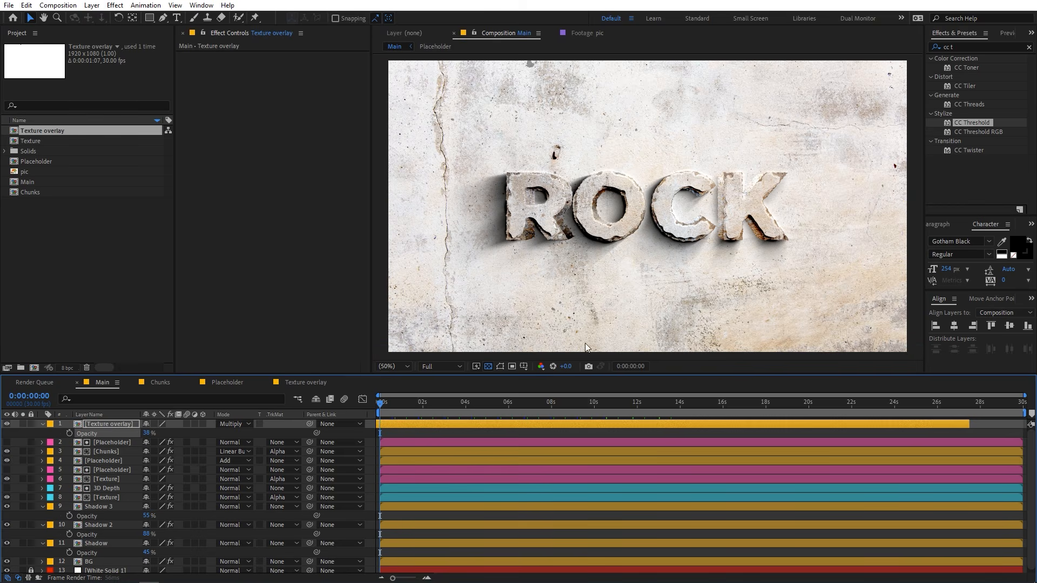
scroll(635, 224, up, 2)
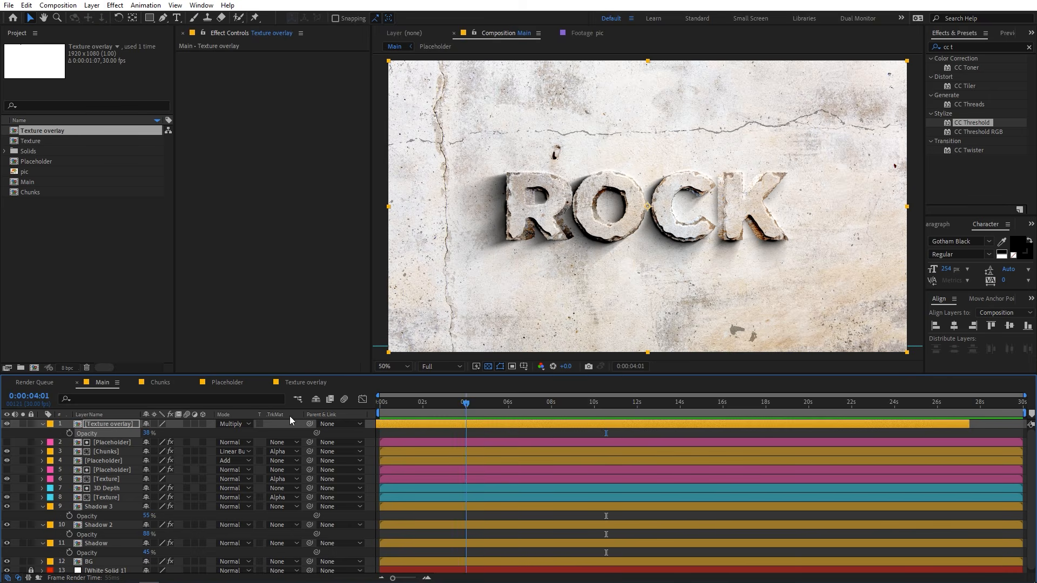
key(space)
click(523, 405)
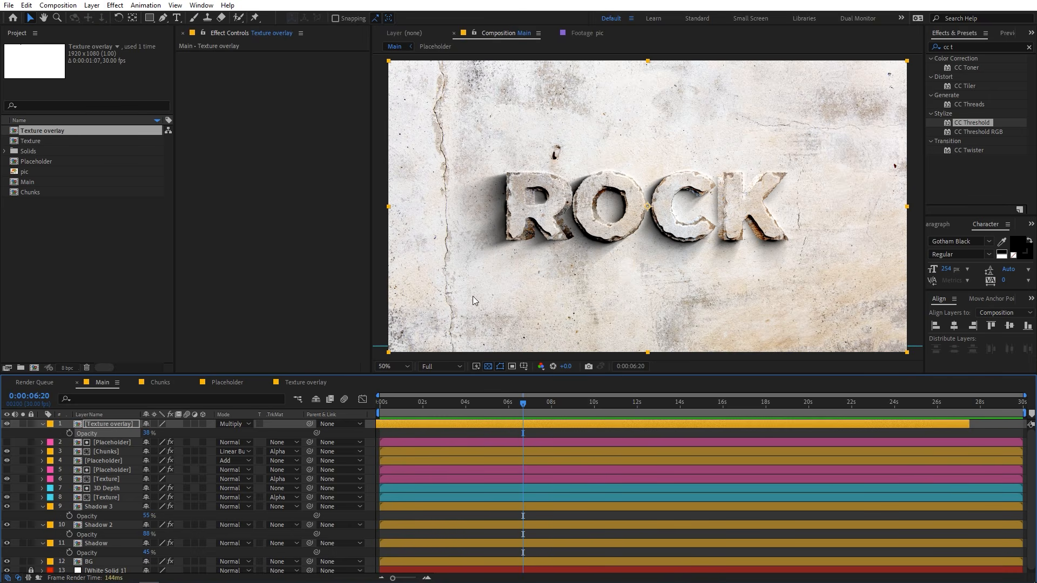
Replace the ROCK text in the Placeholder composition with MOTION and return to Main.
click(225, 382)
double_click(89, 424)
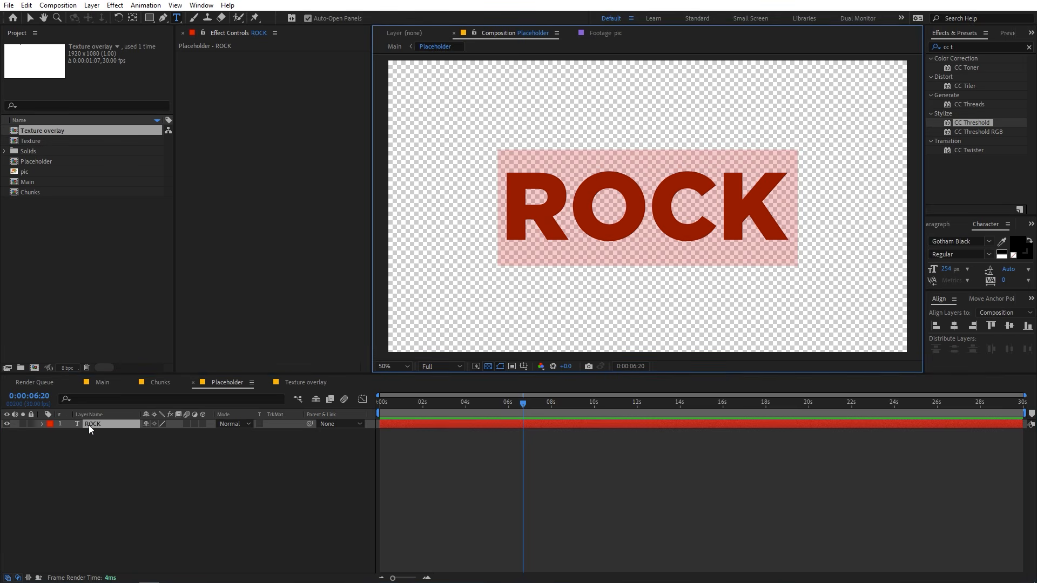
text(MOTION)
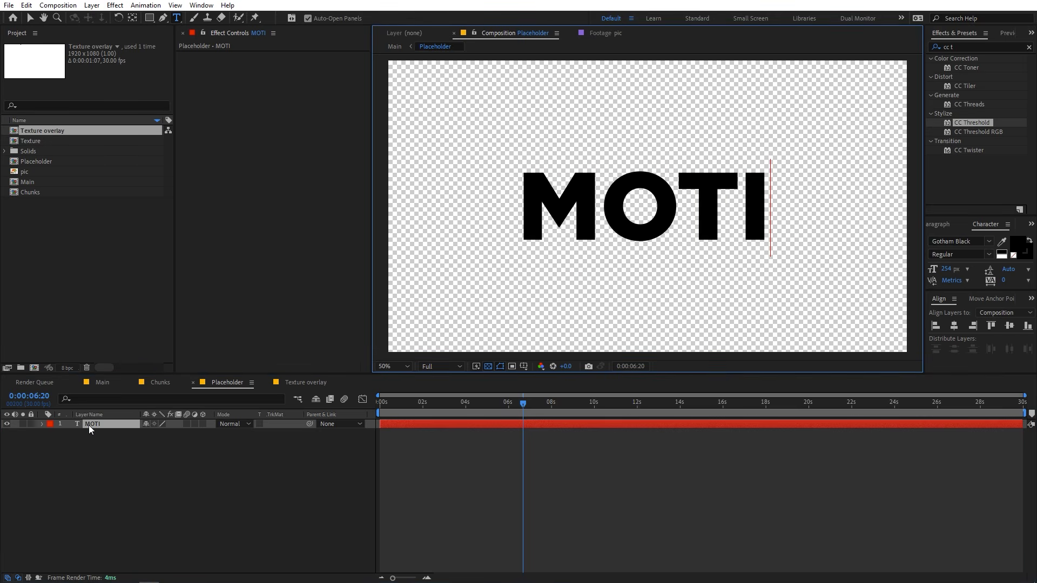
click(105, 378)
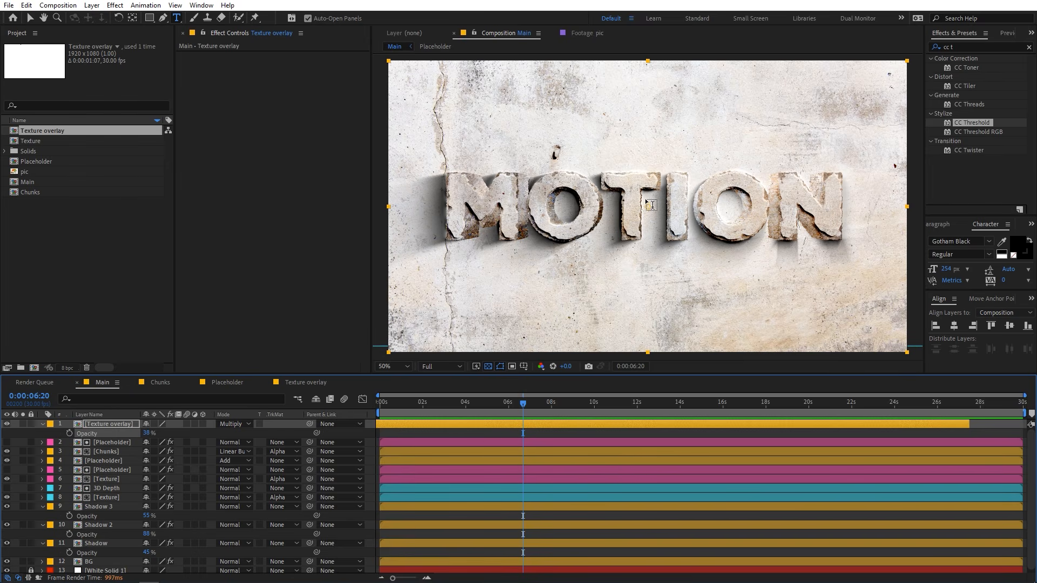
On the Placeholder layer blended with Add, set Simple Choker's Choke Matte to 4.20 and Roughen Edges' Evolution to 23°.
click(106, 442)
click(103, 460)
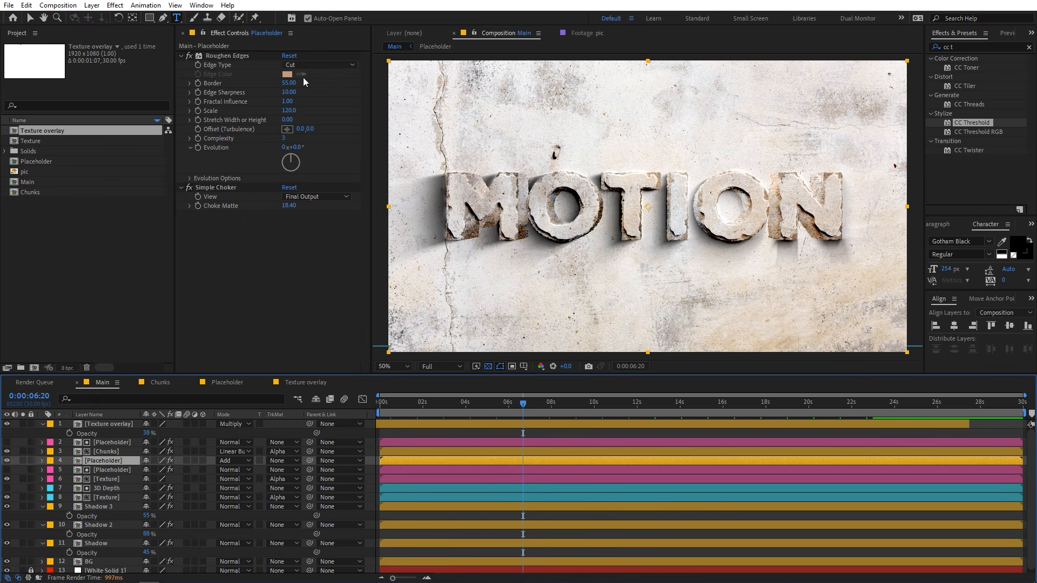
drag(295, 209, 239, 227)
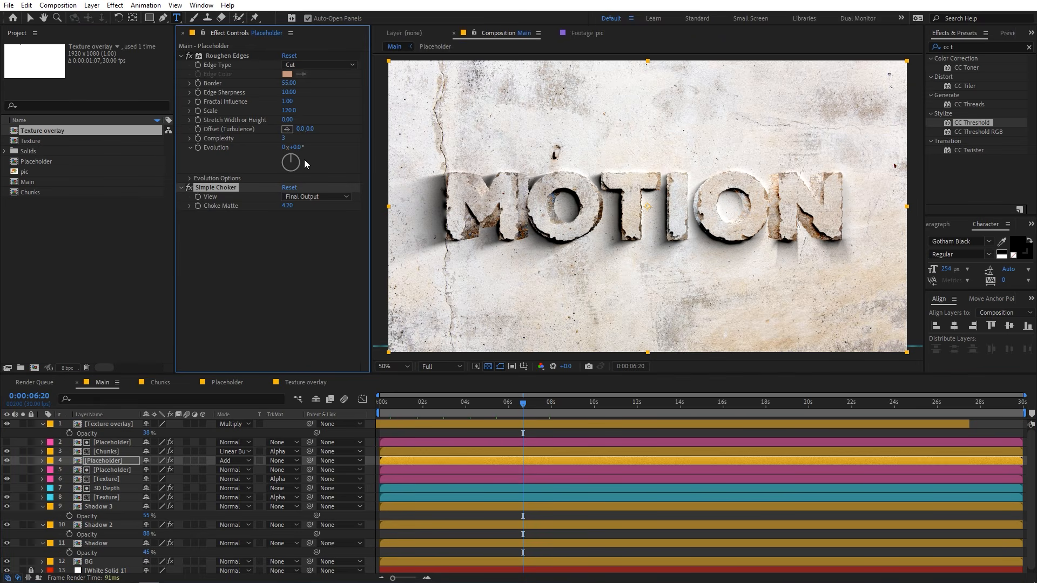
key(space)
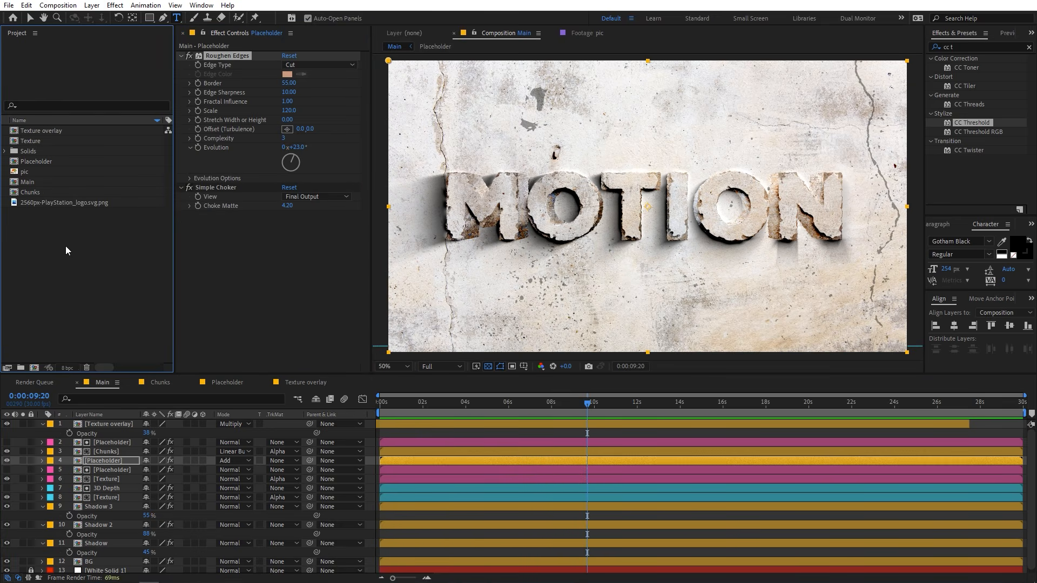
Swap the text in Placeholder for 2560px-PlayStation_logo.svg.png by adding the logo at 42.3% scale and hiding the MOTION layer.
click(53, 203)
click(212, 383)
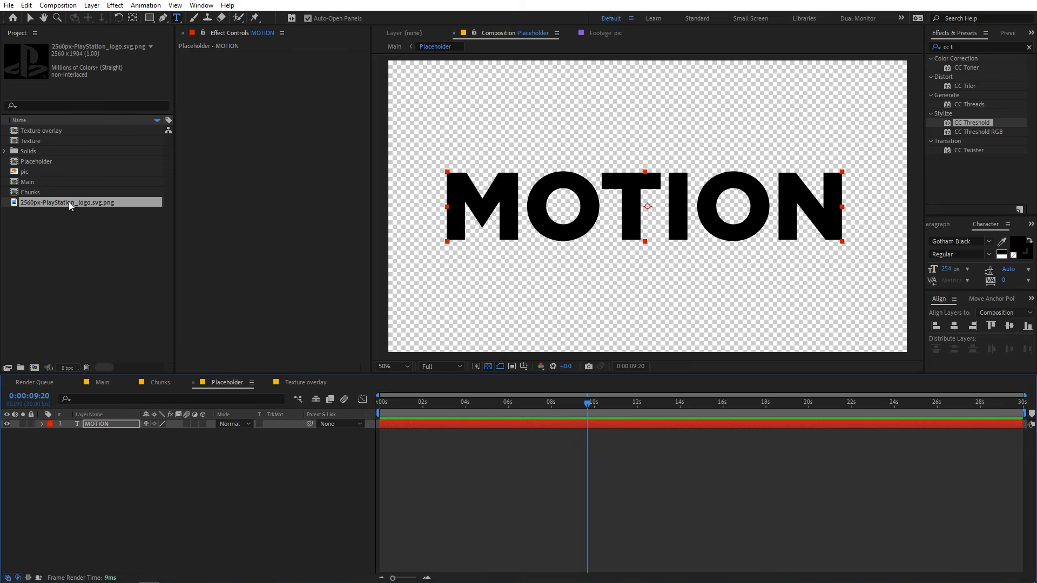
drag(53, 204, 130, 433)
key(s)
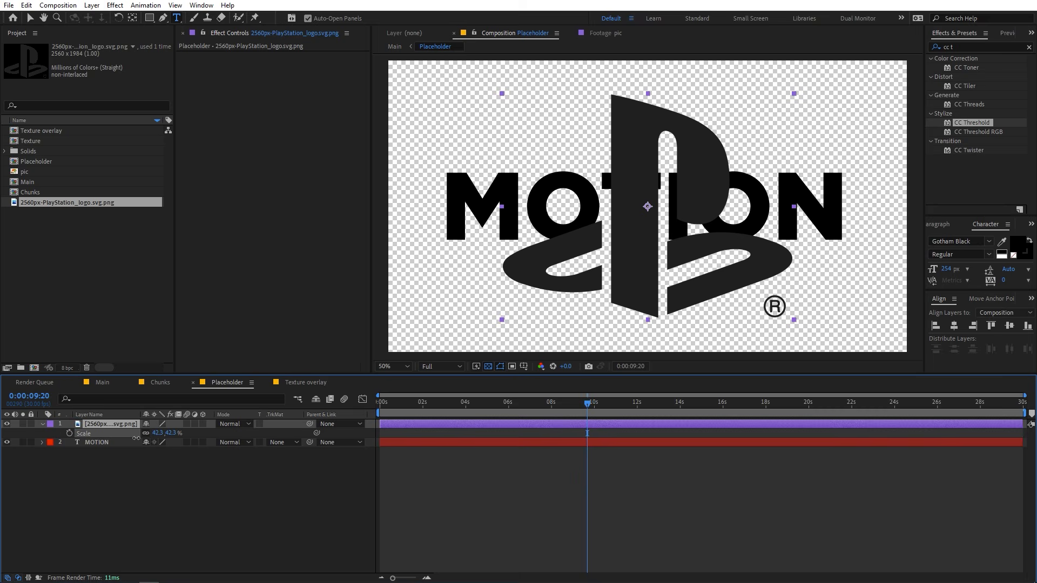
click(87, 462)
click(7, 442)
Apply a Fill effect to the PlayStation logo layer and set its colour to black.
click(131, 424)
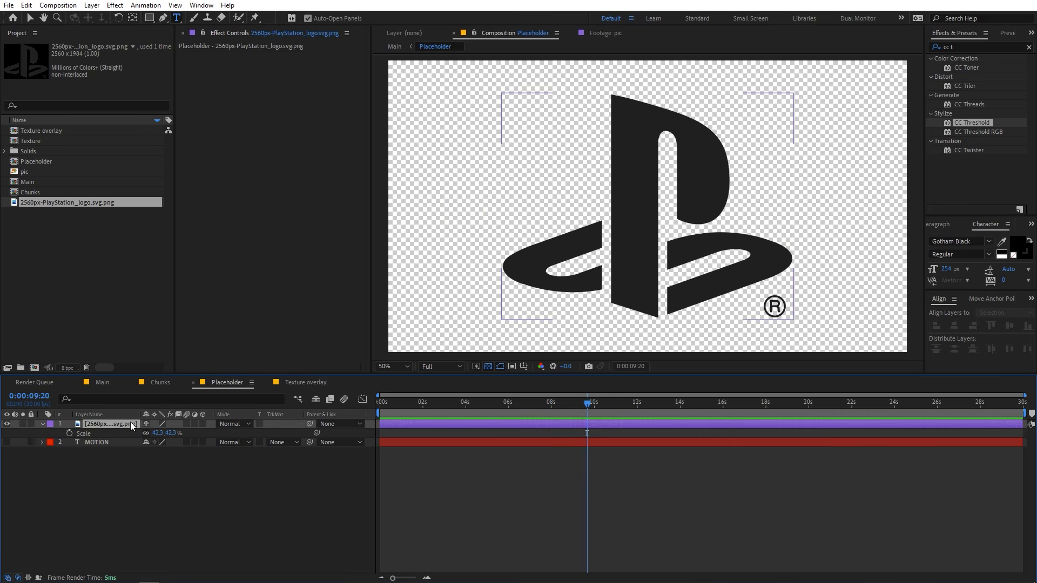
click(974, 51)
text(fill)
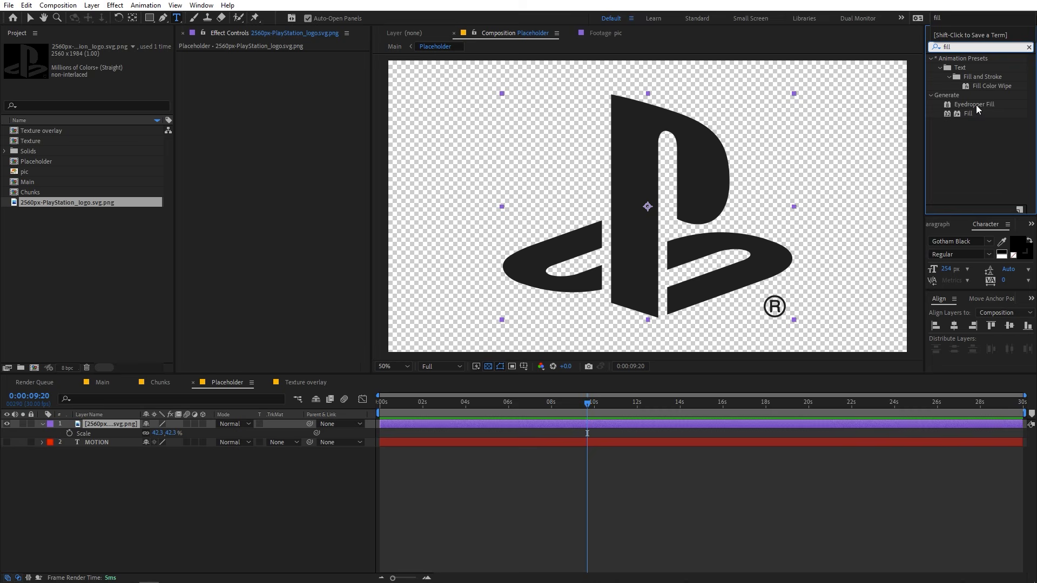
drag(968, 114, 680, 174)
click(284, 84)
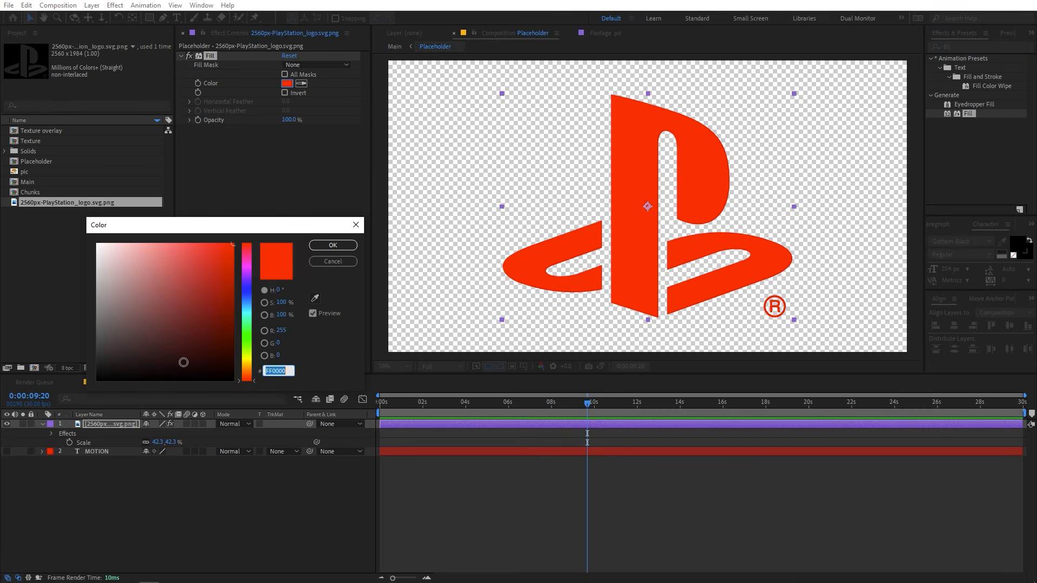
drag(185, 361, 95, 383)
click(333, 244)
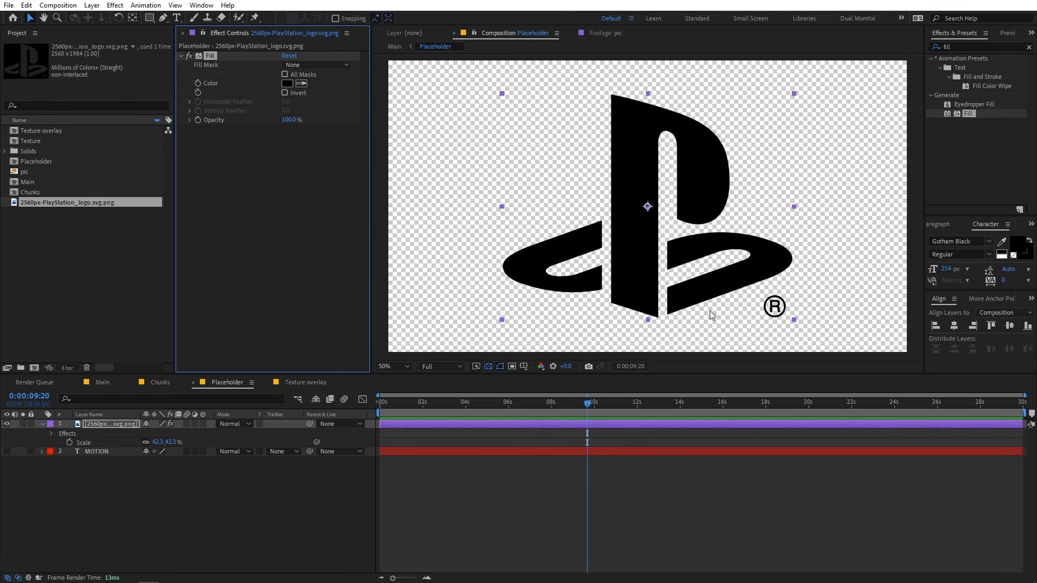
Remove the registered trademark symbol from the logo with an inverted rectangular mask drawn around it.
click(149, 18)
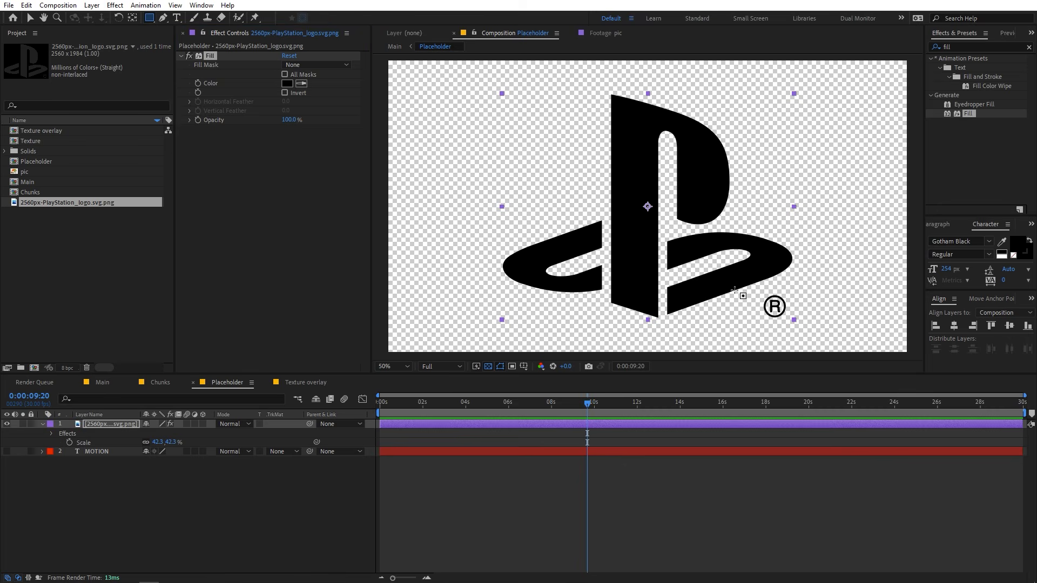
drag(757, 292, 800, 326)
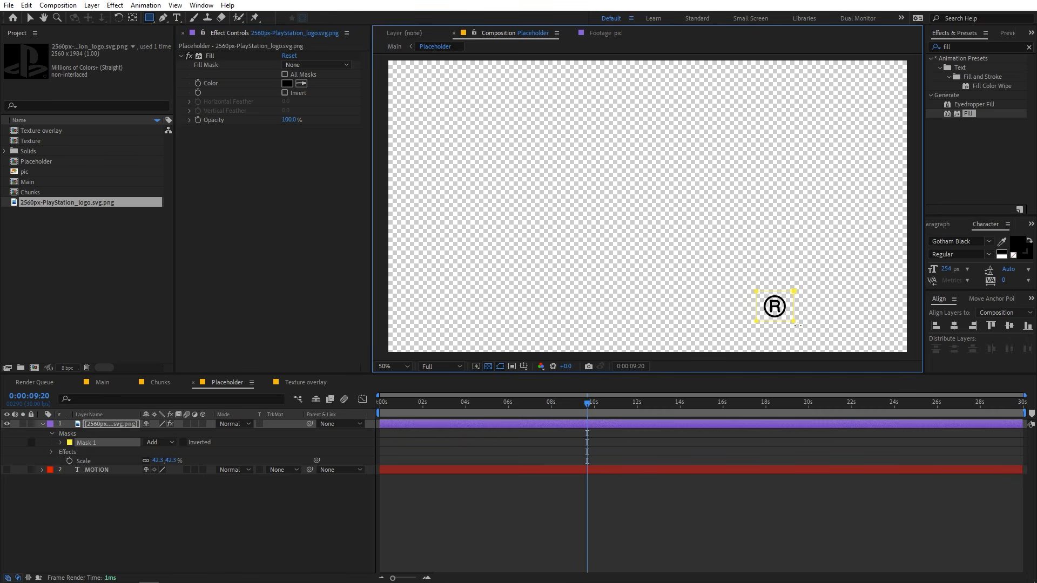
click(184, 443)
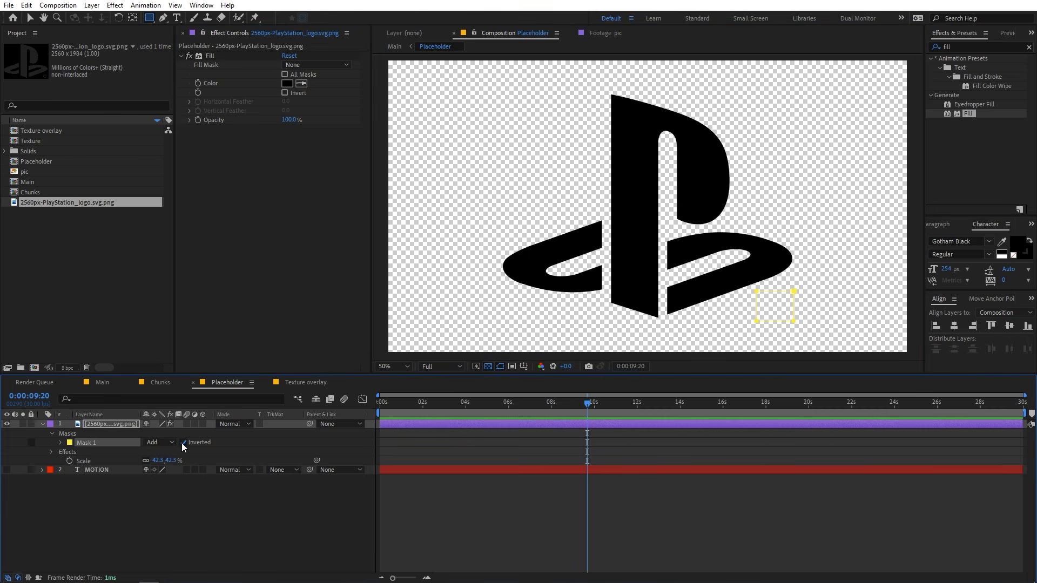
click(324, 534)
In Main, move the CC Radial Blur center of the Shadow 2 layer to 1526, 74 above the logo's upper-right side.
click(103, 382)
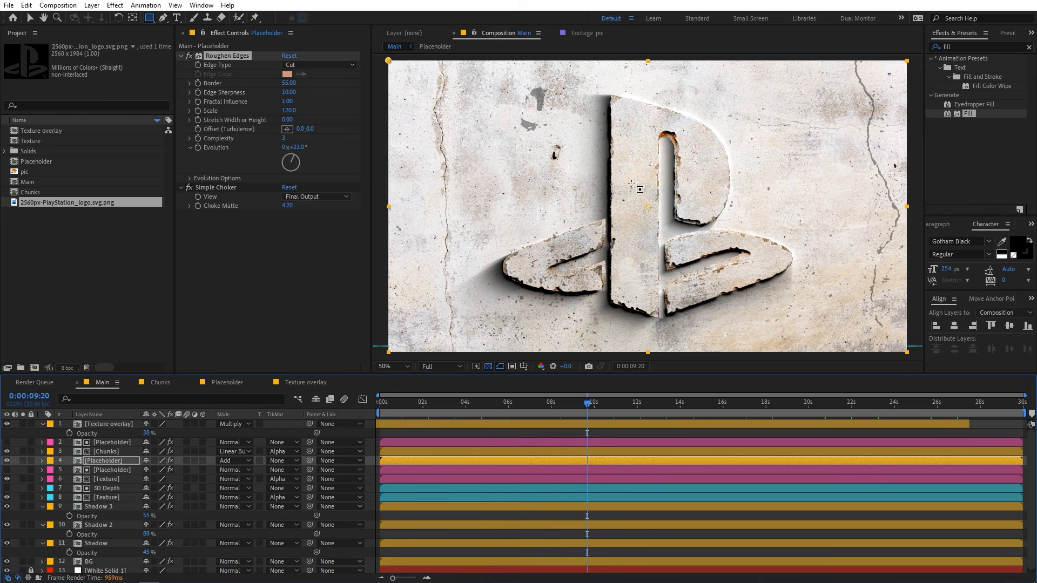
click(104, 506)
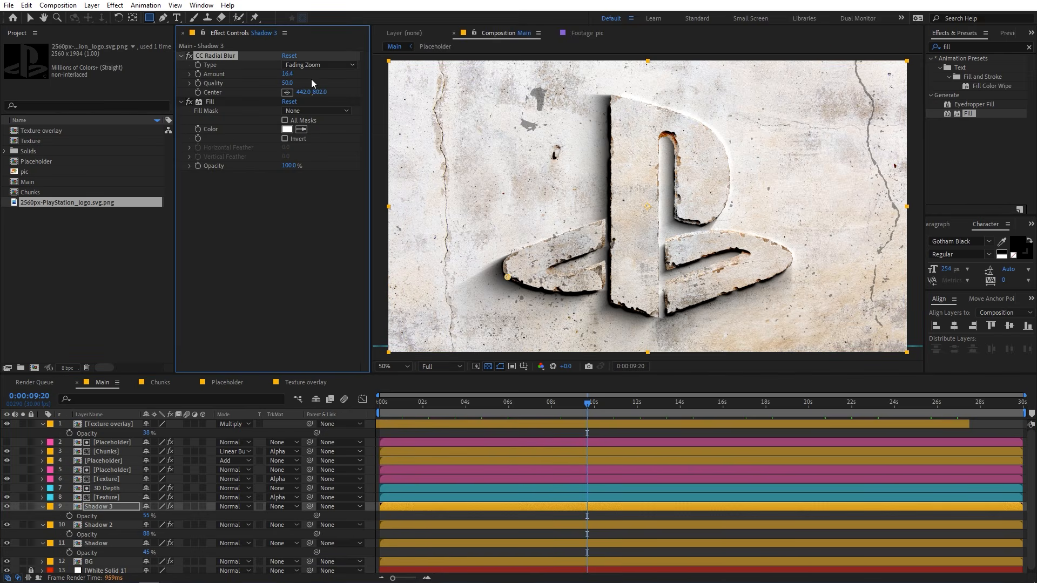
key(ctrl+Down)
click(288, 92)
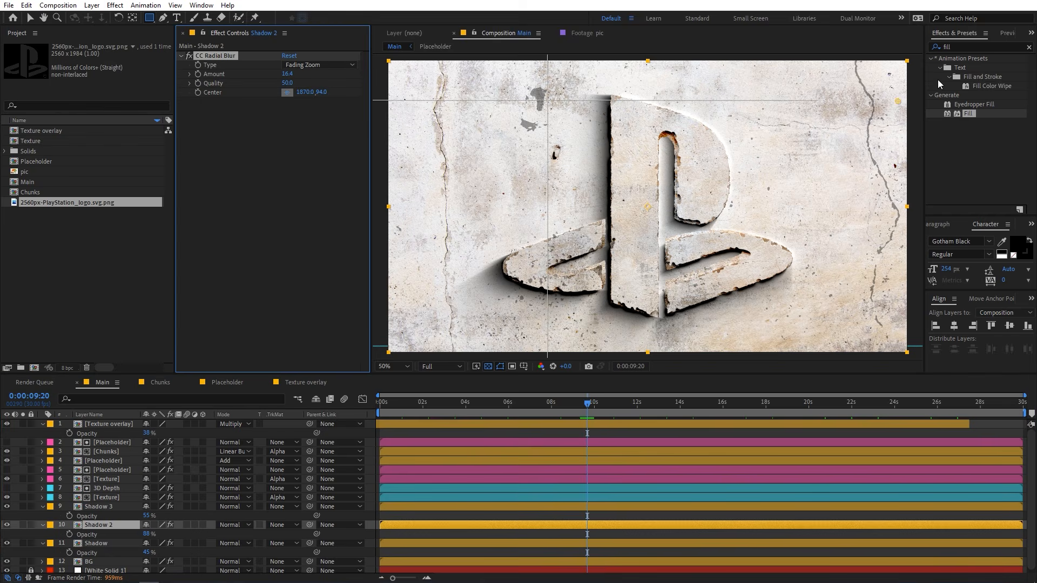
click(788, 97)
drag(788, 98, 802, 82)
key(comma)
key(period)
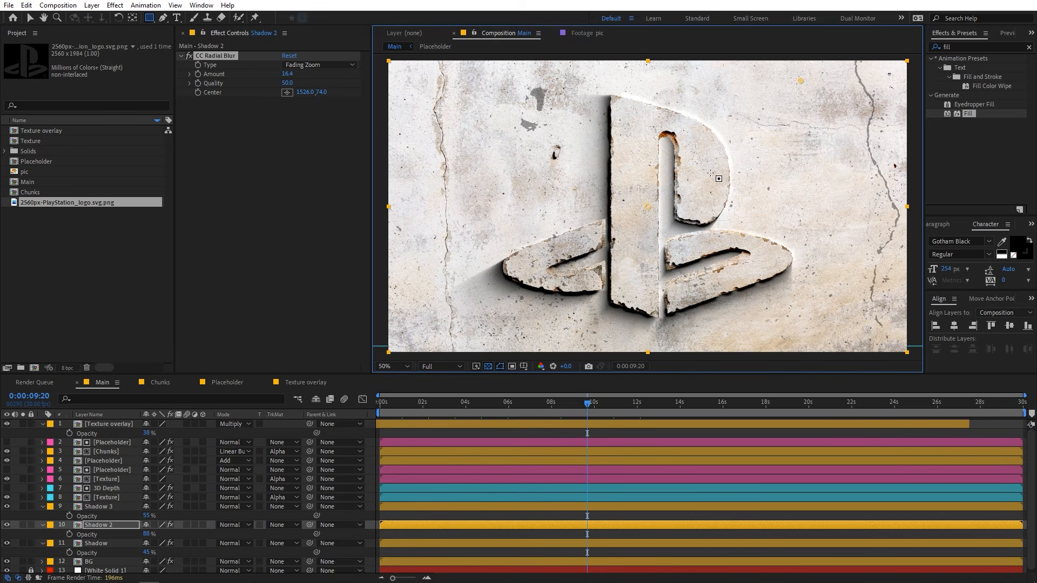